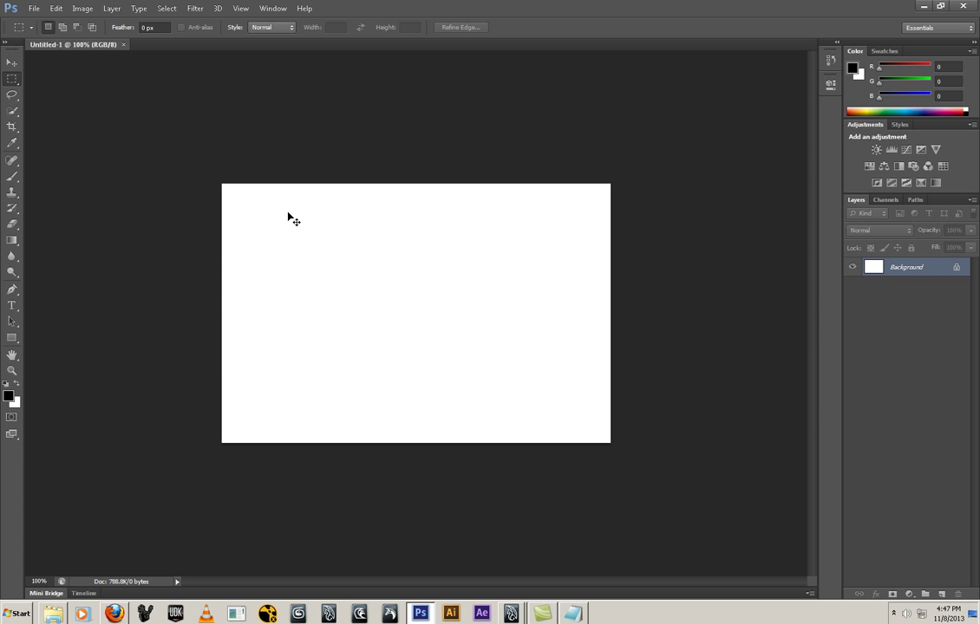
Step: Place the wood texture on the blank canvas and crop the image to a square area of the grain
drag(233, 123, 235, 122)
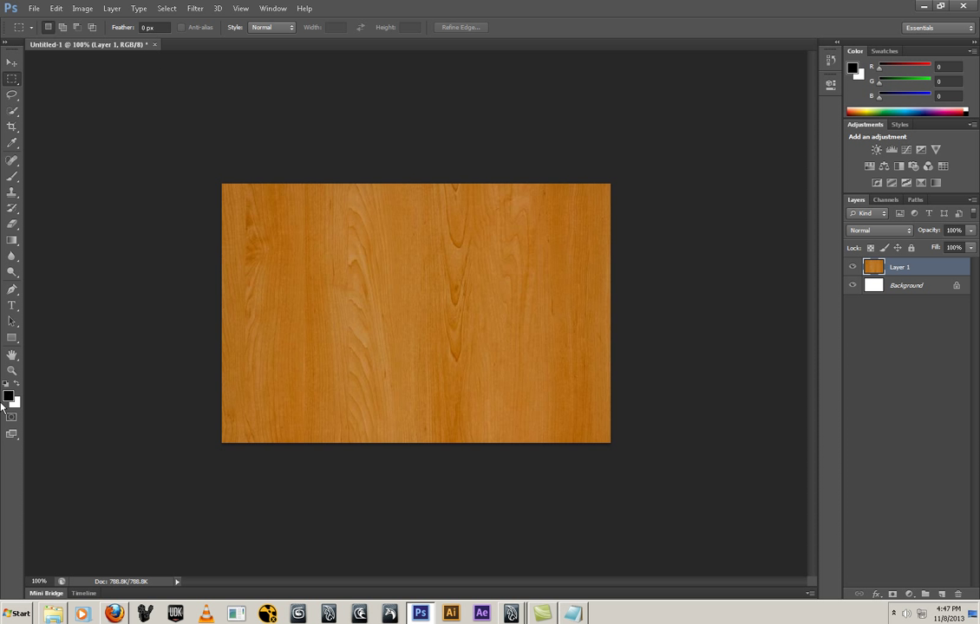
click(11, 371)
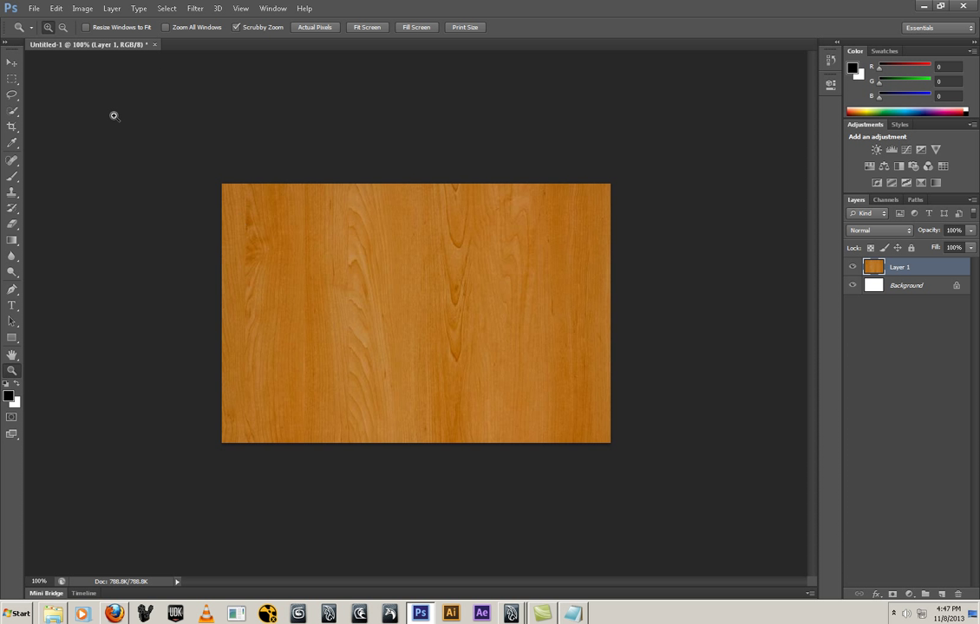
key(c)
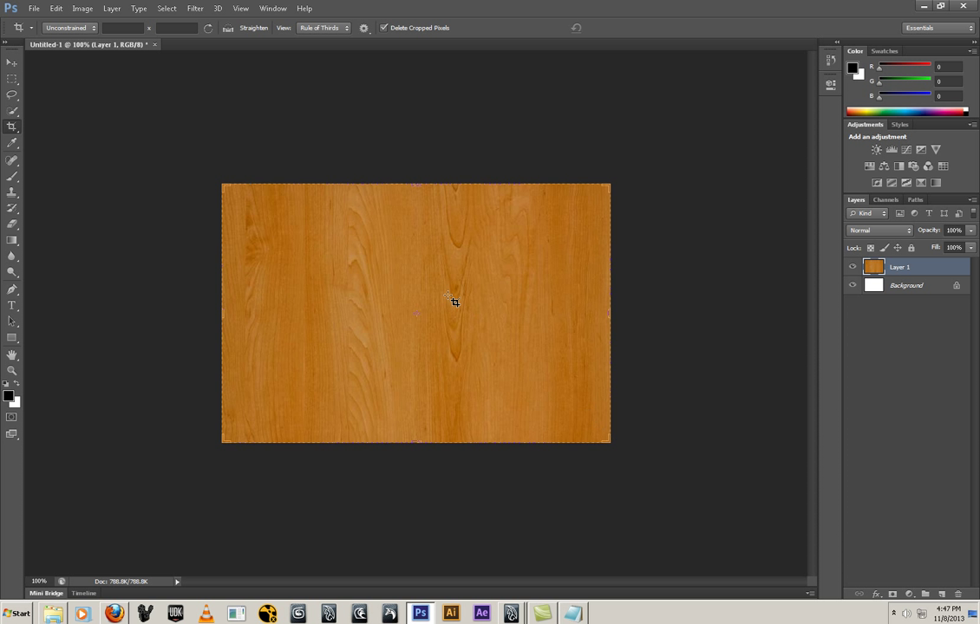
drag(263, 192, 520, 507)
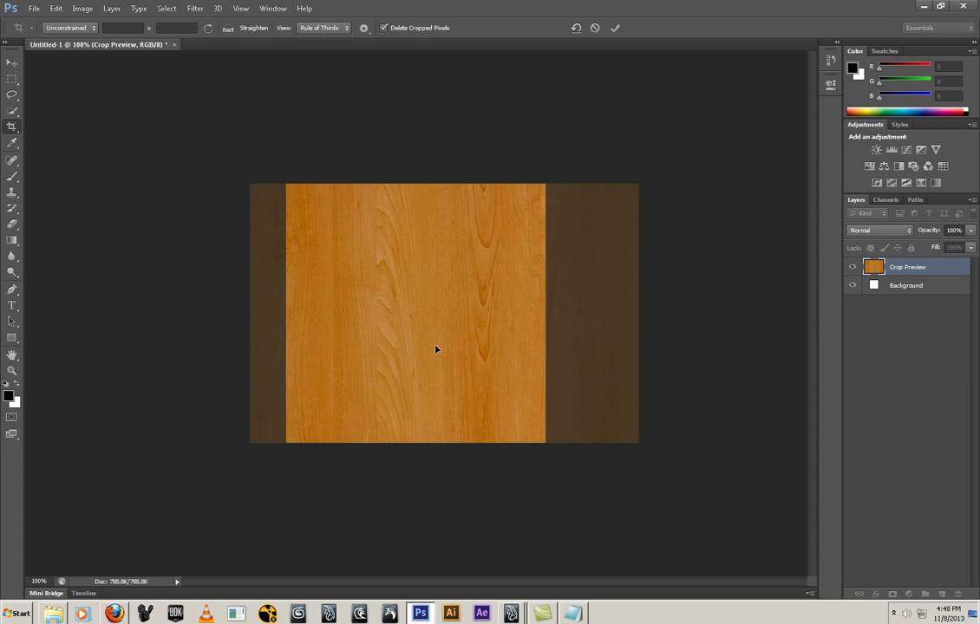
key(Return)
Step: Resize the square wood image to 512 × 512 pixels
click(83, 9)
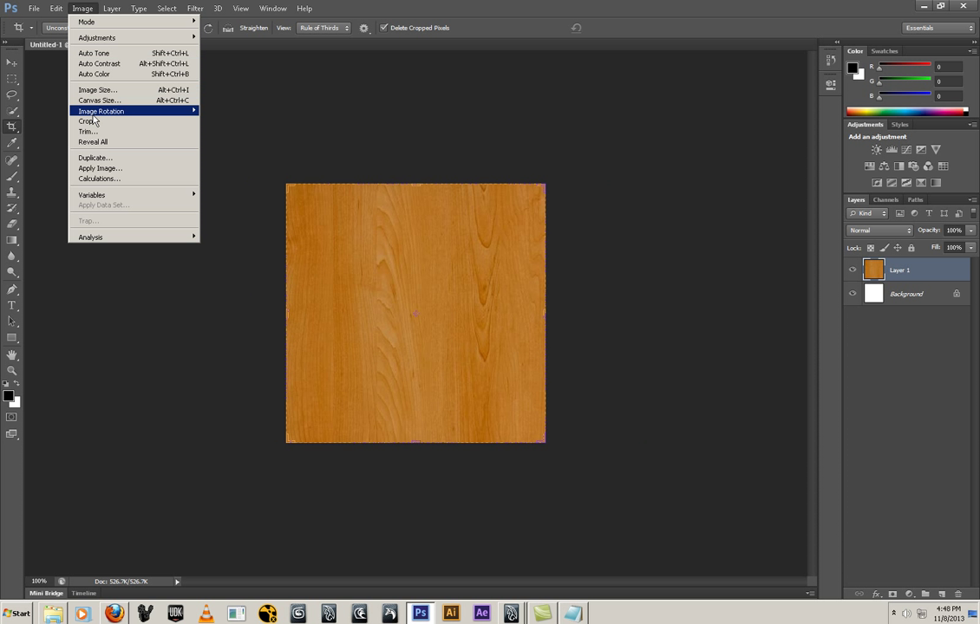
click(97, 90)
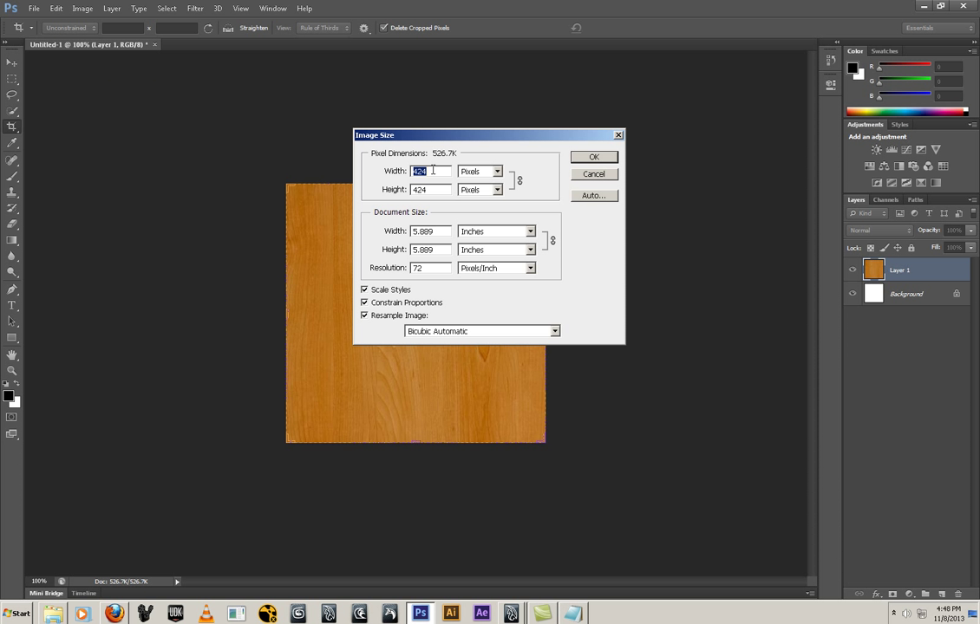
text(512)
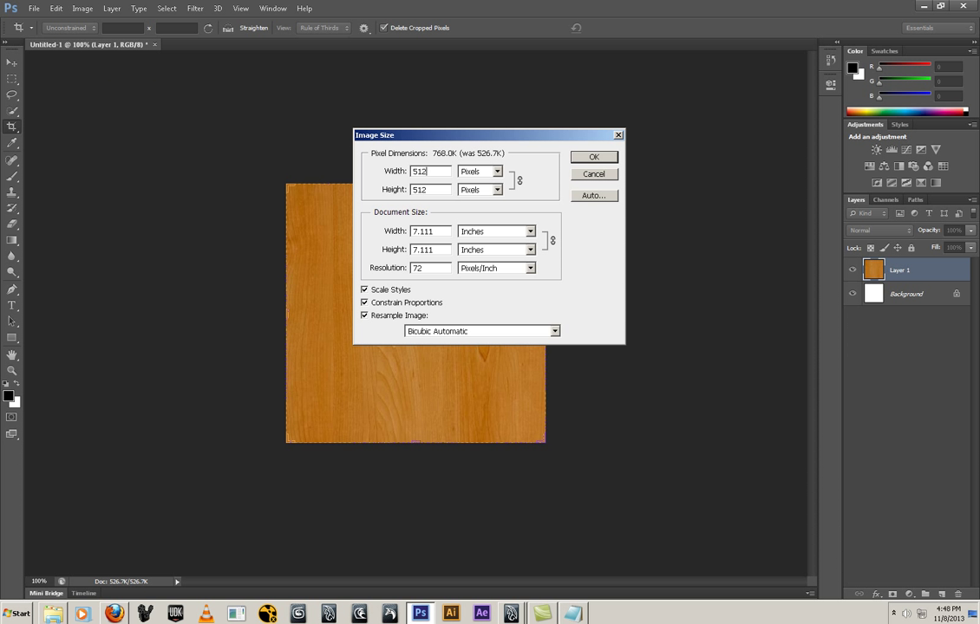
key(Return)
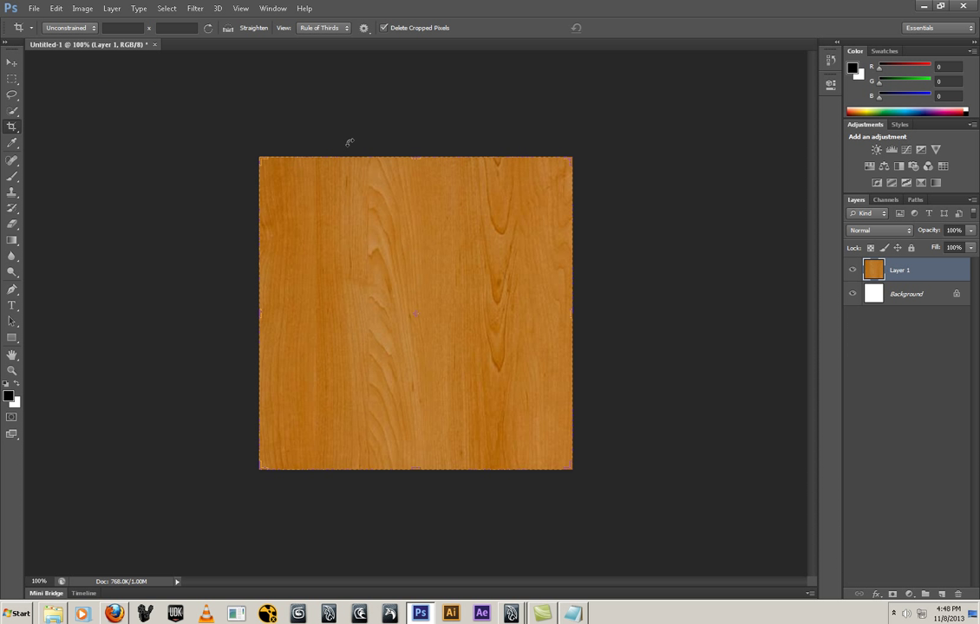
Step: Start saving the wood image under a new file, with the Desktop as location and TIFF as format
click(459, 250)
click(32, 9)
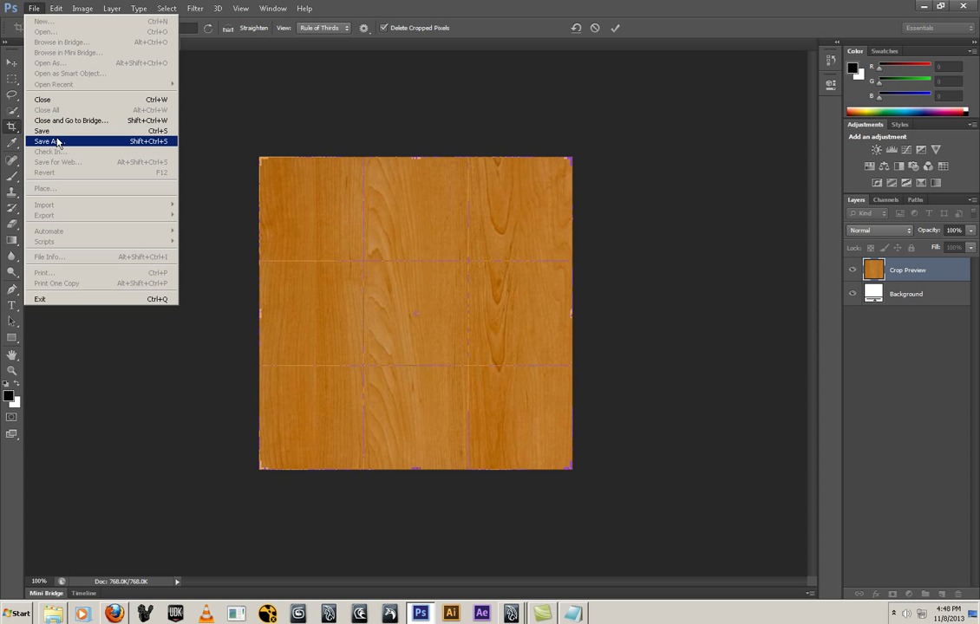
click(57, 137)
click(488, 233)
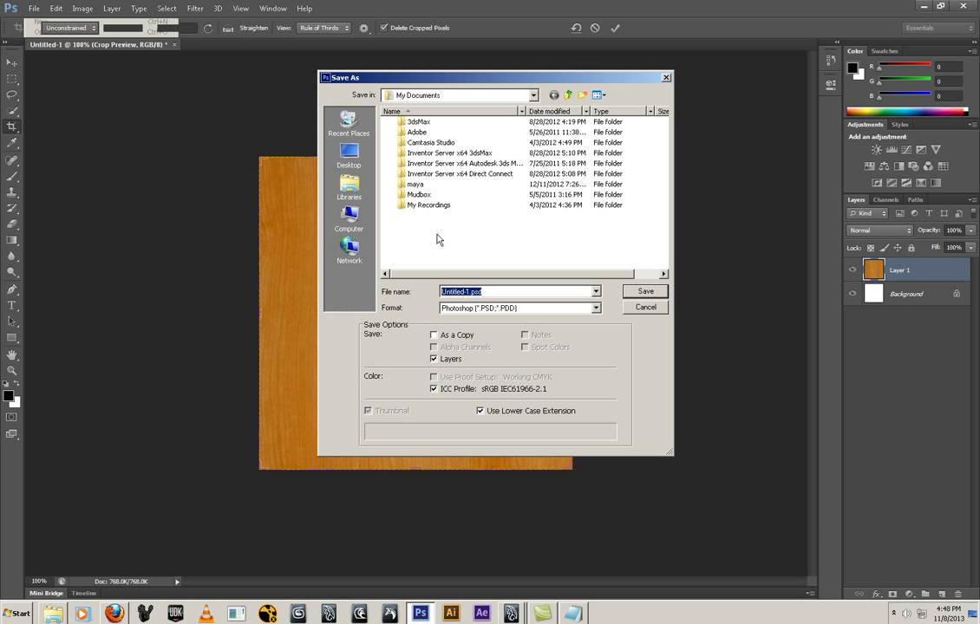
click(349, 156)
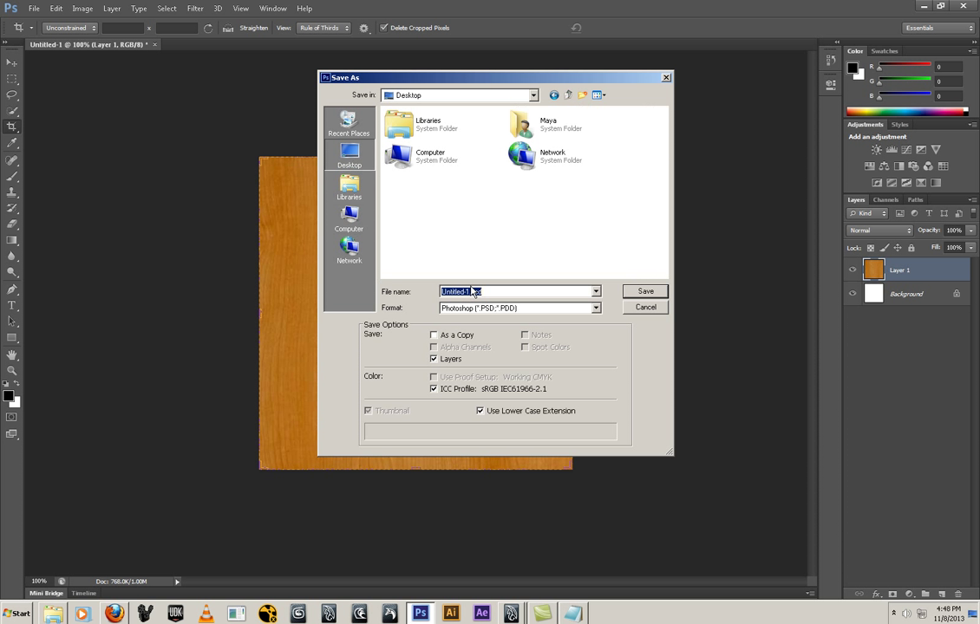
click(468, 291)
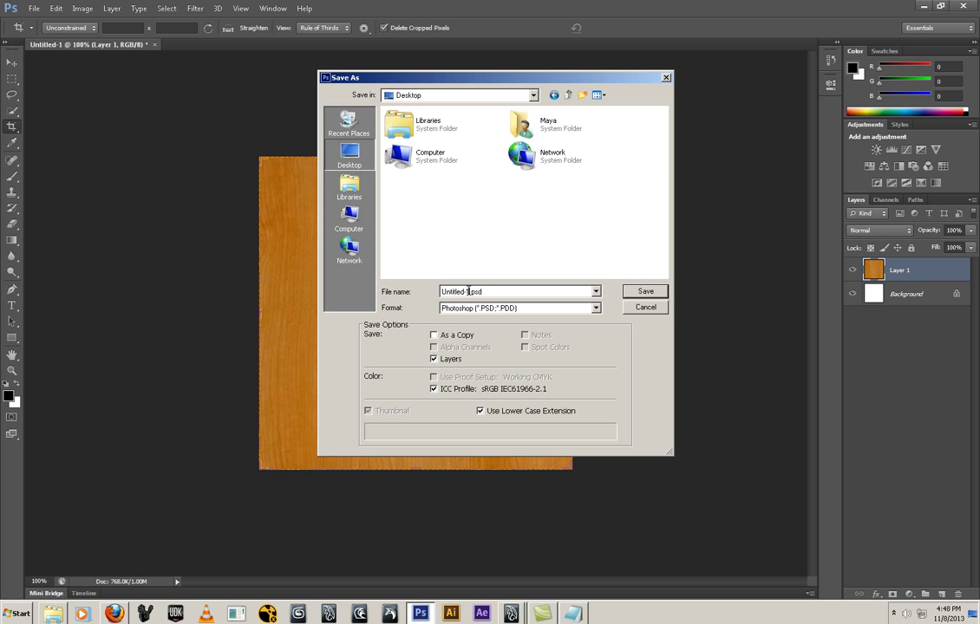
click(589, 308)
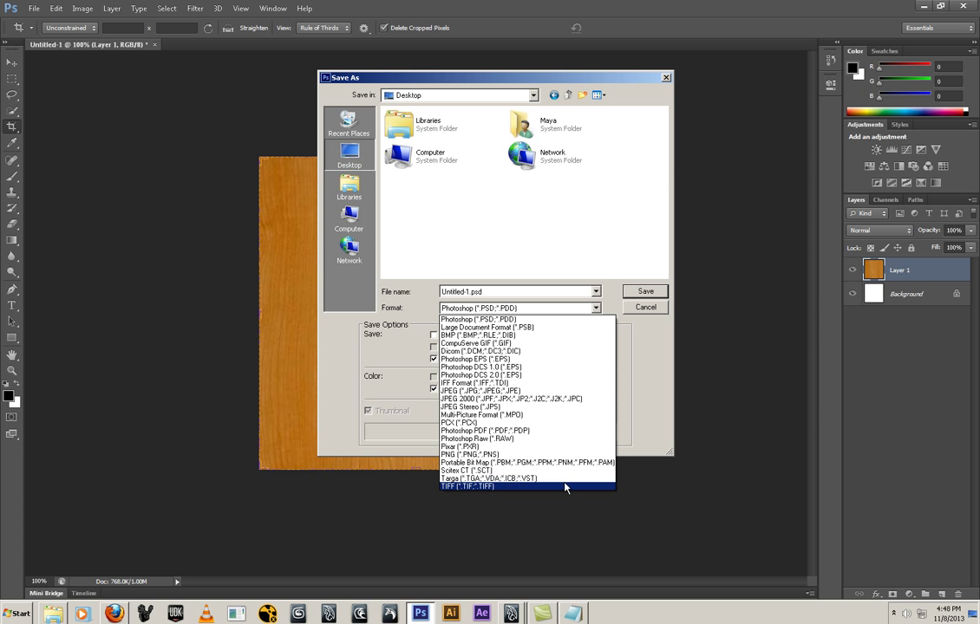
click(564, 485)
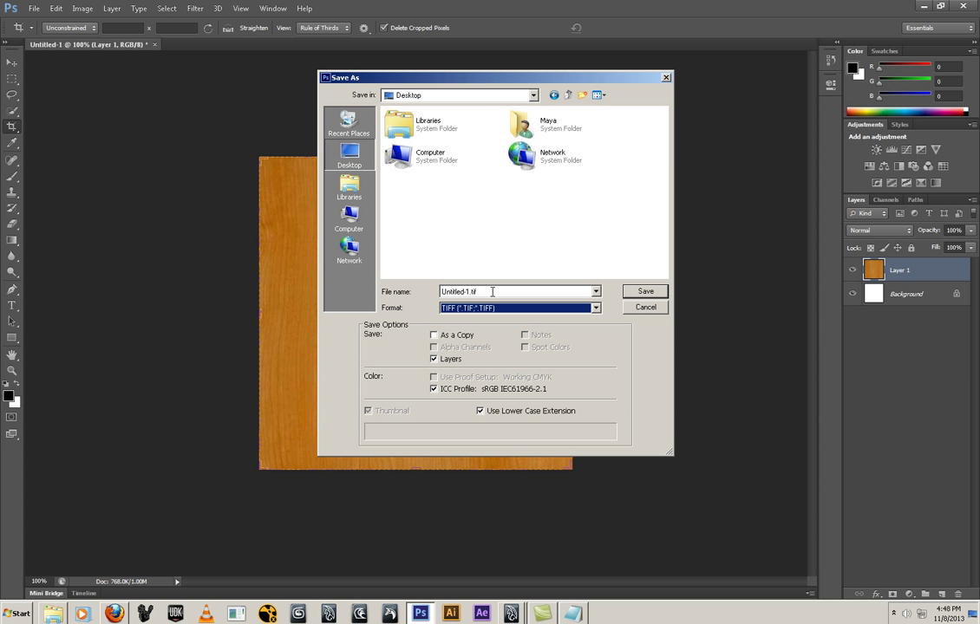
Step: Exclude the layers and ICC profile, then save the TIFF as plywood512 with no image compression
click(449, 389)
click(444, 359)
double_click(460, 292)
key(shift+Left)
key(shift+Left)
key(shift+Left)
key(shift+Left)
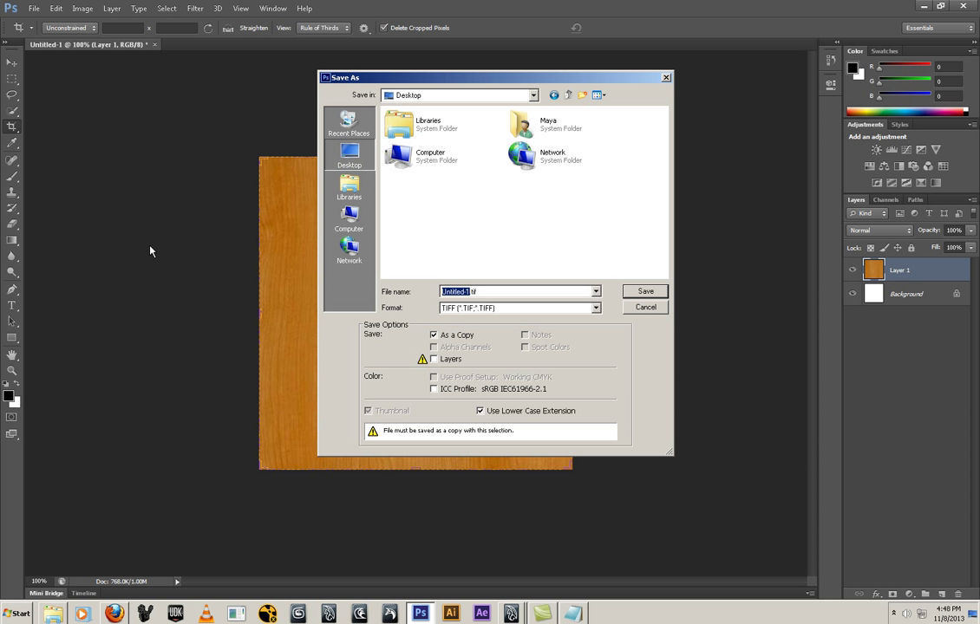
text(plywood512)
key(Return)
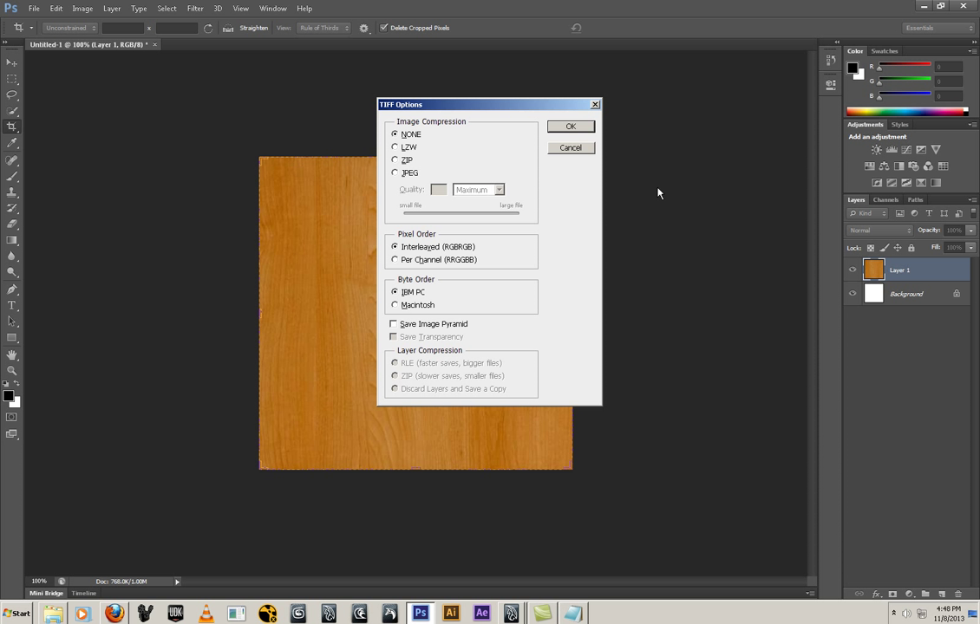
click(567, 129)
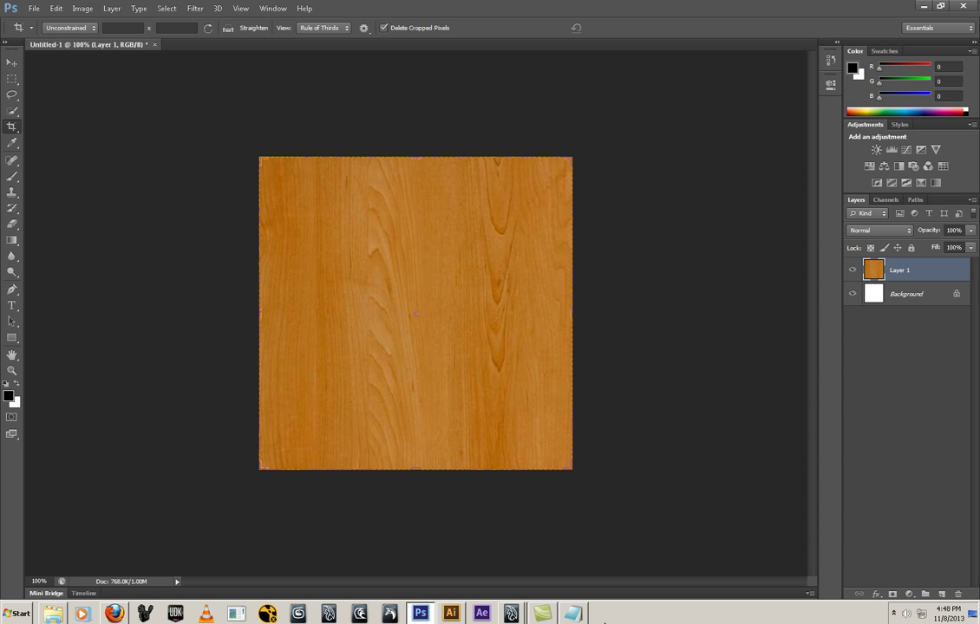
Step: Switch to Maya, minimize the Render View and select the wooden floor in the camera view
mouse_move(509, 615)
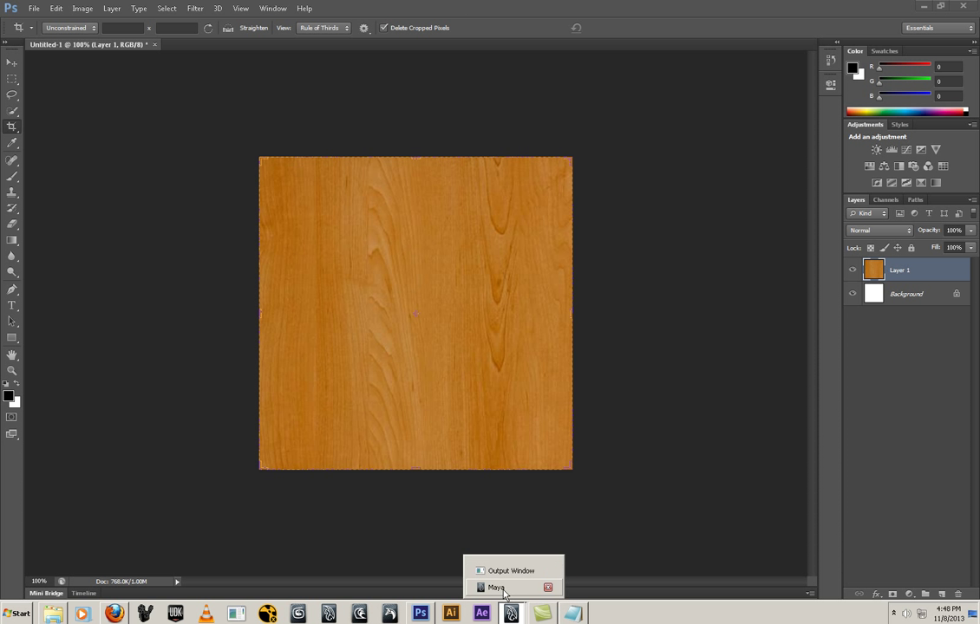
click(493, 588)
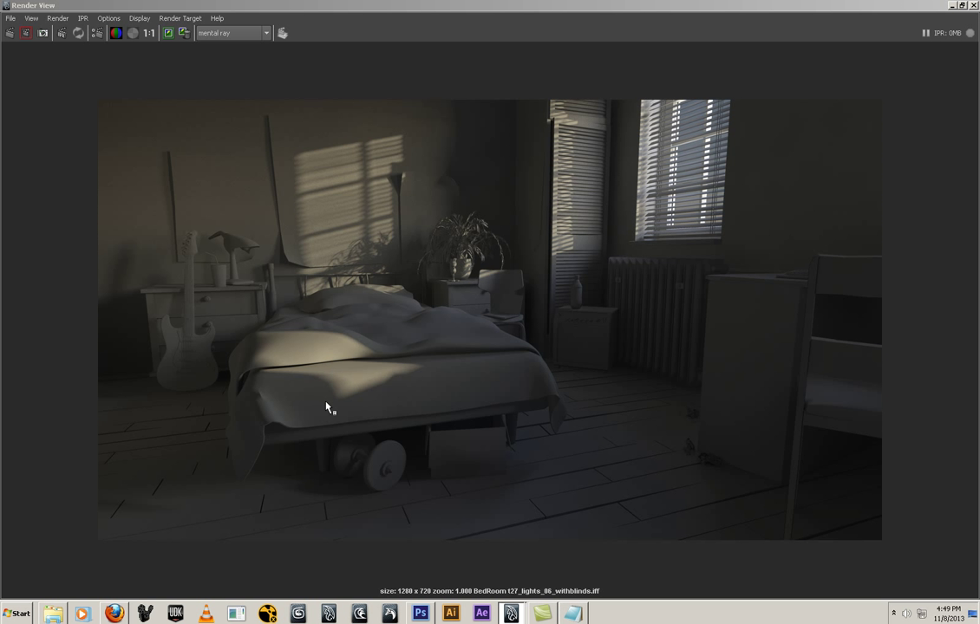
click(953, 5)
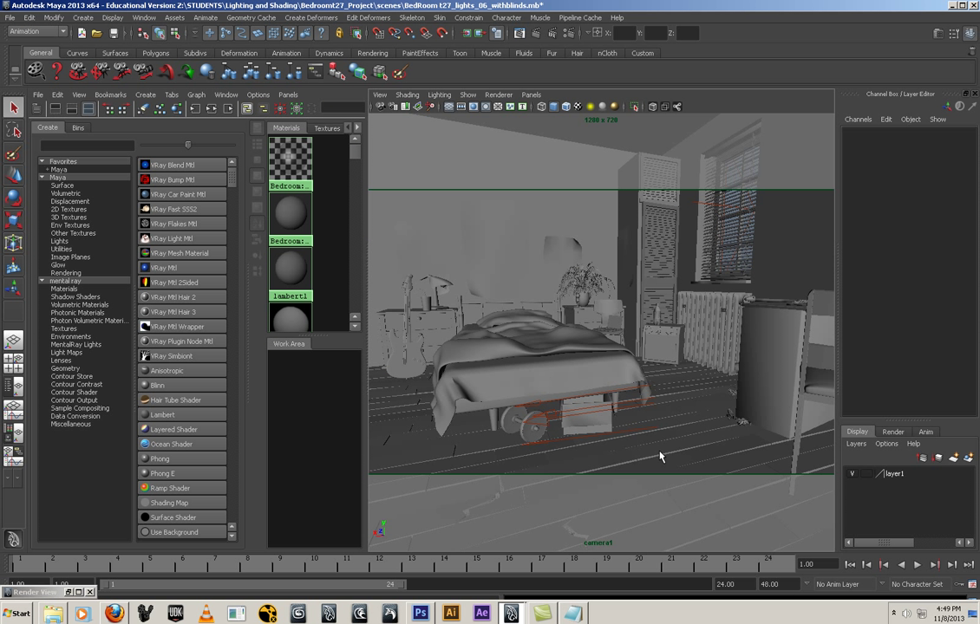
click(659, 457)
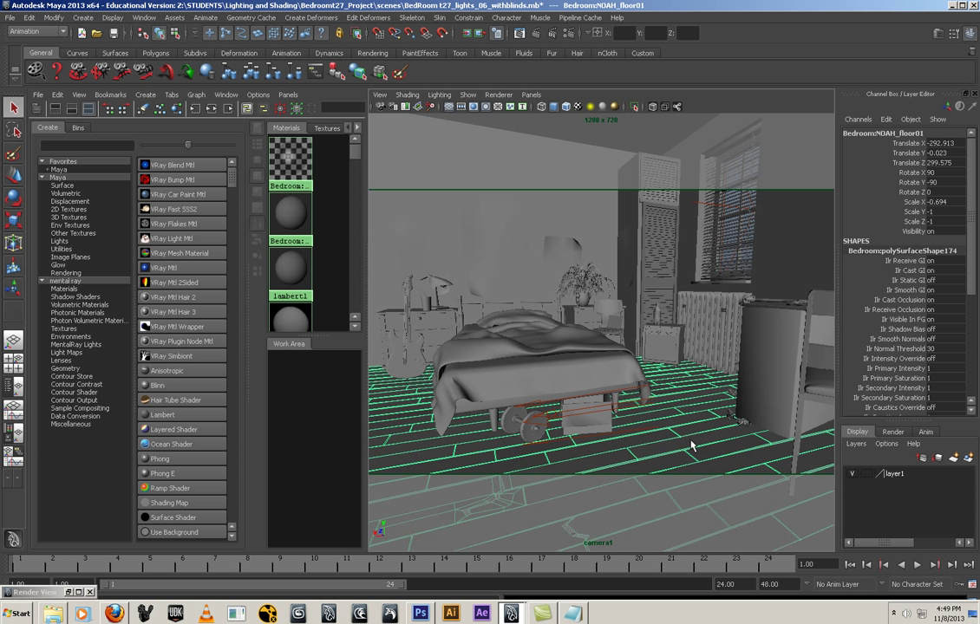
Step: Open the UV Texture Editor and examine the layout of the floor planks' UVs within the texture space
click(144, 18)
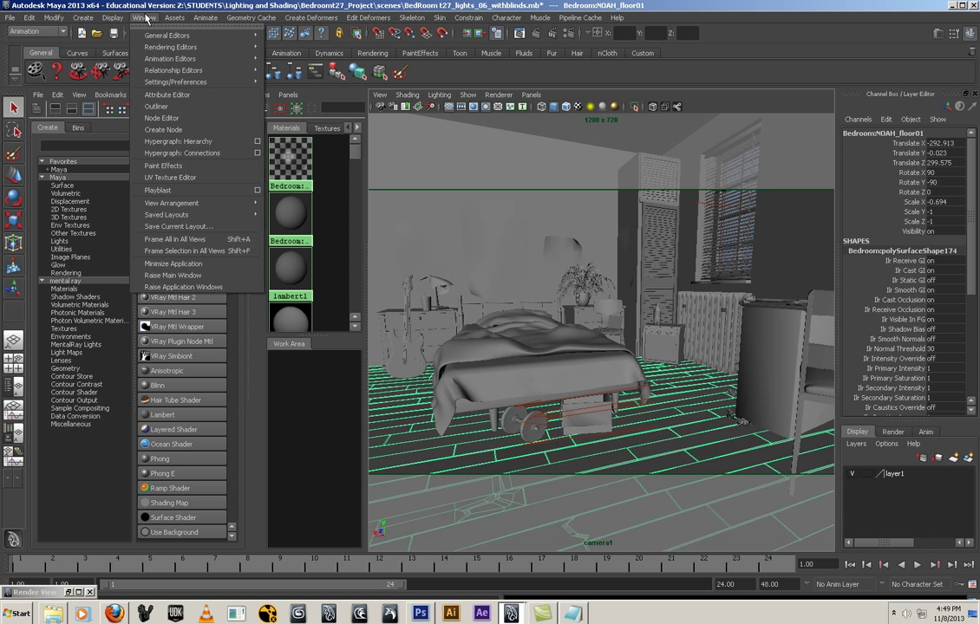
click(168, 179)
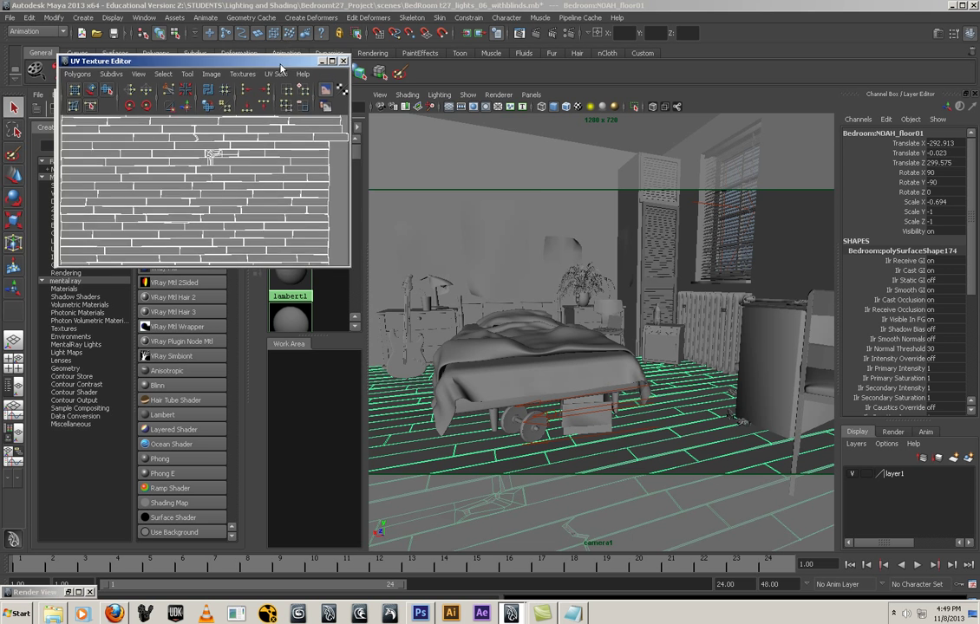
drag(280, 67, 470, 90)
alt+right_drag(496, 218, 272, 227)
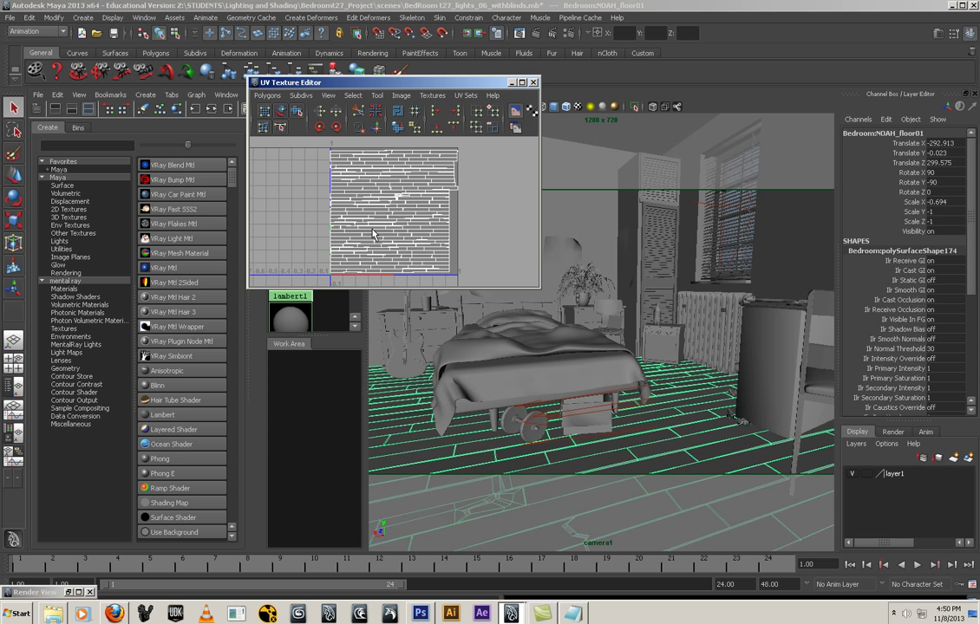
drag(321, 82, 341, 126)
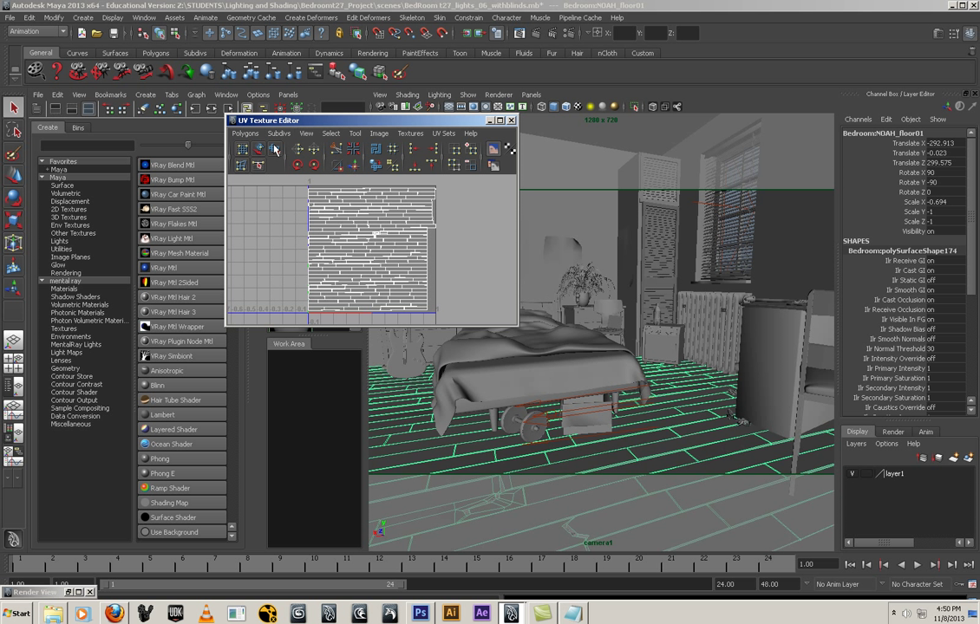
Step: Assign a new Lambert material to the floor and map its color to the file plywood512.tif from the Desktop
click(678, 445)
right_drag(693, 425, 791, 542)
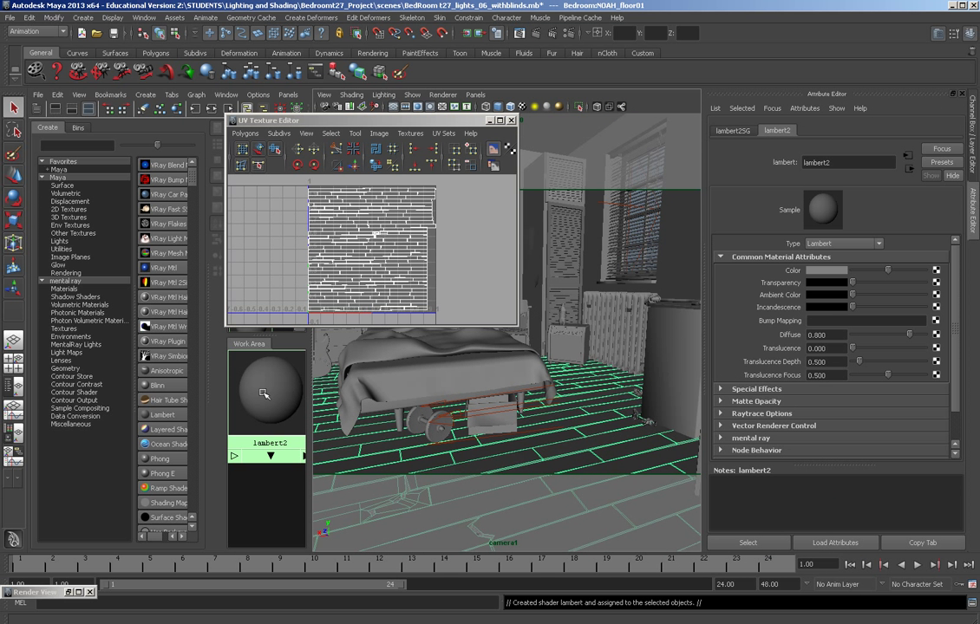
click(935, 271)
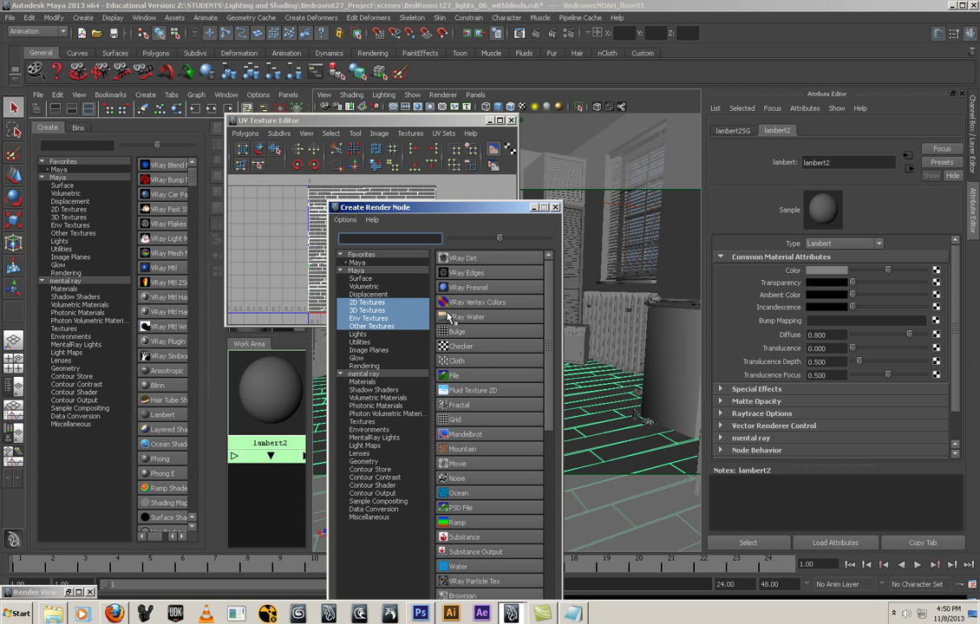
click(454, 376)
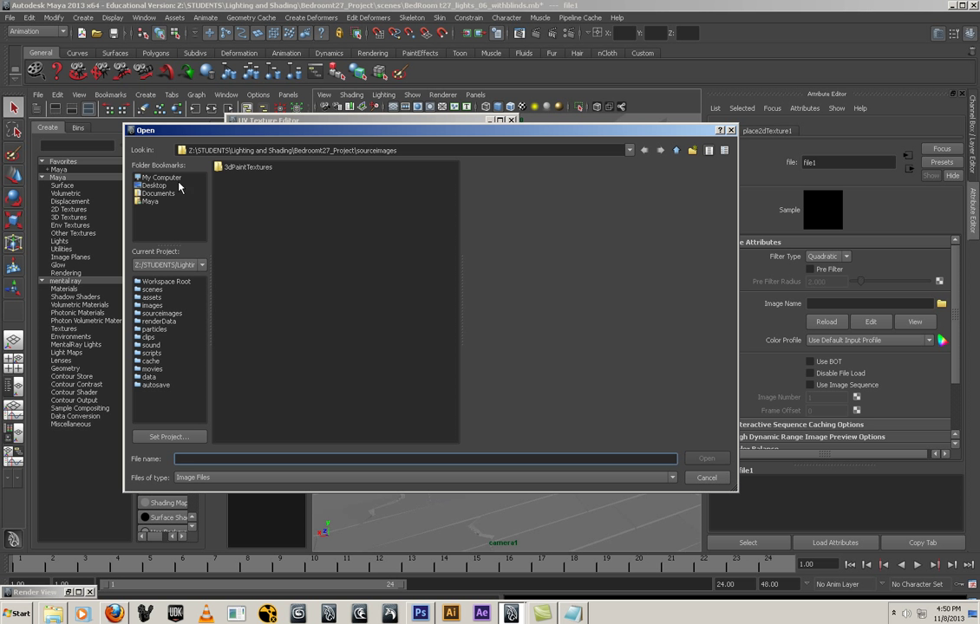
click(178, 185)
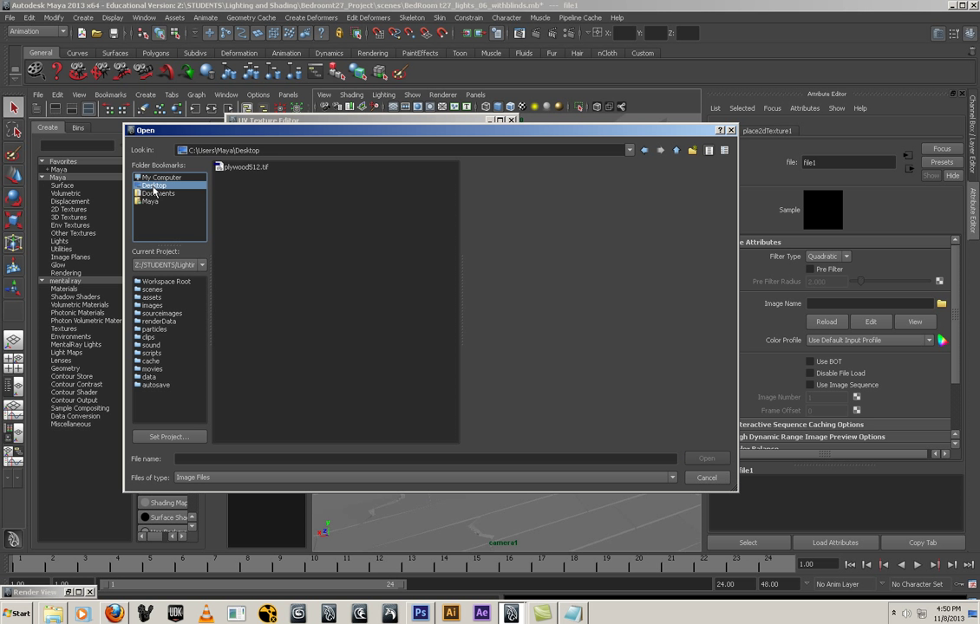
click(229, 166)
key(Return)
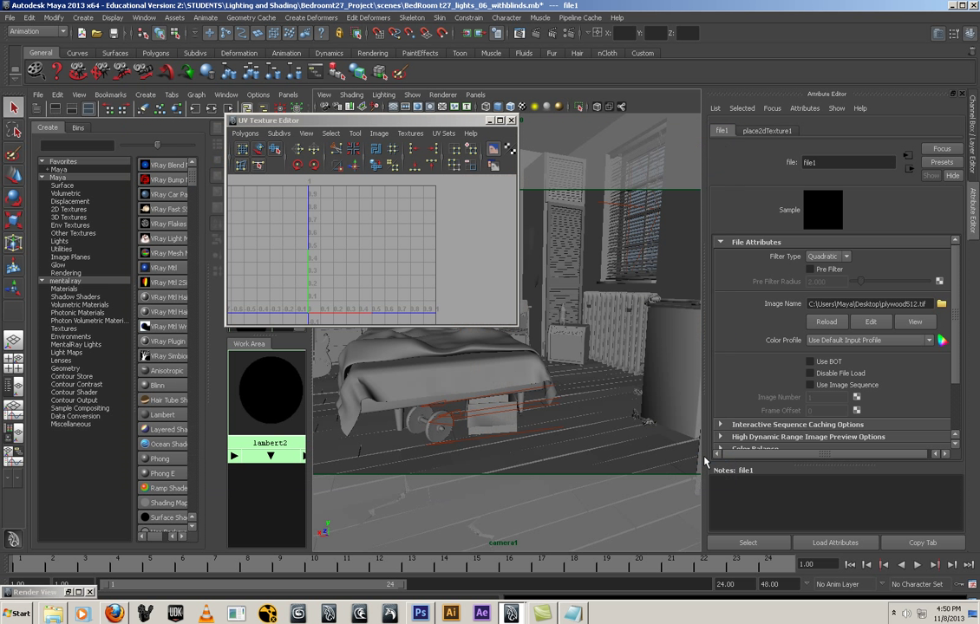
Step: Reselect the floor to compare its UVs with the plywood texture, then minimize the UV Texture Editor
click(478, 469)
right_drag(262, 434, 258, 364)
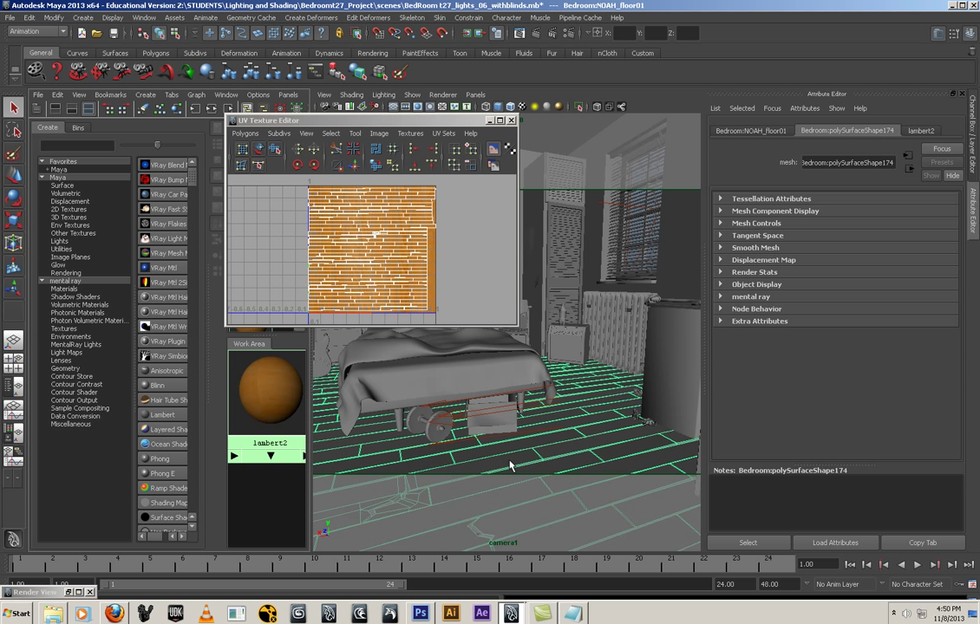
click(489, 119)
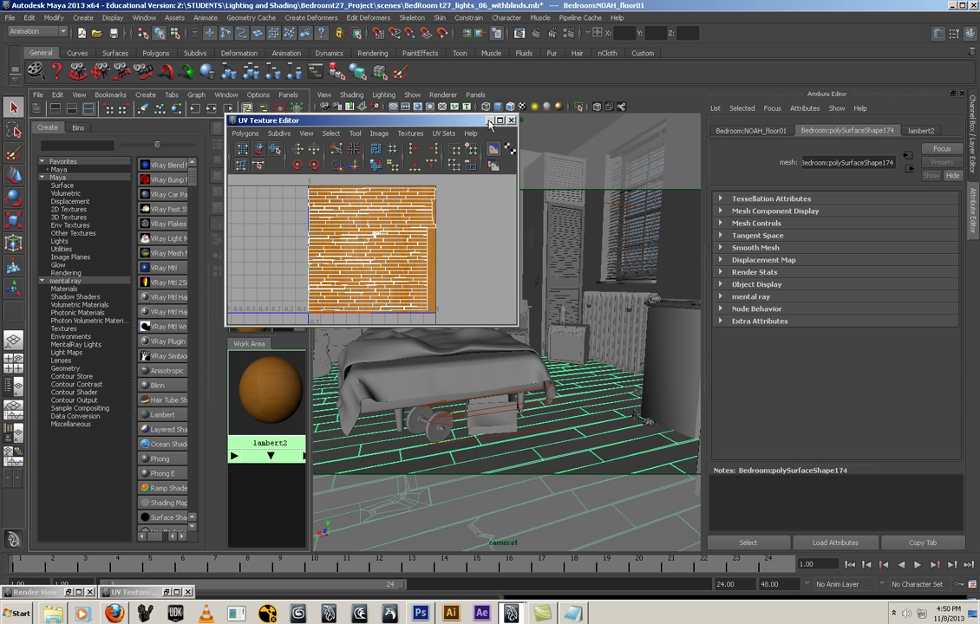
Step: Turn on textured display for the selected floor in the viewport and graph the lambert2 network in the Work Area
click(261, 382)
click(386, 457)
key(6)
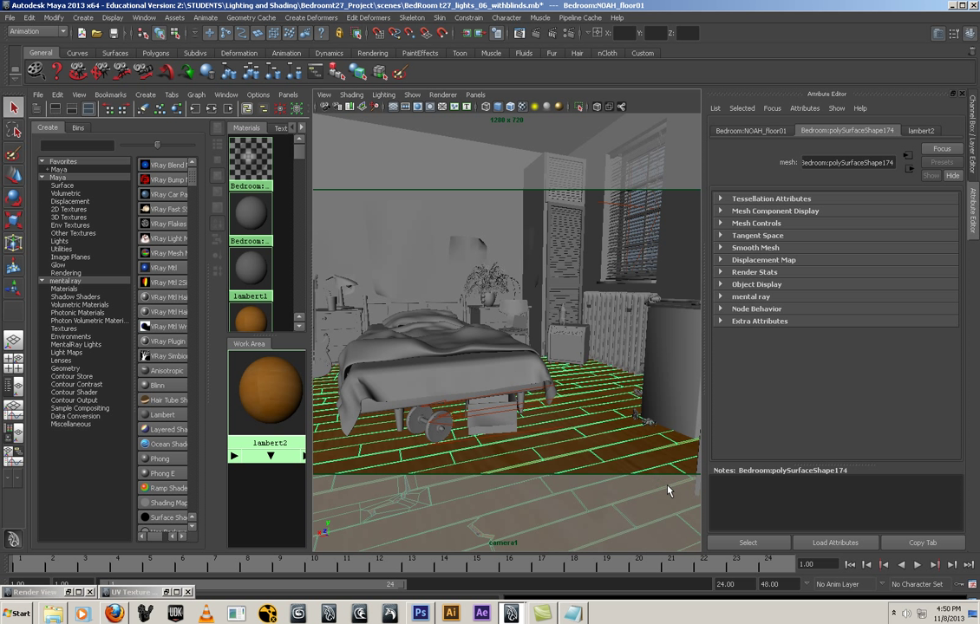
right_click(269, 389)
click(264, 367)
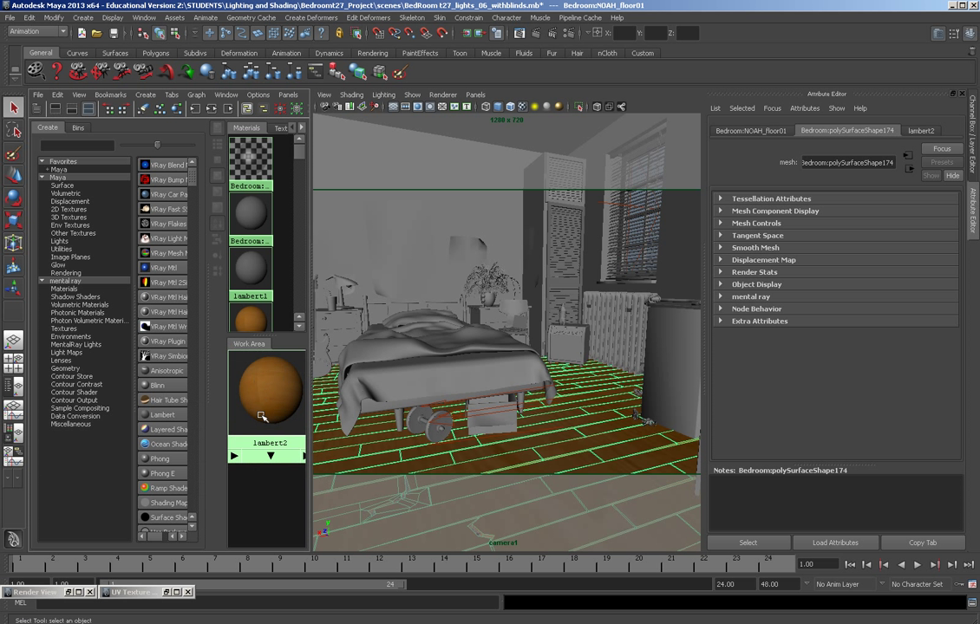
Step: Switch the viewport to the persp camera and show the textured floor planks from above
click(474, 96)
mouse_move(487, 106)
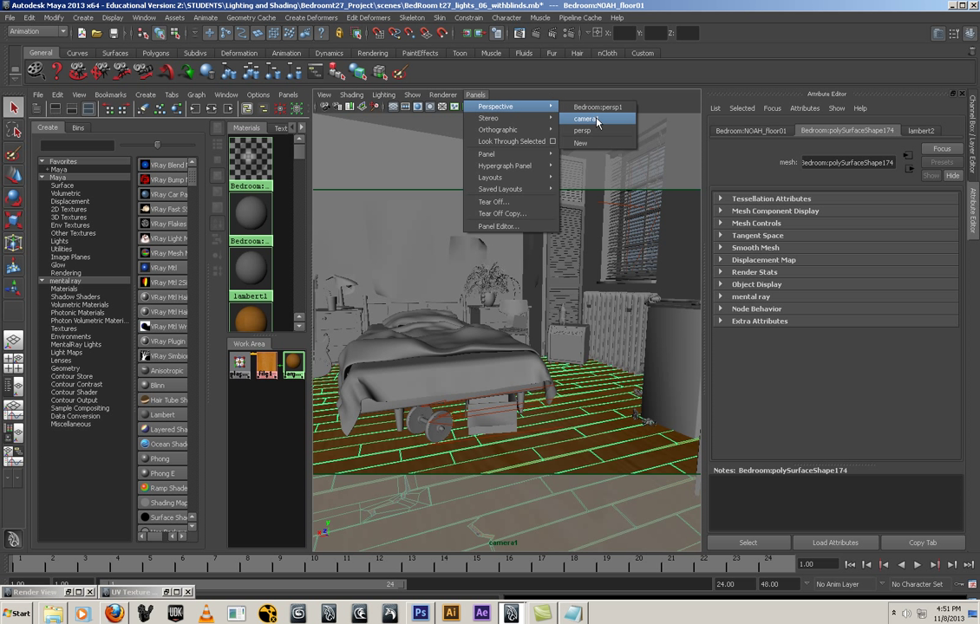
click(582, 130)
scroll(584, 229, up, 5)
alt+middle_drag(538, 268, 492, 316)
alt+drag(492, 316, 485, 407)
scroll(579, 469, up, 4)
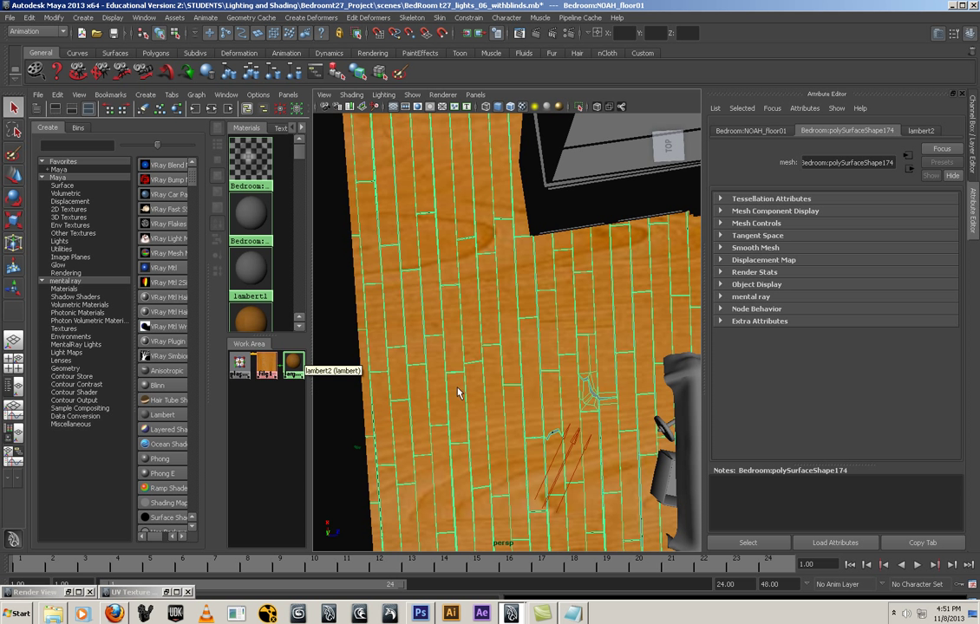
Step: Inspect the attributes of the place2dTexture1 and file1 nodes in the floor's lambert2 network
click(243, 366)
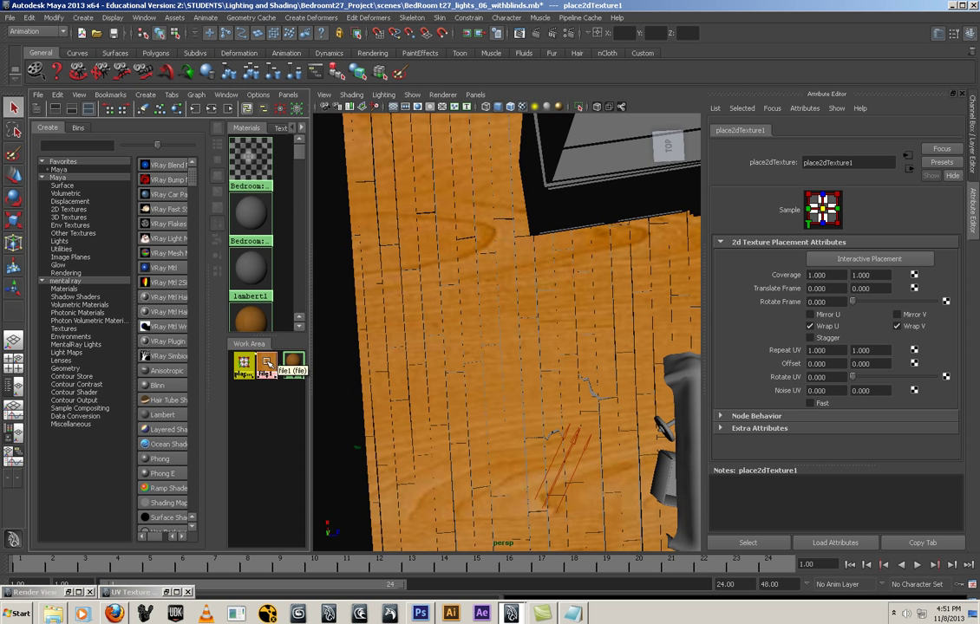
click(267, 364)
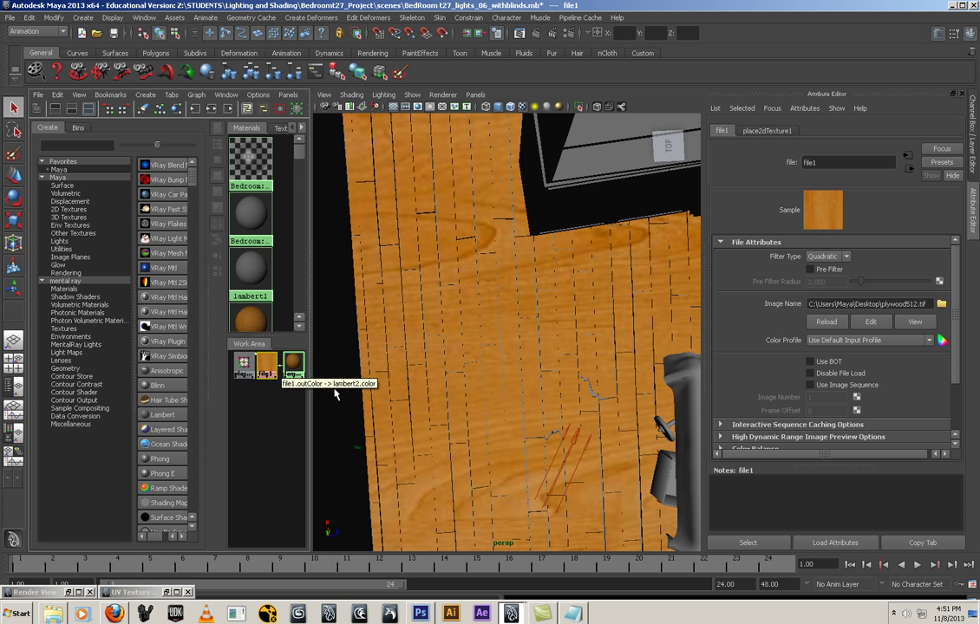
click(243, 364)
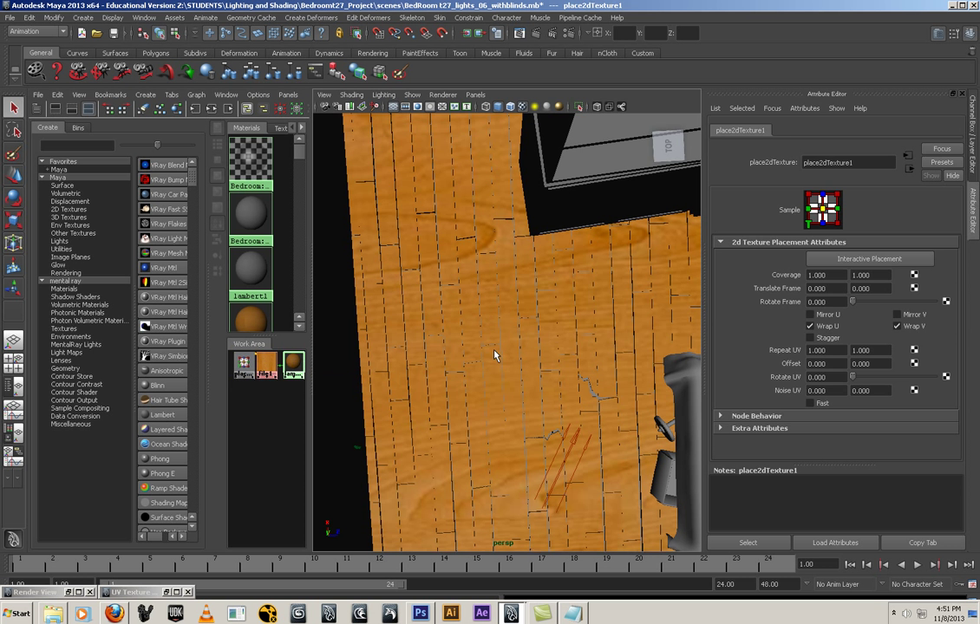
Step: Reselect the floor and graph the materials on the selected object in the Work Area
click(508, 322)
click(196, 95)
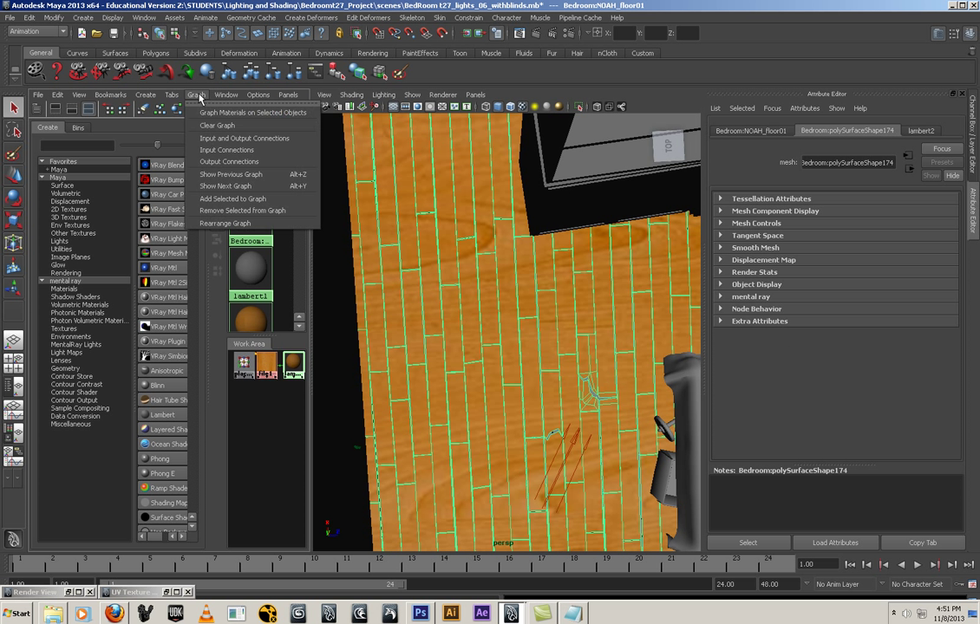
click(227, 106)
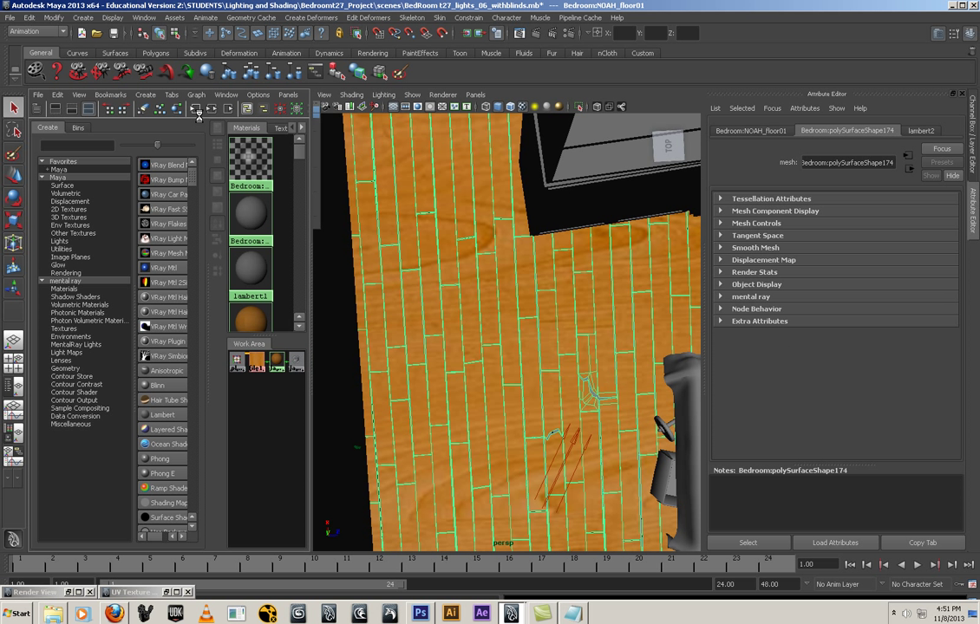
Step: Set Rotate UV to 90 on the plywood texture's place2dTexture1 node
click(236, 361)
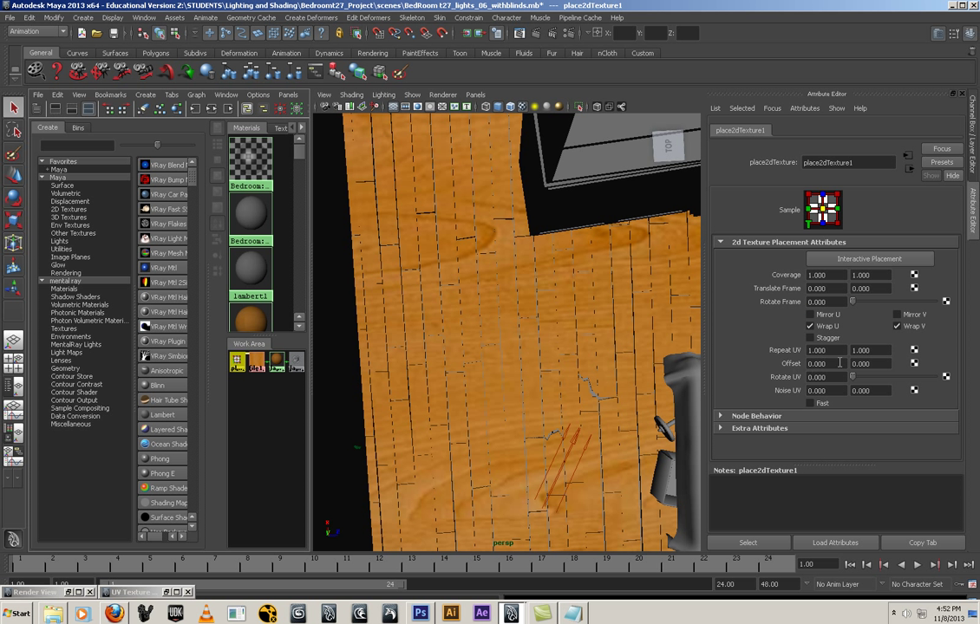
double_click(840, 376)
text(90)
key(Return)
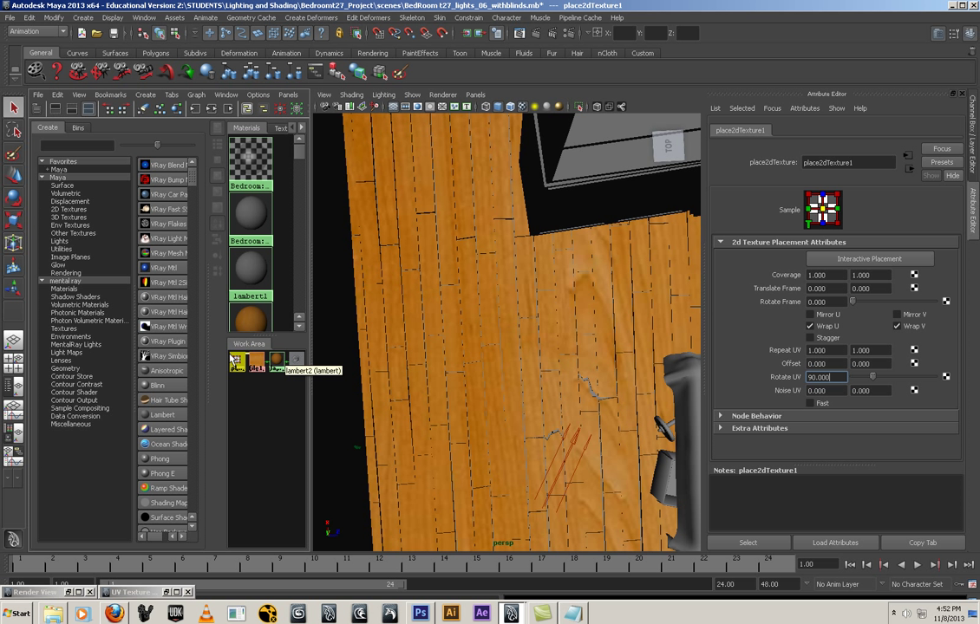
Step: Set the plywood texture's Repeat UV to 4 in both directions
double_click(820, 351)
text(4)
key(Tab)
text(4)
key(Return)
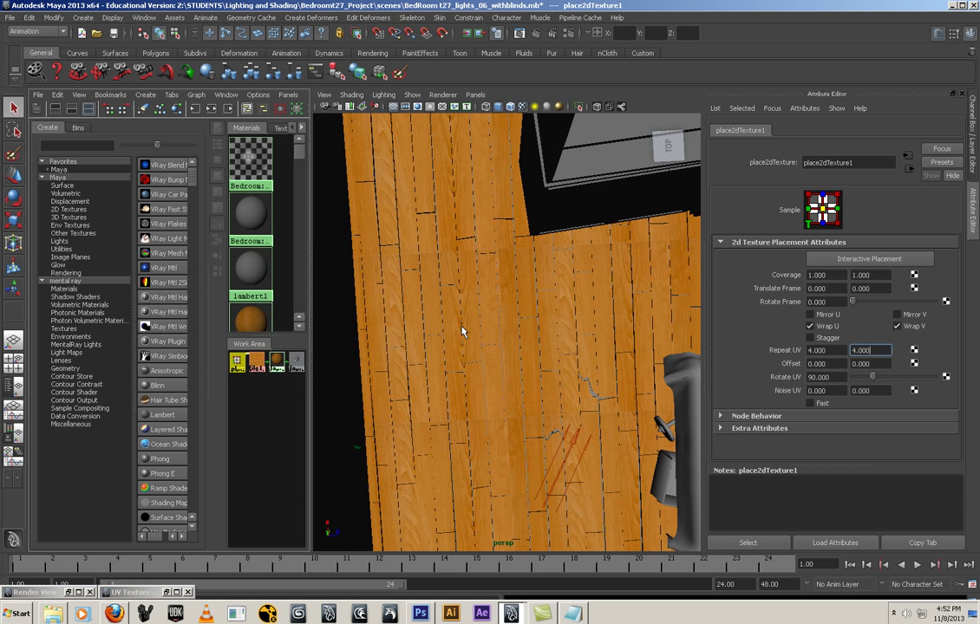
Step: Examine up close how the plywood grain runs across neighbouring floor planks, then survey the floor at an angle
scroll(462, 328, up, 5)
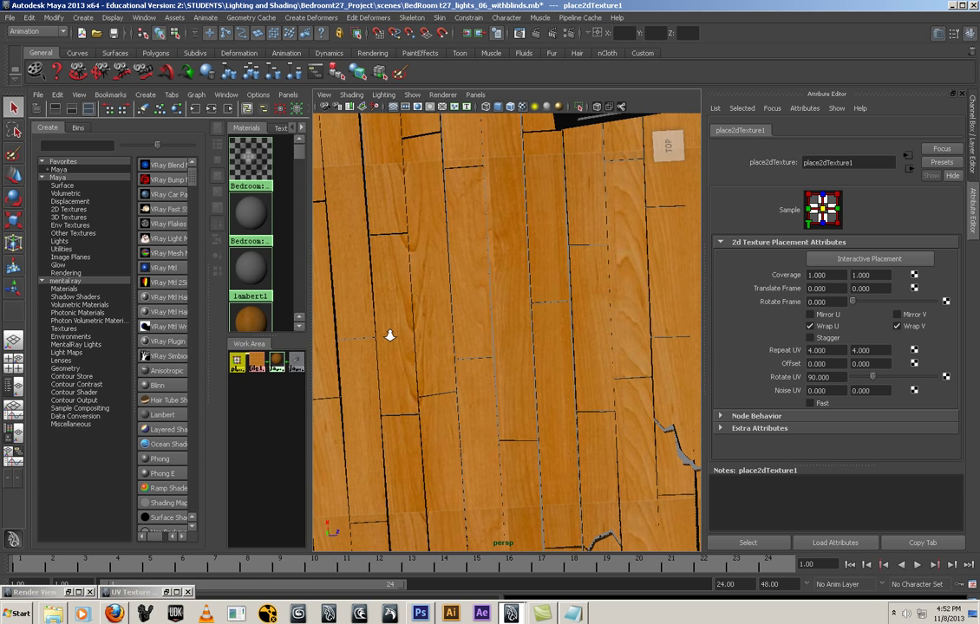
scroll(465, 307, up, 5)
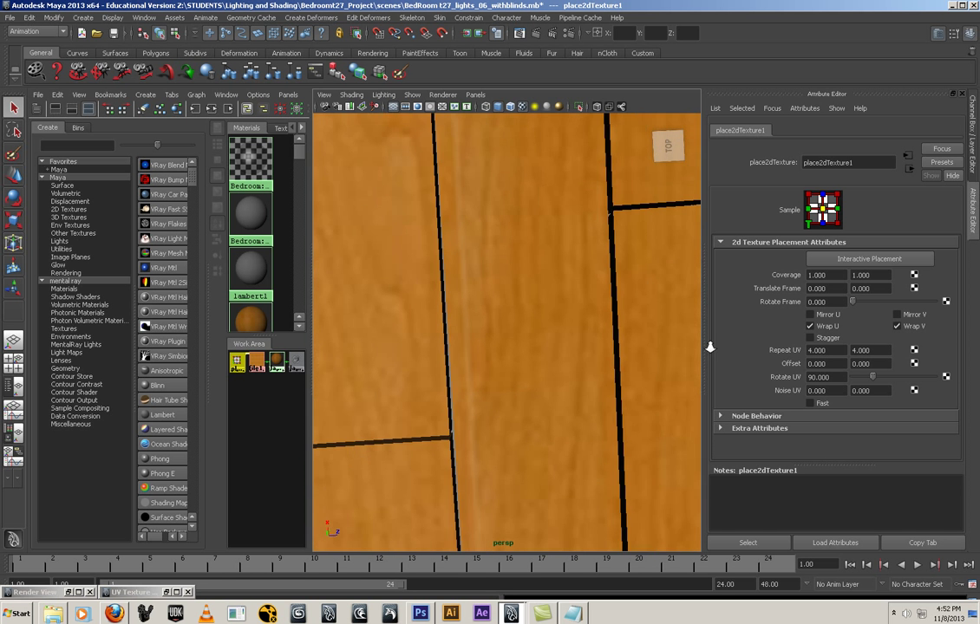
scroll(665, 346, down, 3)
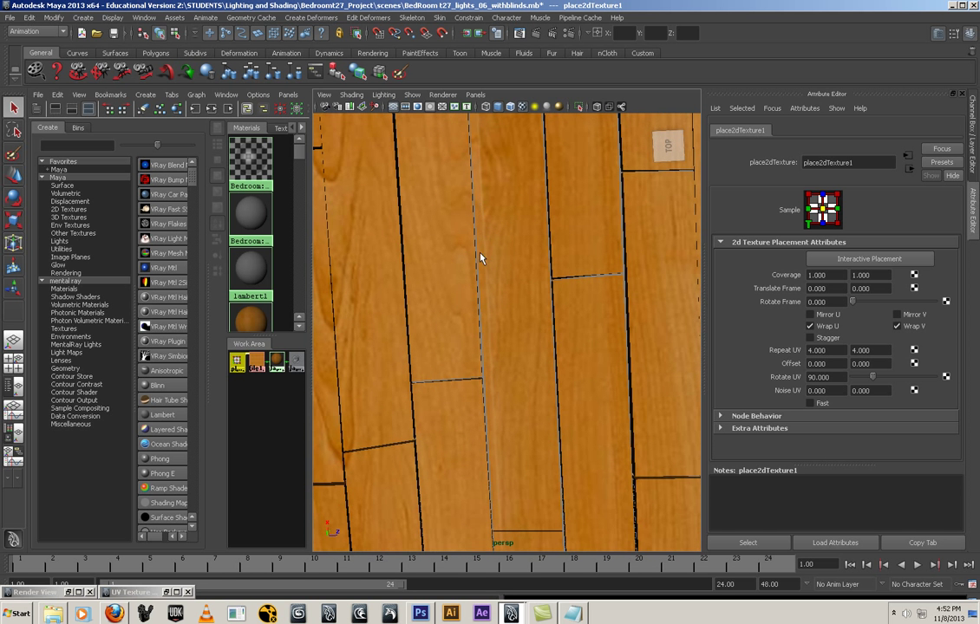
scroll(442, 303, up, 3)
scroll(448, 336, down, 5)
alt+drag(518, 332, 439, 344)
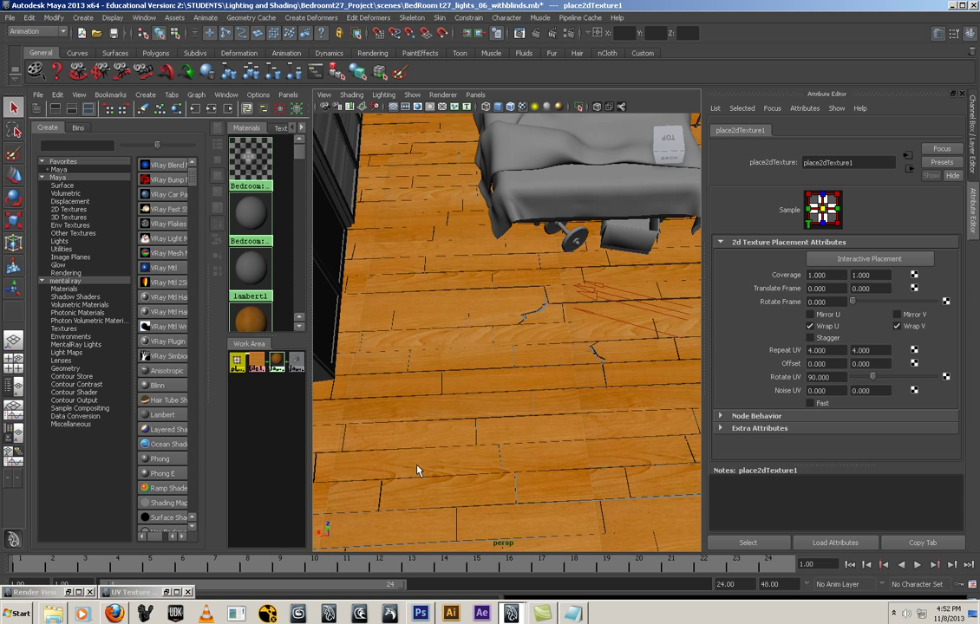
Step: Reselect the floor and review its plank UVs over the plywood texture in the UV Texture Editor, then minimize the editor
click(964, 6)
right_drag(519, 392, 561, 373)
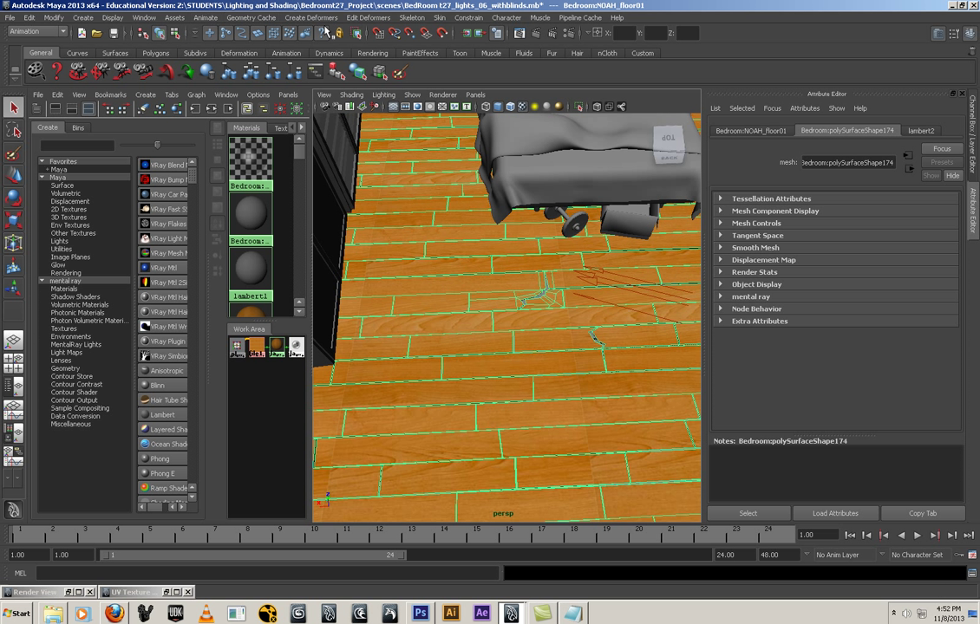
click(143, 18)
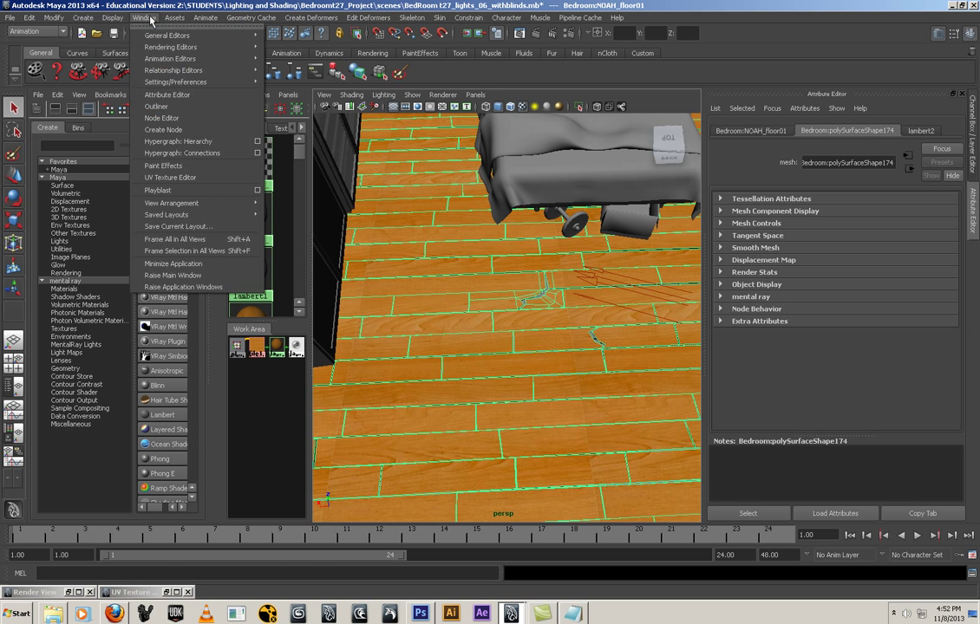
click(174, 178)
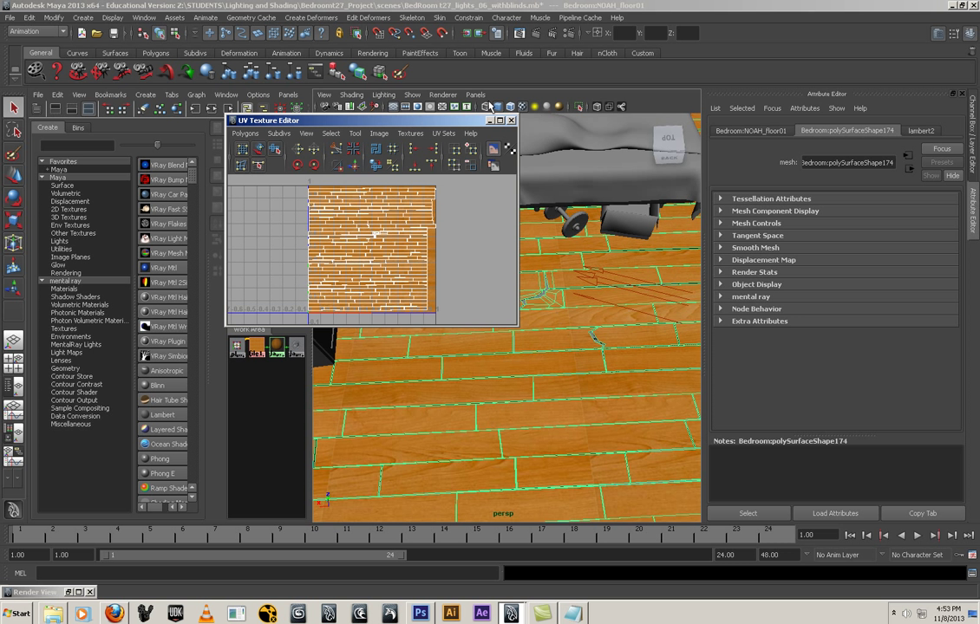
click(489, 121)
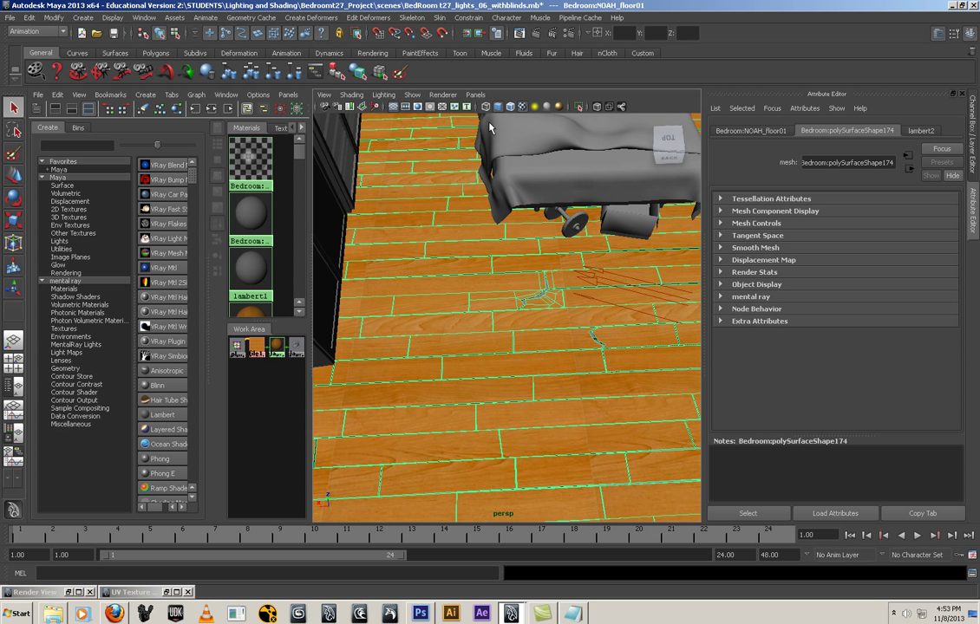
Step: Open the Script Editor, enlarge its window, and give most of the space to the MEL input area
click(973, 576)
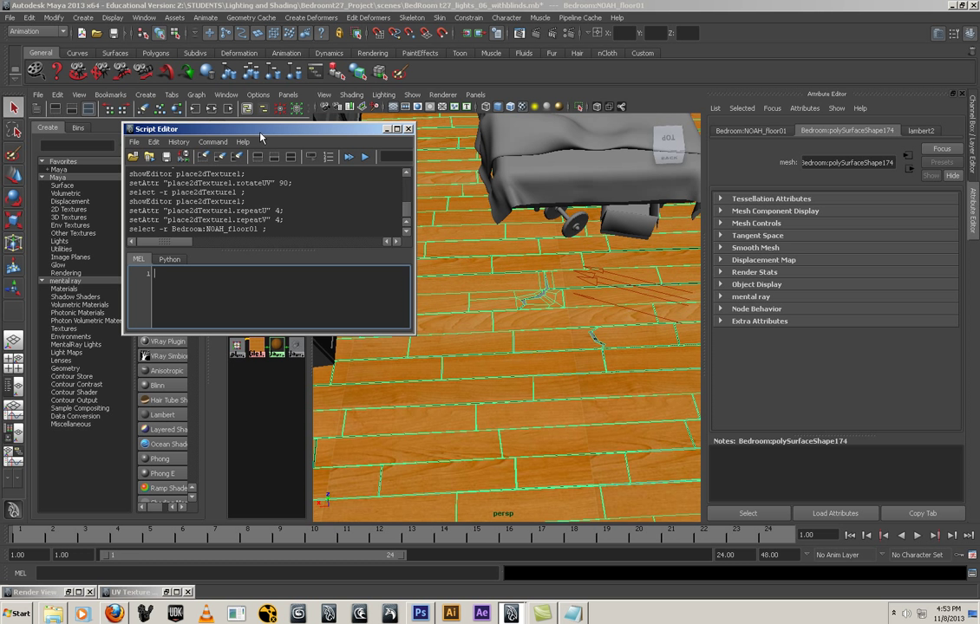
drag(230, 128, 218, 114)
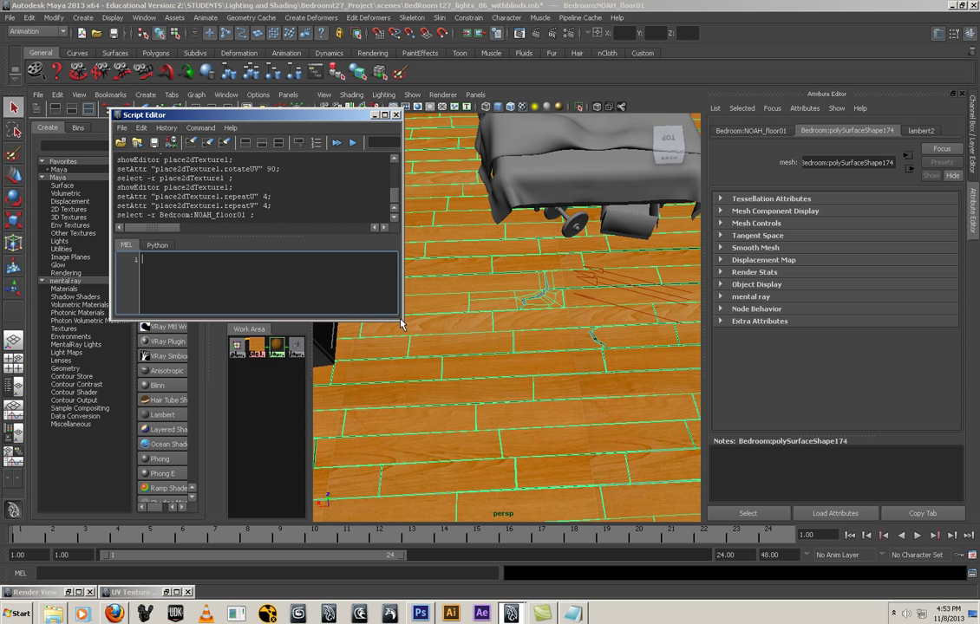
drag(402, 320, 589, 512)
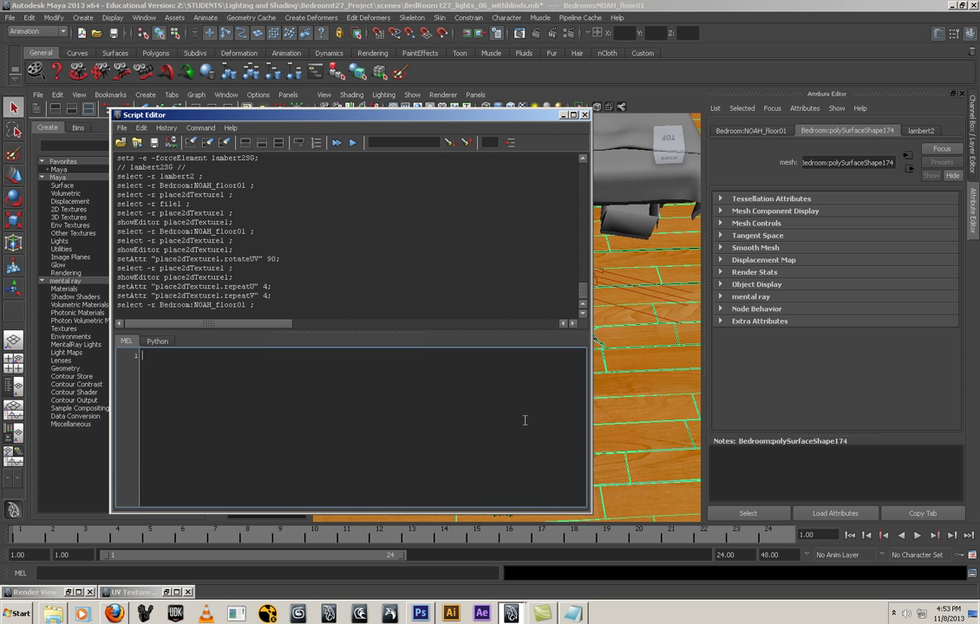
drag(372, 293, 369, 211)
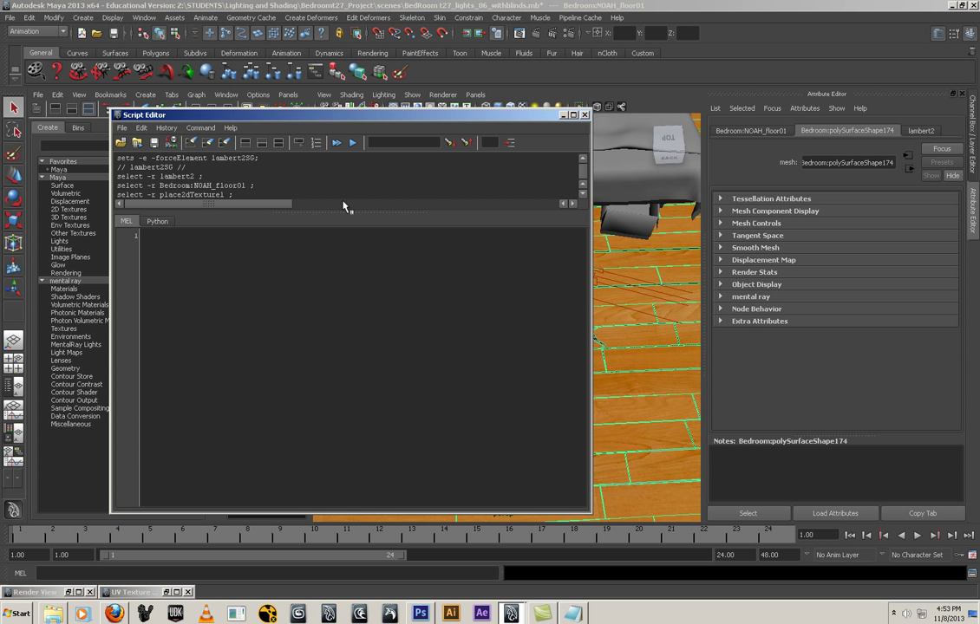
mouse_move(373, 214)
mouse_down()
mouse_move(372, 247)
mouse_move(371, 195)
mouse_move(366, 226)
mouse_up()
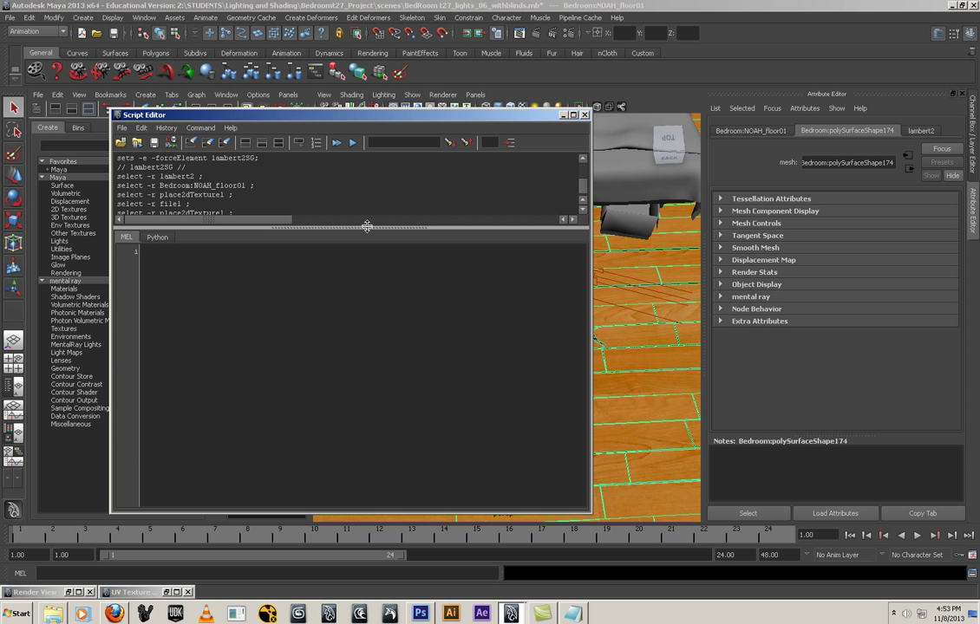
click(122, 127)
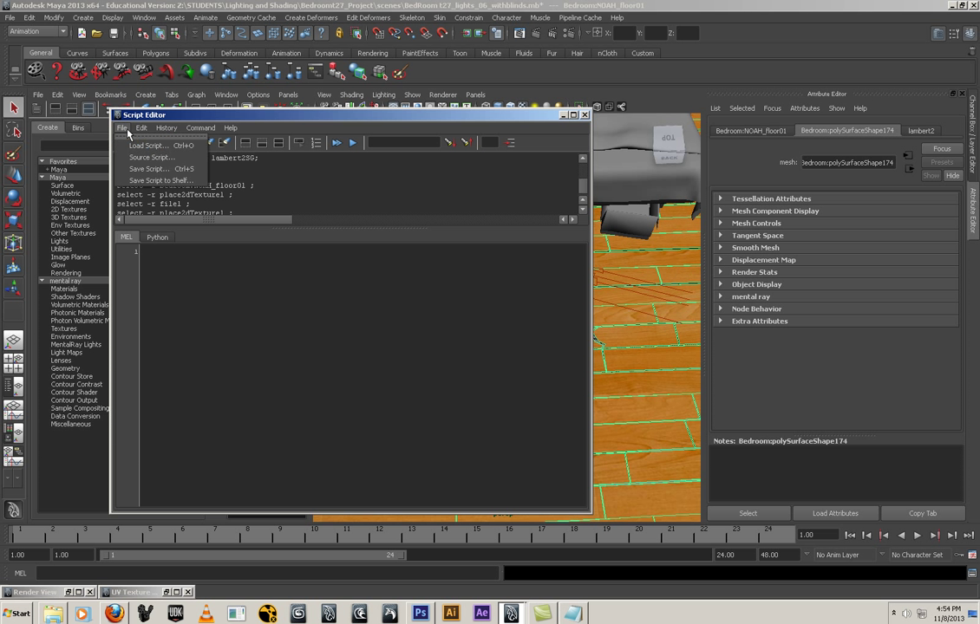
click(140, 146)
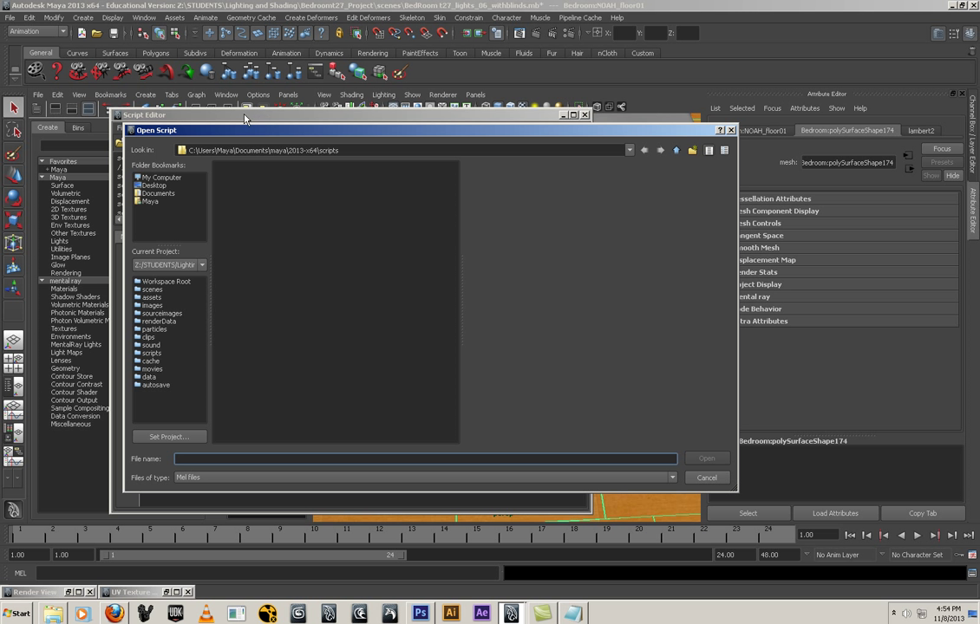
drag(238, 126, 485, 102)
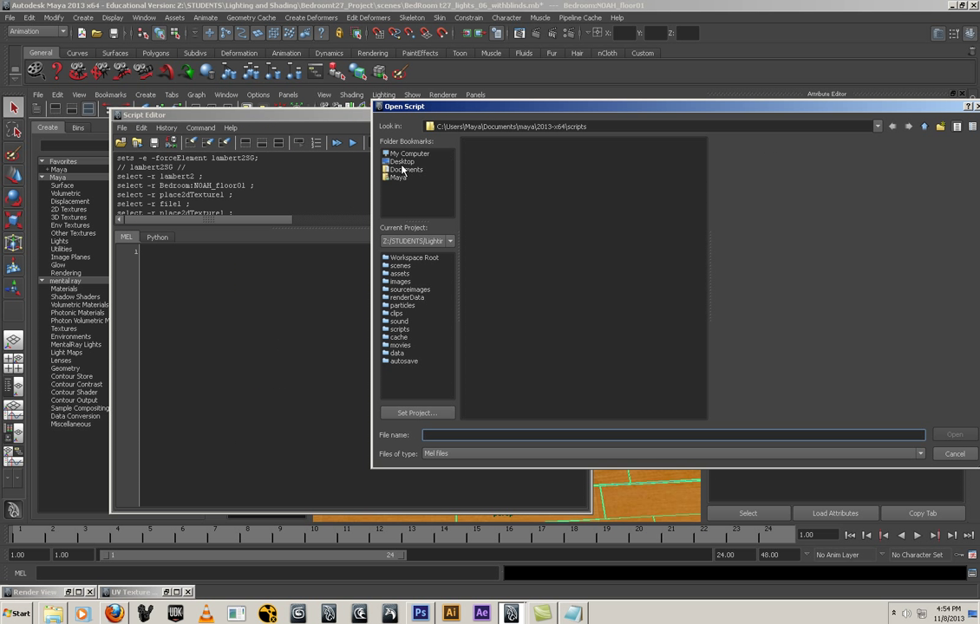
click(401, 164)
click(408, 153)
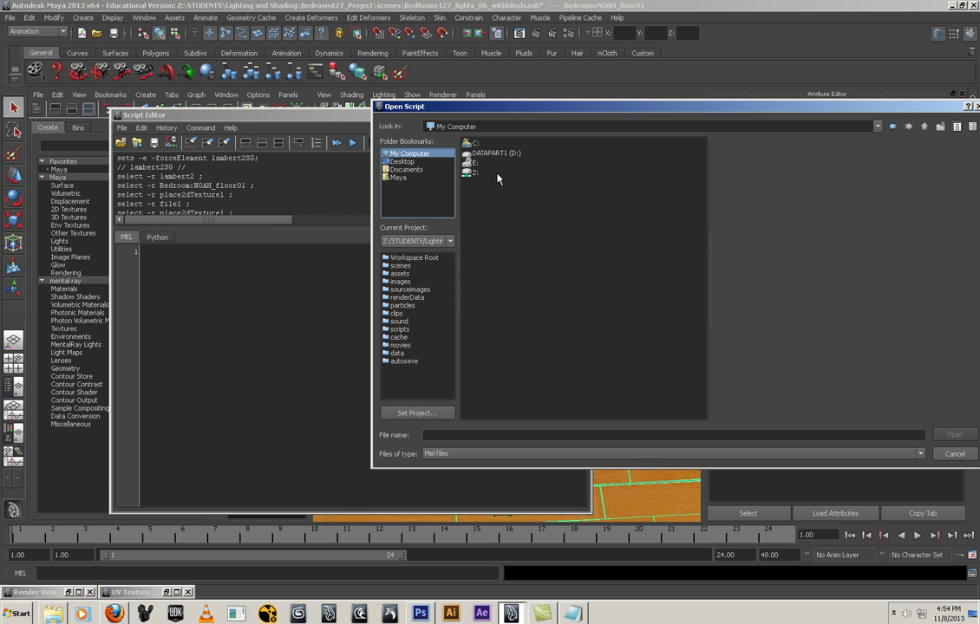
click(400, 162)
drag(538, 110, 472, 91)
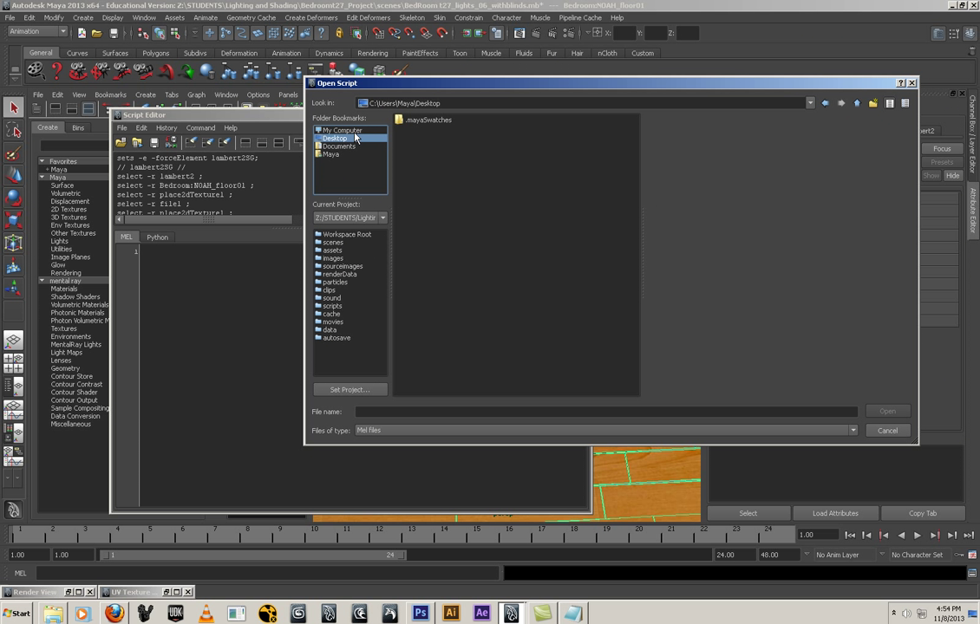
click(354, 134)
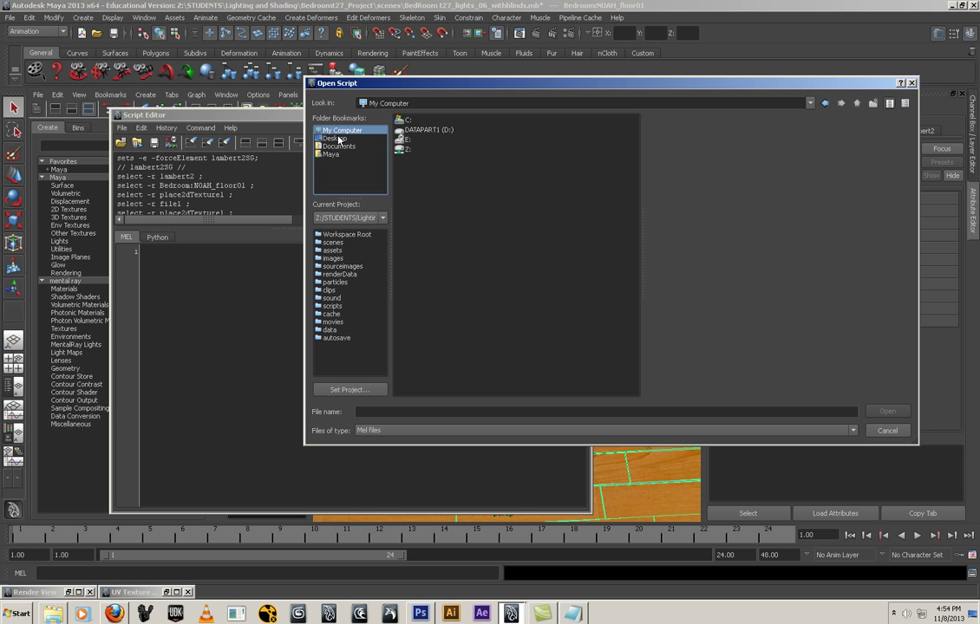
click(886, 431)
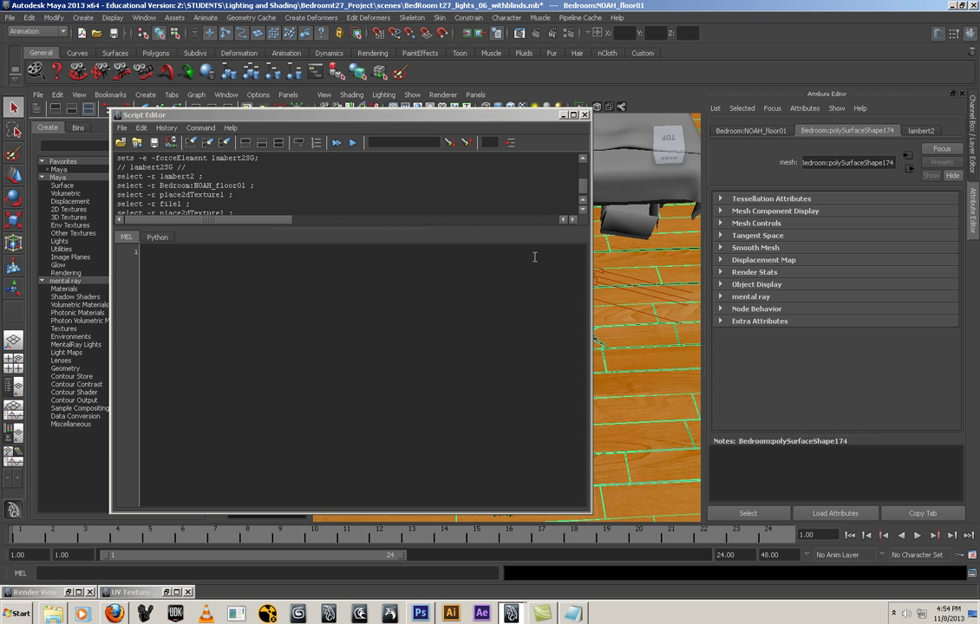
Step: Start loading a script, locate RandomUVToolbox.mel in the Term 27 videos folder, then cancel the Open Script dialog
click(122, 127)
click(130, 145)
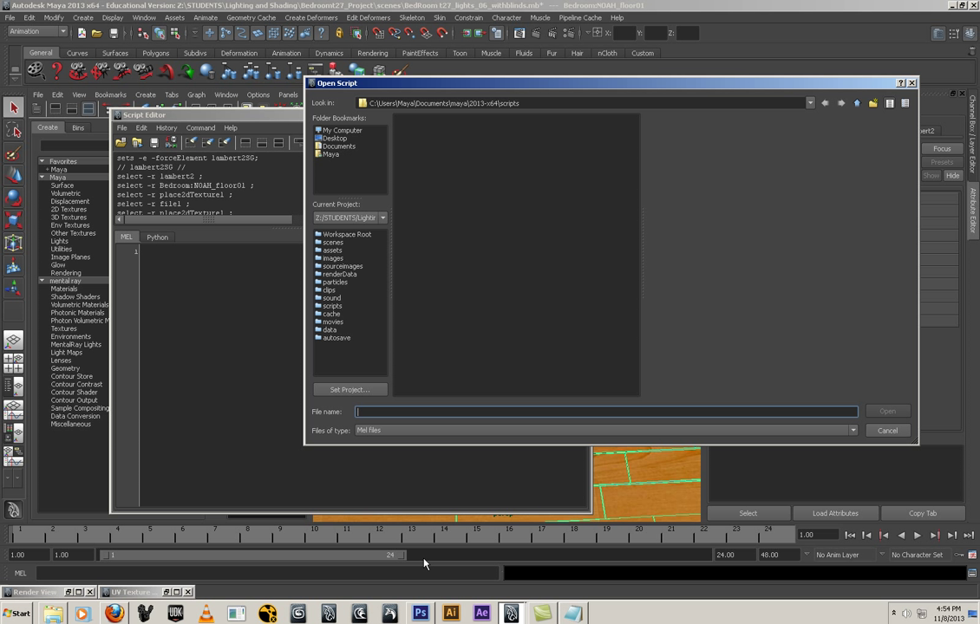
mouse_move(54, 616)
click(52, 587)
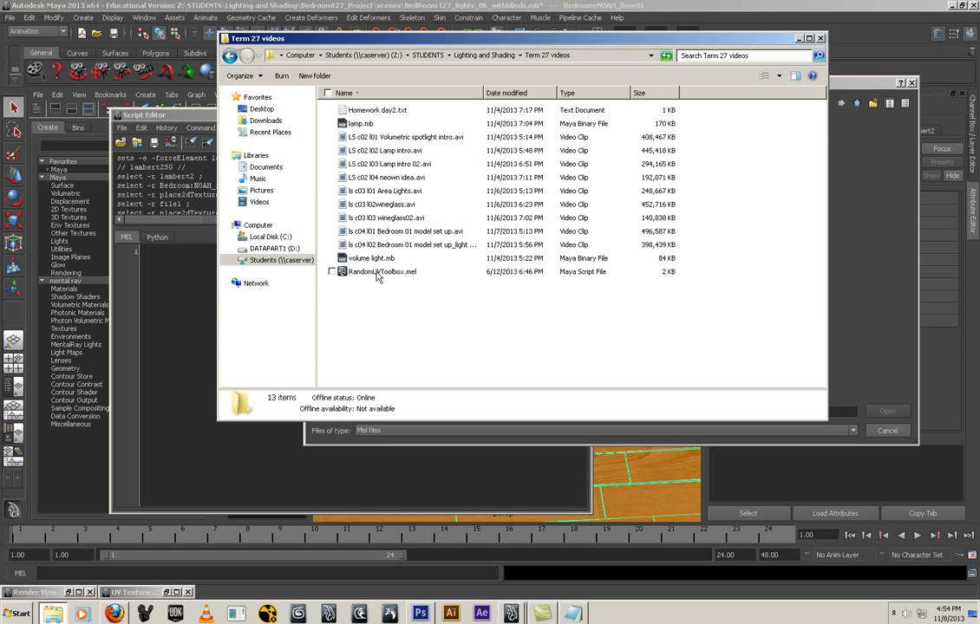
click(844, 9)
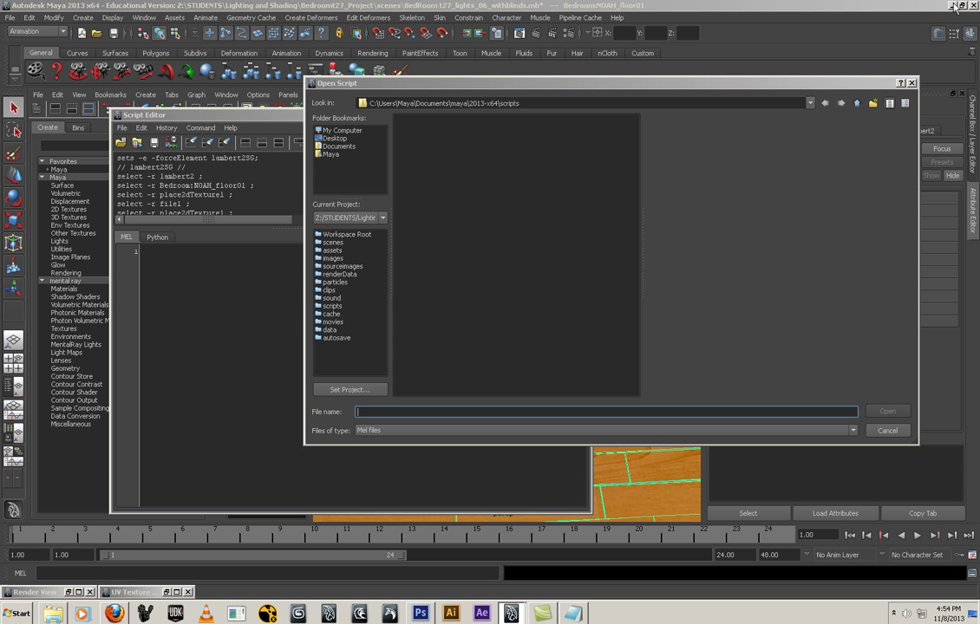
click(887, 430)
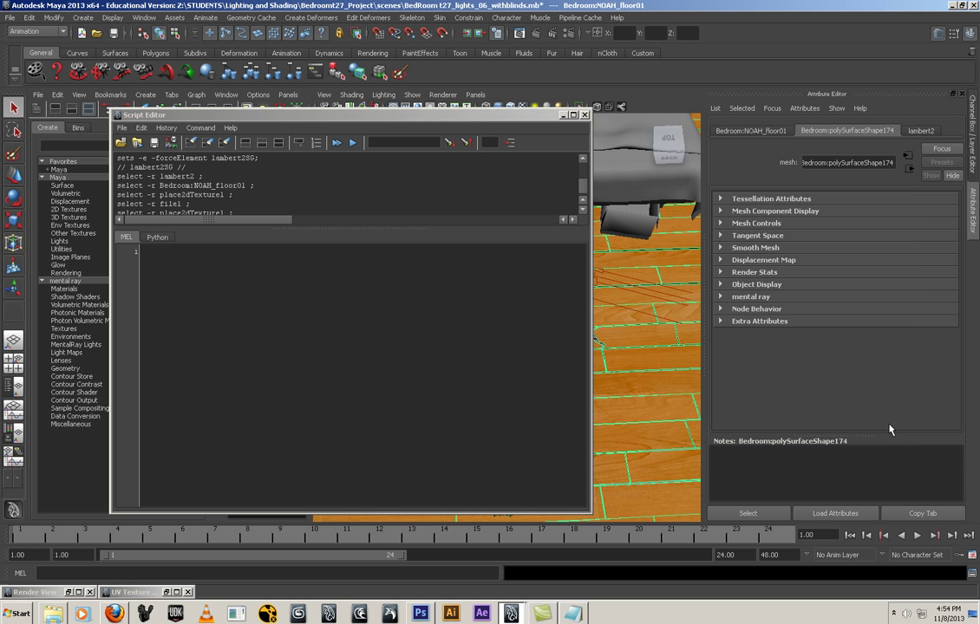
Step: Copy RandomUVToolbox.mel from the Term 27 videos folder to the desktop, minimizing the Maya and Firefox windows that cover it
click(950, 5)
click(929, 8)
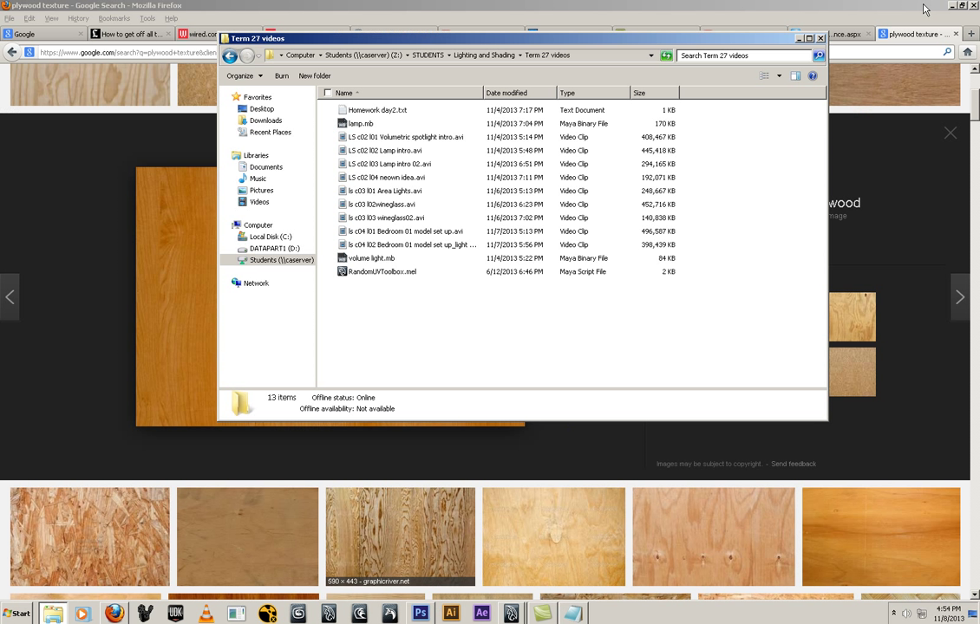
click(845, 8)
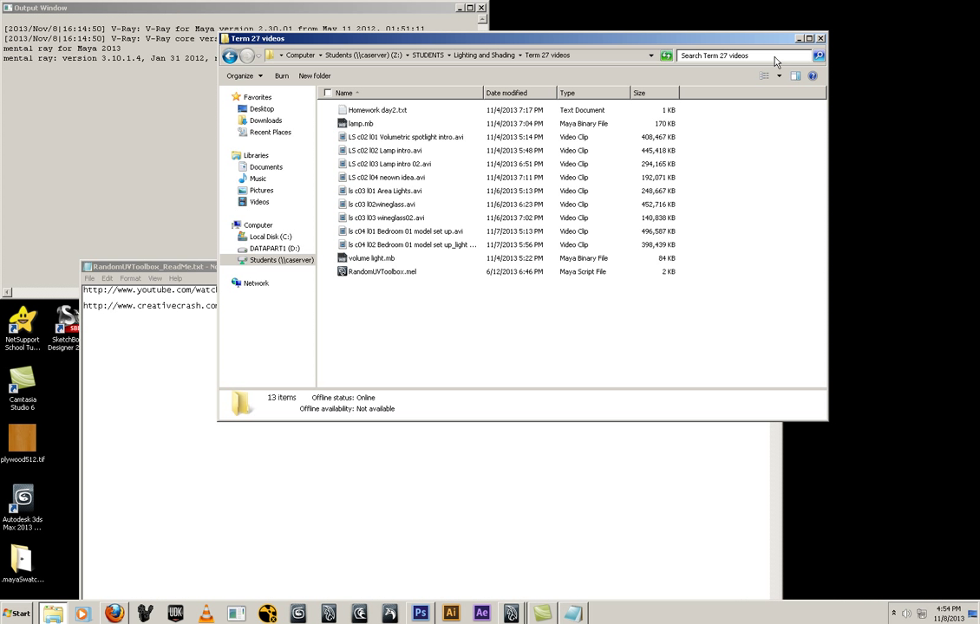
click(377, 272)
drag(902, 104, 900, 105)
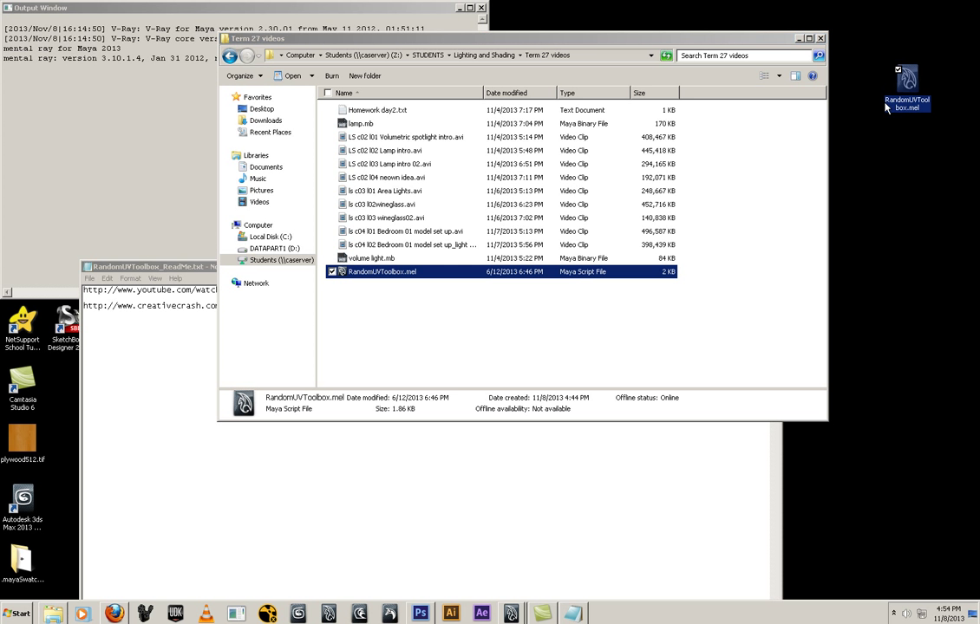
Step: Switch back to Maya, minimize the Render View, and move the UV Texture Editor beside the Script Editor
mouse_move(521, 613)
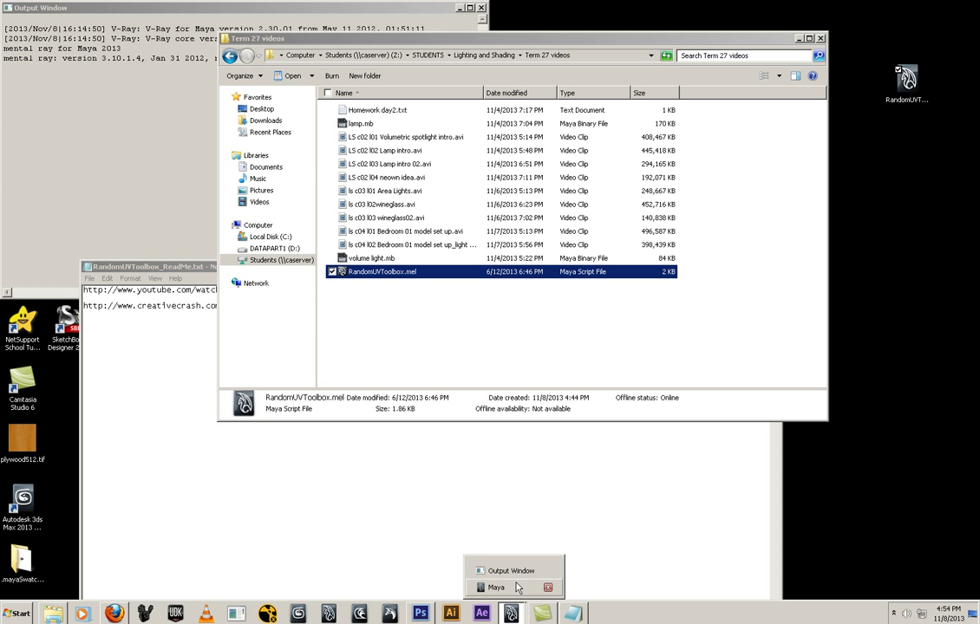
click(490, 586)
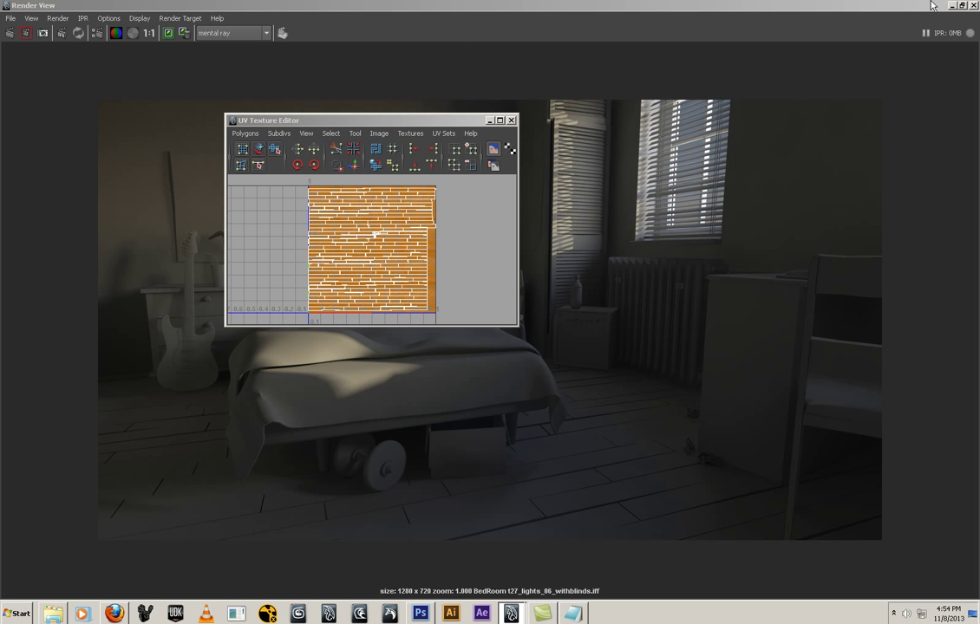
click(839, 7)
click(951, 7)
drag(321, 105, 694, 247)
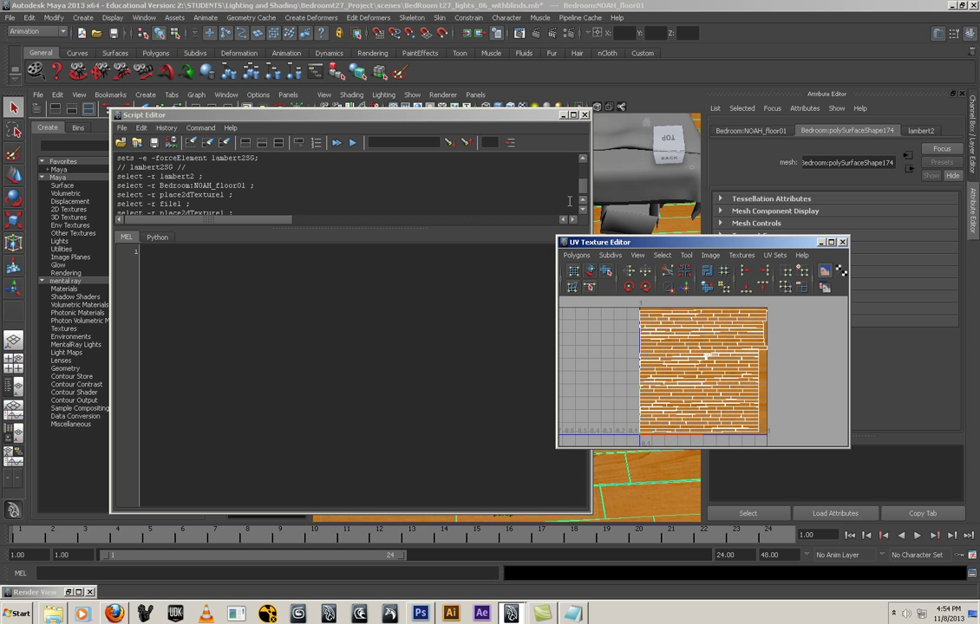
Step: Load RandomUVToolbox.mel from the desktop into the Script Editor
click(121, 129)
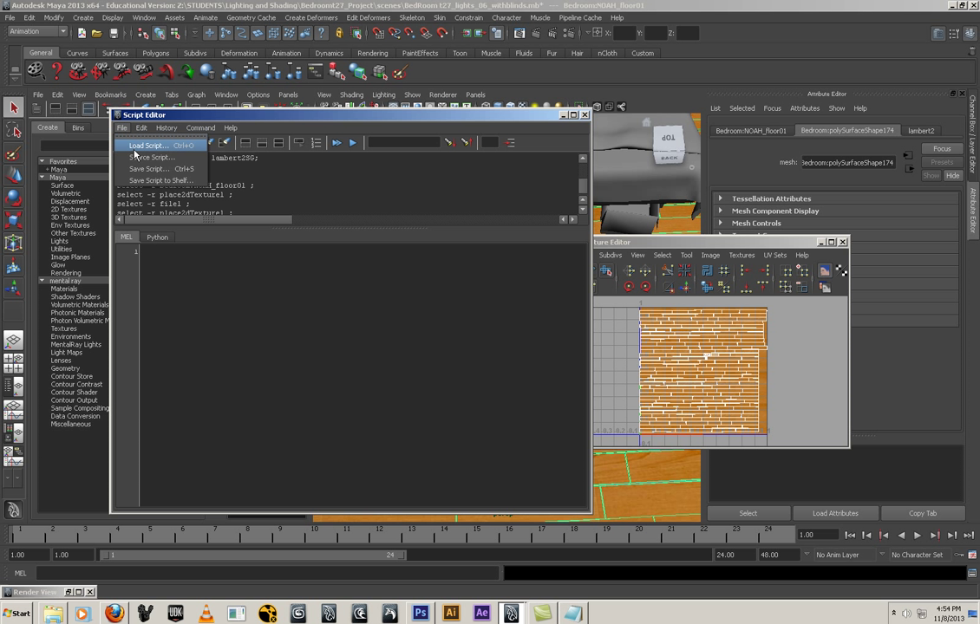
click(134, 147)
click(334, 137)
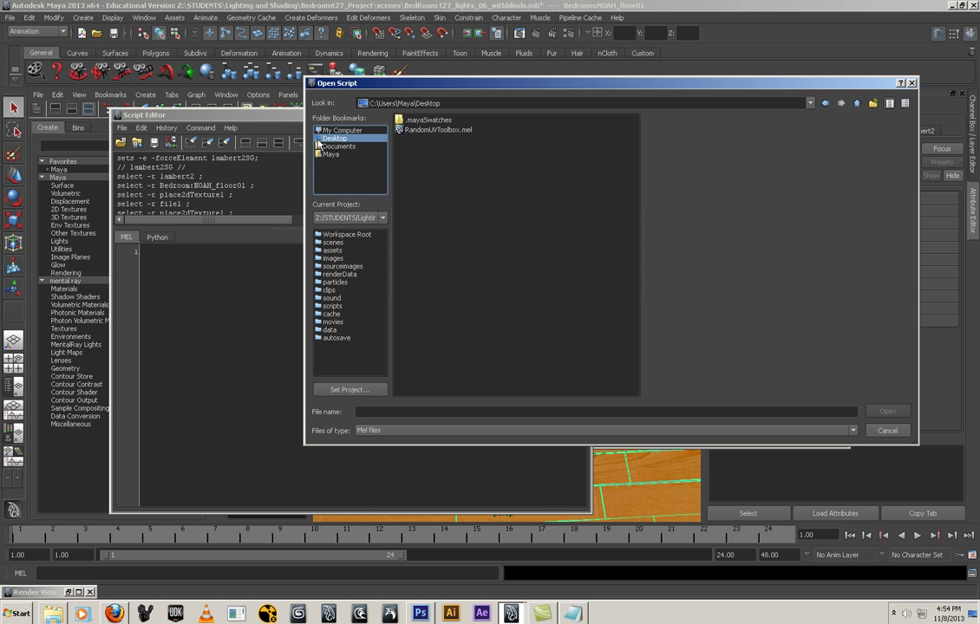
click(438, 130)
click(896, 415)
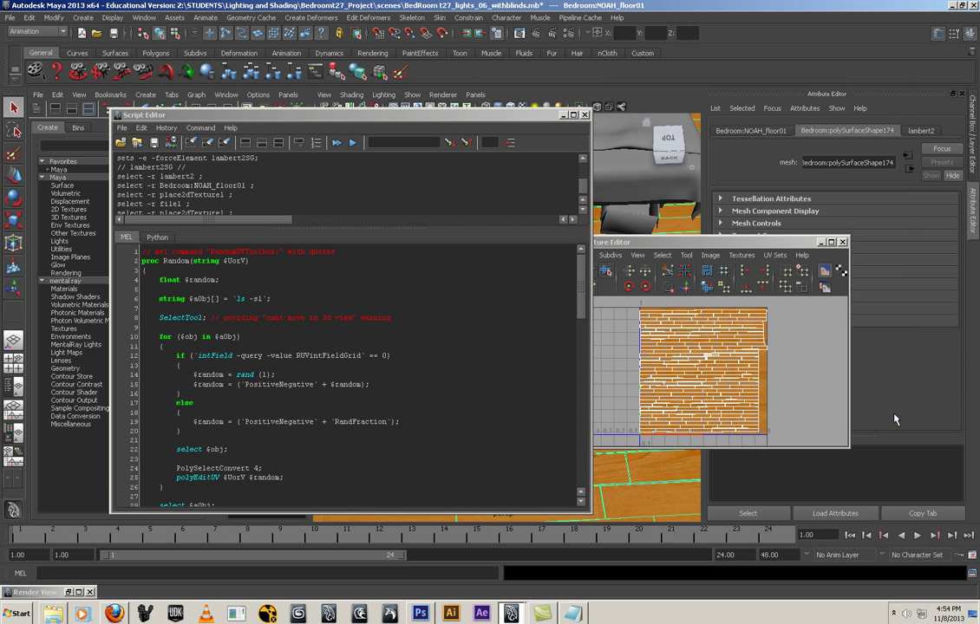
Step: Select the entire RandomUVToolbox script and execute it
click(471, 301)
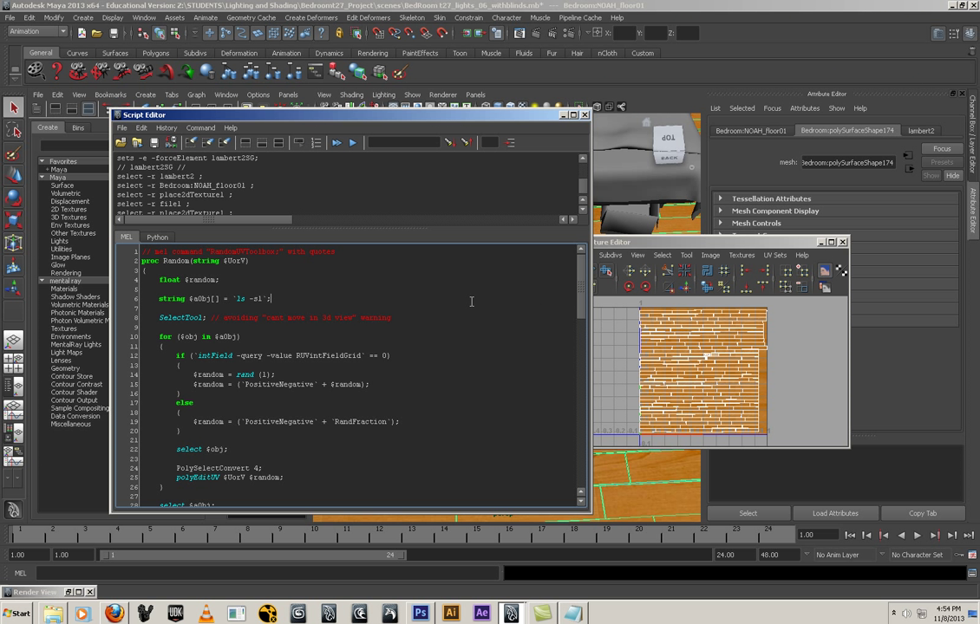
key(ctrl+a)
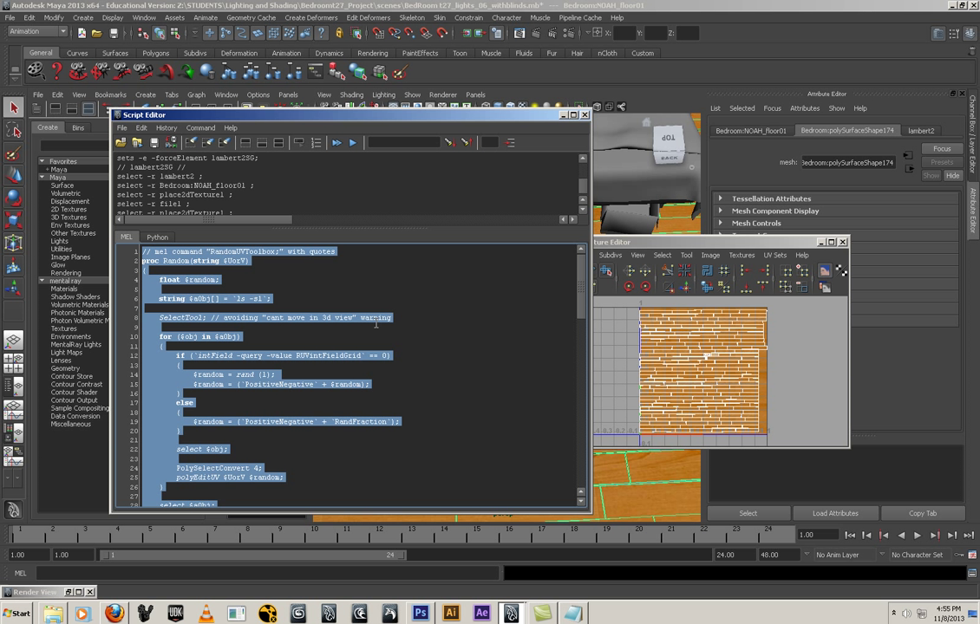
key(ctrl+Return)
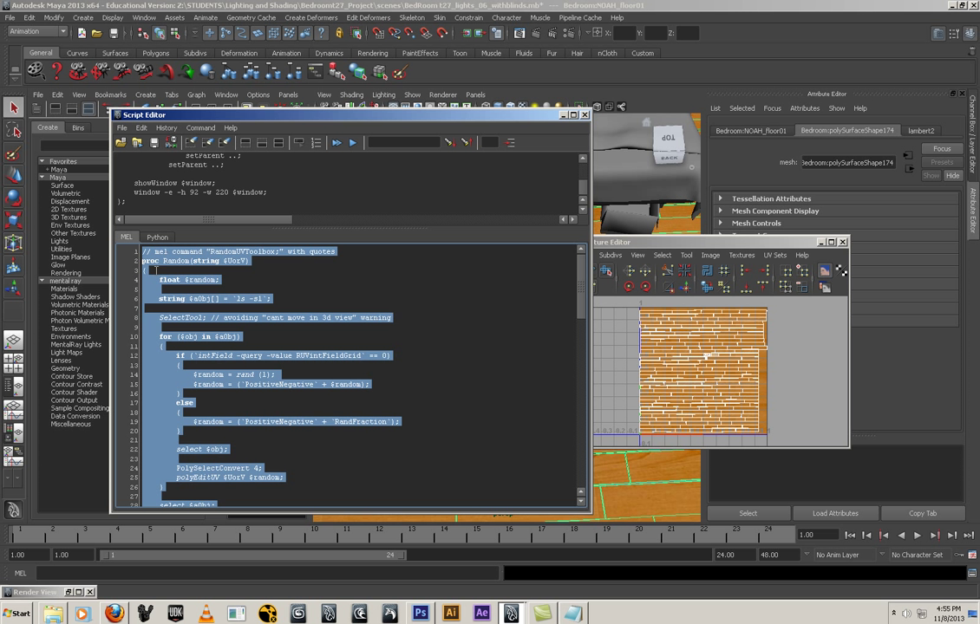
Step: Run the command RandomUVToolbox; copied from the script's first comment in the MEL command line, and place the Random UV window above the UV Texture Editor
click(280, 252)
drag(277, 252, 211, 251)
key(ctrl+c)
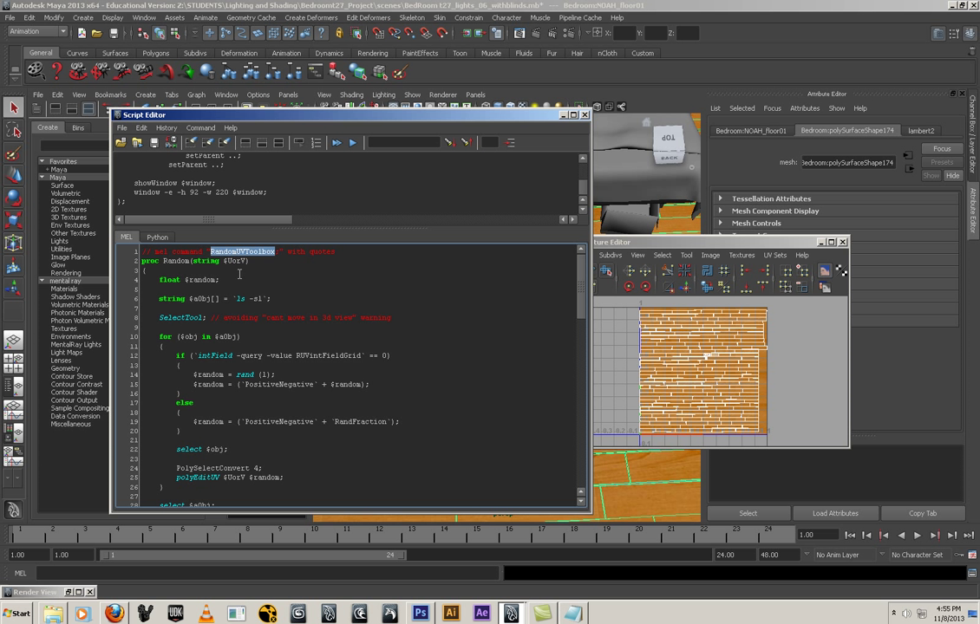
click(111, 572)
key(ctrl+v)
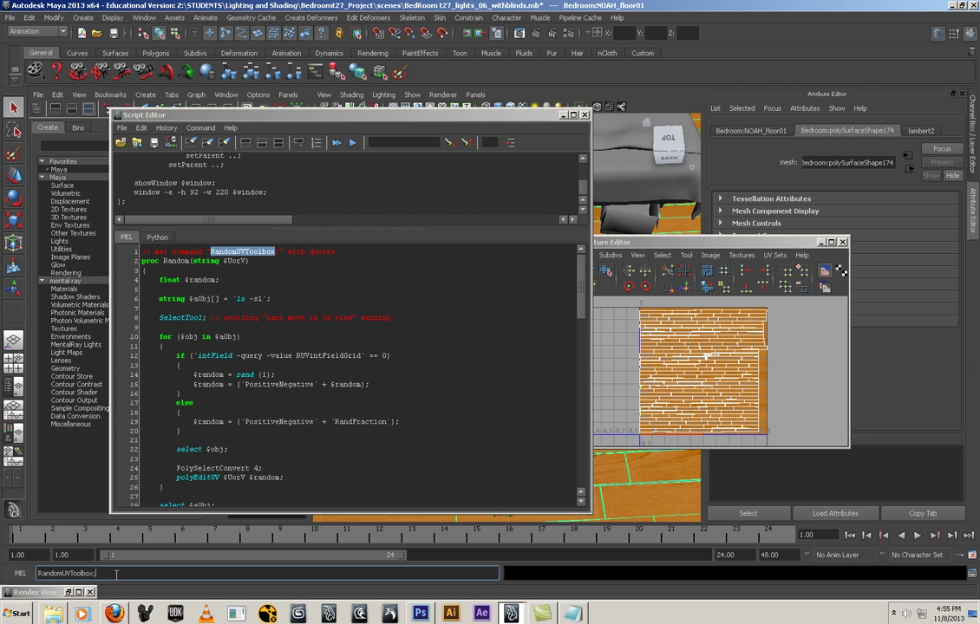
text(;)
key(Return)
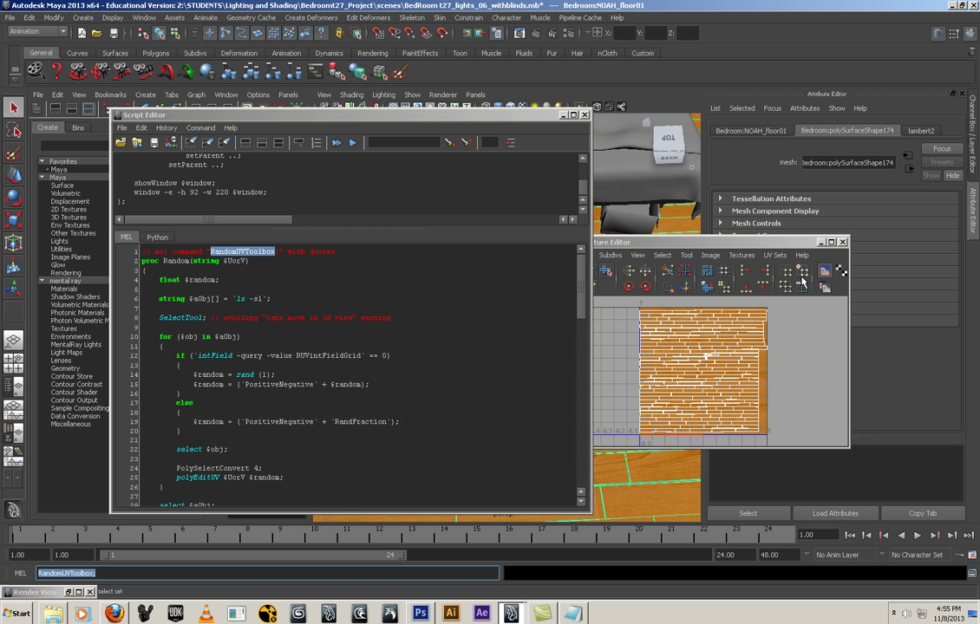
drag(786, 243, 703, 223)
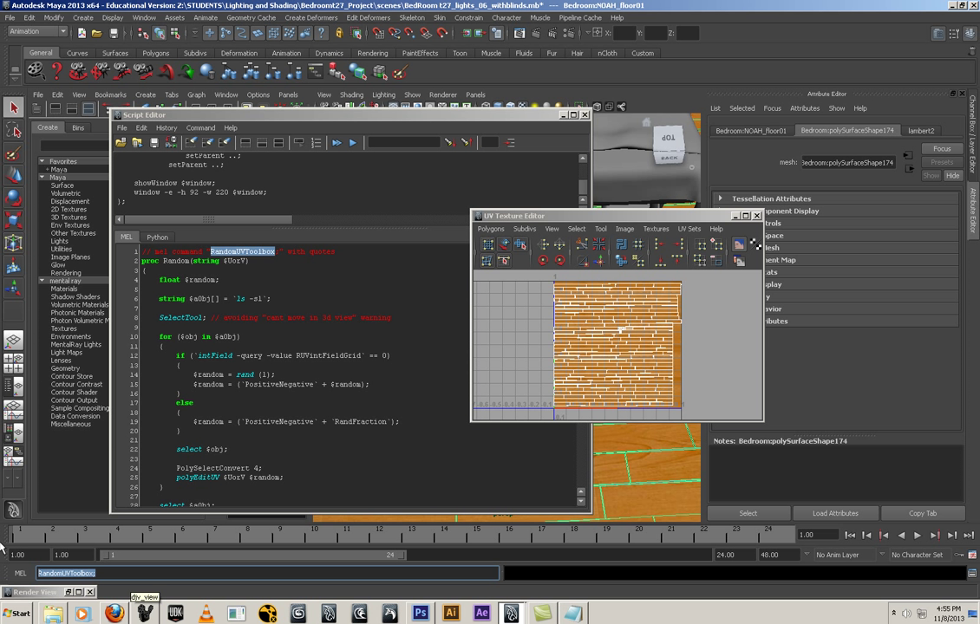
key(Return)
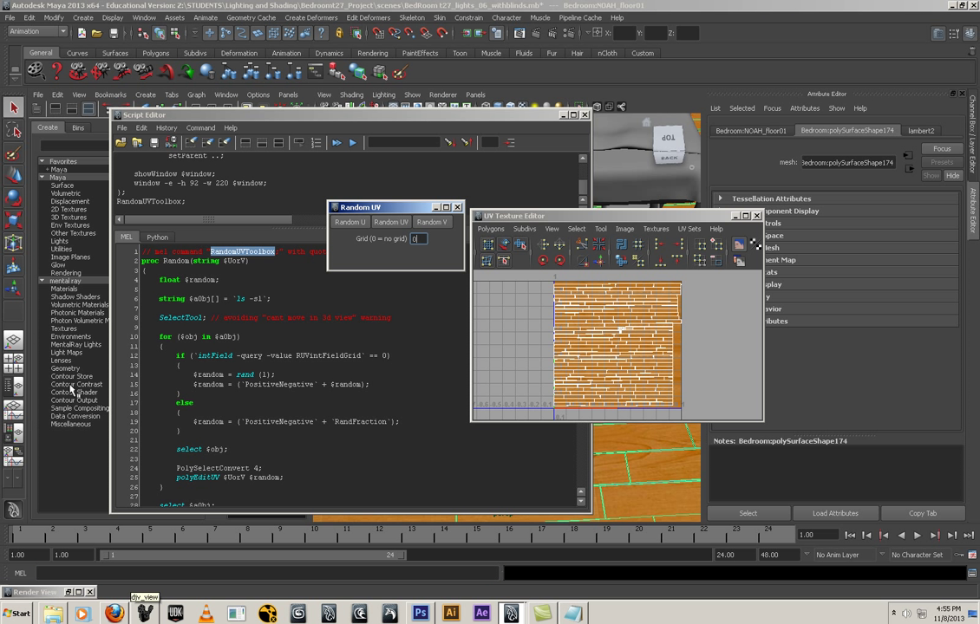
drag(411, 212, 542, 136)
scroll(361, 355, down, 15)
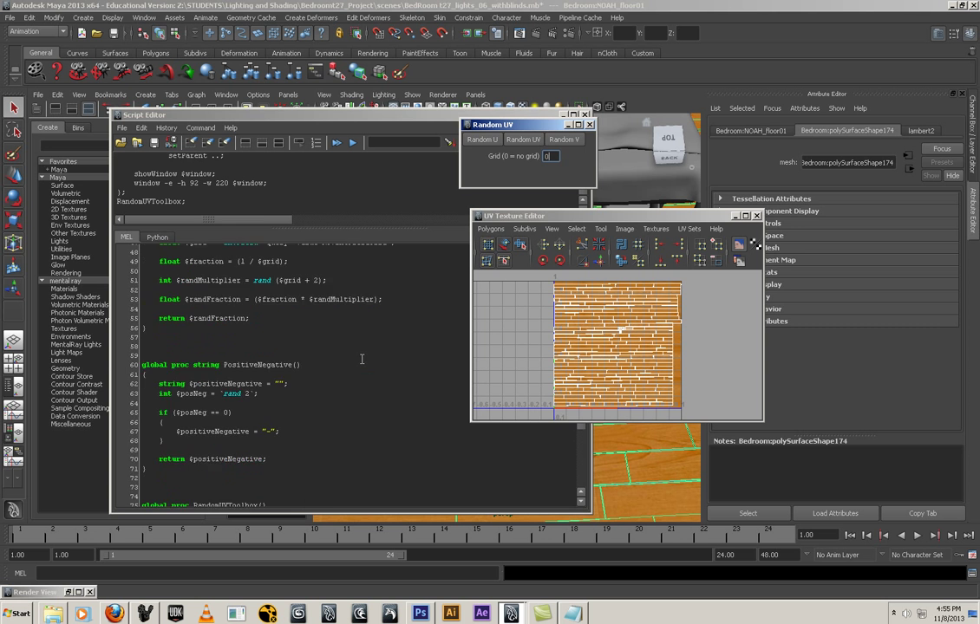
scroll(361, 358, up, 8)
scroll(362, 358, down, 12)
scroll(360, 358, down, 3)
scroll(361, 358, up, 10)
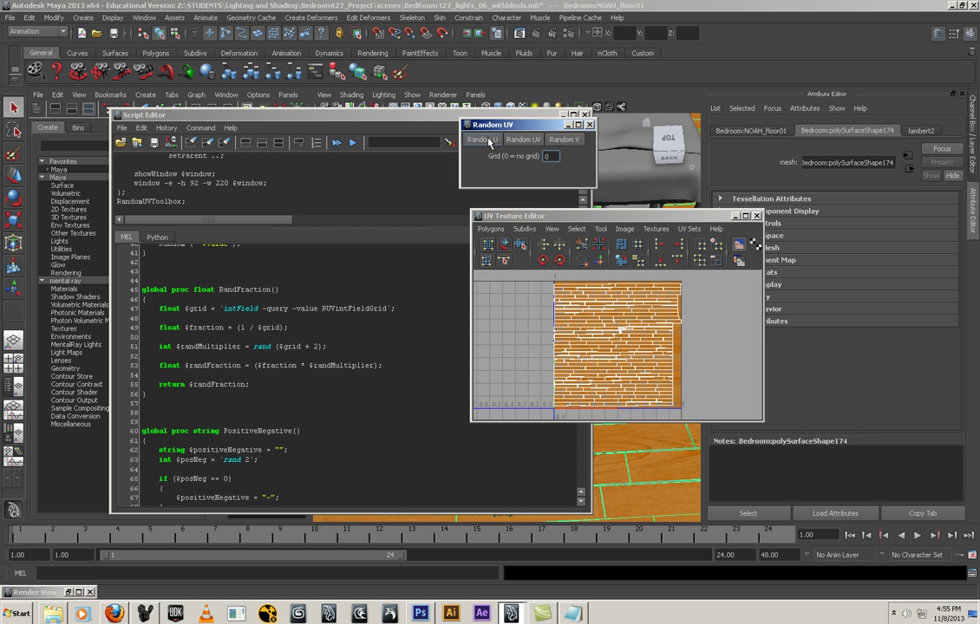
Step: Try randomizing the UVs of the whole floor mesh with Random UV, then undo it and return to the selected floor object
click(579, 143)
click(526, 141)
click(524, 141)
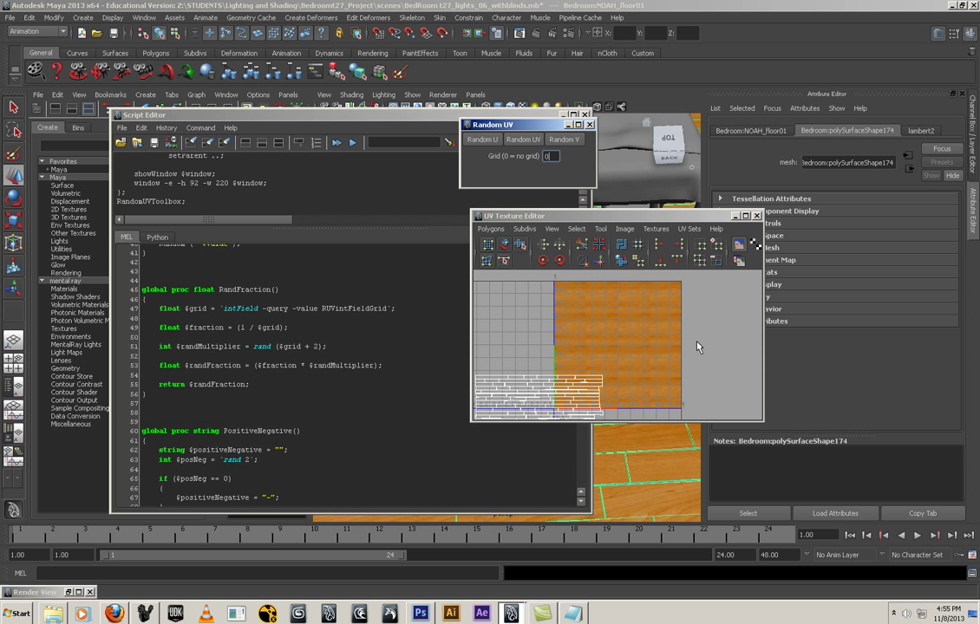
click(28, 18)
click(35, 38)
right_drag(636, 401, 689, 386)
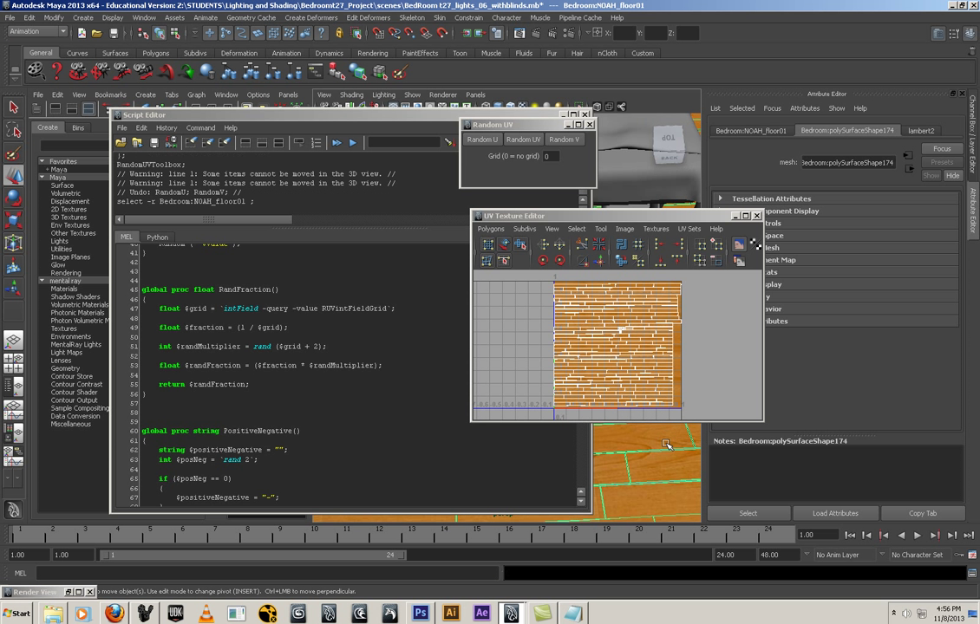
Step: Move the Script Editor off the viewport and select Bedroom:NOAH_floor01 in an Outliner shown beside the perspective view
drag(293, 122, 249, 501)
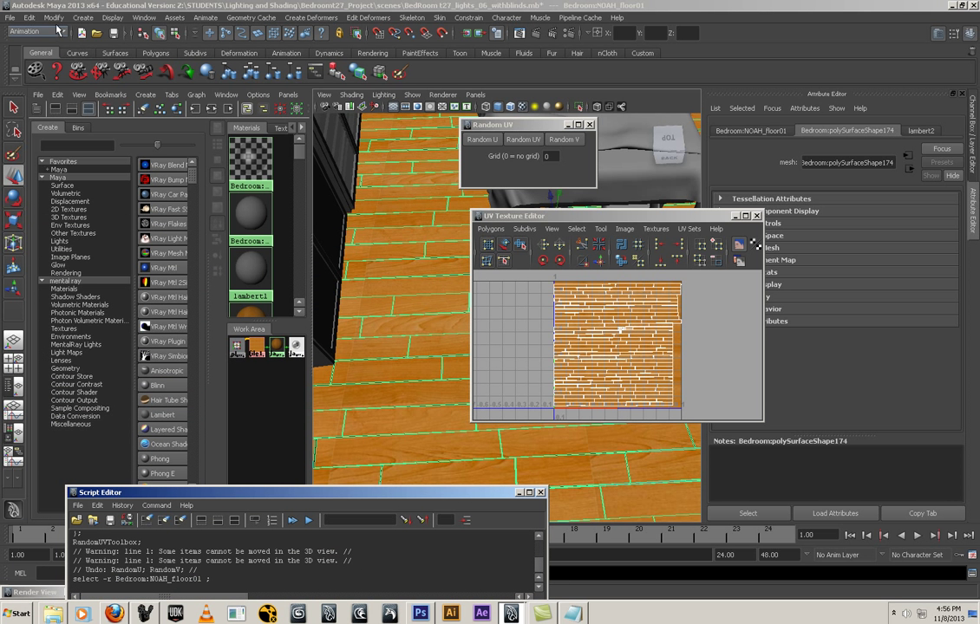
click(8, 384)
click(96, 309)
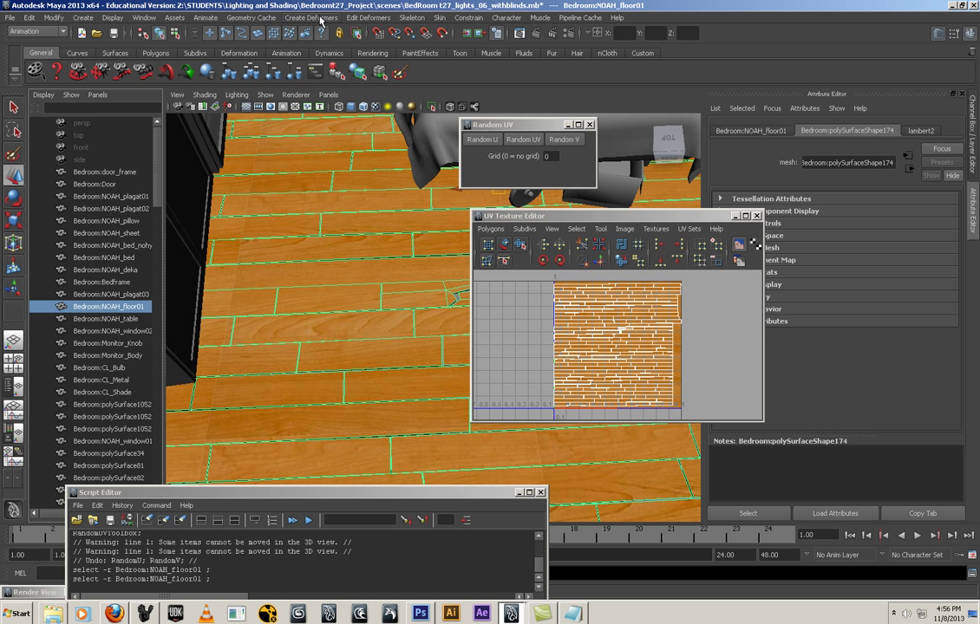
Step: Switch to the Polygons menu set and separate the floor mesh into individual planks
click(34, 32)
click(50, 51)
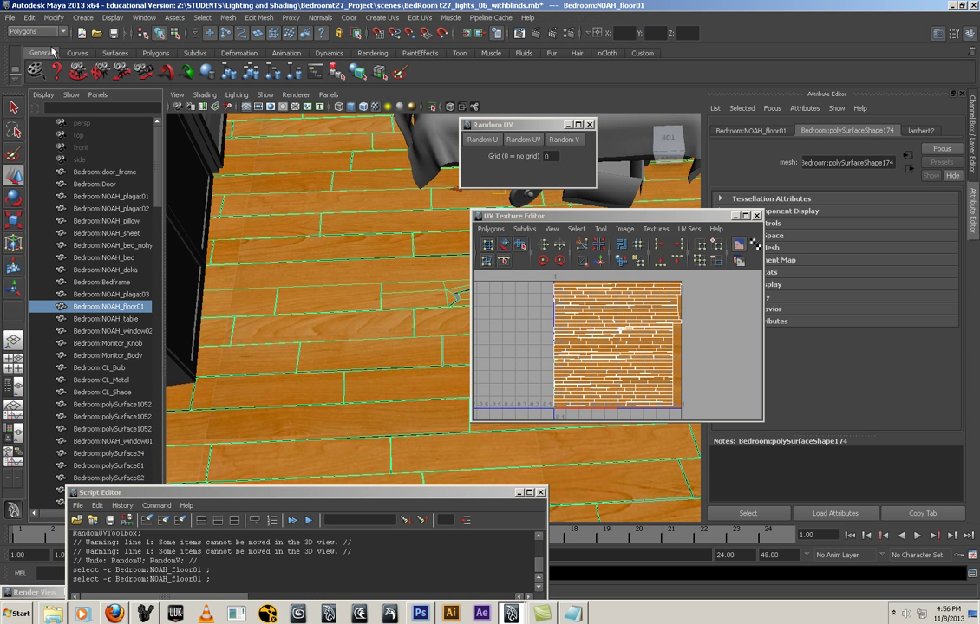
click(228, 18)
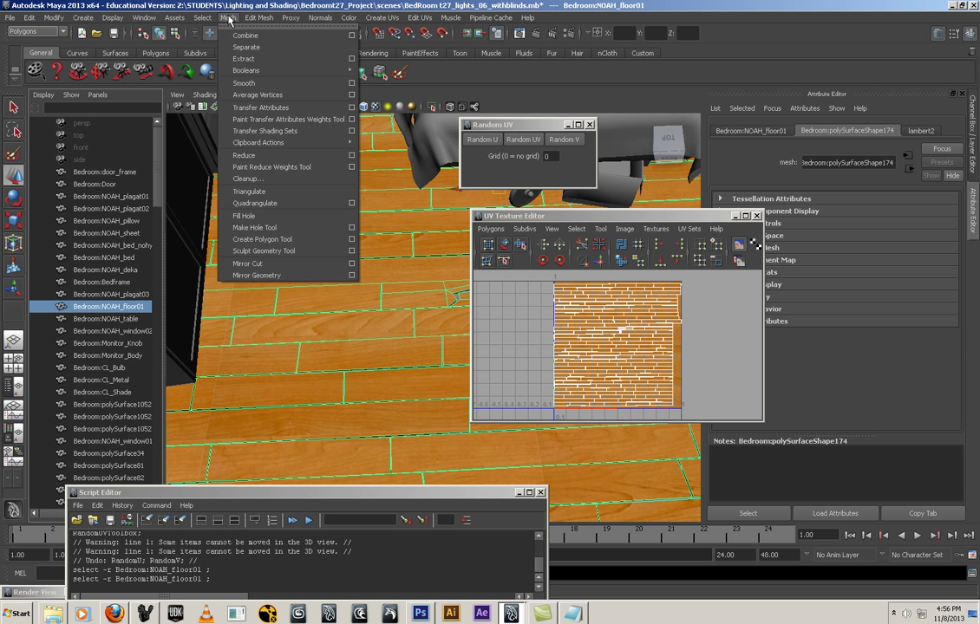
click(244, 48)
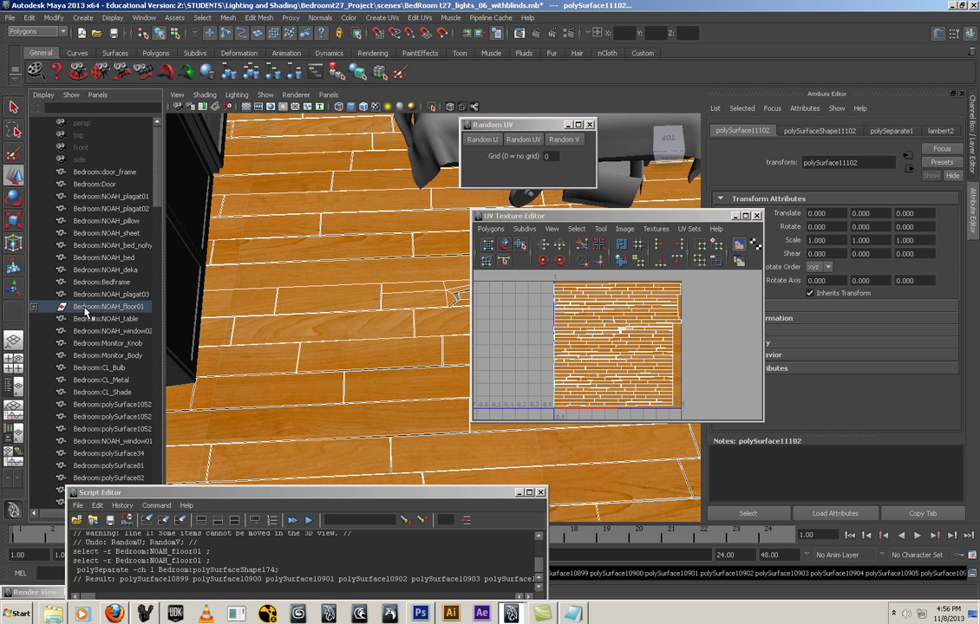
Step: Try Random UV on the Bedroom:NOAH_floor01 group as a whole, then undo the randomization
click(104, 307)
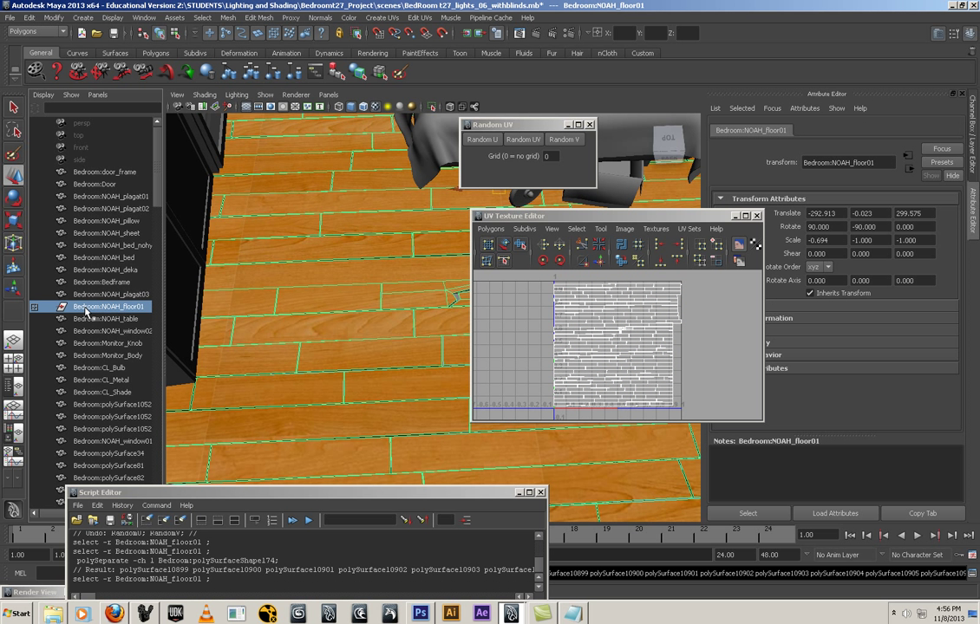
click(520, 146)
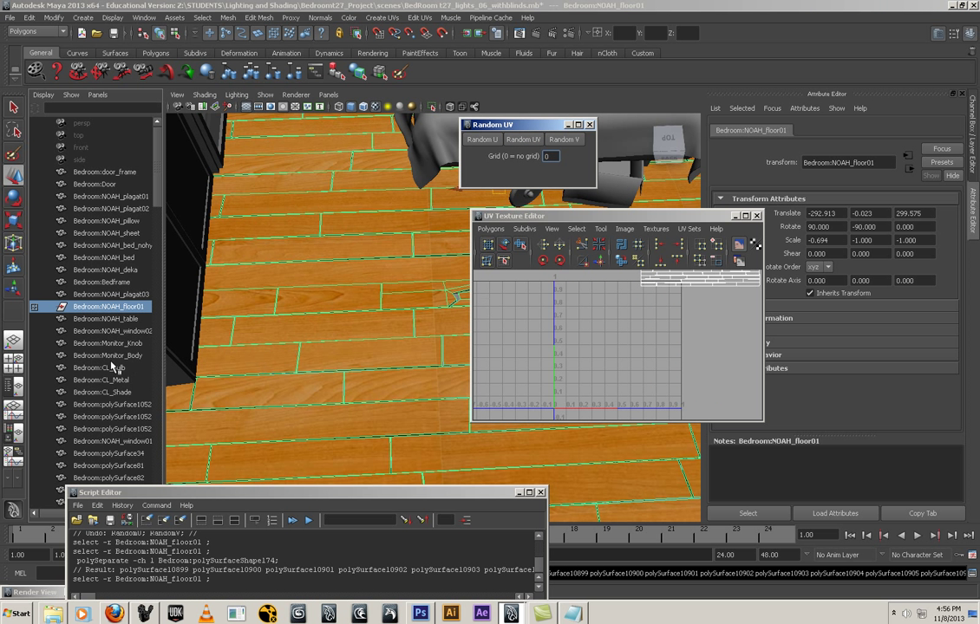
click(29, 17)
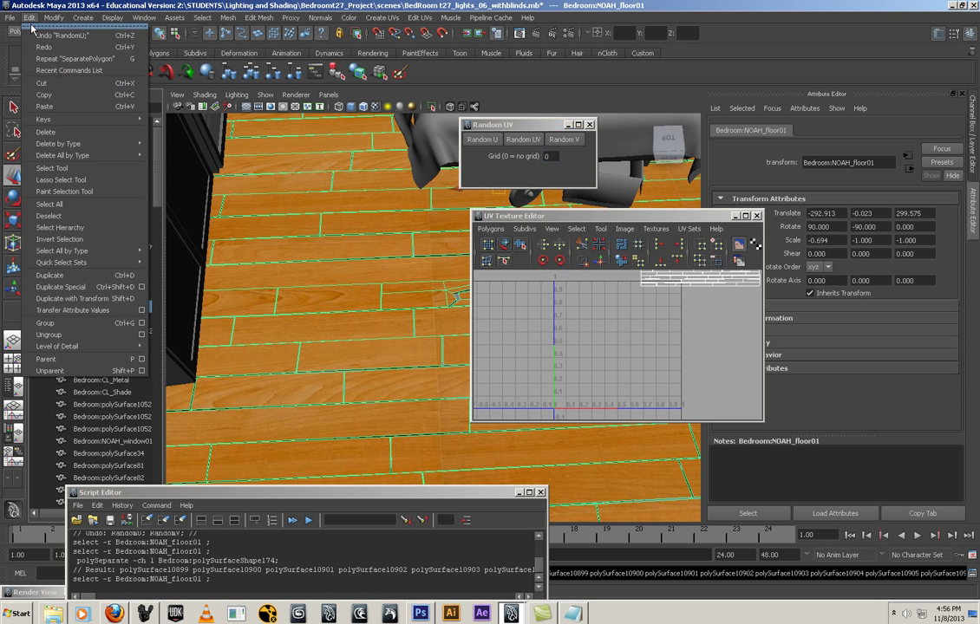
click(48, 30)
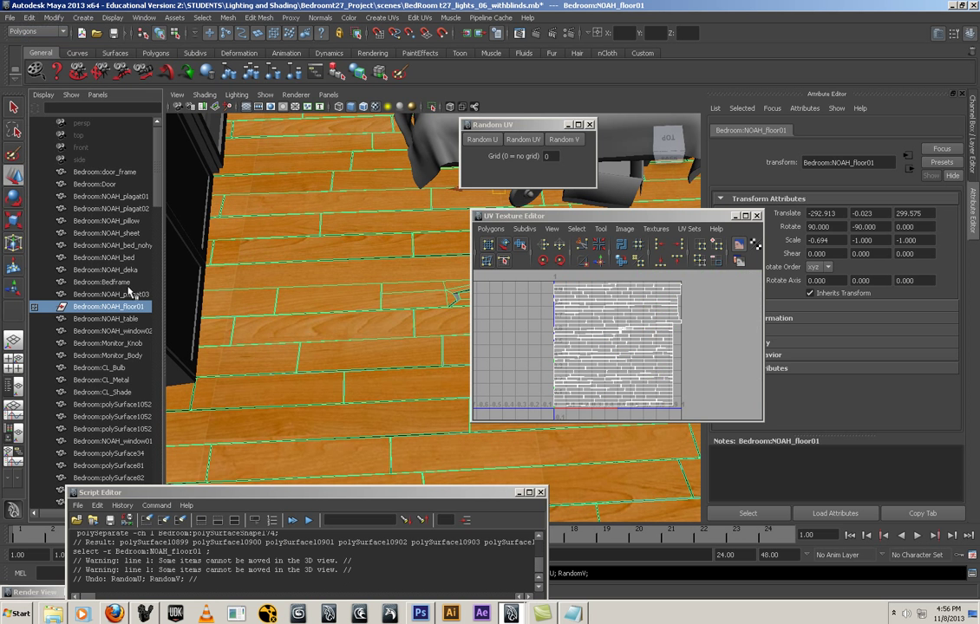
Step: Select all separated planks, polySurface10899 through polySurface11102, under the floor group and randomize their UVs in both directions without a grid
click(33, 307)
click(103, 319)
scroll(101, 328, down, 10)
scroll(101, 327, up, 10)
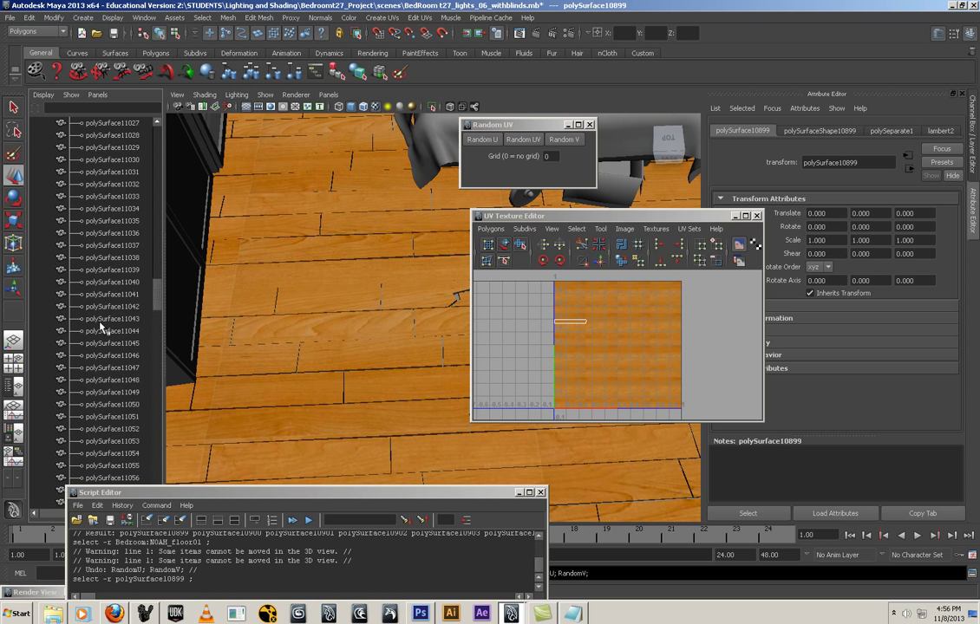
scroll(101, 328, up, 5)
scroll(99, 326, down, 12)
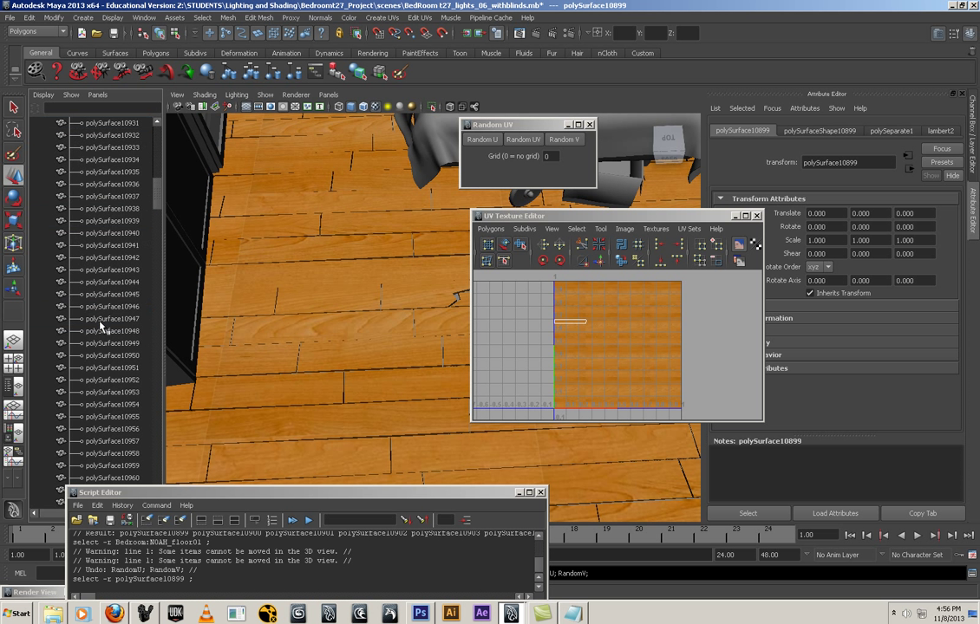
scroll(98, 322, down, 12)
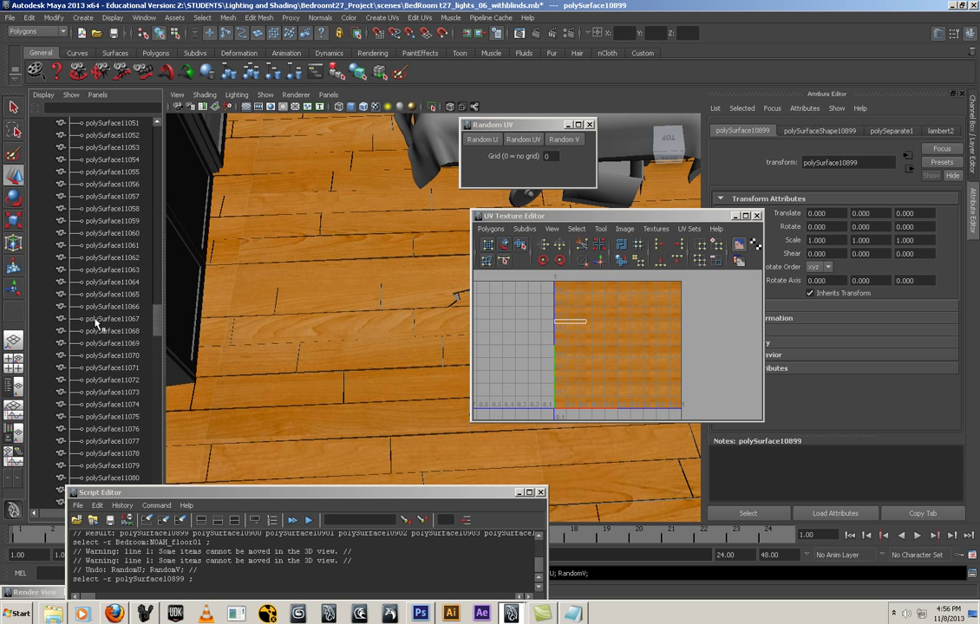
shift+click(113, 258)
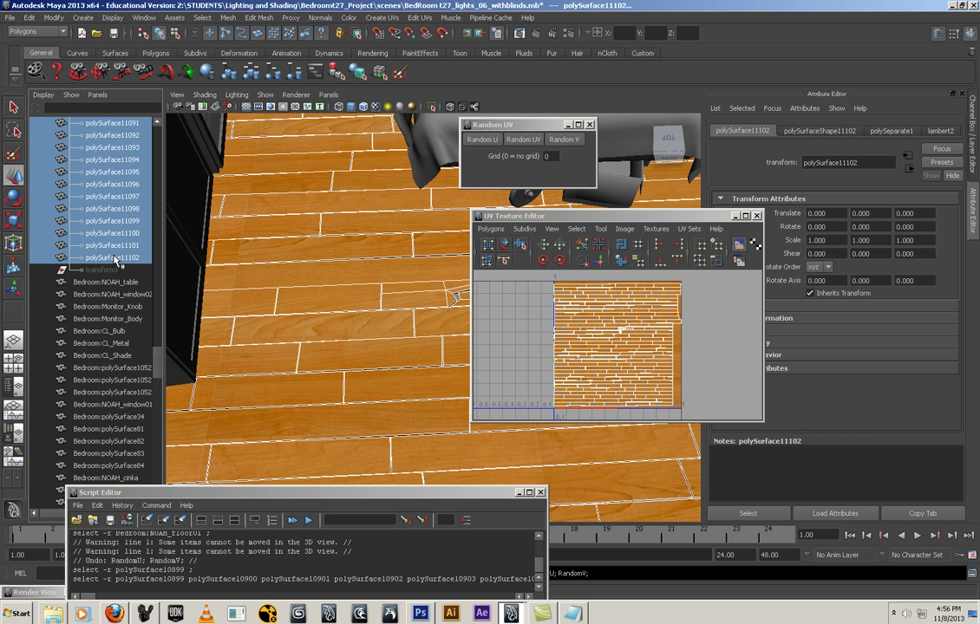
click(523, 140)
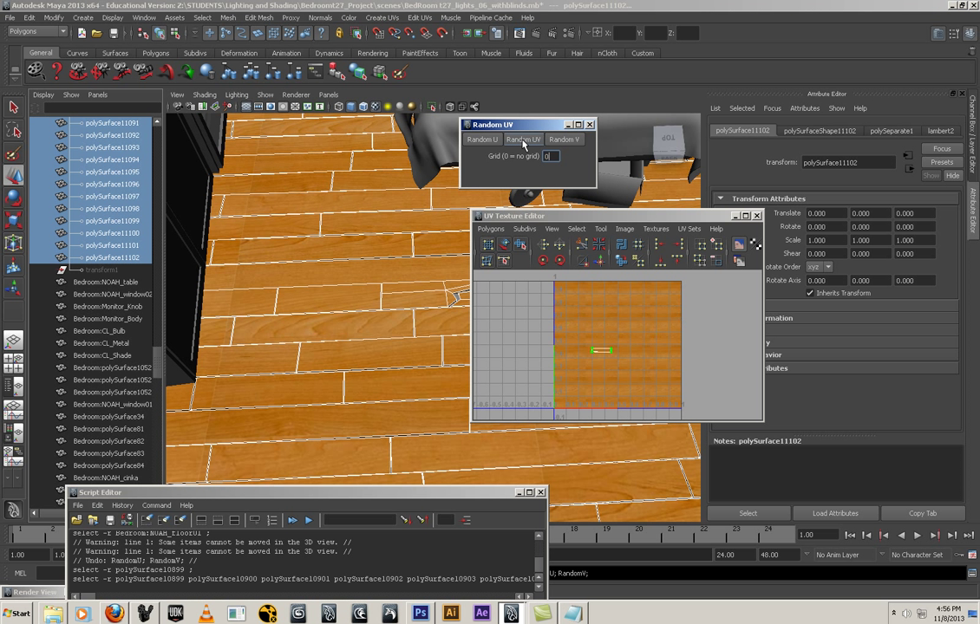
Step: Apply Random UV to all the selected floor planks and minimize the UV Texture Editor
click(523, 141)
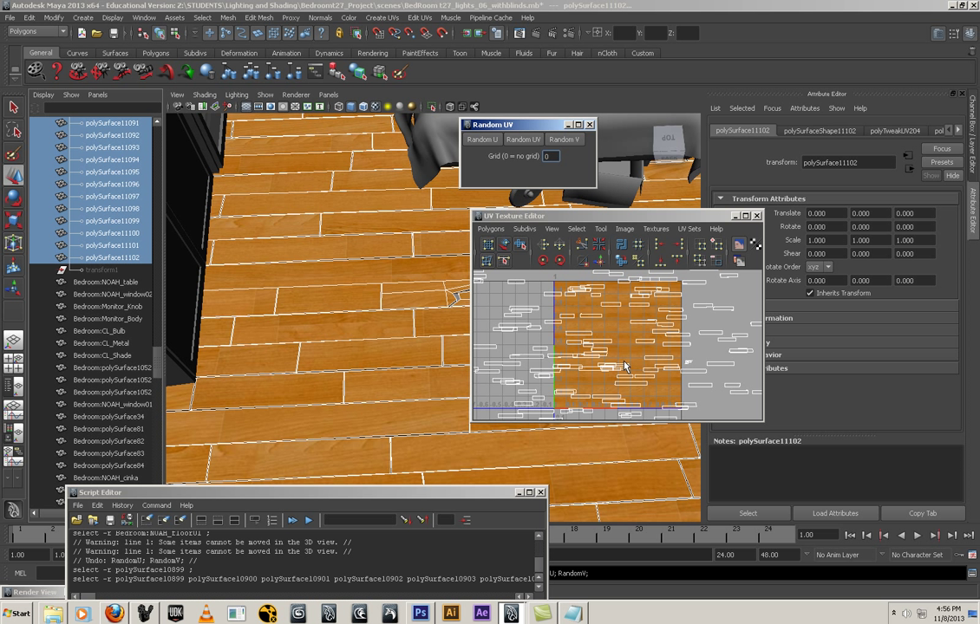
click(733, 216)
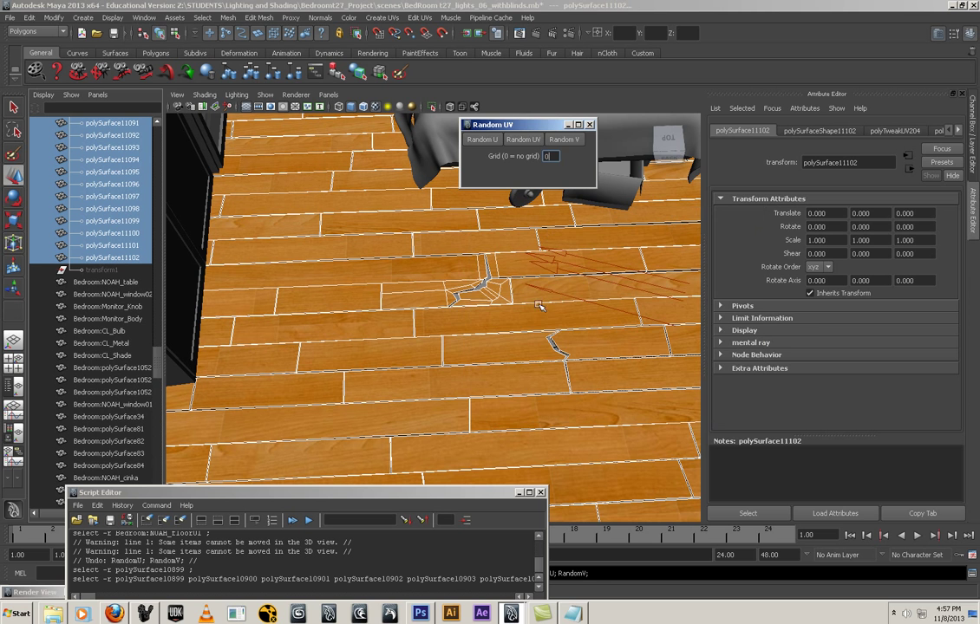
Step: Select a single plank between the broken boards and examine the wood grain variation across the floor
right_click(483, 355)
click(532, 351)
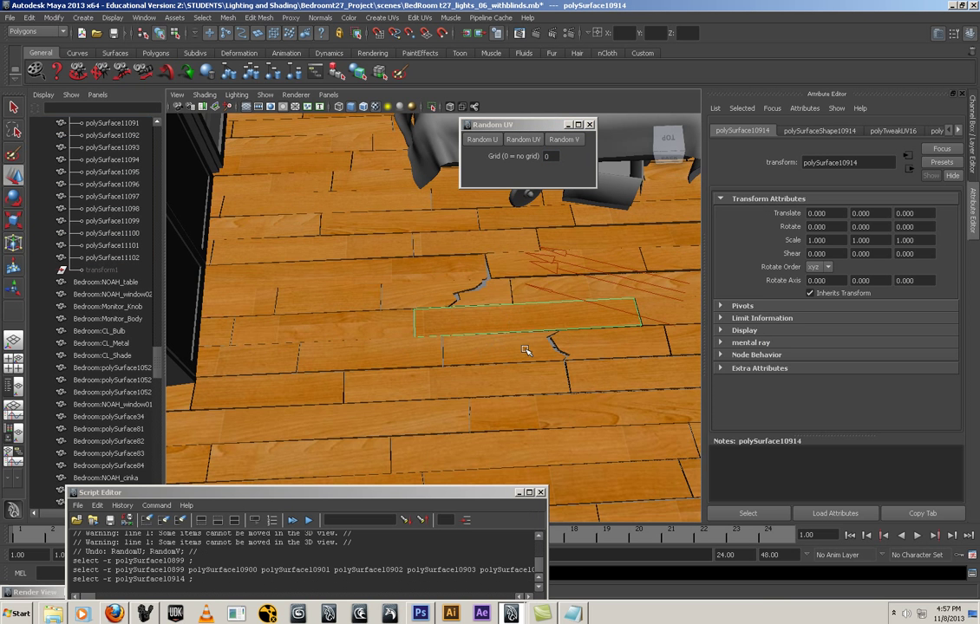
scroll(557, 389, up, 3)
scroll(520, 398, down, 2)
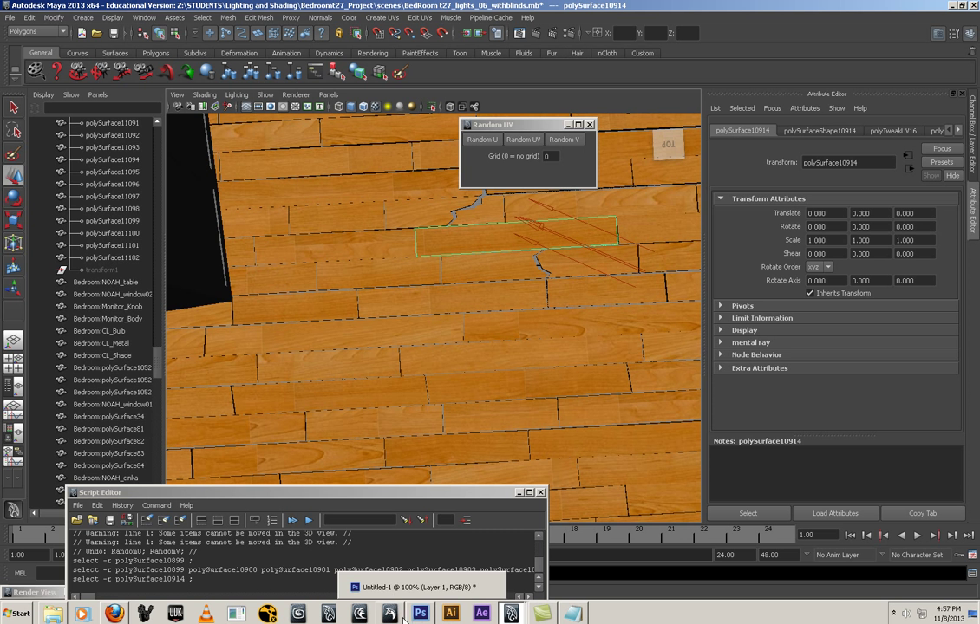
Step: Switch to Firefox, preview the lighter freestocktextures.com plywood image and look through the nearby plywood texture results
key(alt+Tab)
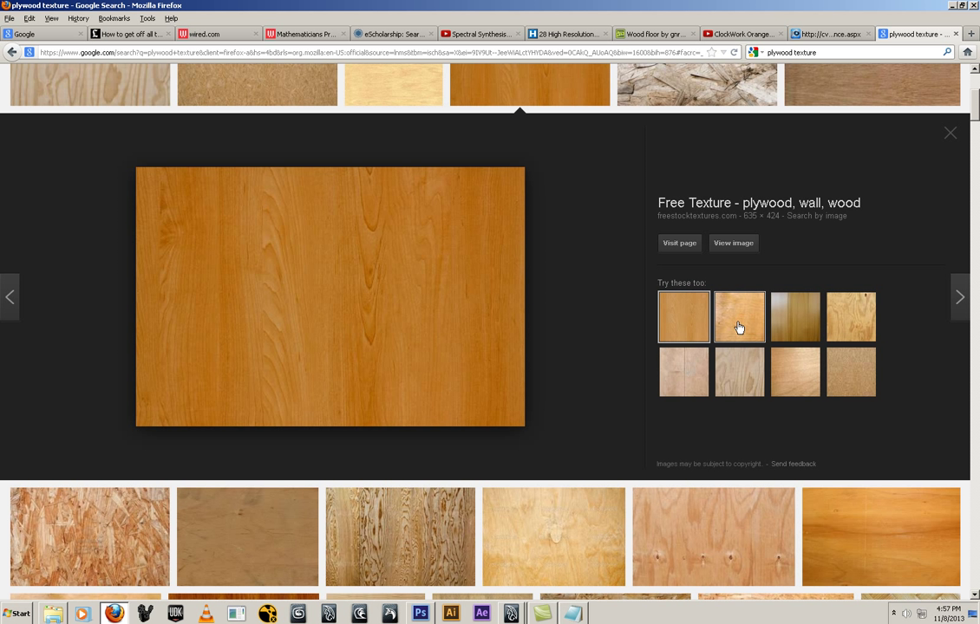
click(738, 327)
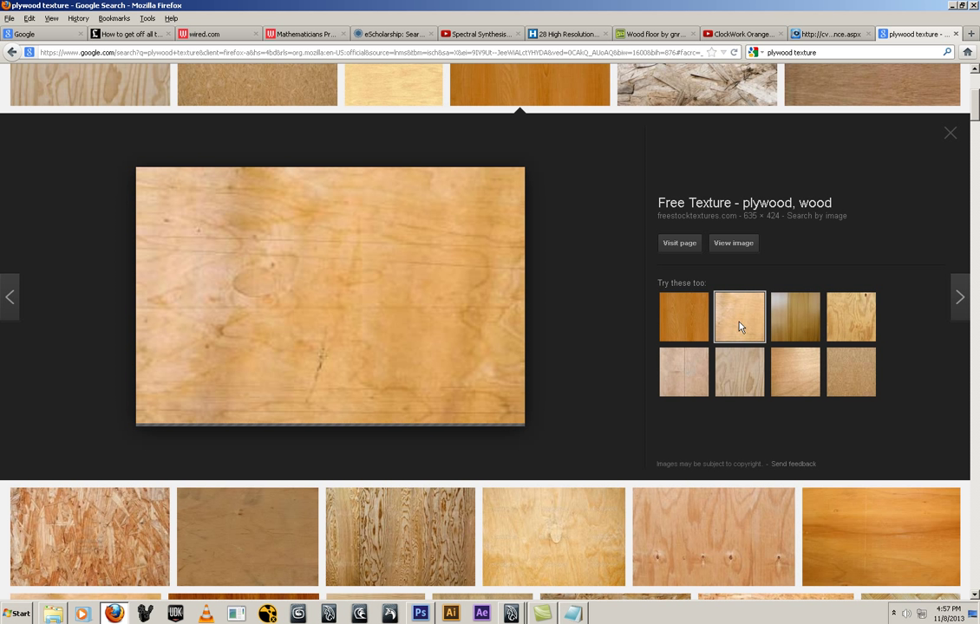
scroll(388, 369, down, 3)
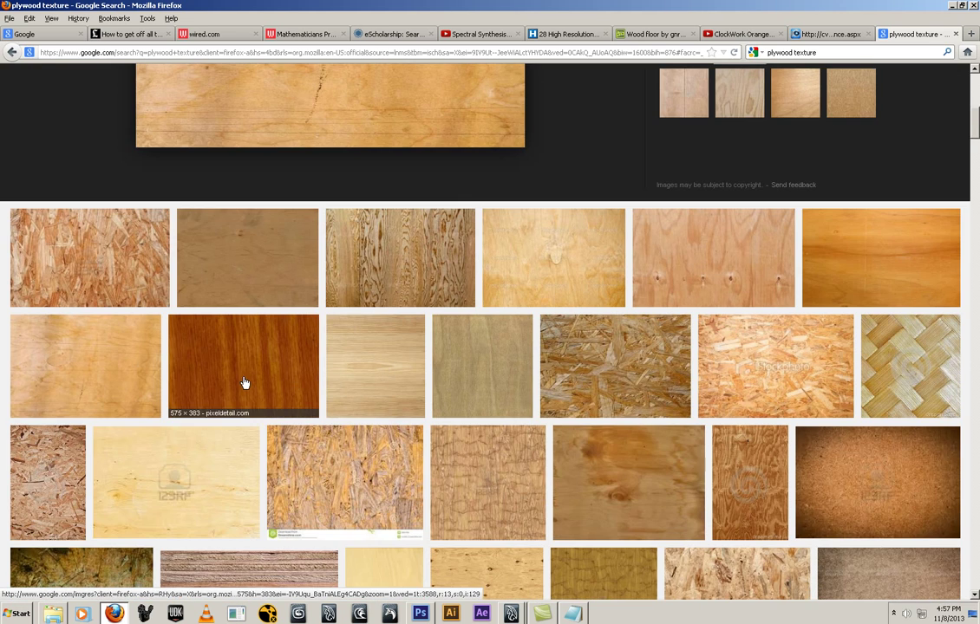
scroll(244, 382, down, 1)
scroll(499, 170, up, 6)
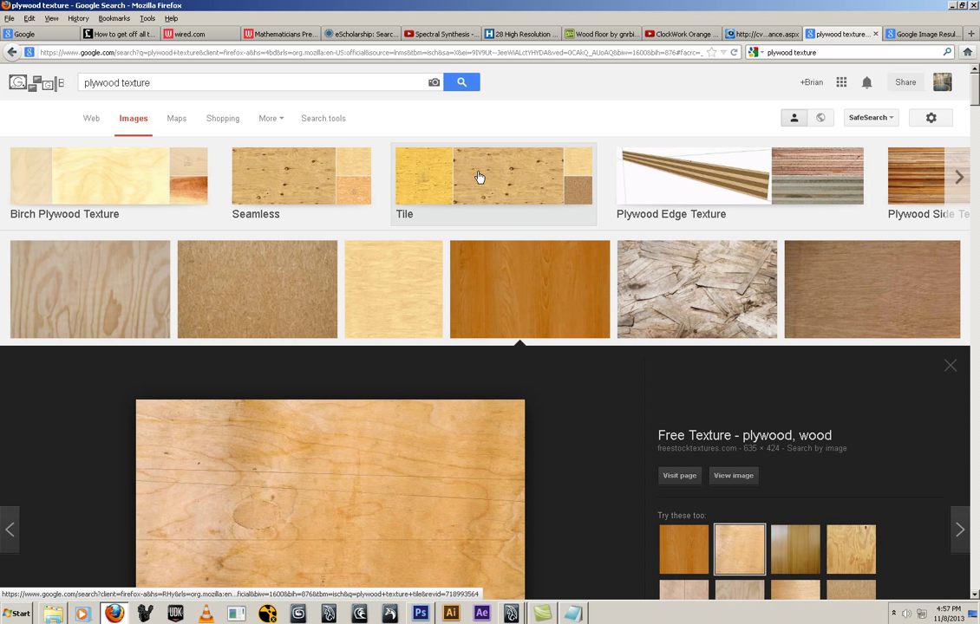
Step: Open the Seamless plywood category, view the knotty designshack.net texture and return to the image results
click(308, 182)
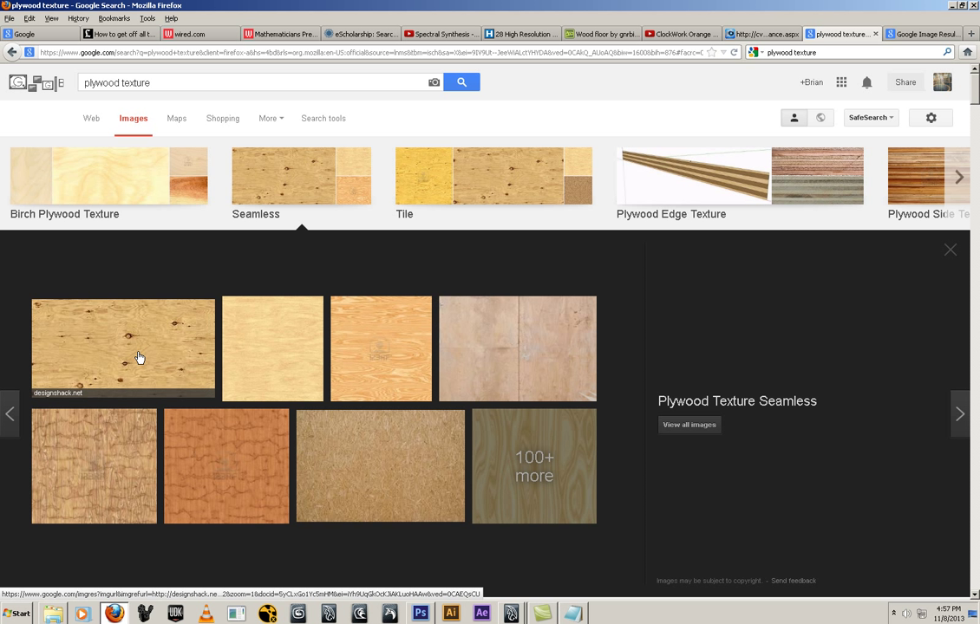
click(138, 358)
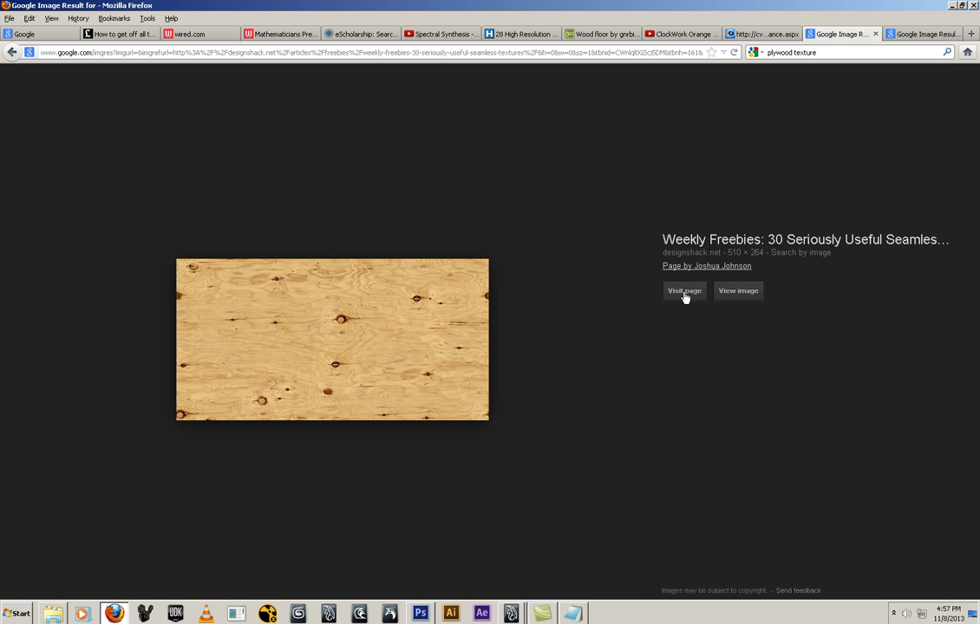
click(11, 52)
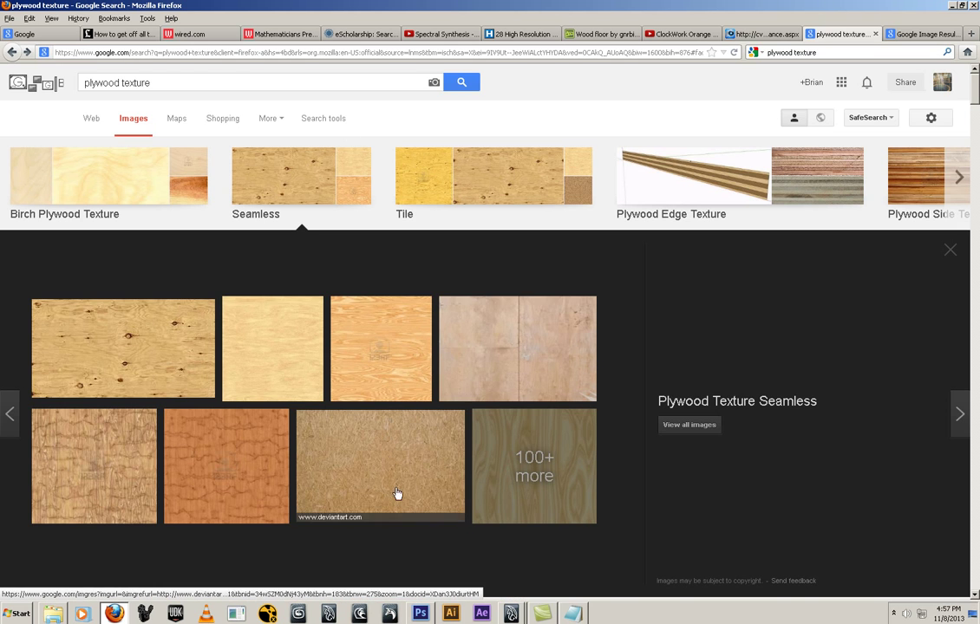
Step: Browse the plywood texture results and open the preview of the 1936 × 1296 teak plywood image from thompsonmahogany.com
scroll(385, 260, down, 10)
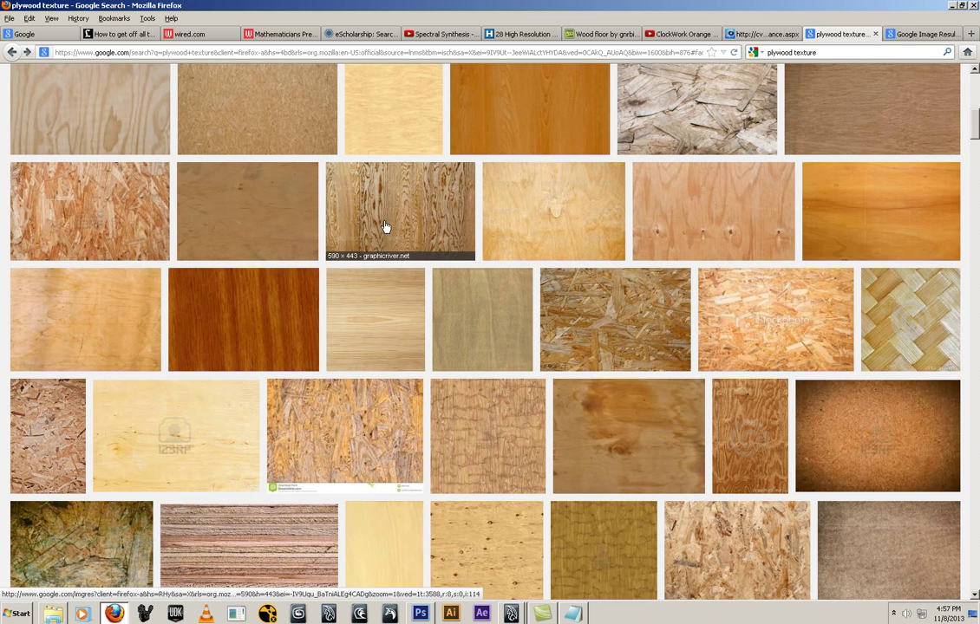
scroll(385, 227, down, 15)
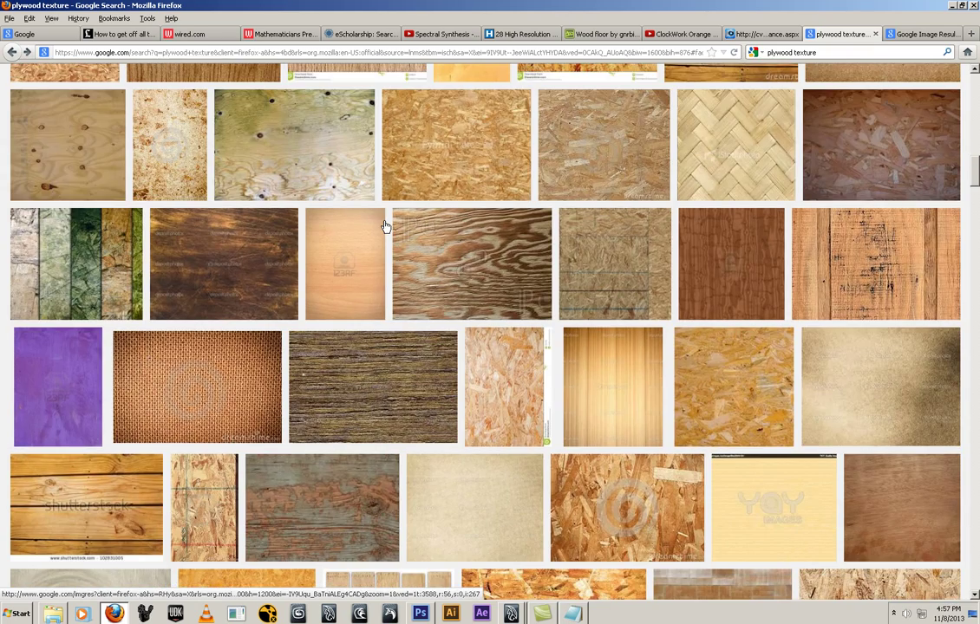
scroll(385, 227, down, 6)
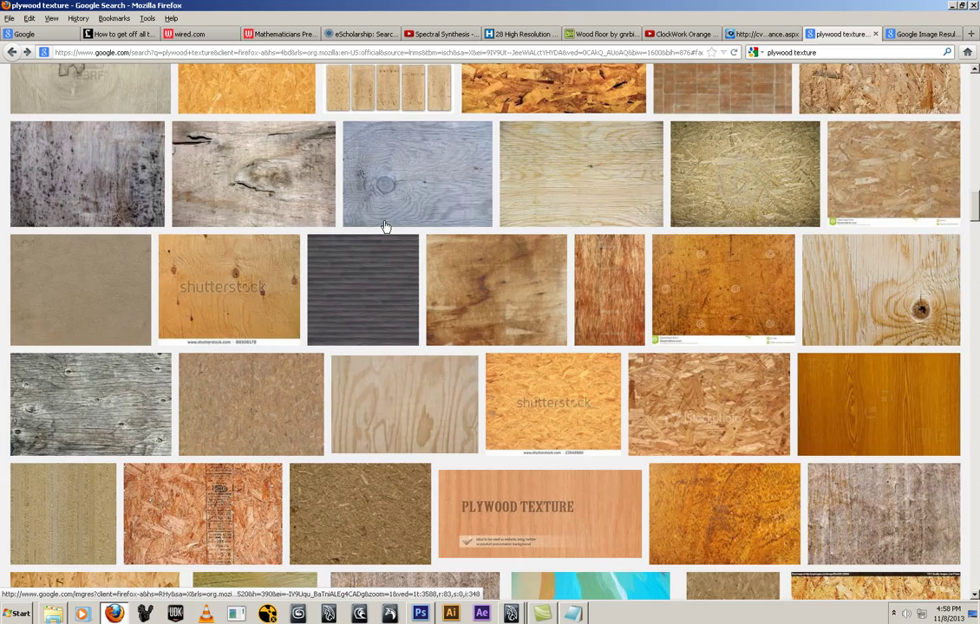
scroll(385, 227, down, 20)
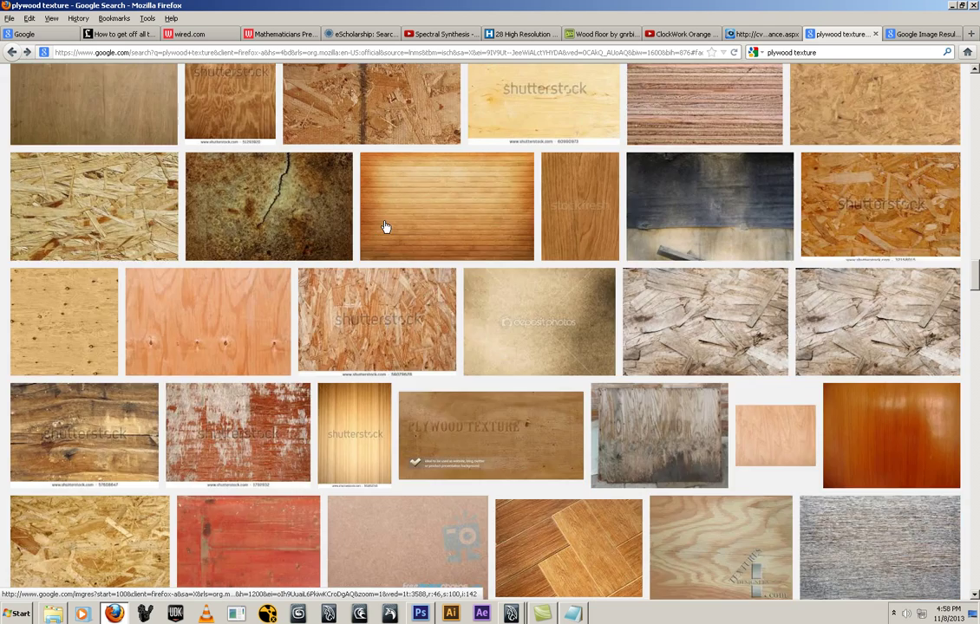
scroll(385, 227, down, 6)
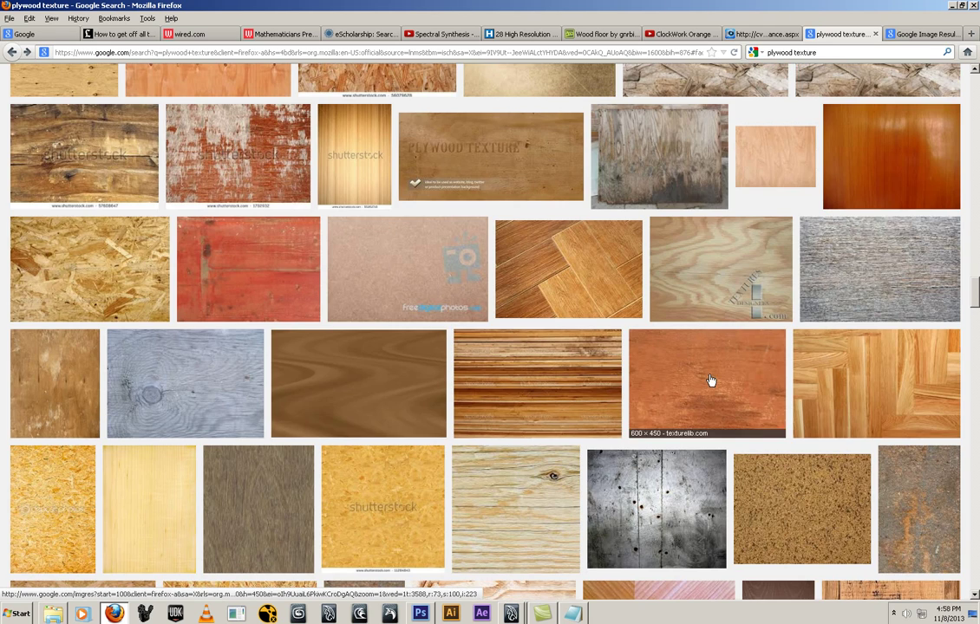
scroll(710, 380, down, 5)
scroll(353, 272, up, 2)
scroll(354, 276, down, 2)
scroll(353, 276, down, 5)
scroll(553, 326, down, 3)
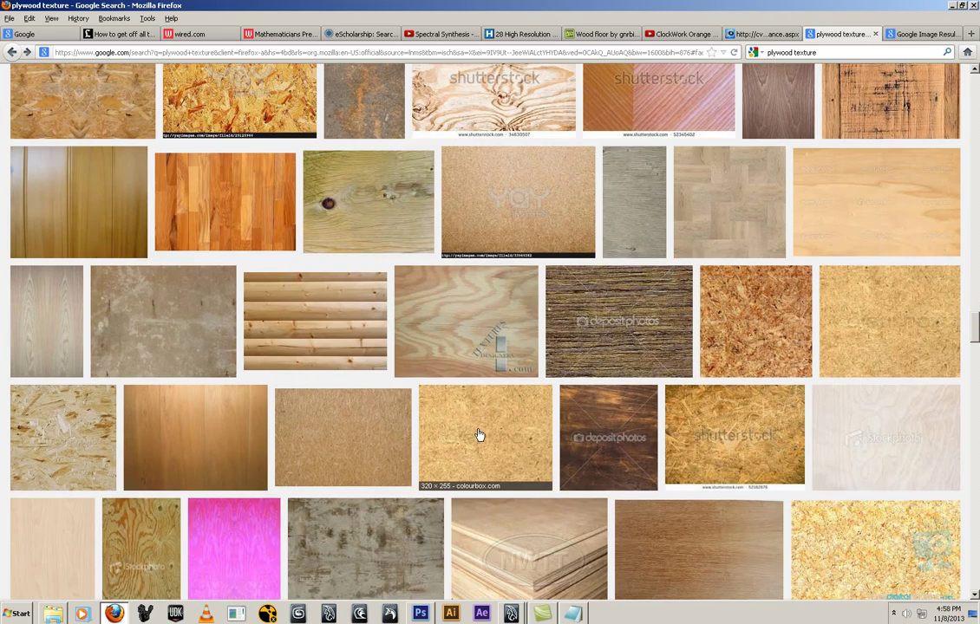
scroll(372, 438, down, 5)
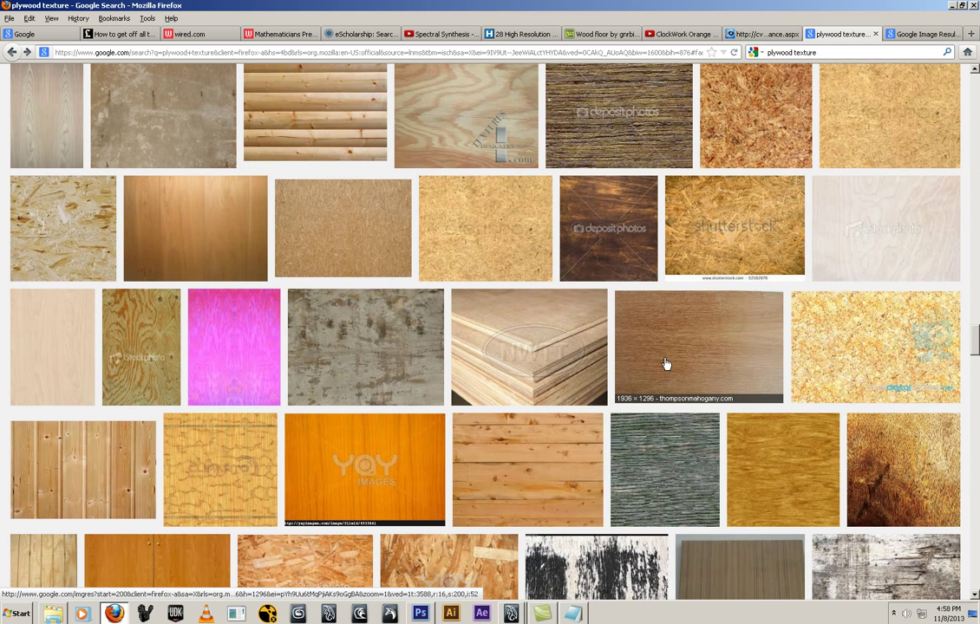
click(700, 354)
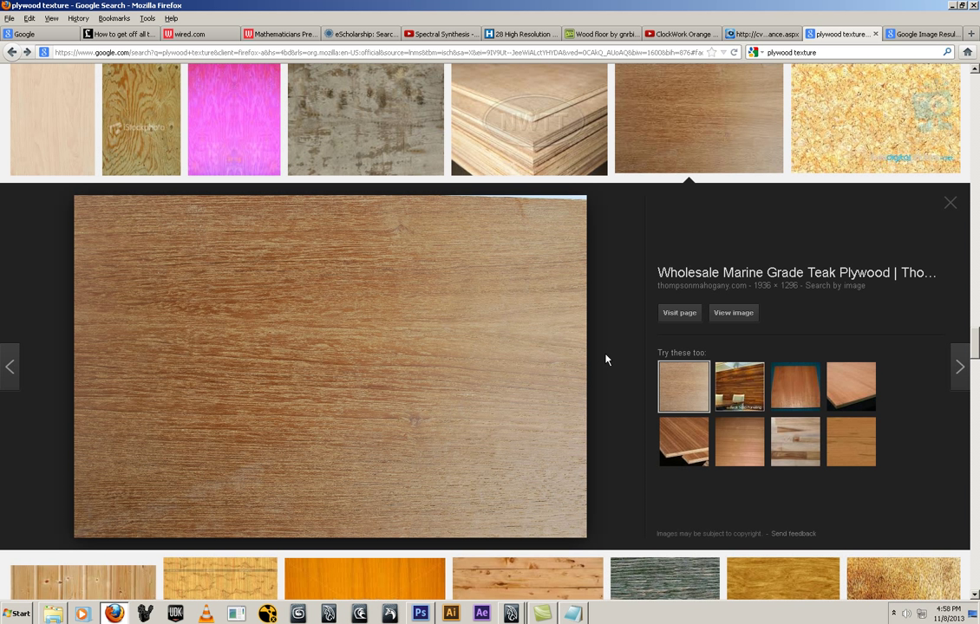
click(312, 365)
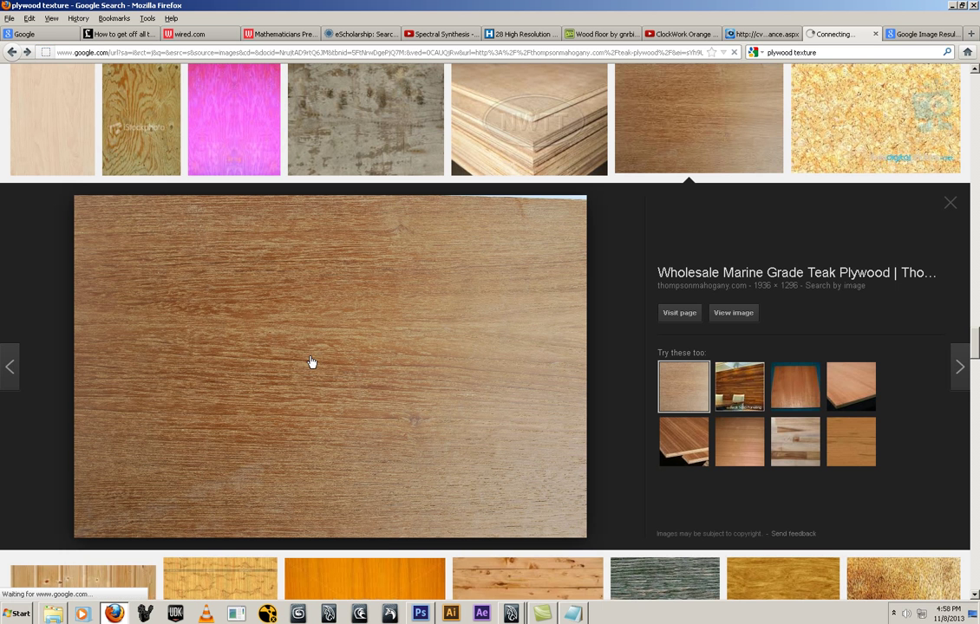
right_click(313, 363)
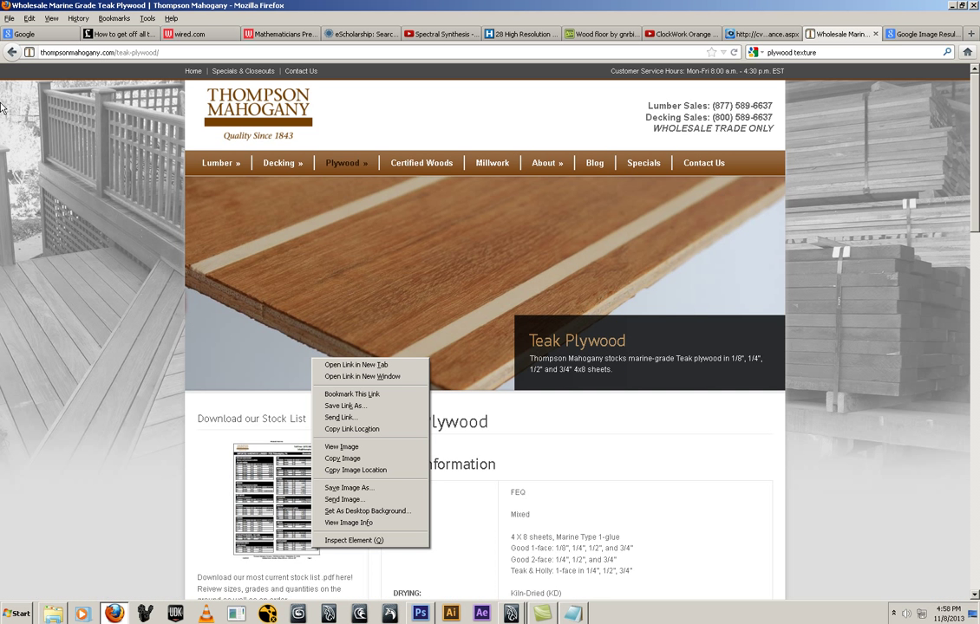
click(11, 52)
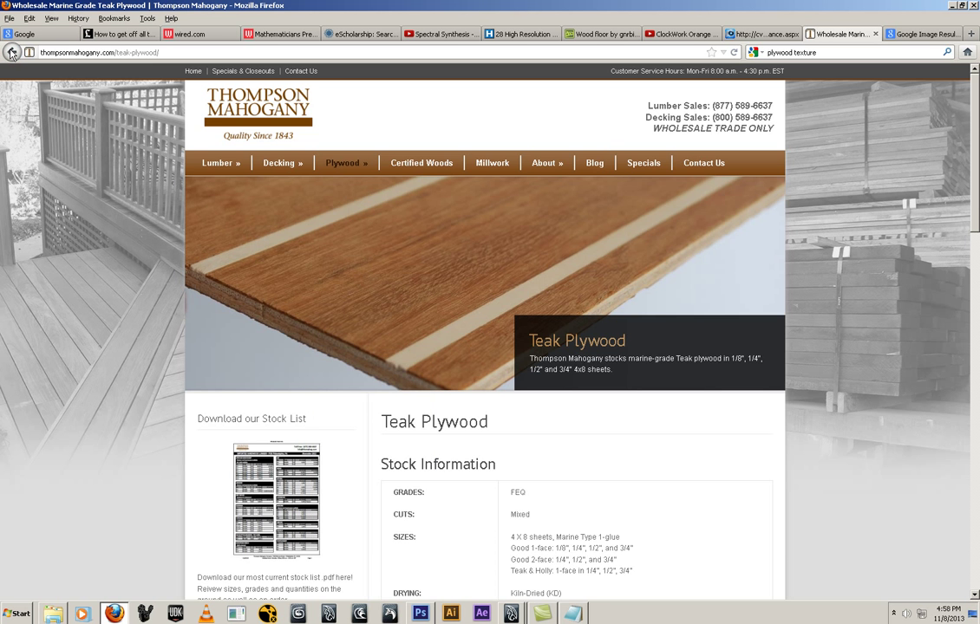
click(11, 52)
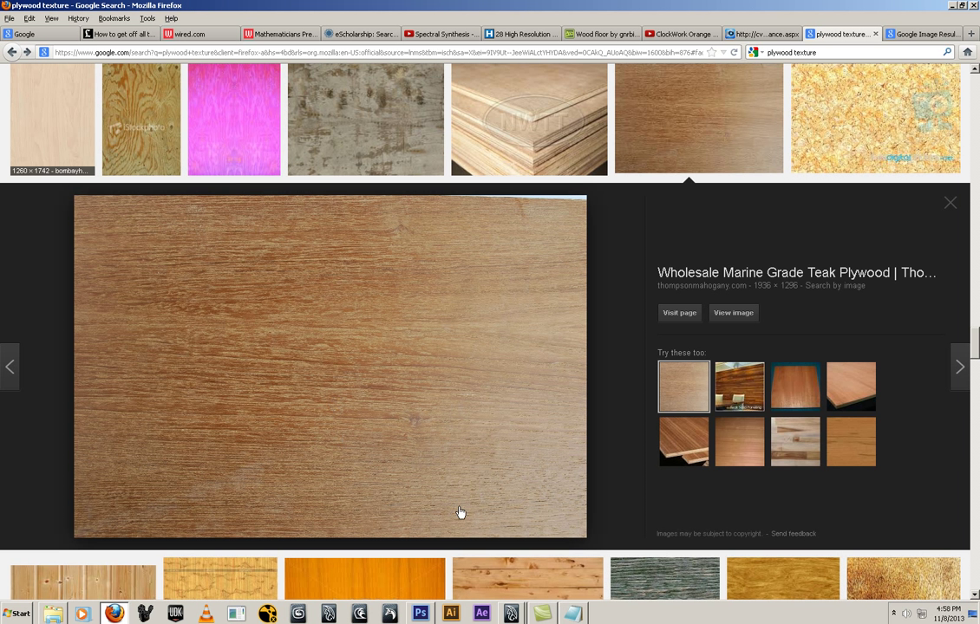
Step: Copy the previewed teak plywood image from the search results to the clipboard
scroll(298, 301, down, 2)
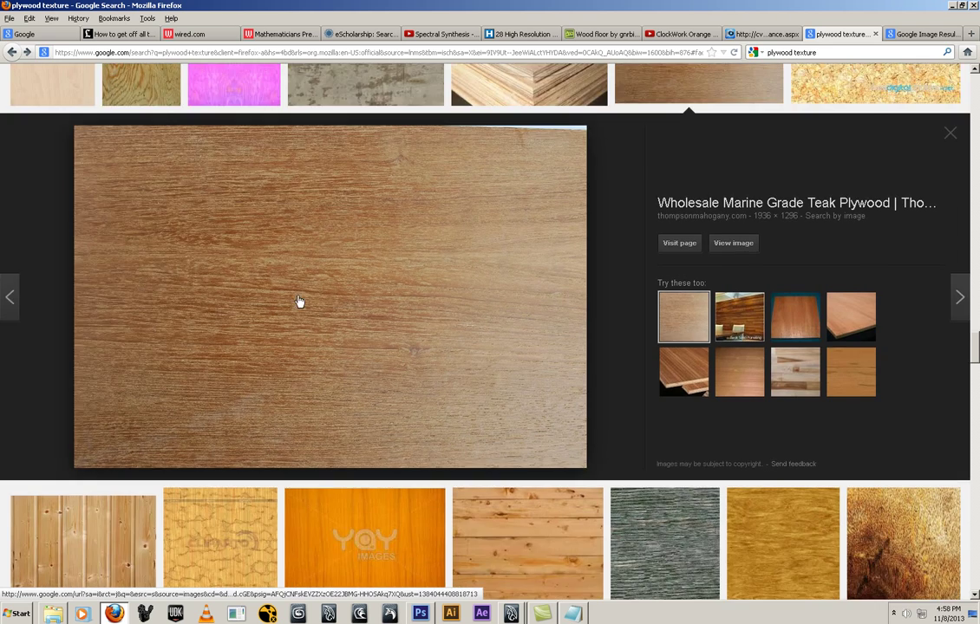
scroll(298, 300, down, 6)
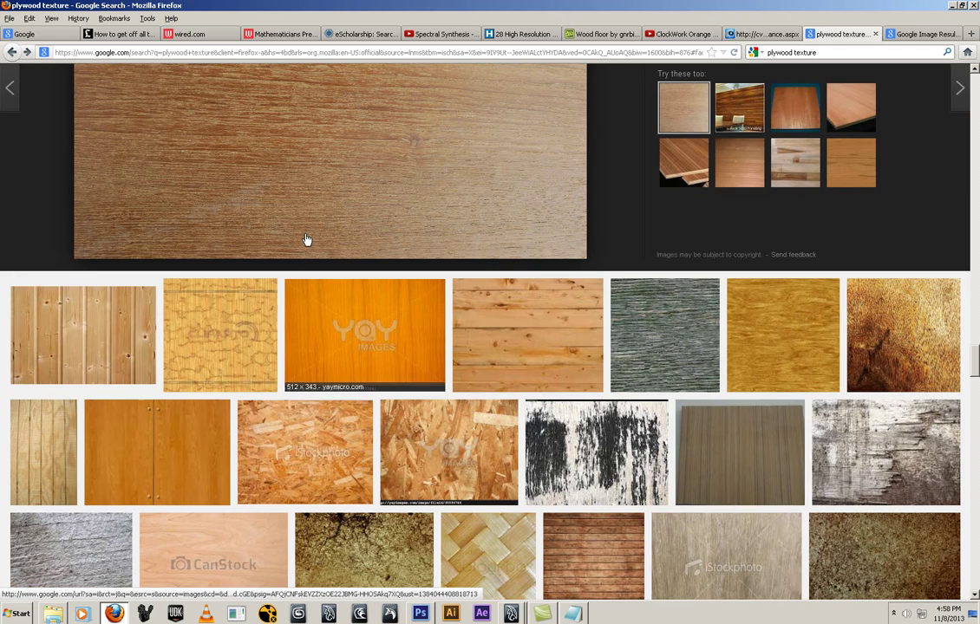
scroll(306, 239, up, 6)
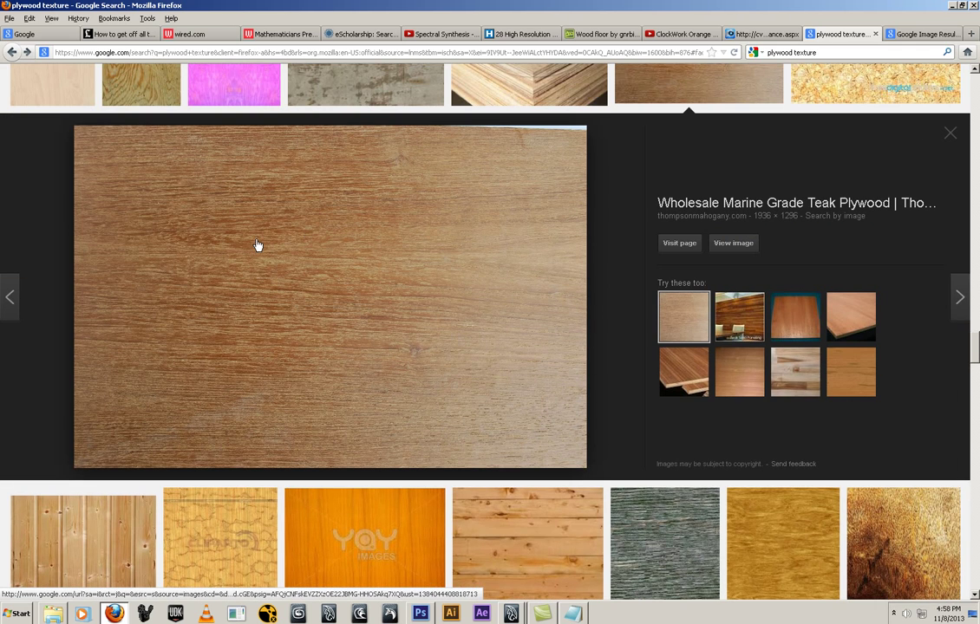
right_click(258, 243)
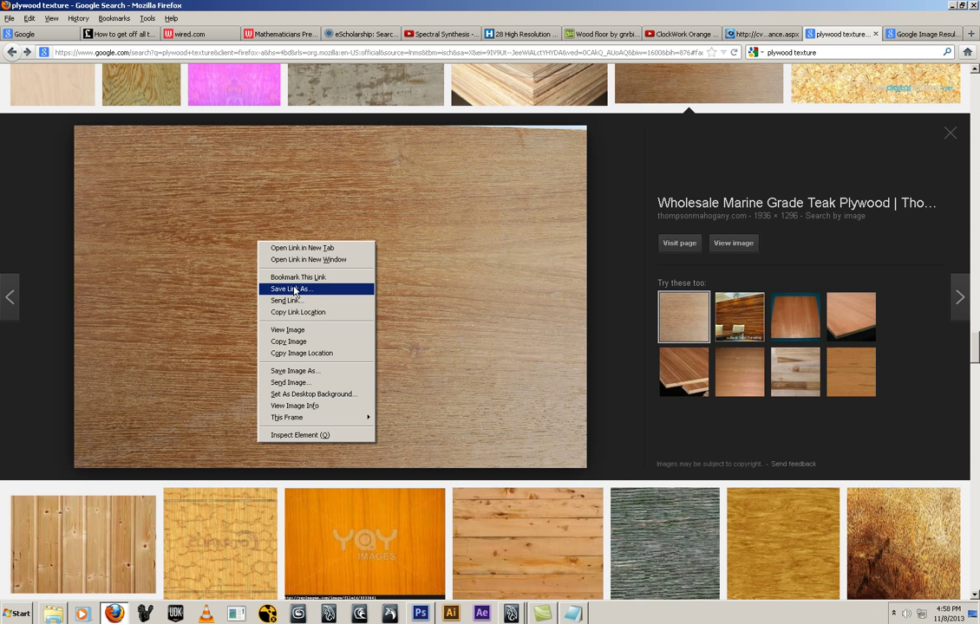
click(289, 342)
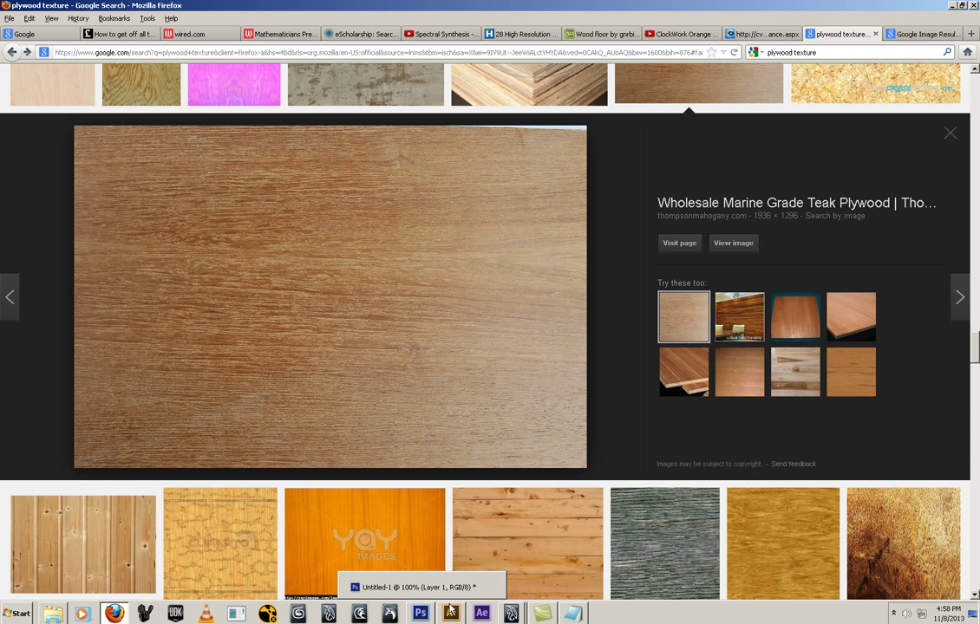
Step: Switch back to Maya, clear the Random UV window off the viewport and move the Script Editor up over the perspective view
mouse_move(512, 615)
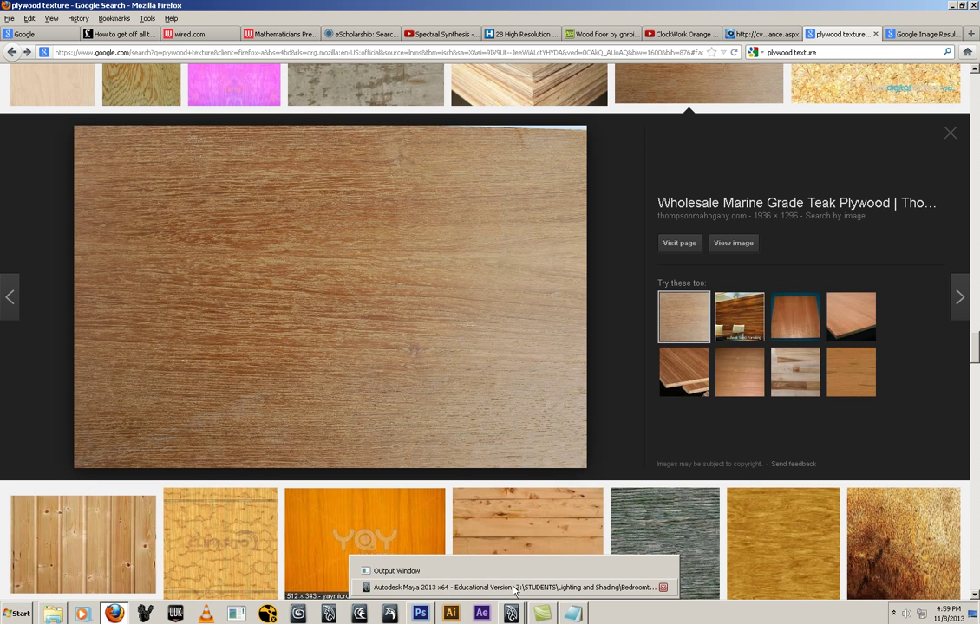
click(515, 588)
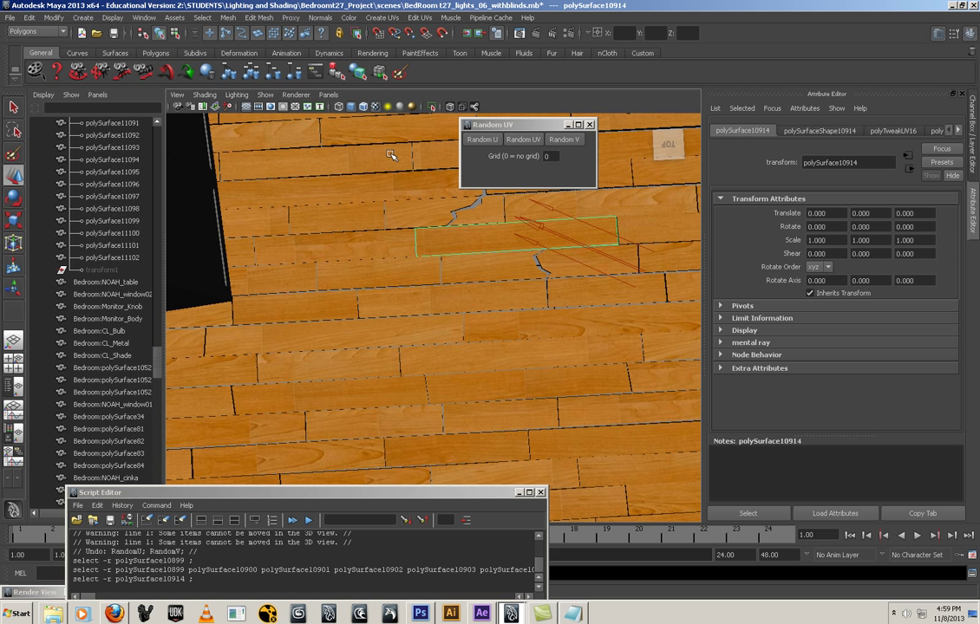
click(590, 124)
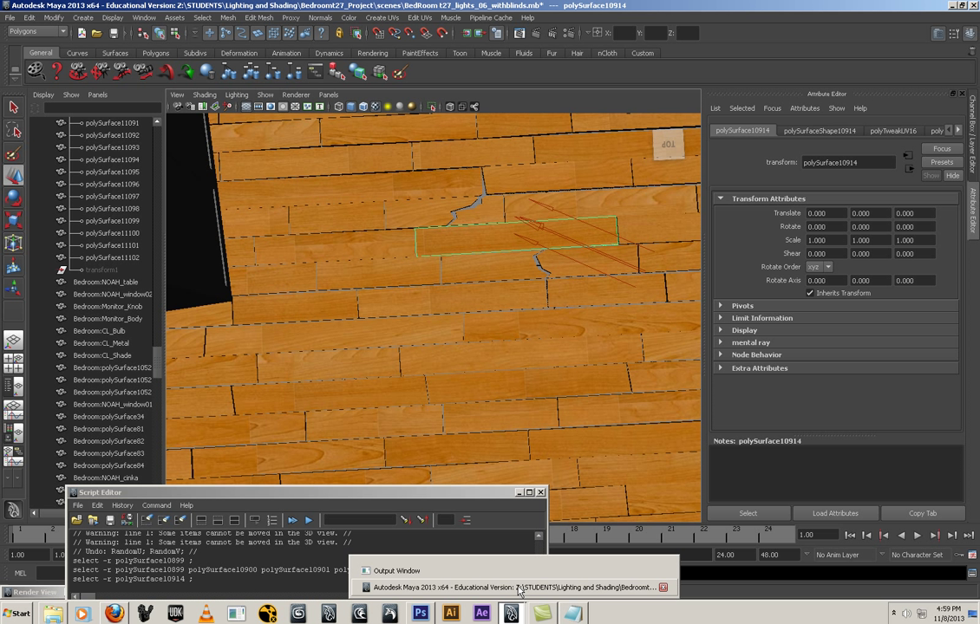
drag(444, 492, 558, 156)
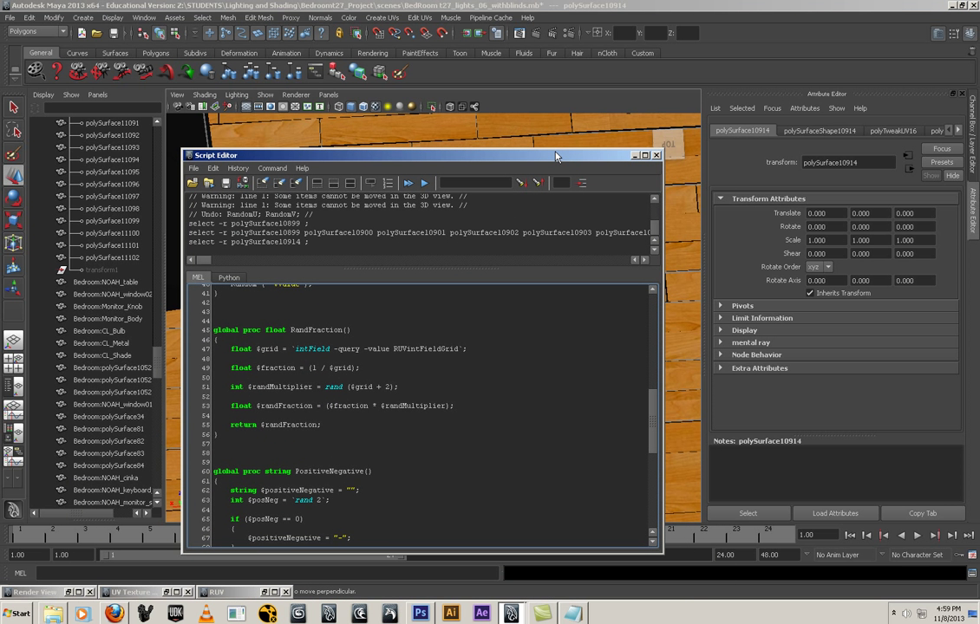
drag(556, 156, 537, 117)
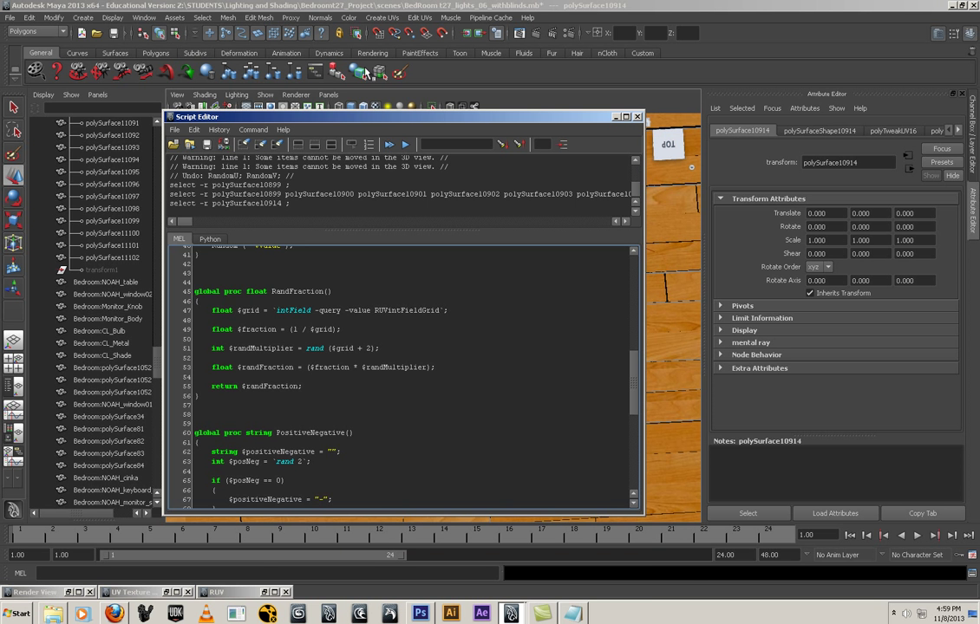
drag(451, 122, 452, 114)
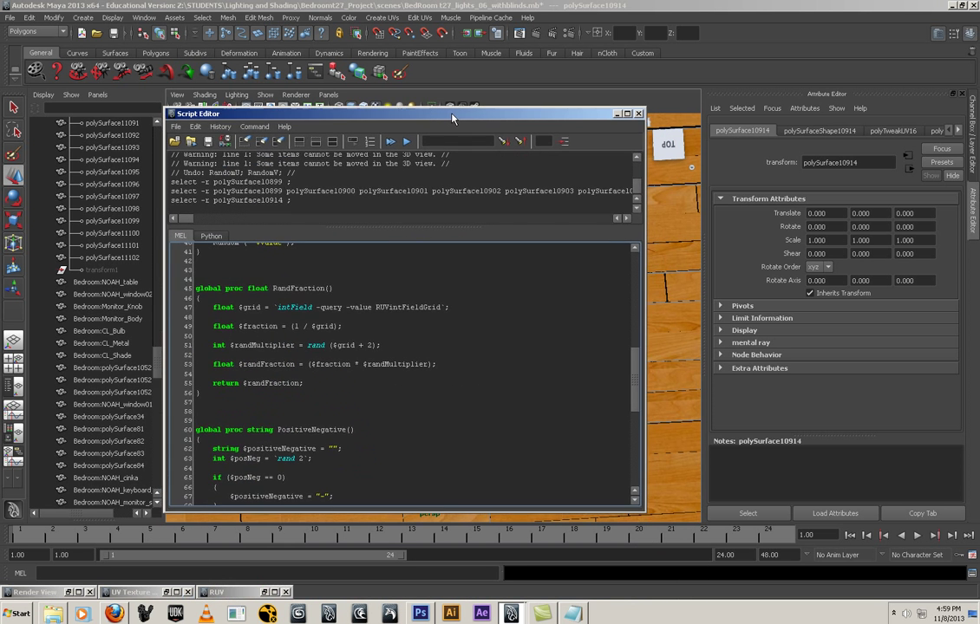
Step: Switch to Photoshop, create a new document at the clipboard size and paste the teak plywood image into it
click(419, 613)
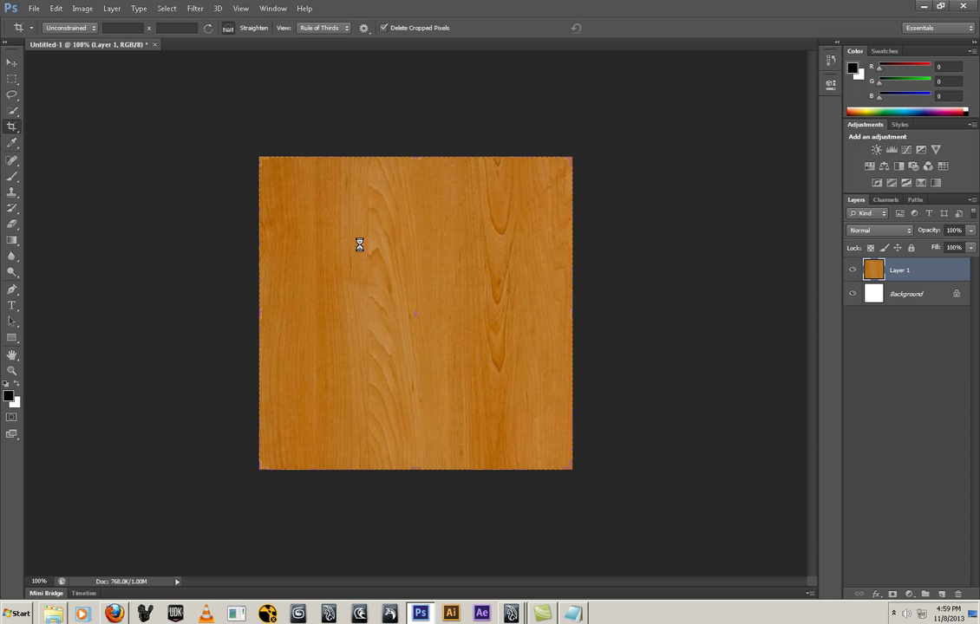
key(ctrl+n)
click(482, 137)
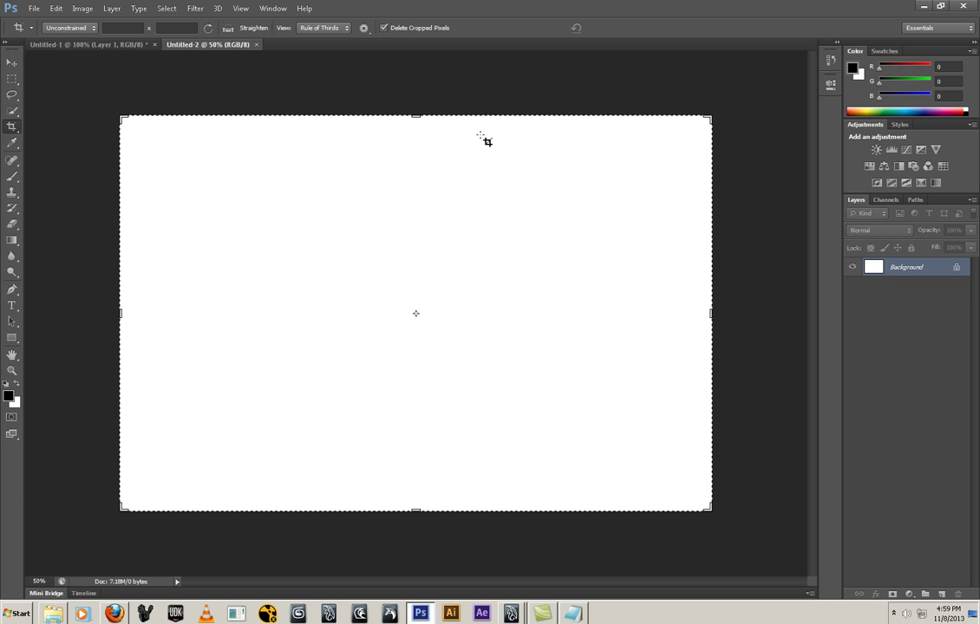
key(ctrl)
key(ctrl+v)
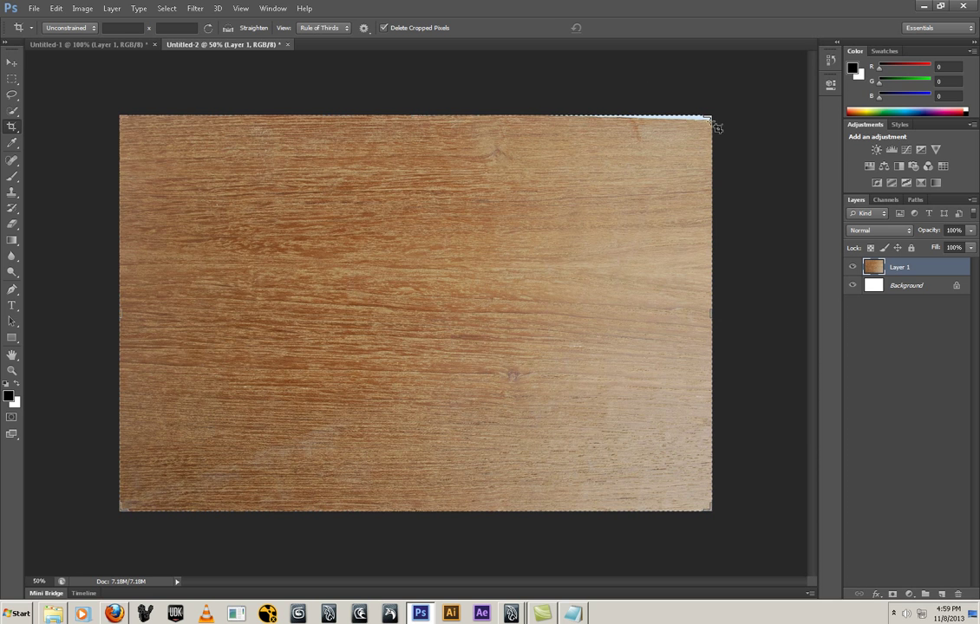
Step: Crop the teak image to a square of about 1236 × 1236 pixels, excluding the pale far end of the plank
drag(716, 127, 619, 131)
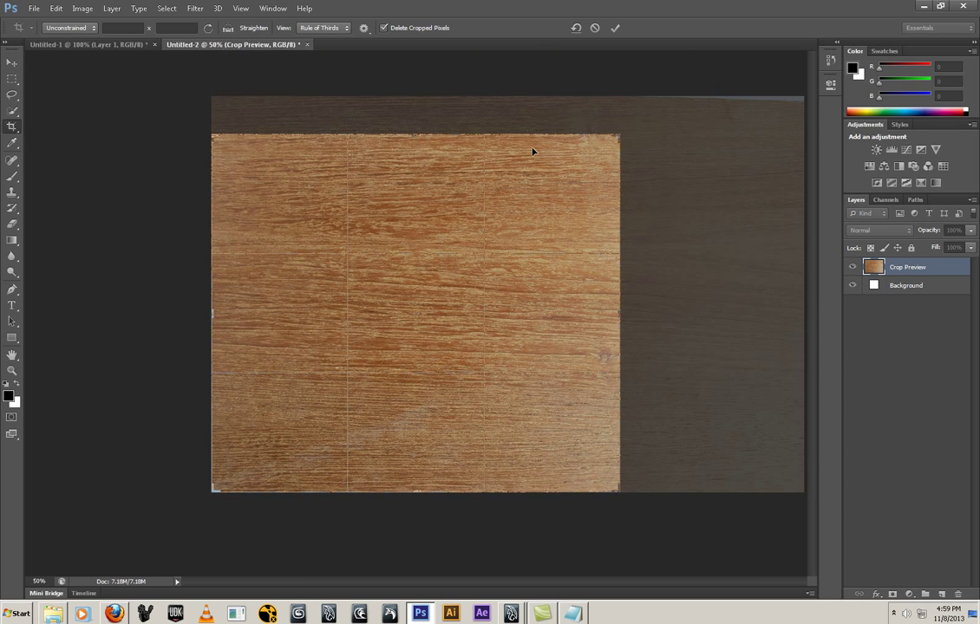
key(Escape)
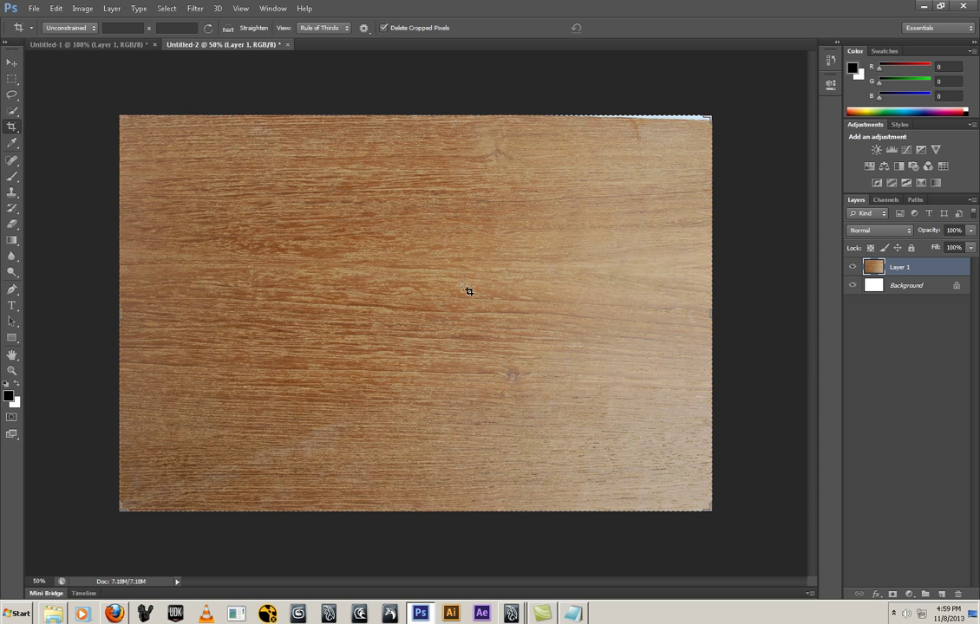
shift+drag(531, 127, 5, 522)
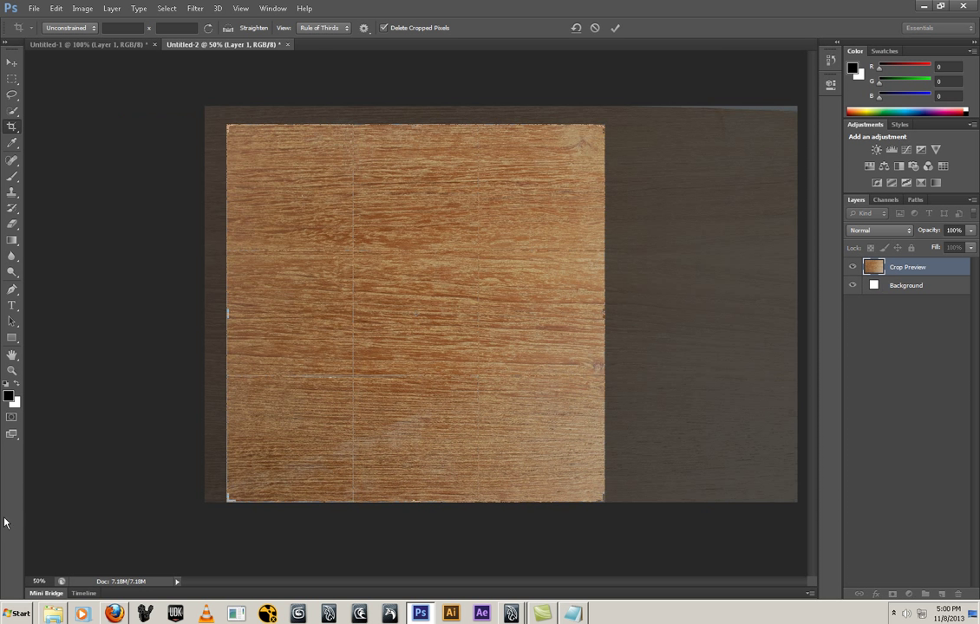
double_click(352, 368)
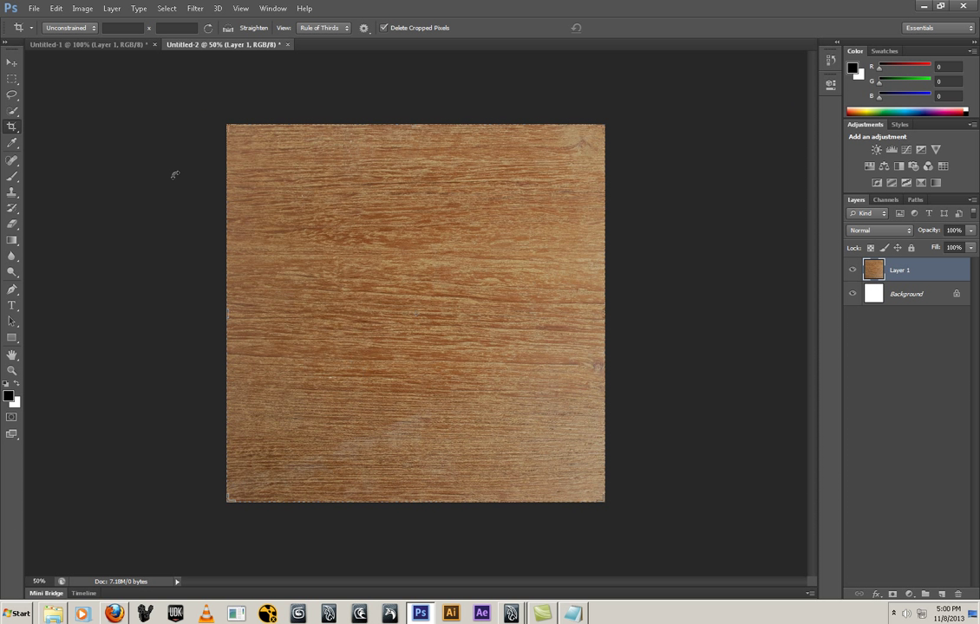
Step: Check the cropped teak image's pixel dimensions in Image Size without changing them
right_click(410, 317)
click(410, 278)
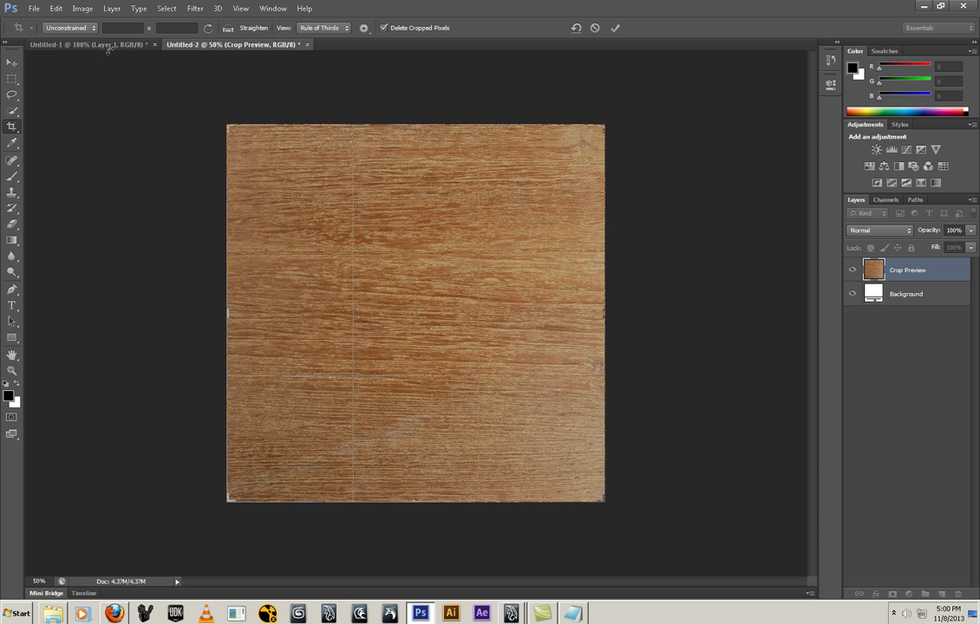
click(82, 8)
click(93, 130)
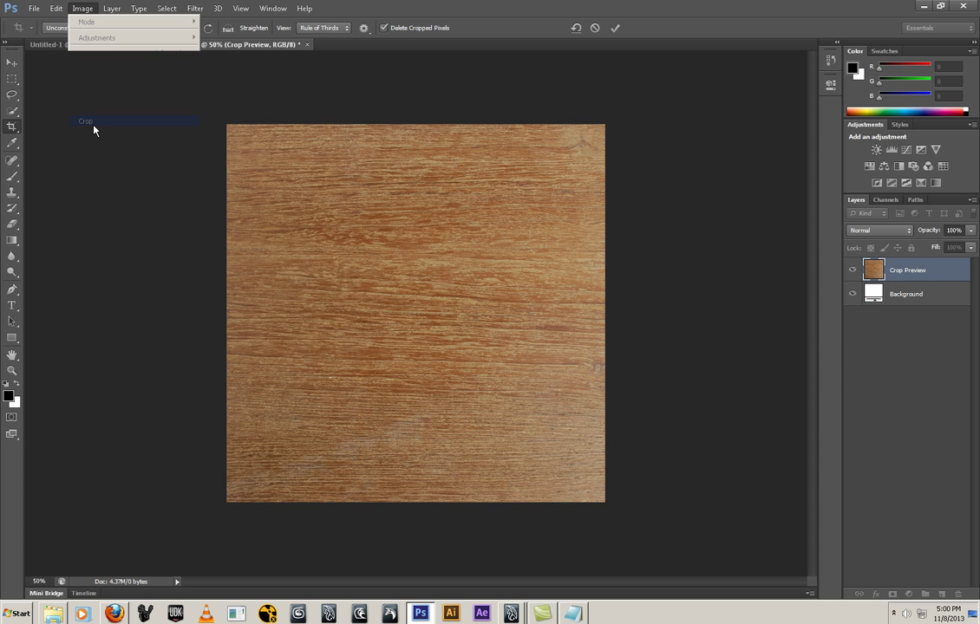
click(83, 8)
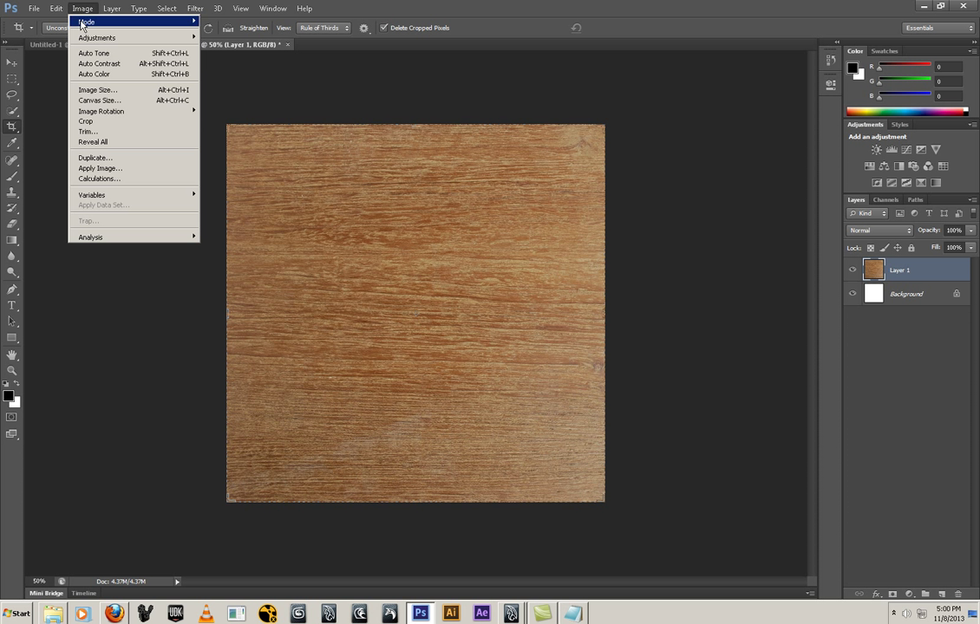
click(87, 90)
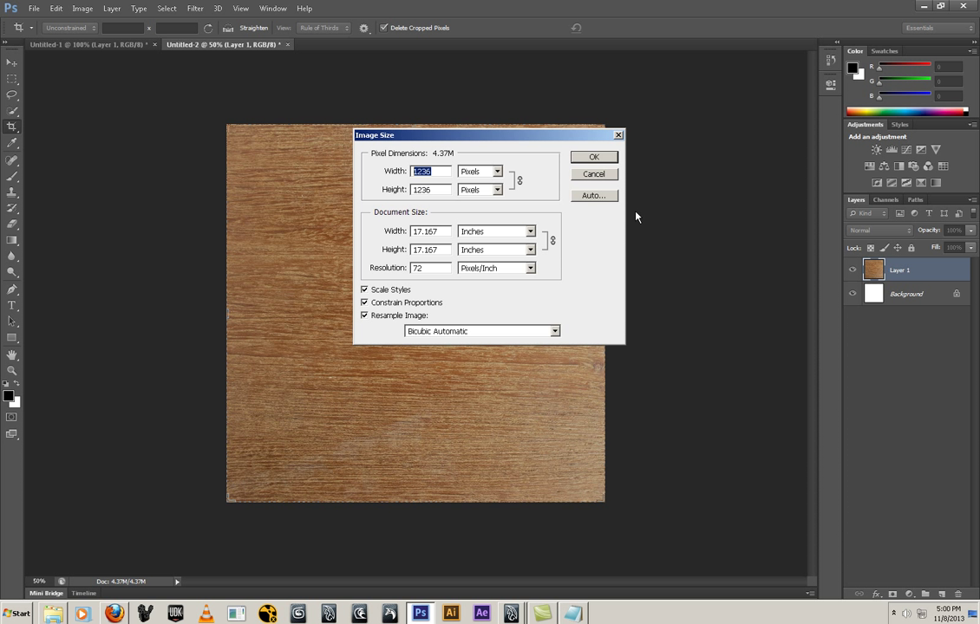
click(590, 175)
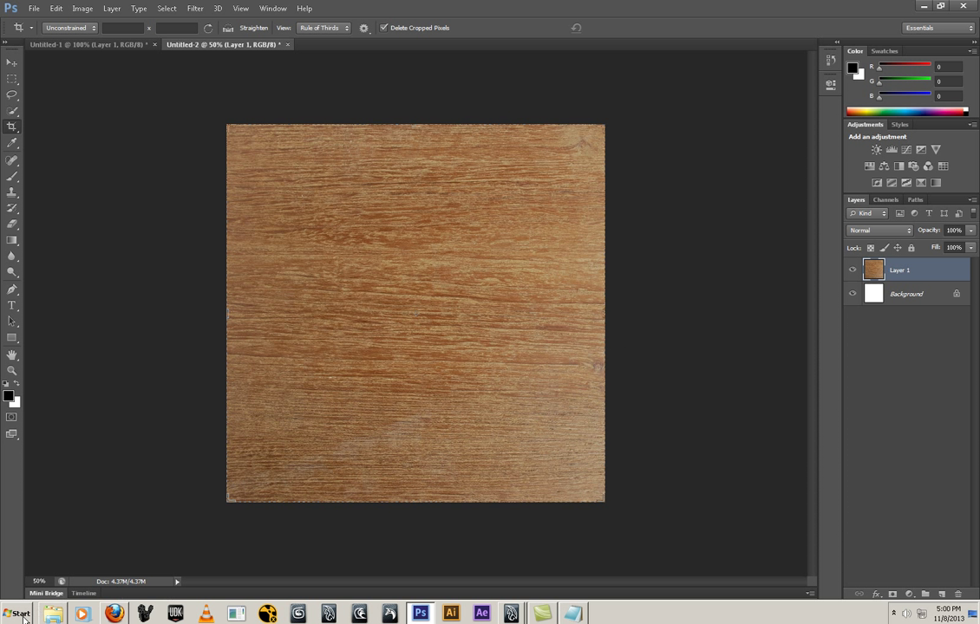
Step: Open the Windows Calculator and divide the image width of 1236 by 2
click(19, 614)
click(28, 569)
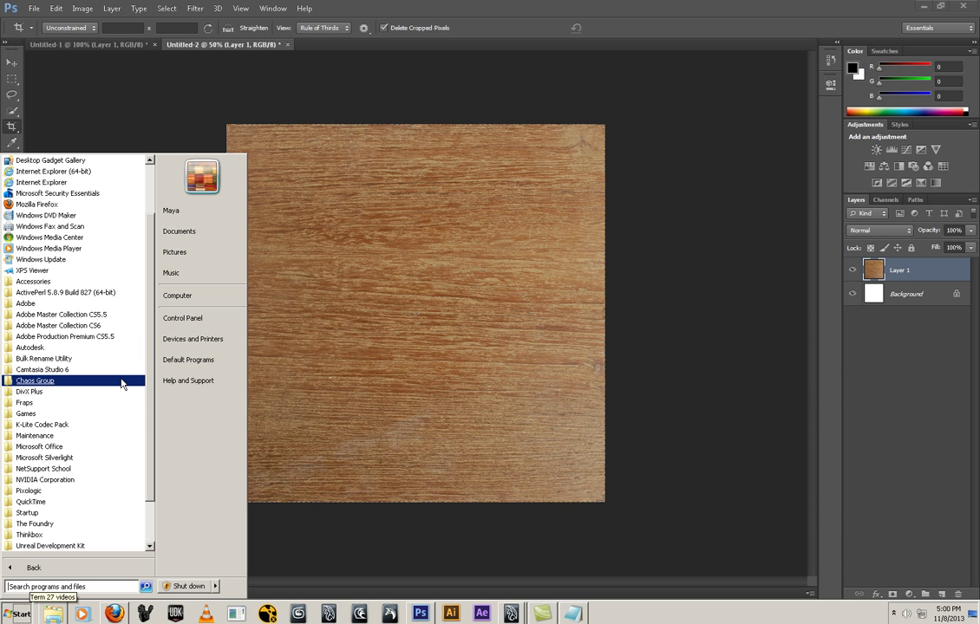
click(103, 281)
click(111, 303)
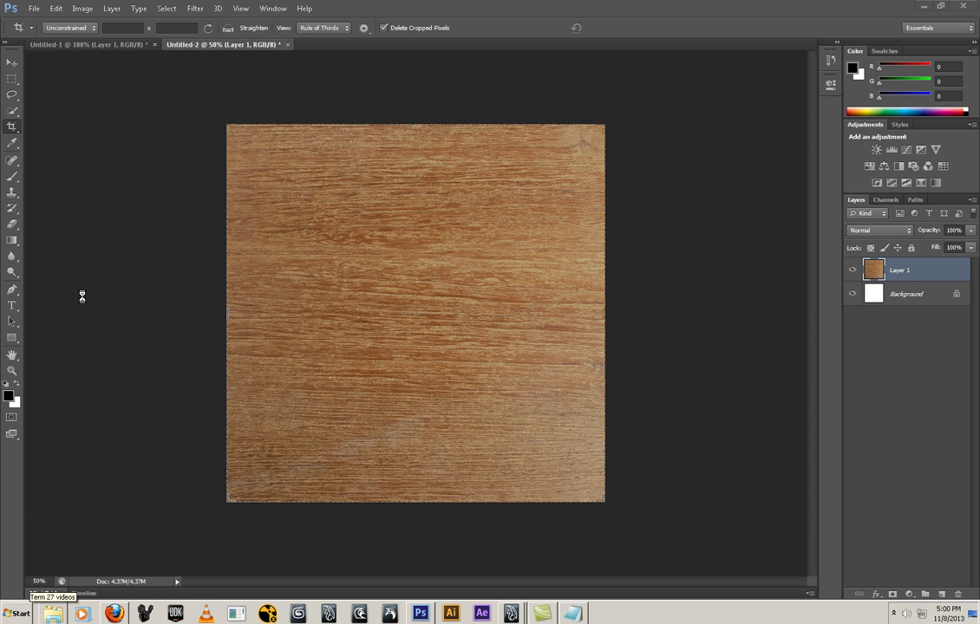
text(1236 / 2)
key(Return)
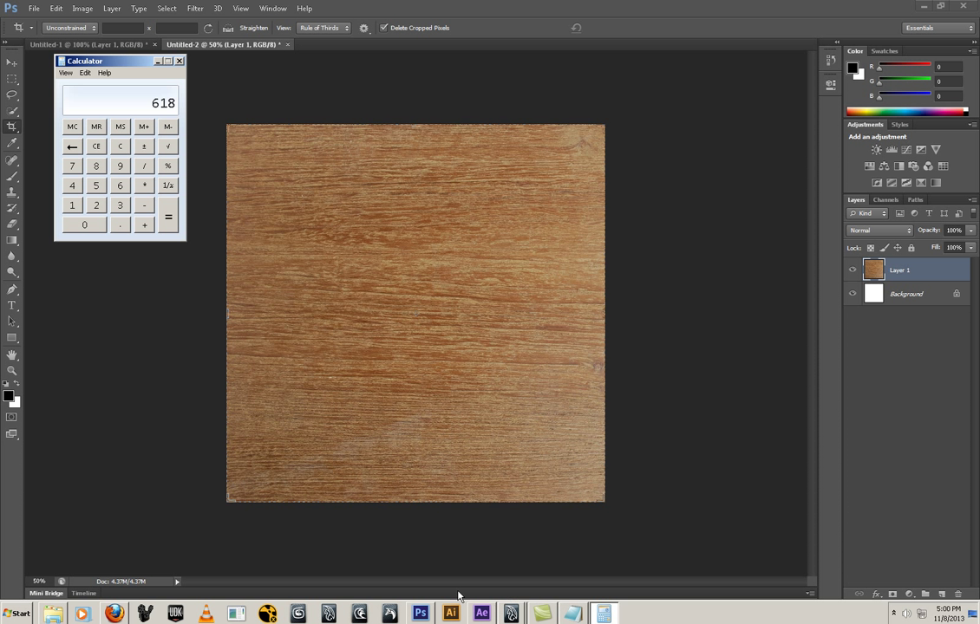
Step: Apply the Offset filter to the wood layer with 618 pixels right, 618 pixels down and Wrap Around
click(84, 8)
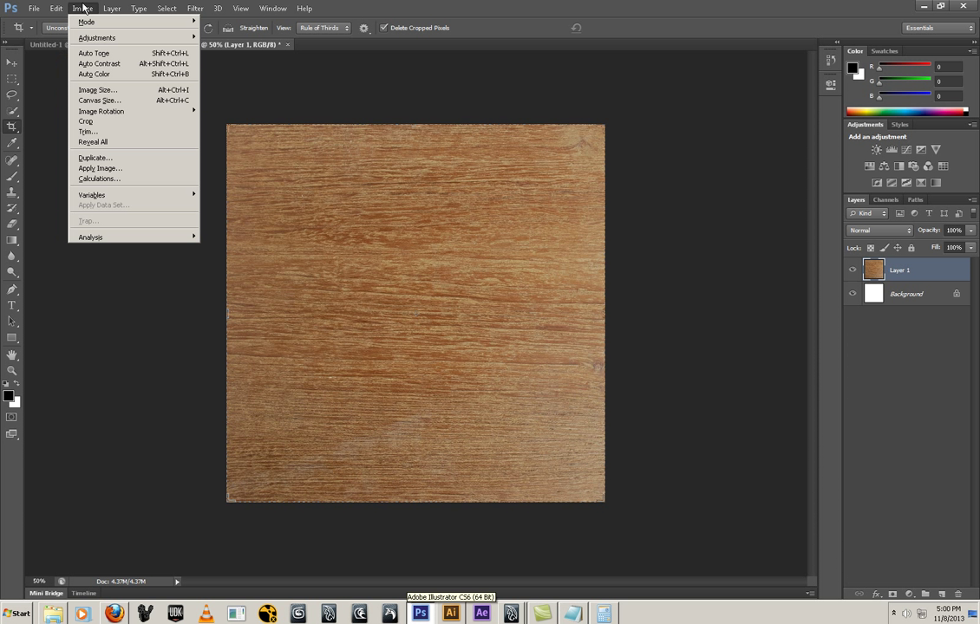
mouse_move(189, 7)
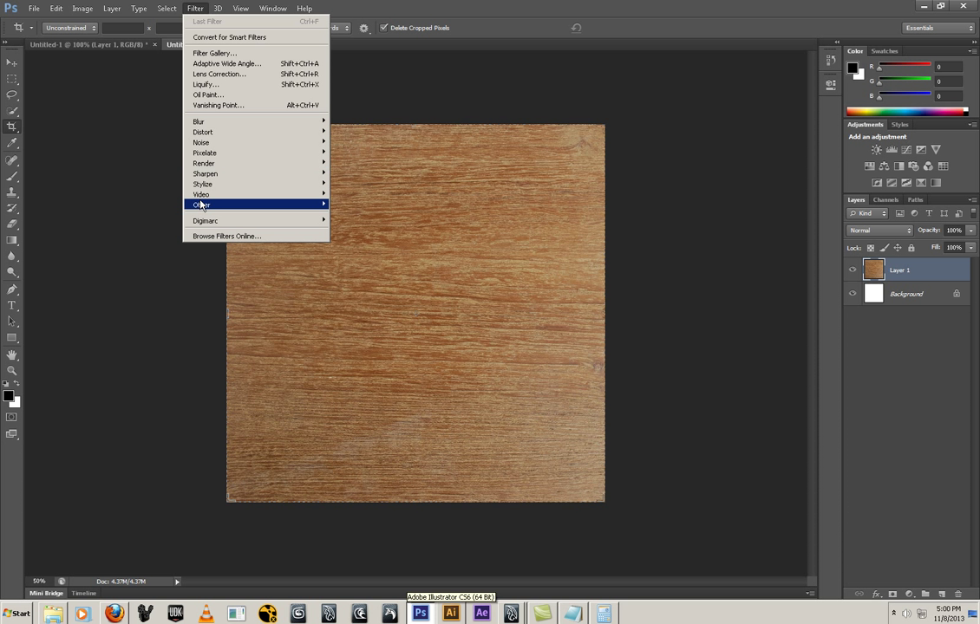
mouse_move(195, 204)
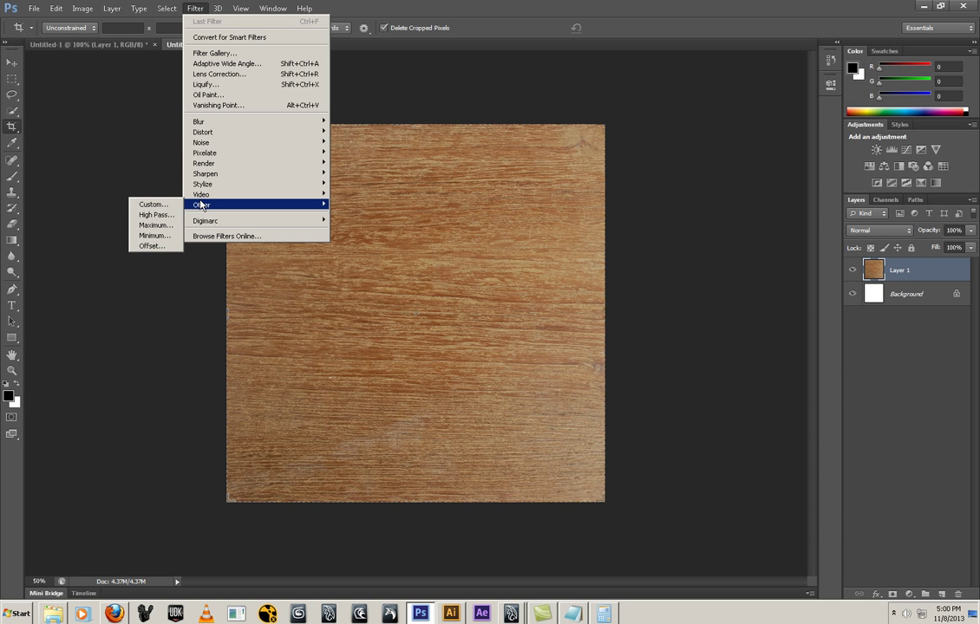
click(159, 247)
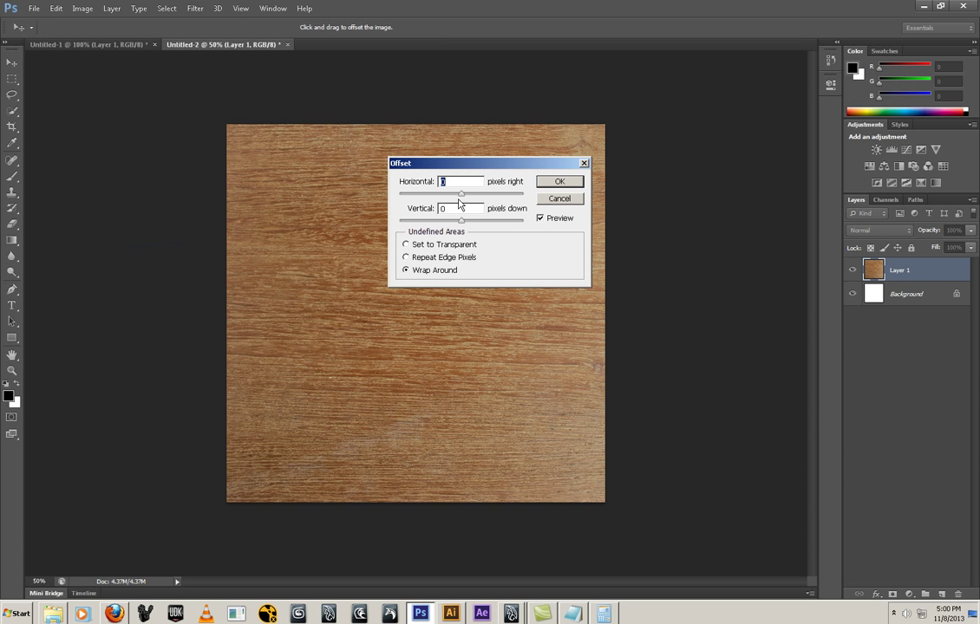
text(618)
key(Tab)
text(618)
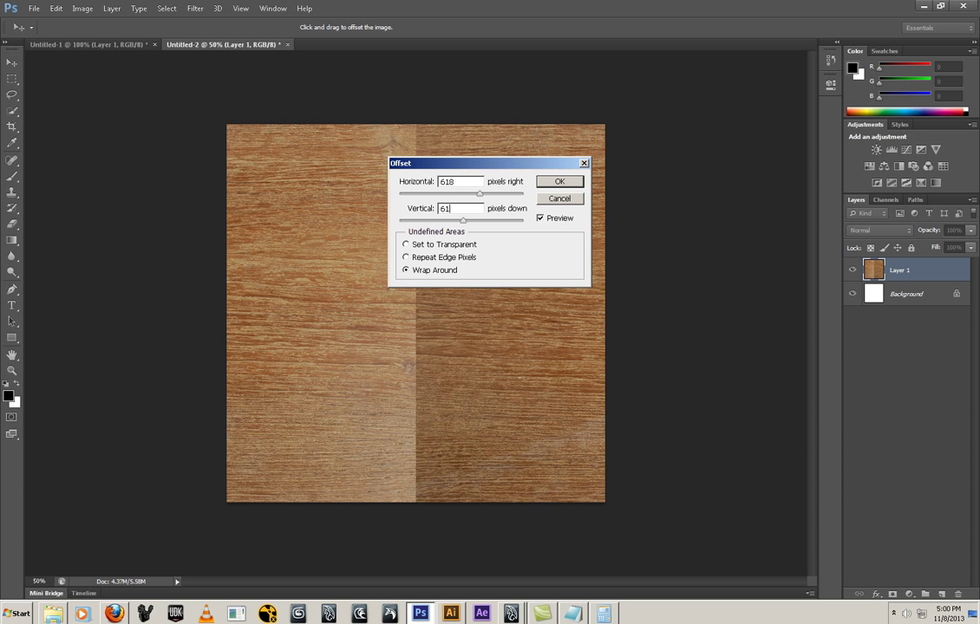
key(Return)
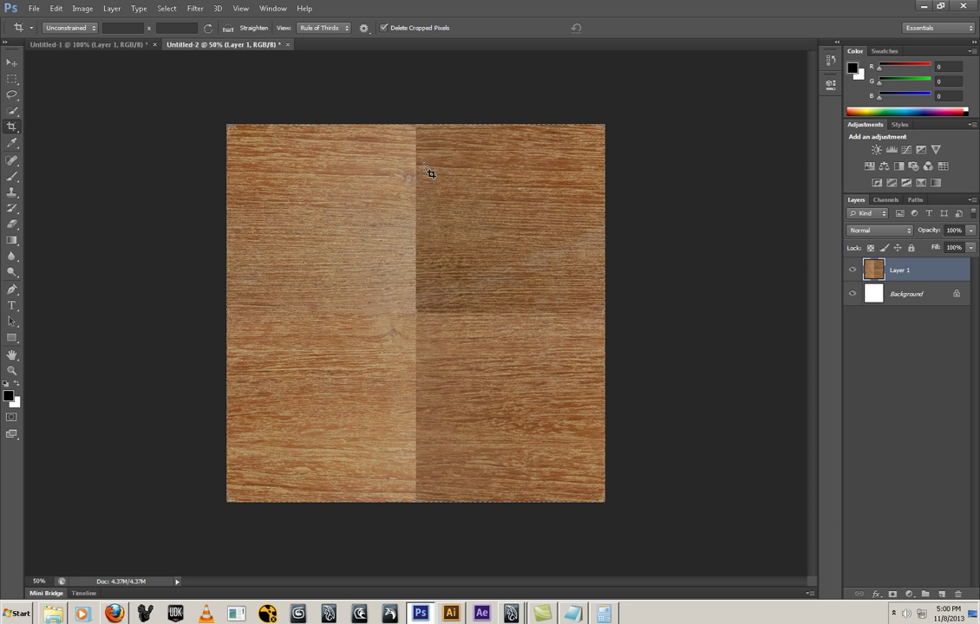
Step: Clone the darker grain over the lower half of the central vertical seam using the Clone Stamp at brush size 150
key(ctrl+1)
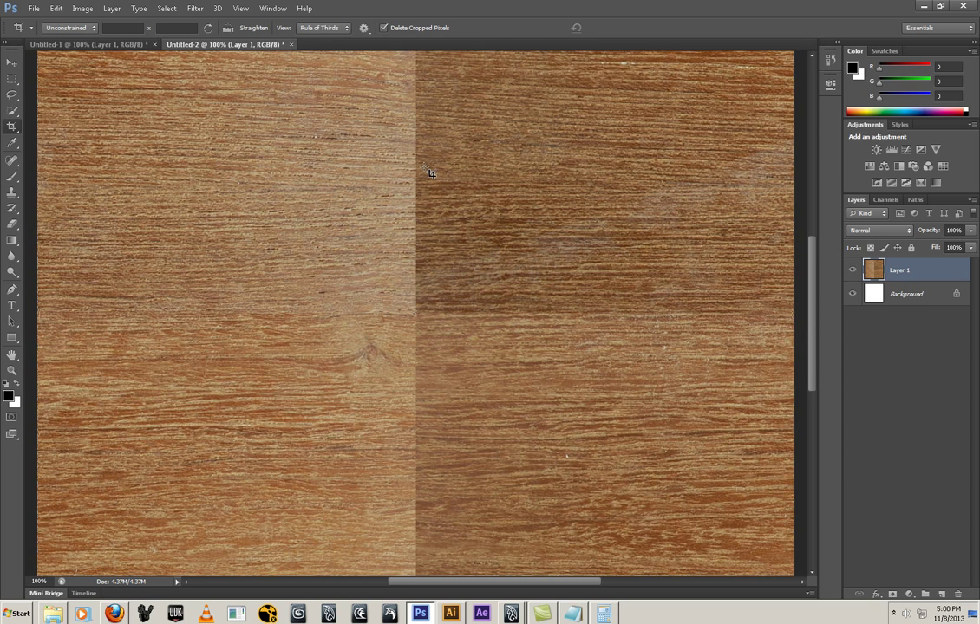
key(s)
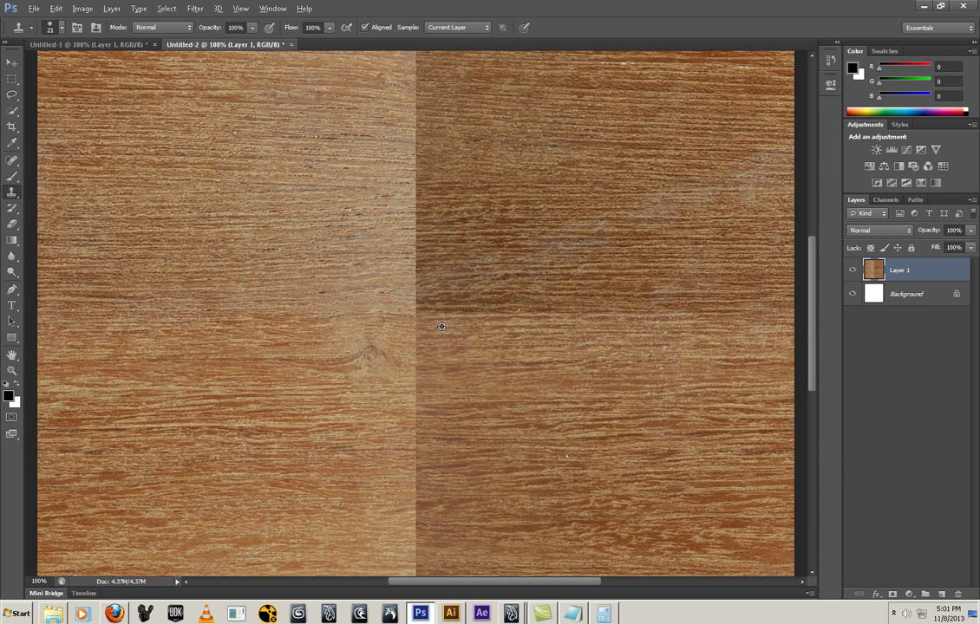
key(bracketright)
key(bracketright)
key(bracketright)
key(bracketright)
key(bracketright)
key(bracketright)
key(bracketright)
key(bracketright)
mouse_move(411, 407)
mouse_down()
mouse_move(427, 460)
mouse_move(416, 532)
mouse_move(445, 493)
mouse_up()
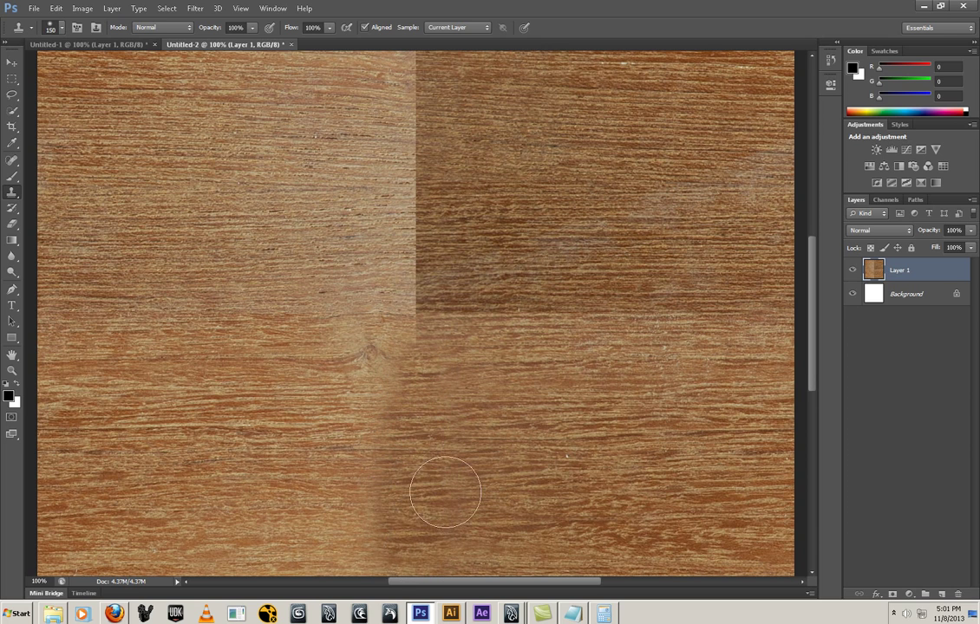
Step: Sample the dark grain just above the image centre and clone it along the upper half of the vertical seam
scroll(500, 333, up, 3)
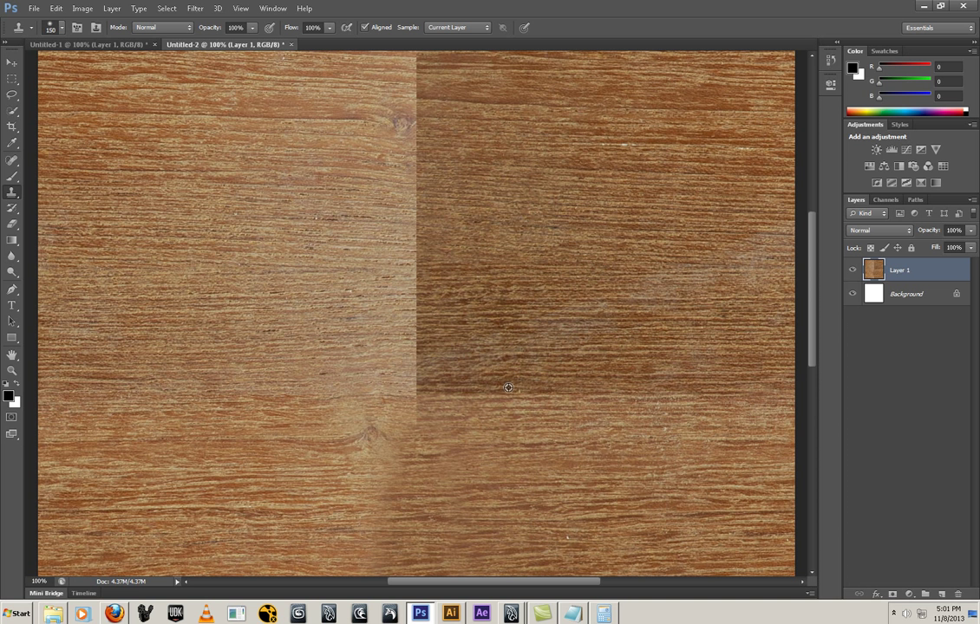
alt+click(437, 348)
click(405, 390)
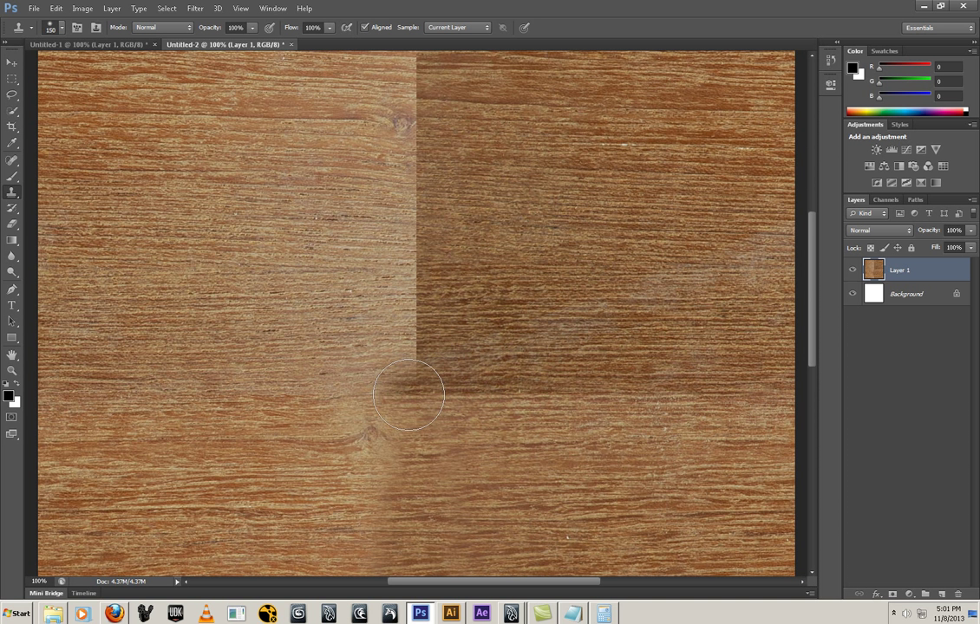
mouse_move(405, 391)
mouse_down()
mouse_move(407, 347)
mouse_move(394, 321)
mouse_move(416, 225)
mouse_move(415, 43)
mouse_up()
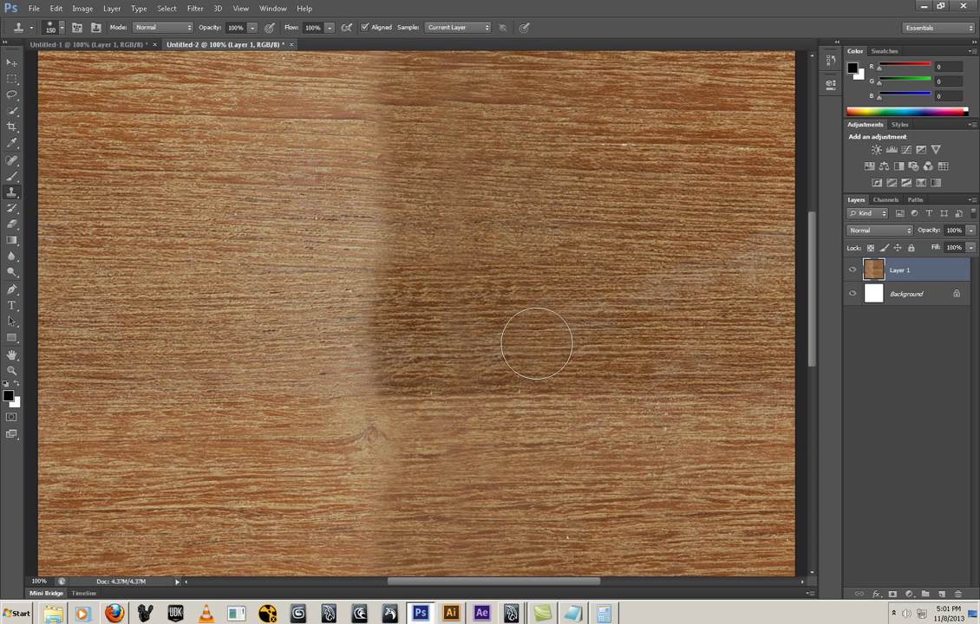
Step: Blend the upper half of the vertical seam into the surrounding grain using the Healing Brush at size 100 with sampled wood
key(j)
key(alt)
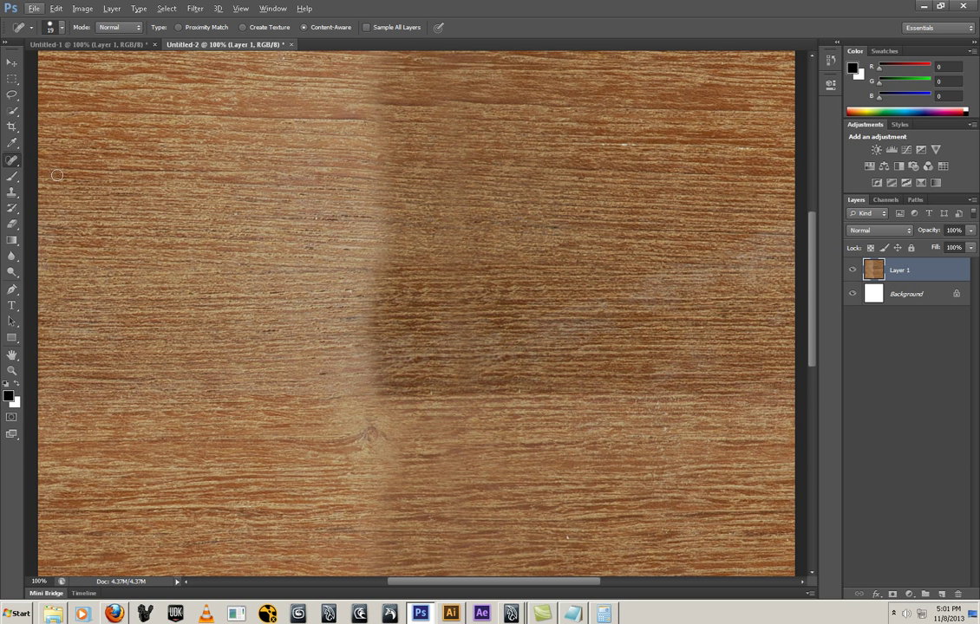
right_click(12, 161)
click(57, 170)
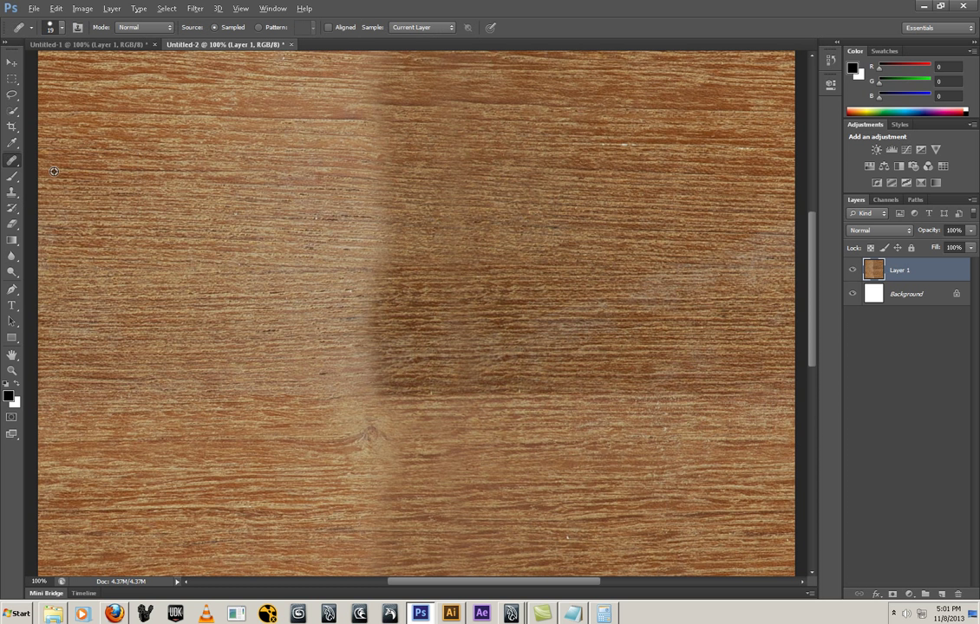
key(alt)
key(bracketright)
key(bracketright)
key(bracketright)
key(bracketright)
key(bracketright)
key(bracketright)
key(bracketright)
key(bracketright)
key(bracketright)
key(alt)
alt+click(152, 90)
mouse_move(394, 90)
mouse_down()
mouse_move(361, 98)
mouse_move(363, 113)
mouse_move(321, 143)
mouse_move(346, 169)
mouse_move(364, 212)
mouse_move(427, 279)
mouse_move(364, 299)
mouse_move(323, 355)
mouse_move(355, 383)
mouse_up()
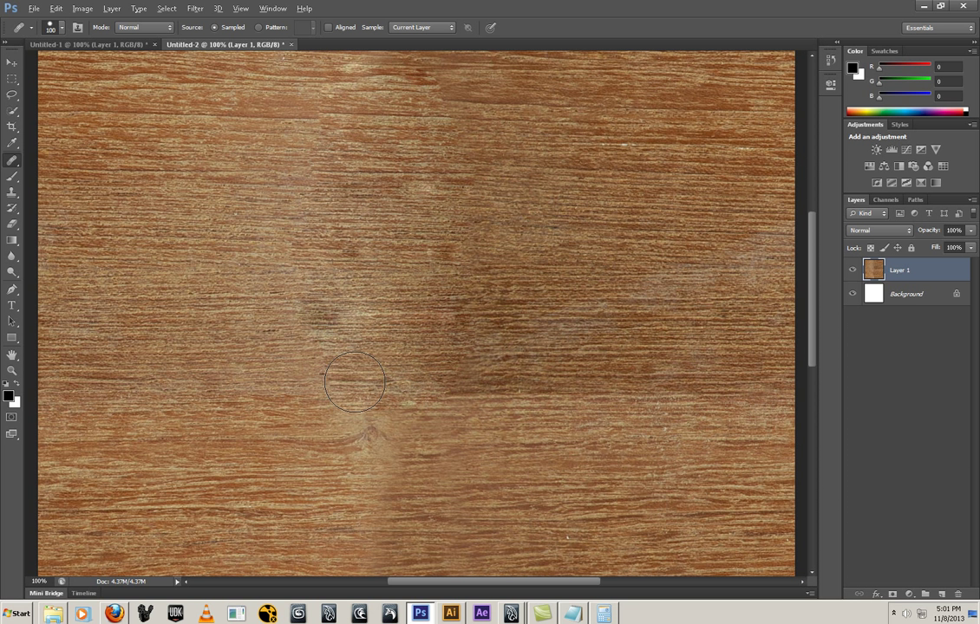
drag(488, 179, 452, 180)
alt+click(189, 293)
drag(313, 290, 223, 296)
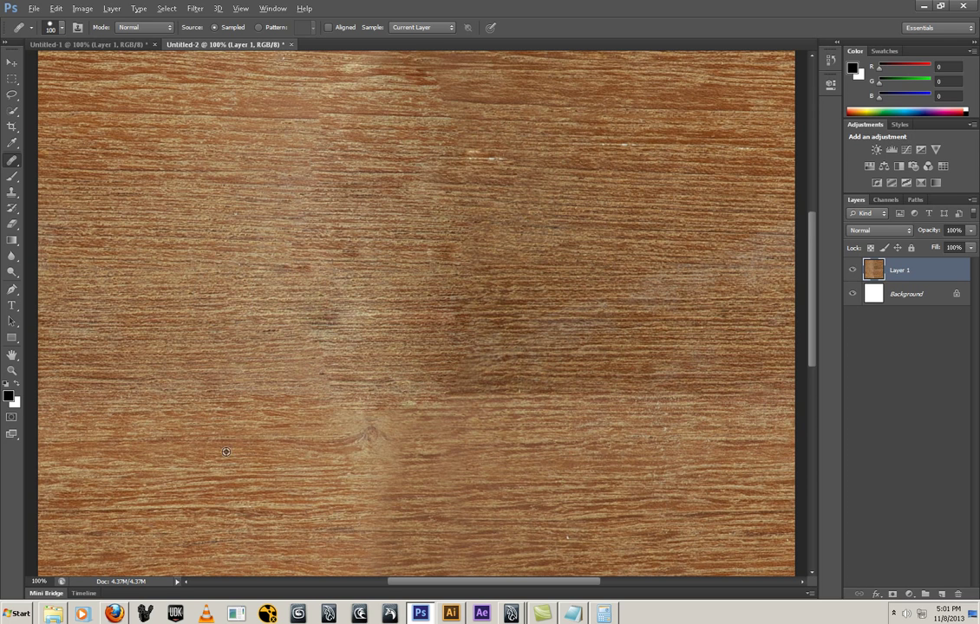
Step: Heal the horizontal seam left of the image centre with grain sampled from both sides of the wood
drag(277, 451, 260, 308)
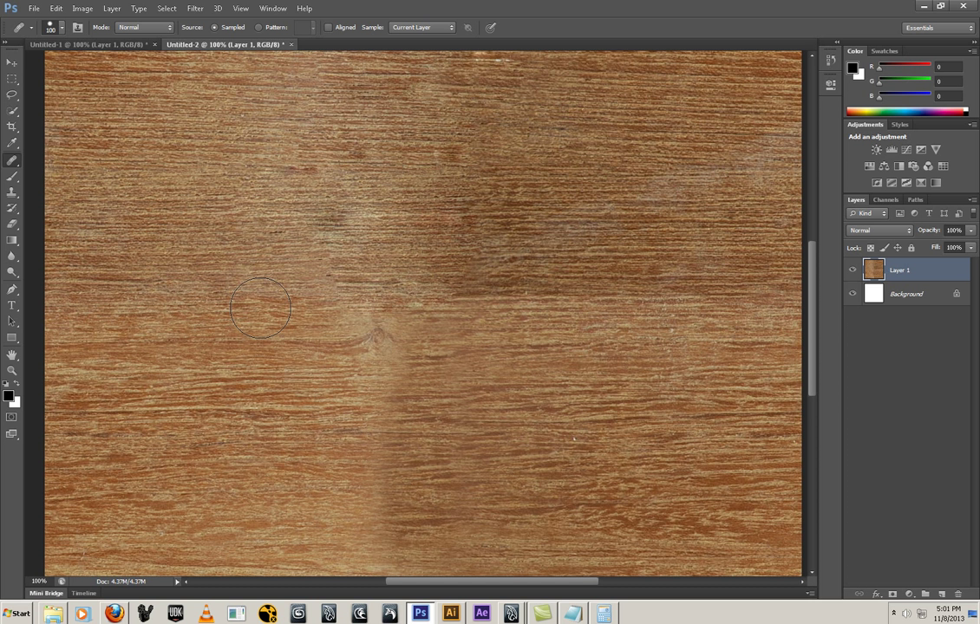
alt+click(174, 283)
drag(278, 271, 307, 272)
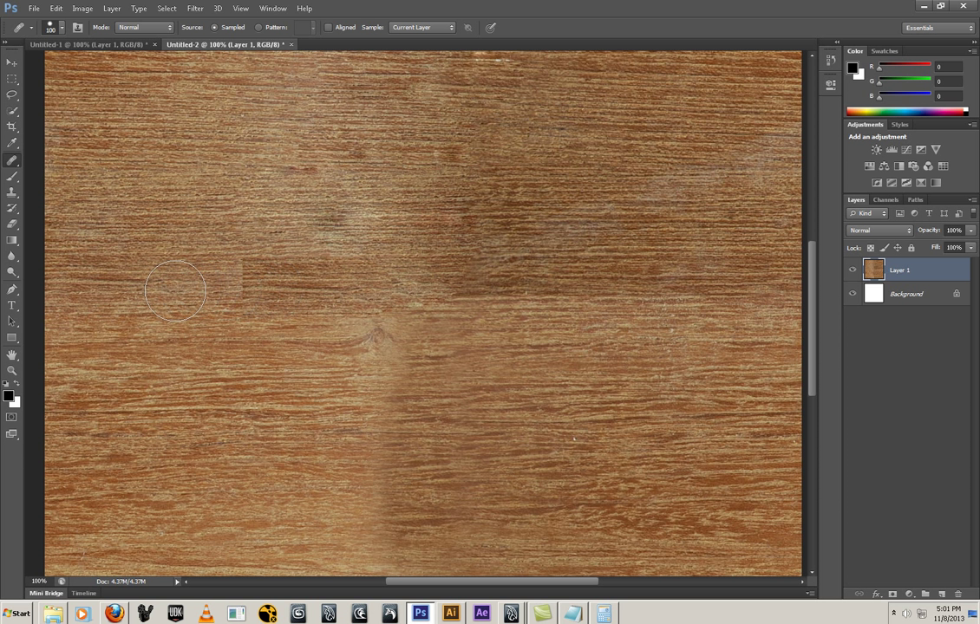
alt+click(529, 294)
mouse_move(217, 269)
mouse_down()
mouse_move(240, 273)
mouse_move(190, 271)
mouse_move(260, 269)
mouse_move(175, 275)
mouse_up()
drag(260, 241, 308, 241)
Step: Heal the lower half of the vertical seam down to the image's bottom edge with sampled grain
mouse_move(478, 504)
mouse_down()
mouse_move(547, 411)
mouse_move(519, 390)
mouse_move(495, 343)
mouse_up()
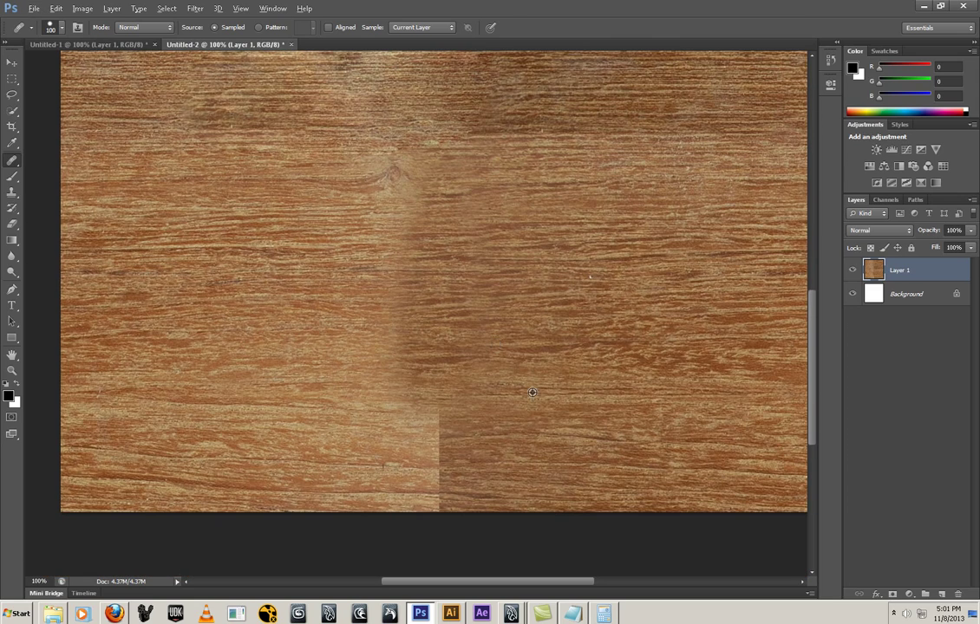
alt+click(469, 347)
mouse_move(376, 373)
mouse_down()
mouse_move(416, 408)
mouse_move(364, 437)
mouse_move(454, 480)
mouse_up()
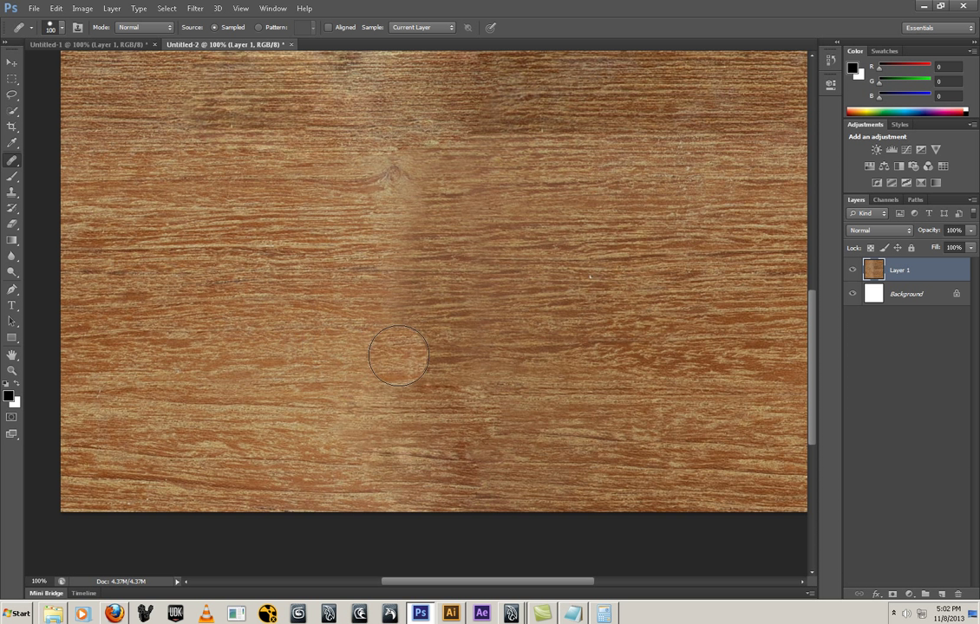
Step: Heal the pale patch midway along the lower vertical seam with grain sampled from the wood to its left
alt+click(247, 335)
drag(415, 302, 338, 312)
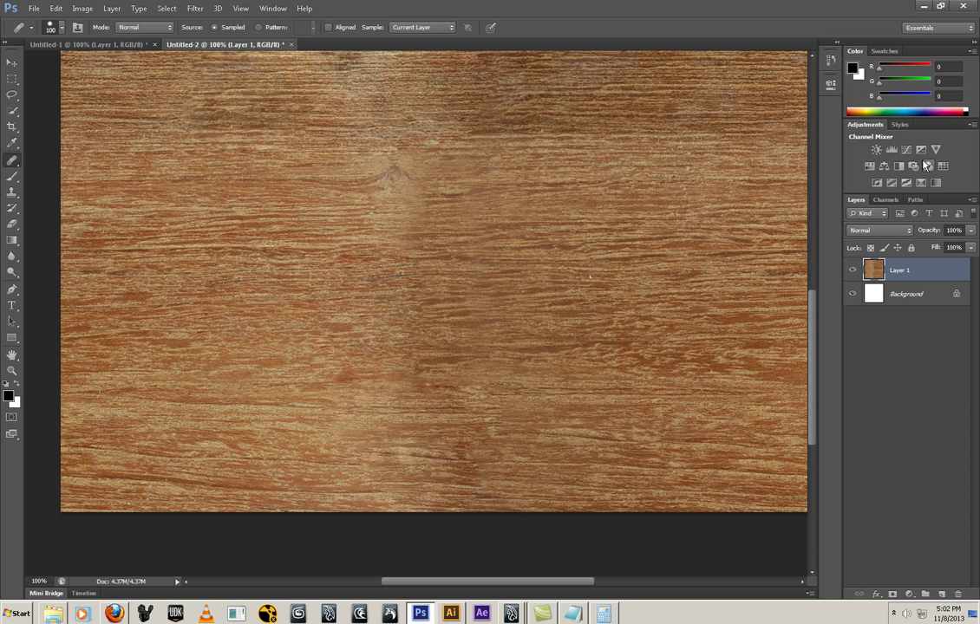
Step: Save the texture to the desktop as an uncompressed TIFF copy named plywood2.tif, without layers or the ICC profile
click(34, 9)
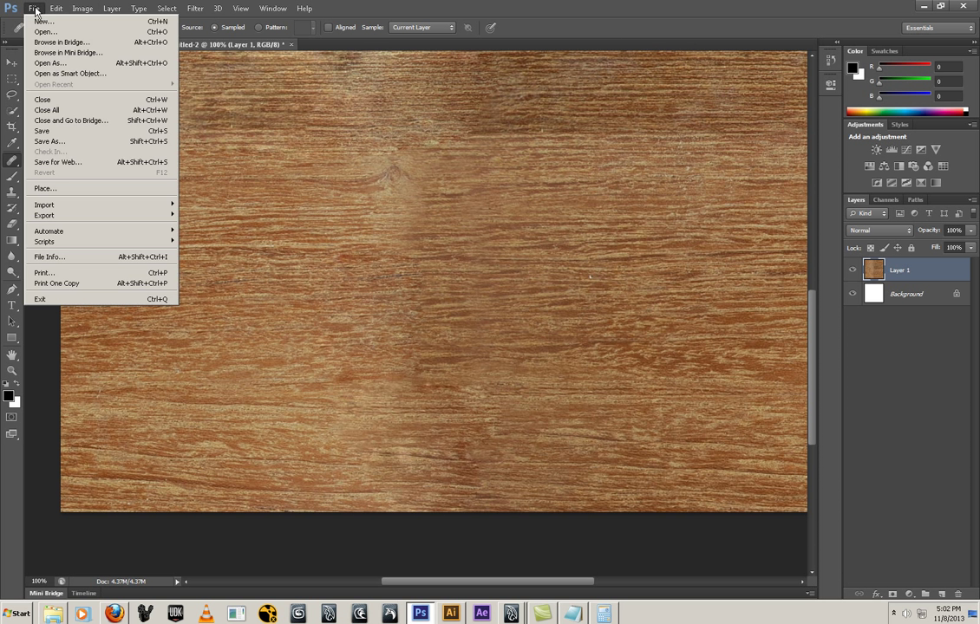
click(60, 142)
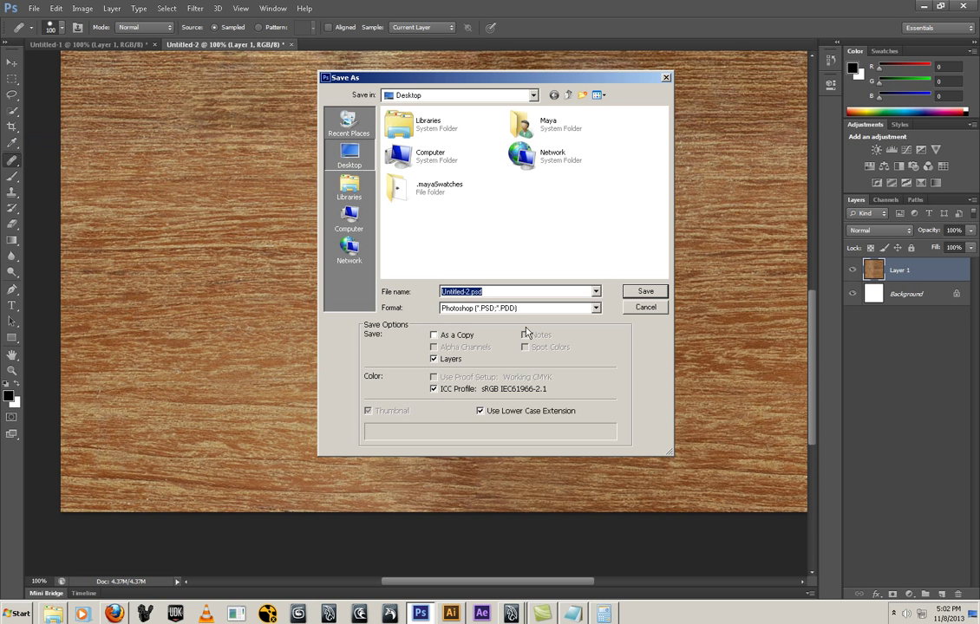
click(434, 308)
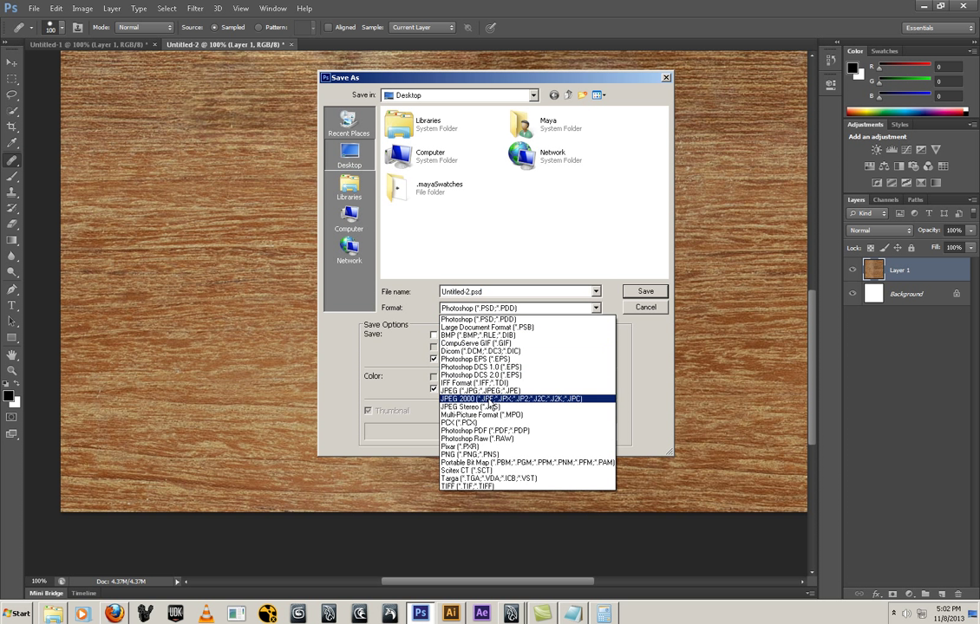
click(488, 486)
double_click(459, 292)
click(460, 292)
double_click(460, 292)
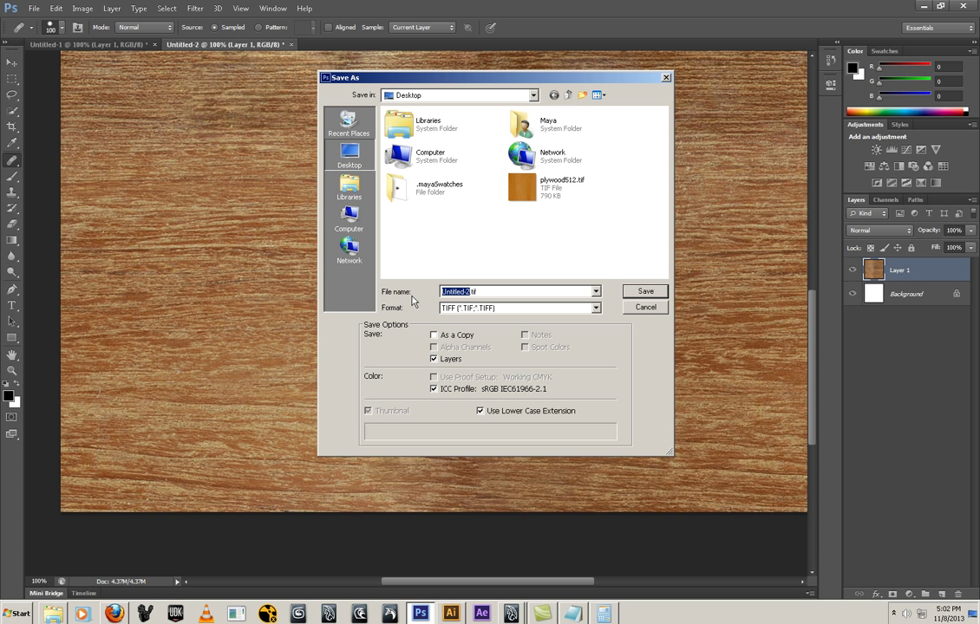
text(plywoo)
click(434, 359)
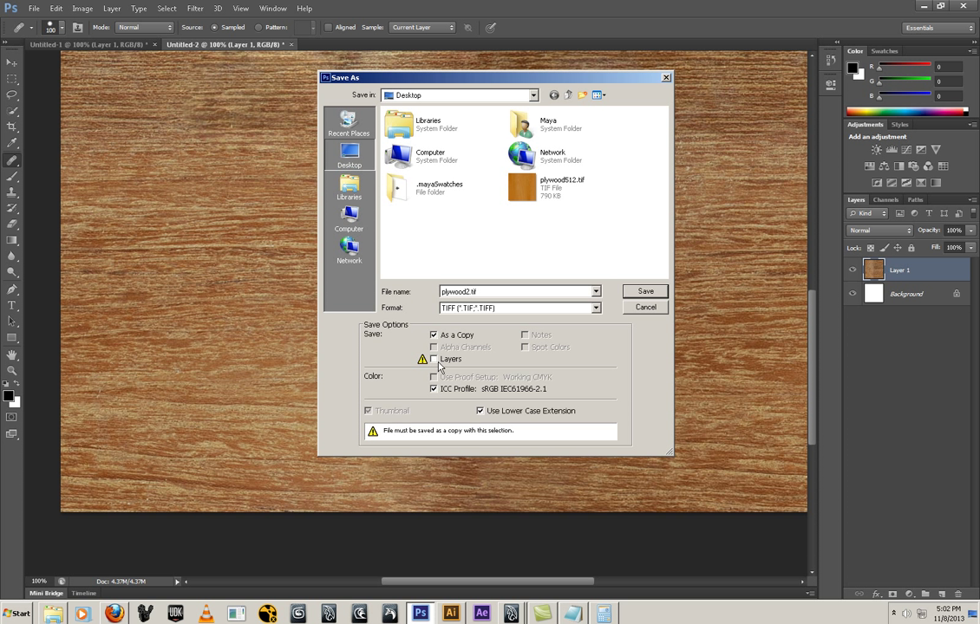
click(434, 388)
click(645, 291)
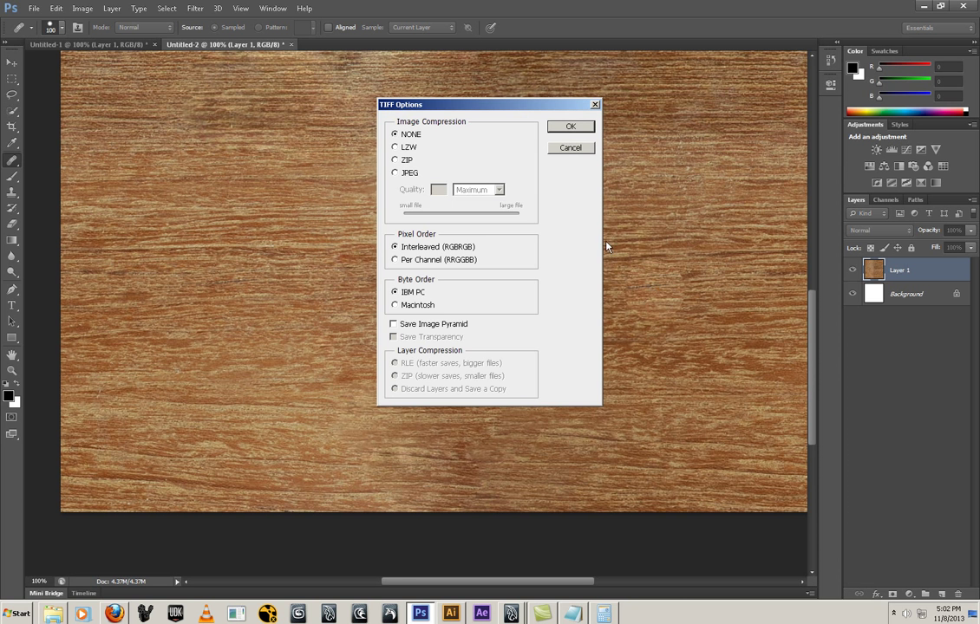
click(571, 128)
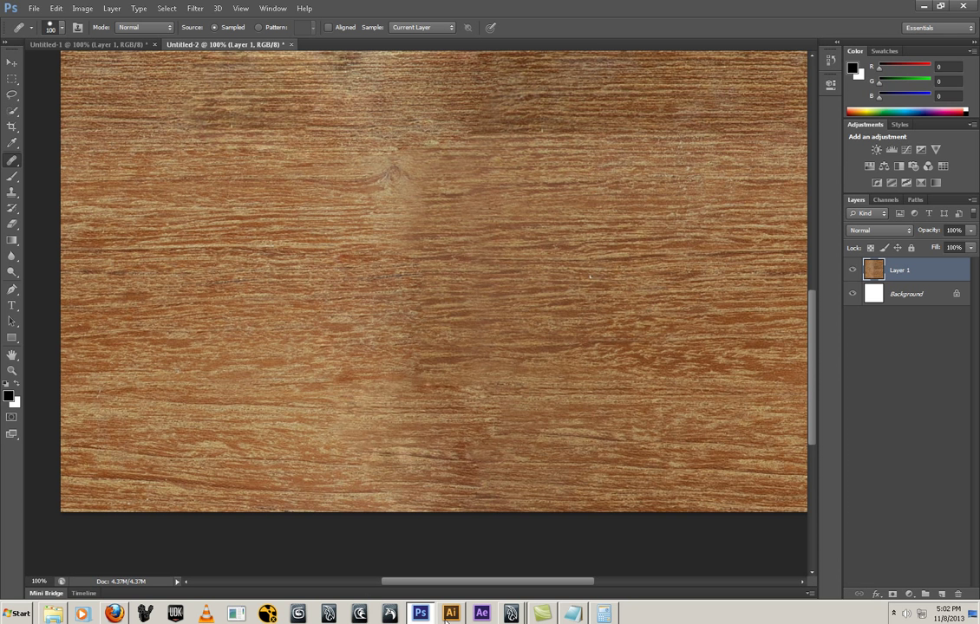
Step: Switch to Maya, minimise the Script Editor and show the Hypershade beside the perspective view
click(516, 591)
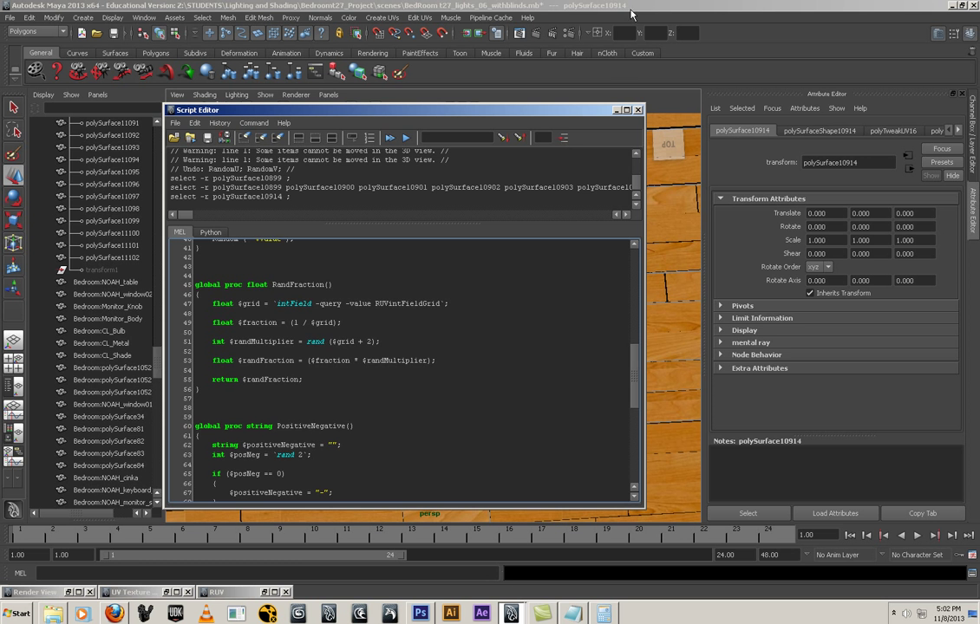
click(615, 109)
click(459, 314)
click(13, 384)
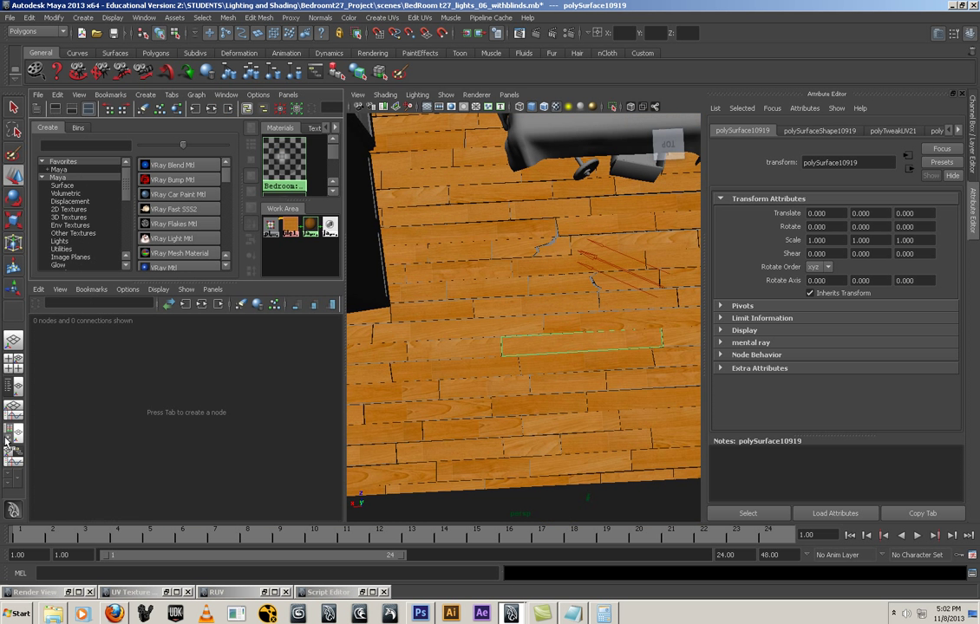
Step: Replace the floor's file1 texture image with plywood2.tif from the desktop
click(290, 227)
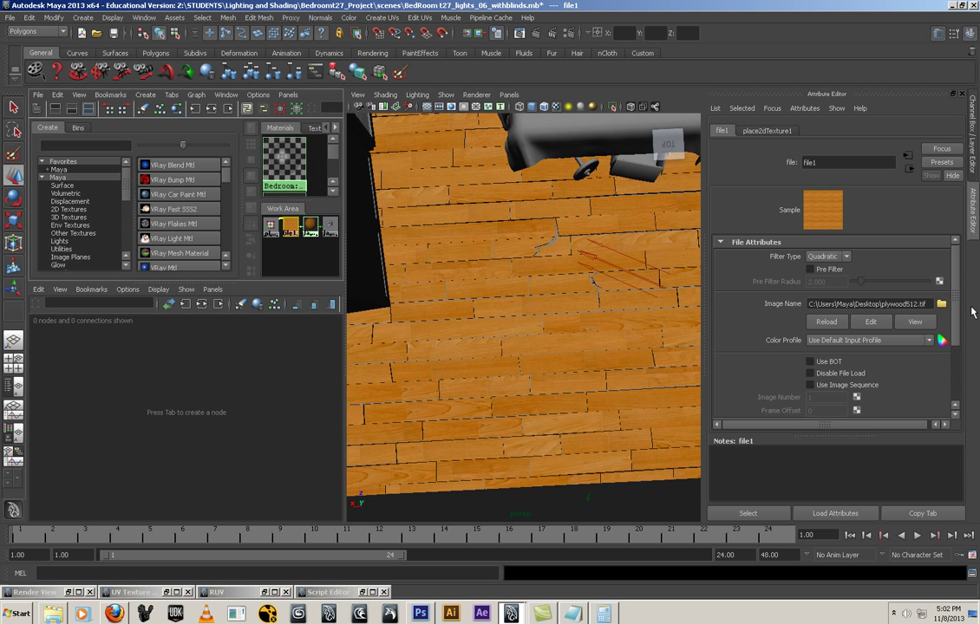
click(940, 304)
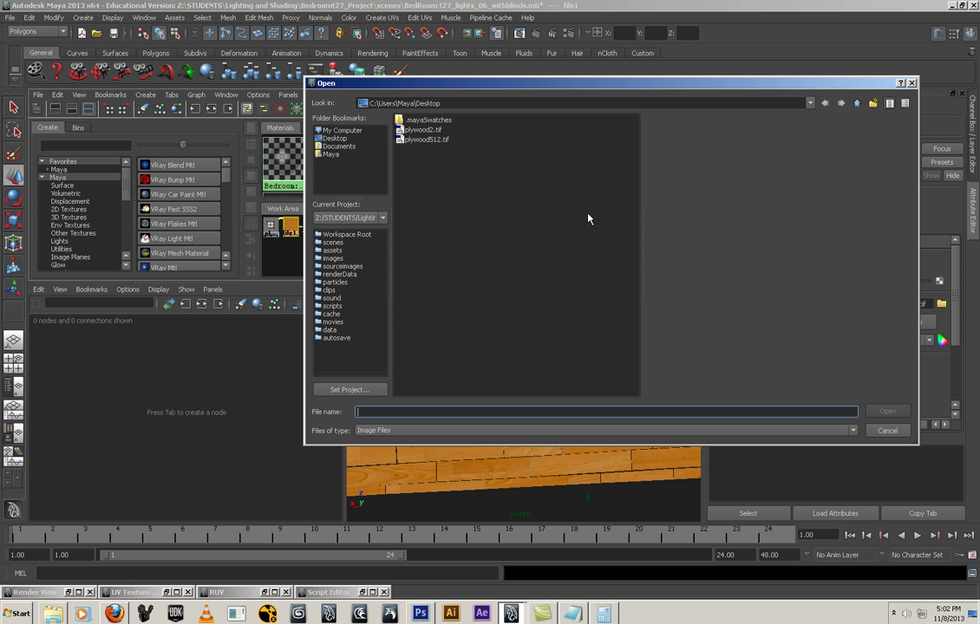
click(425, 131)
click(886, 411)
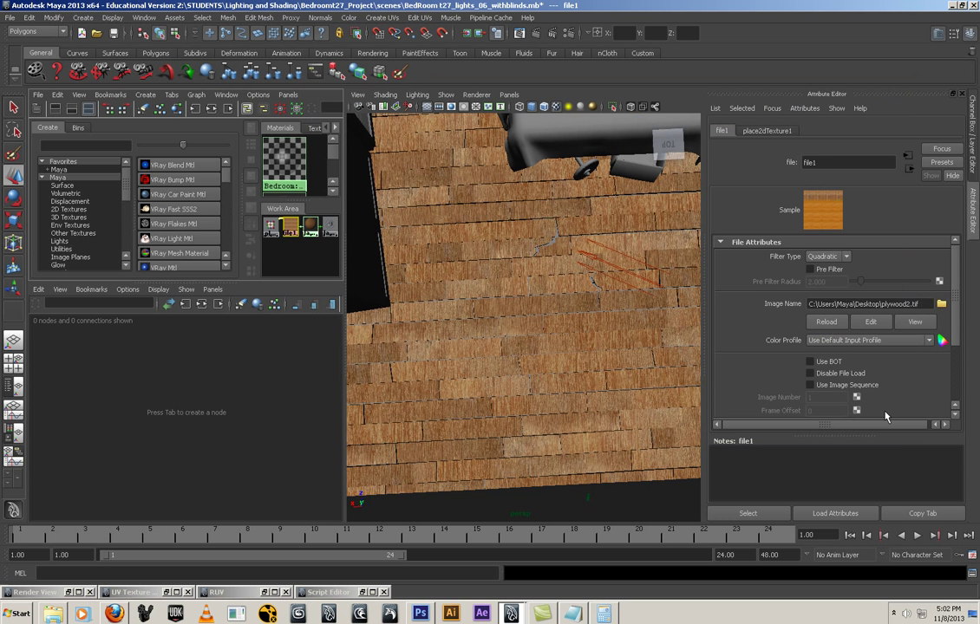
Step: Set Rotate UV to 0 on the floor texture's place2dTexture1 node
click(271, 227)
click(837, 377)
text(0)
key(Return)
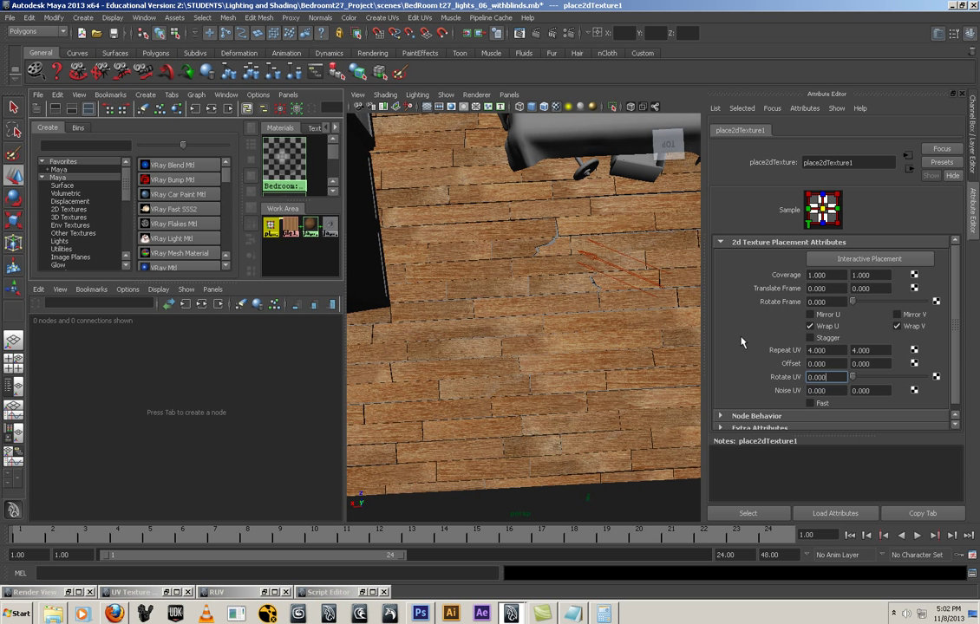
Step: Examine the new wood grain on the floor planks around the desk and near the broken plank
alt+drag(585, 322, 514, 284)
click(511, 289)
alt+drag(584, 430, 420, 373)
alt+right_drag(419, 373, 593, 422)
alt+drag(593, 421, 460, 360)
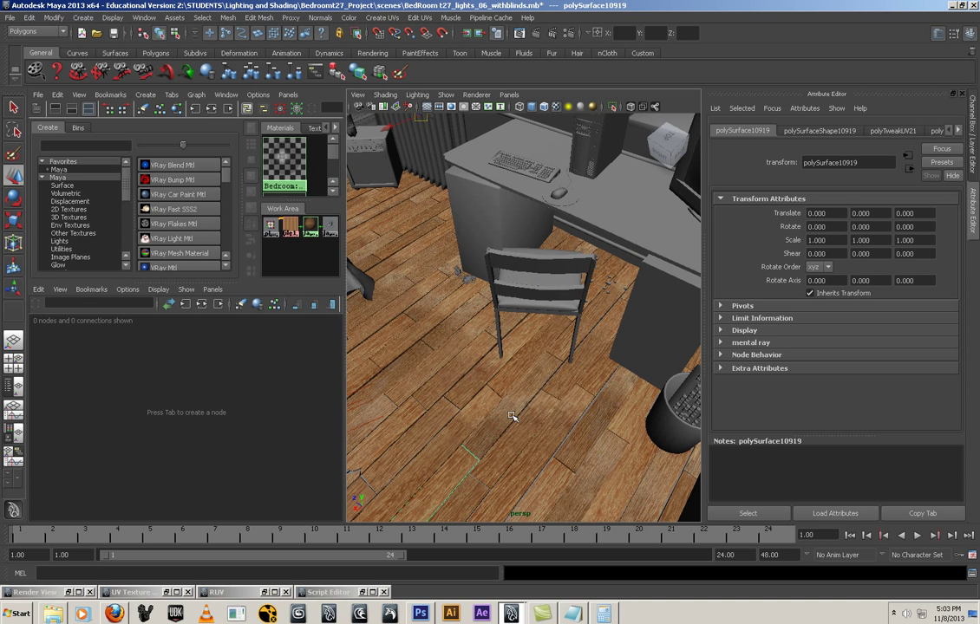
alt+drag(548, 443, 448, 406)
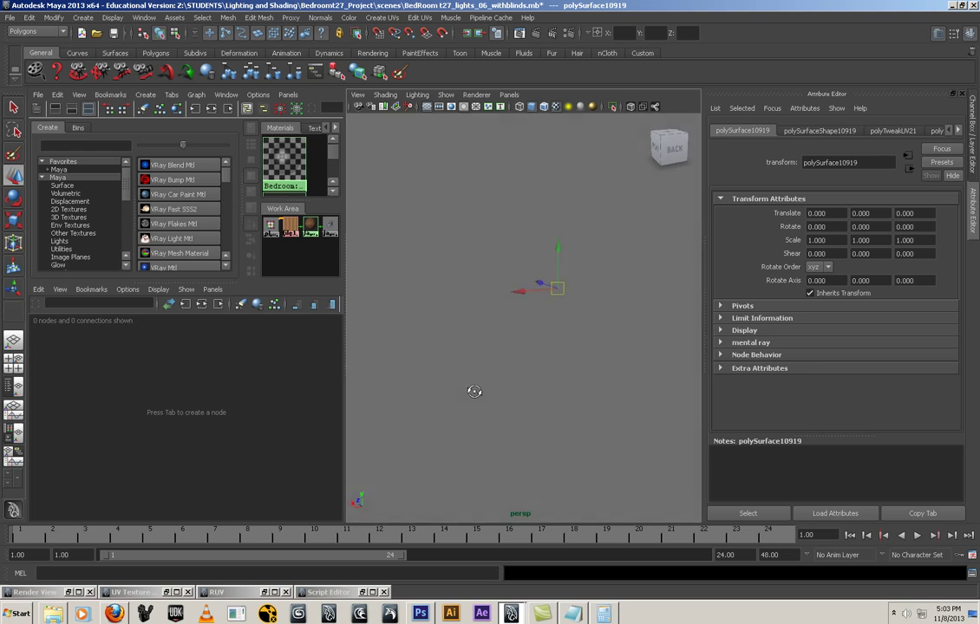
alt+drag(646, 399, 551, 292)
click(500, 234)
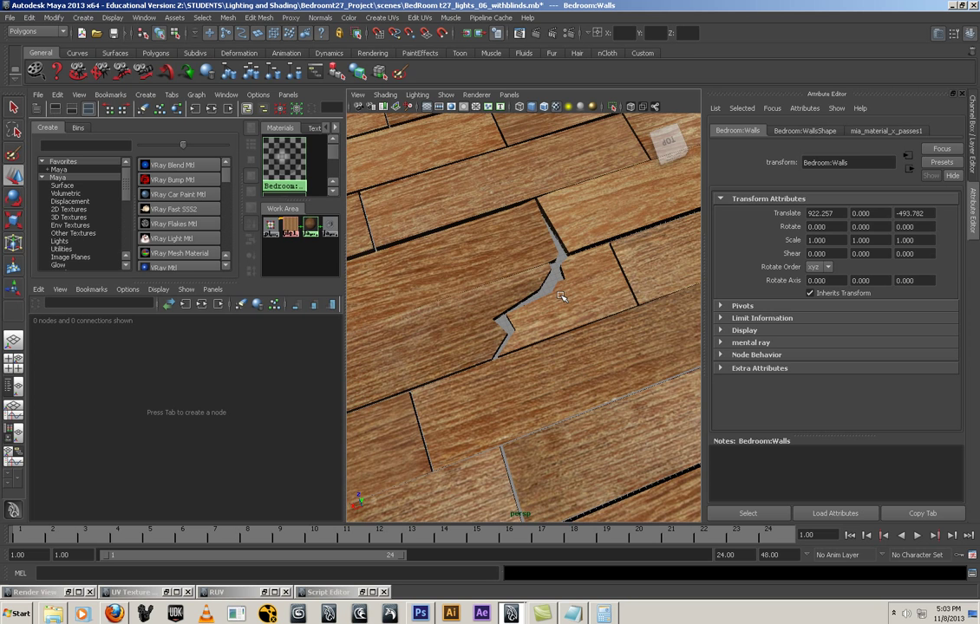
alt+right_drag(534, 300, 511, 335)
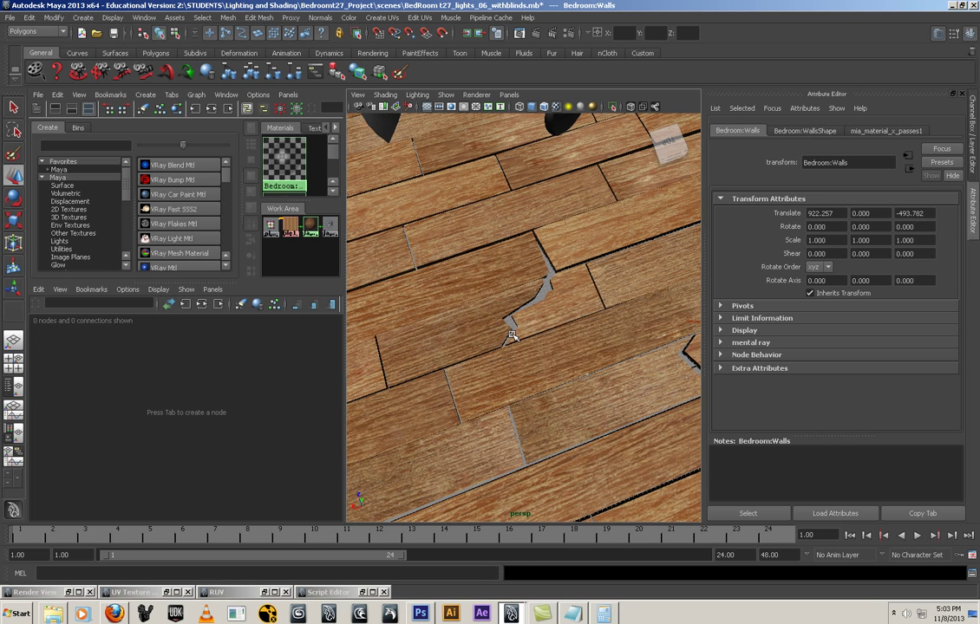
Step: Switch to Firefox, browse the plywood texture image results, and return to Maya to select the broken floor plank
mouse_move(28, 604)
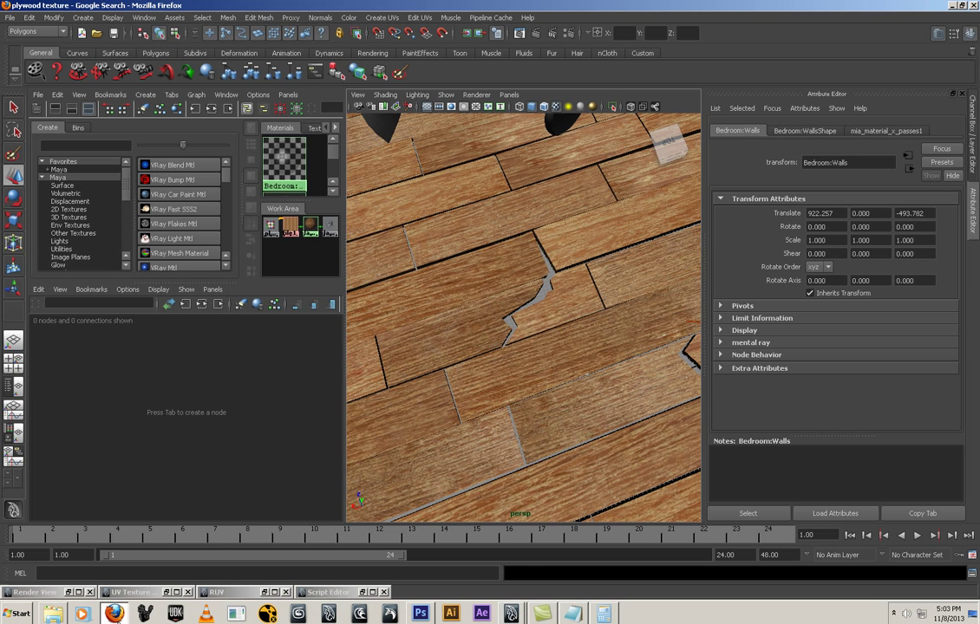
click(104, 542)
key(alt+Tab)
key(alt+Tab)
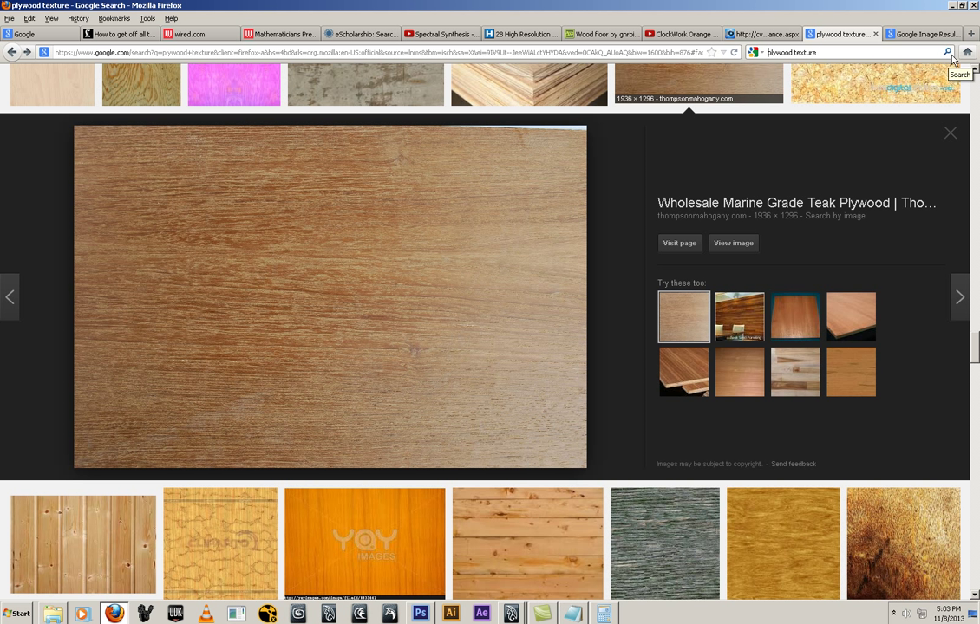
click(779, 50)
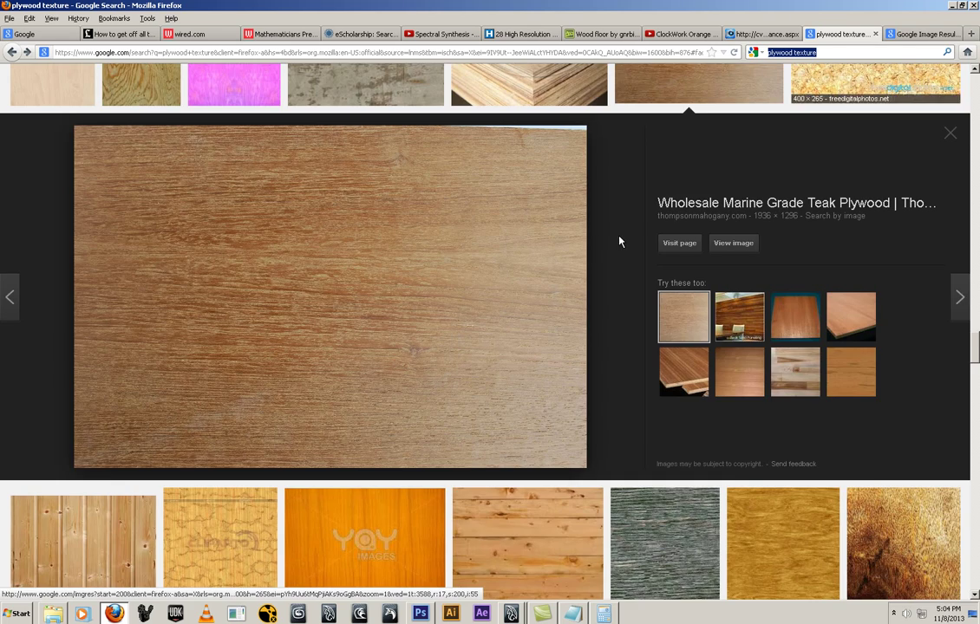
scroll(619, 241, down, 5)
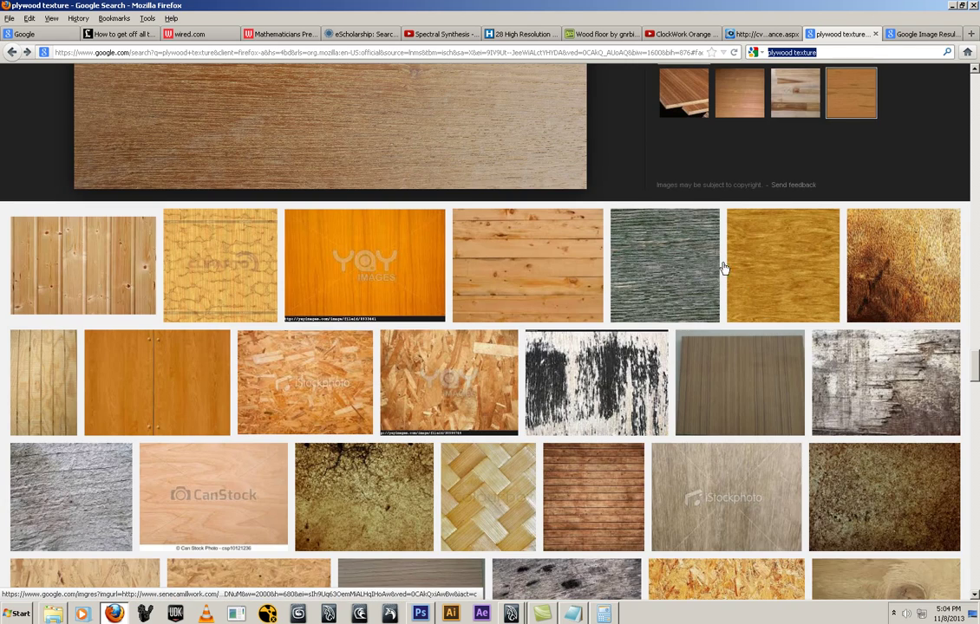
scroll(646, 364, down, 2)
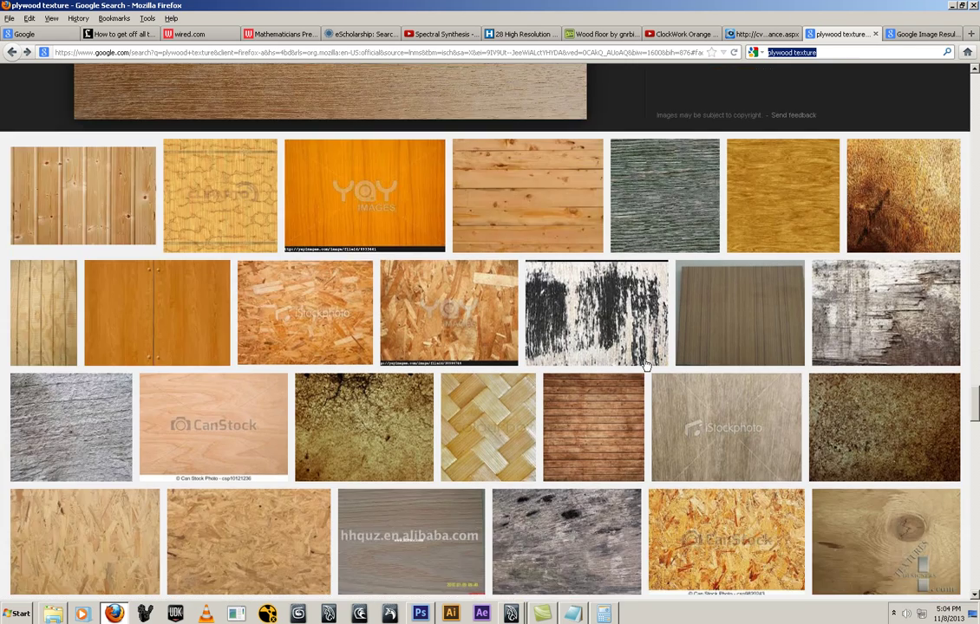
scroll(648, 368, up, 3)
scroll(648, 368, up, 6)
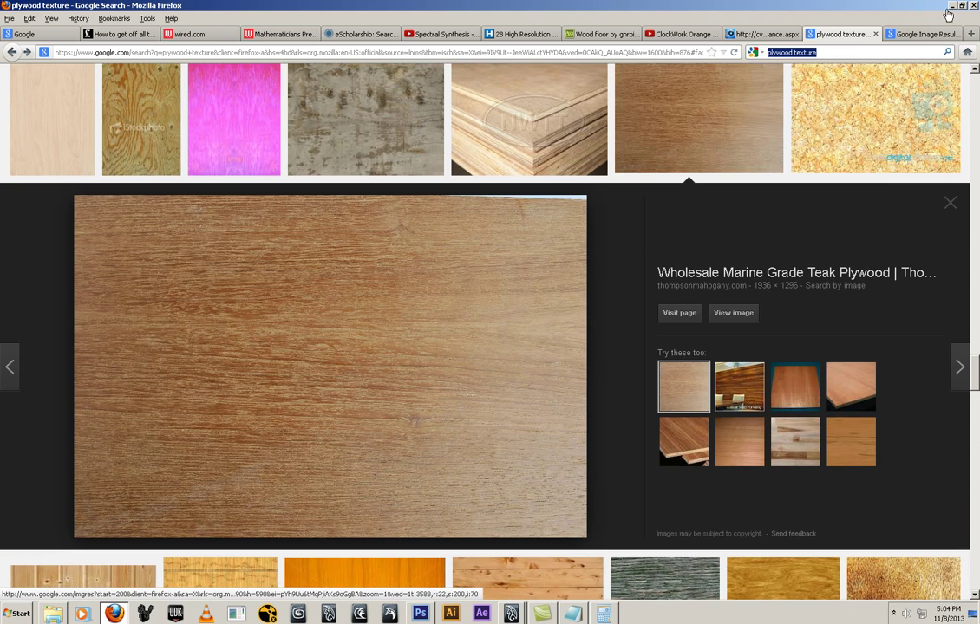
click(952, 6)
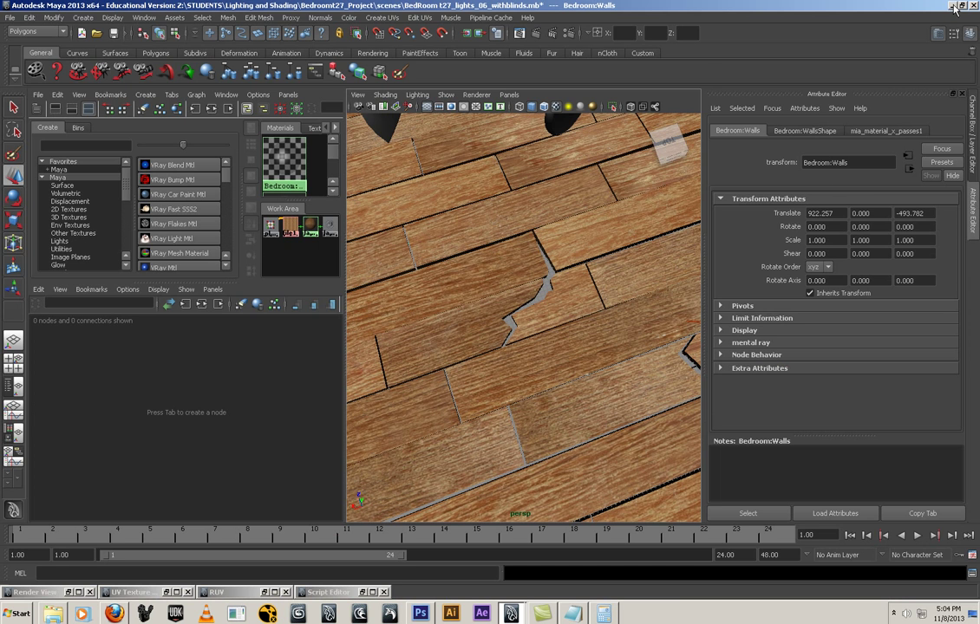
click(547, 288)
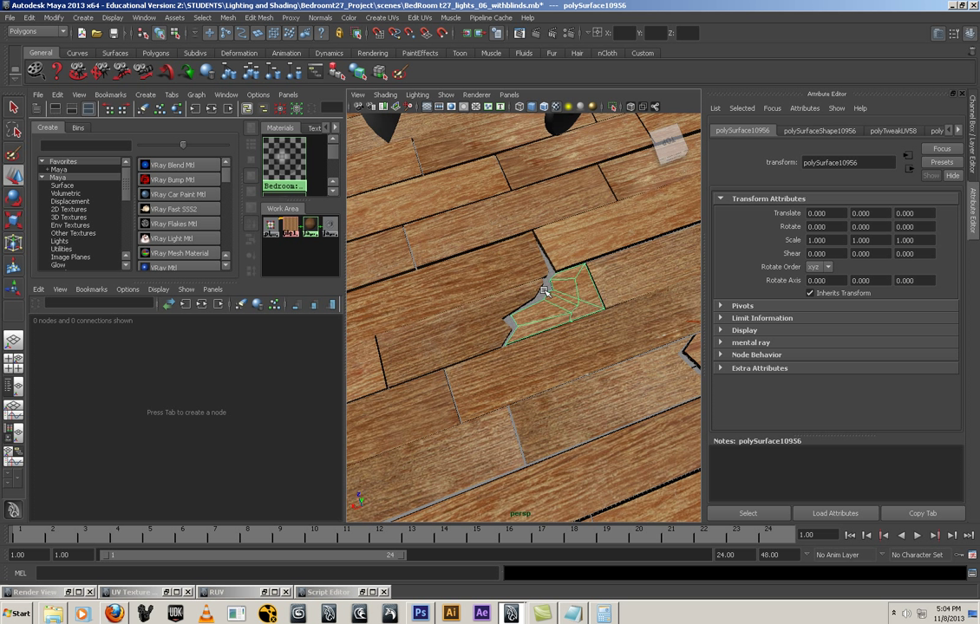
Step: Minimise Maya and the remaining Explorer, Output Window, Notepad and Calculator windows to clear the desktop
click(952, 5)
click(813, 10)
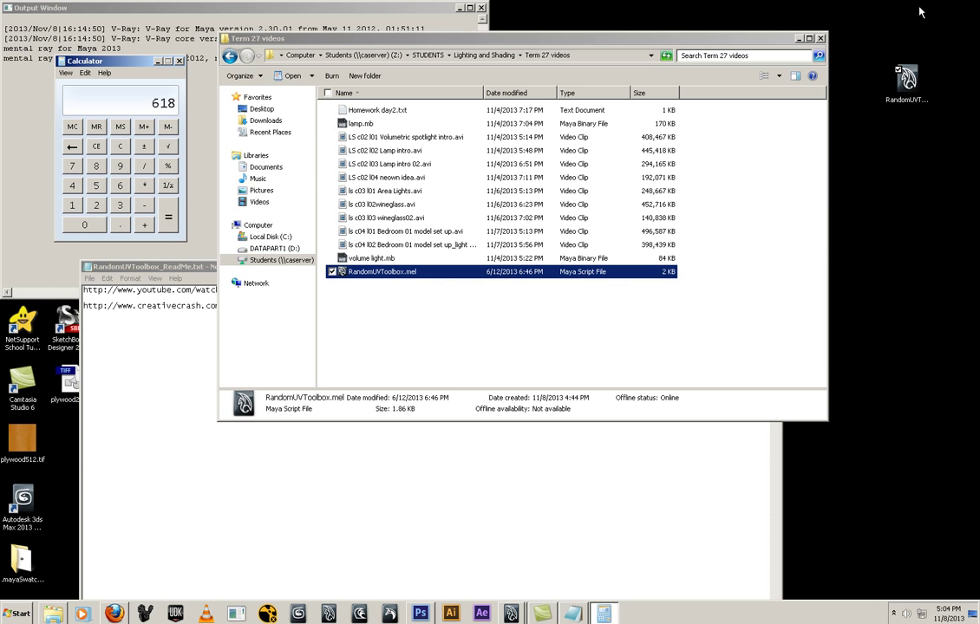
click(806, 40)
click(460, 8)
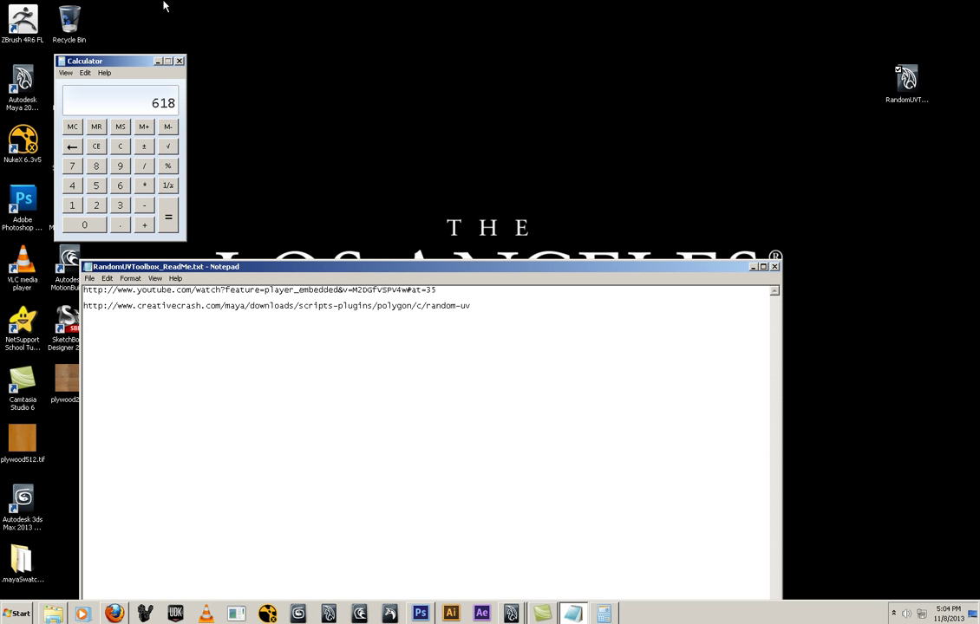
key(super+Down)
click(159, 61)
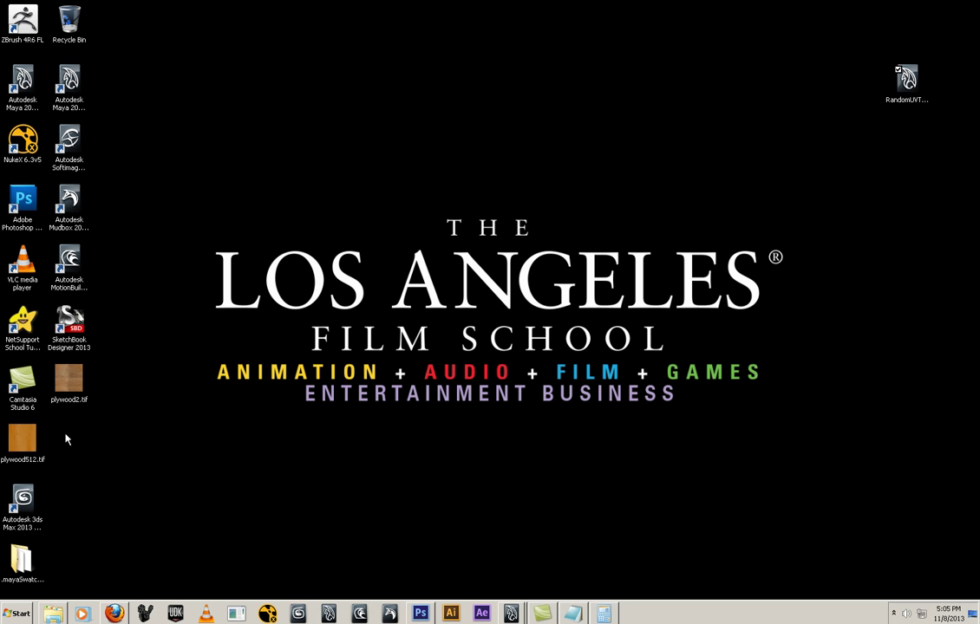
Step: Move plywood2.tif away from the other icons to an empty area of the desktop
drag(204, 398, 208, 397)
click(293, 321)
drag(293, 321, 249, 375)
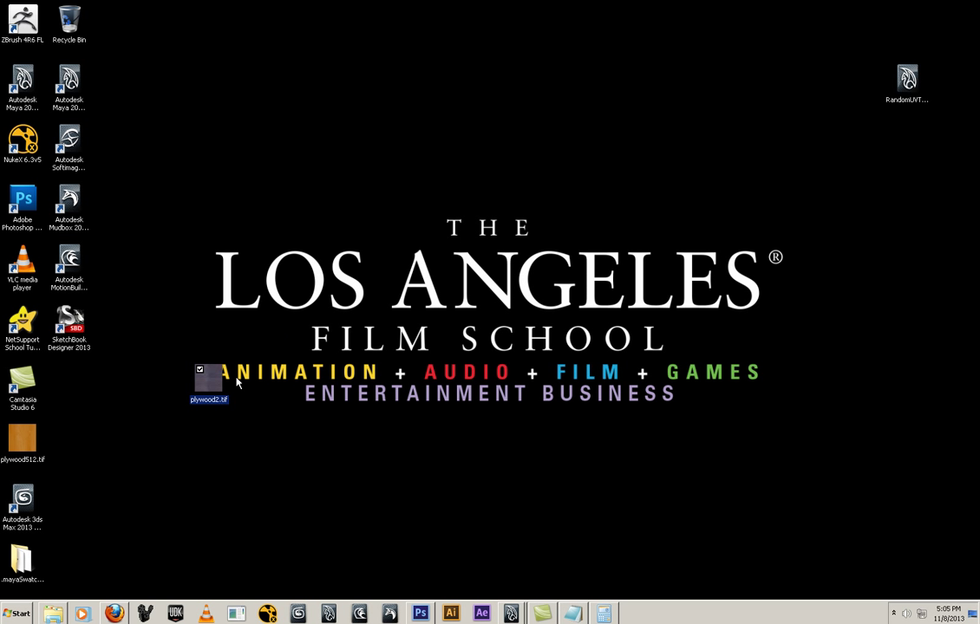
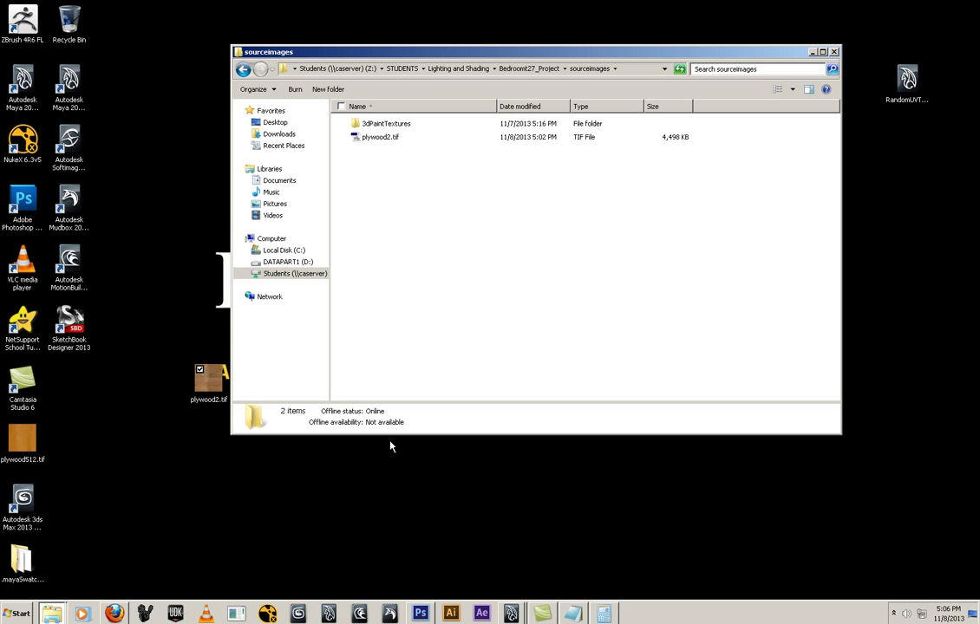
Step: Switch back to Maya, minimise the Render View and Script Editor, and open the attributes of the floor's file1 texture
mouse_move(512, 611)
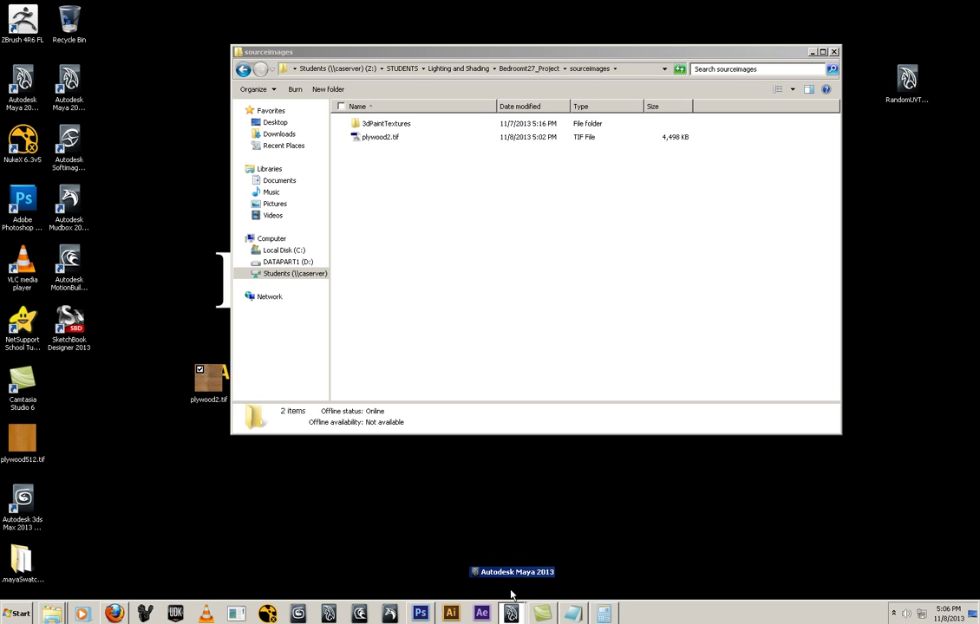
click(510, 588)
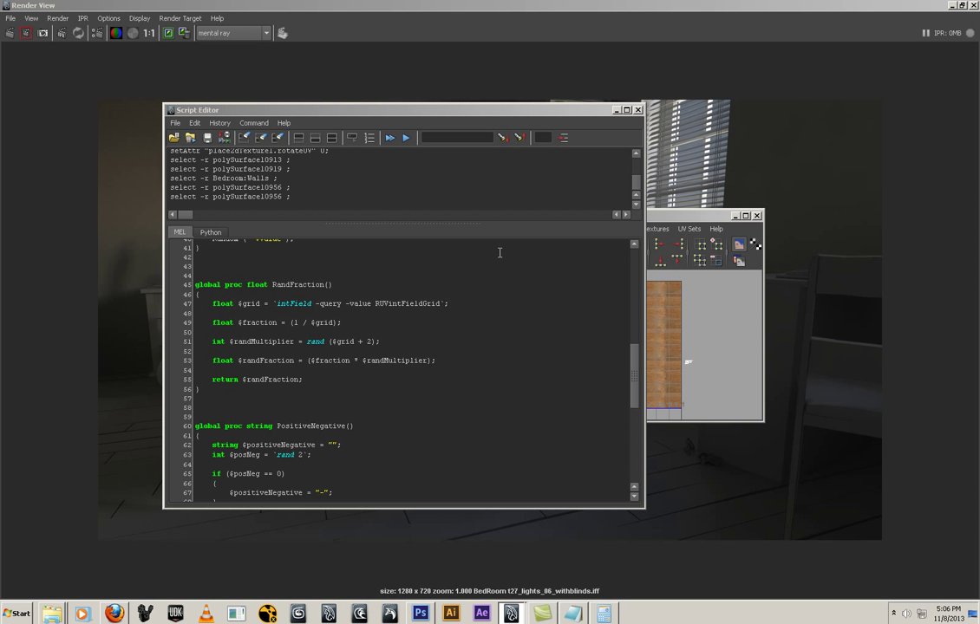
click(951, 6)
click(617, 110)
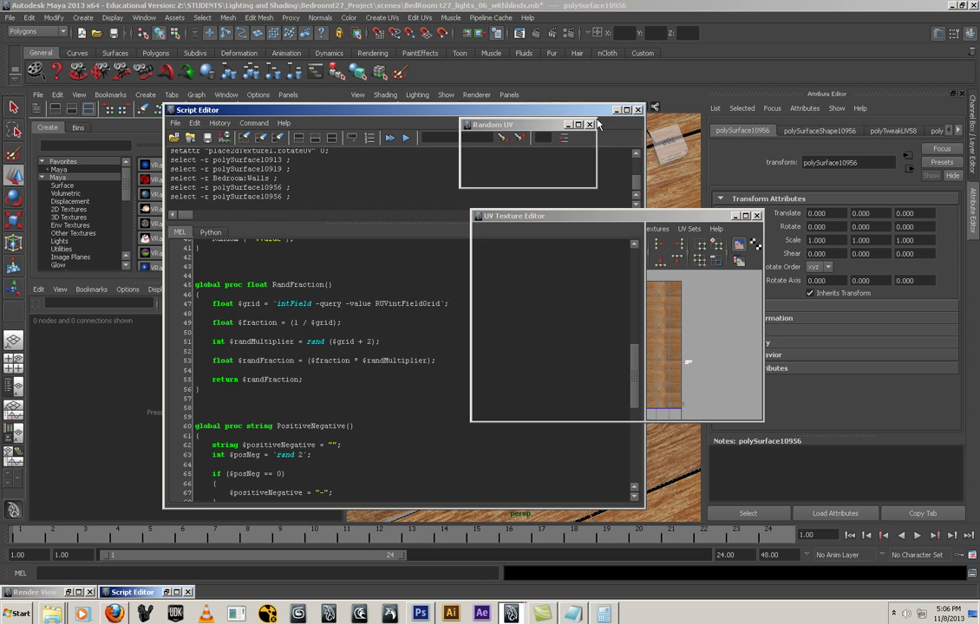
click(291, 226)
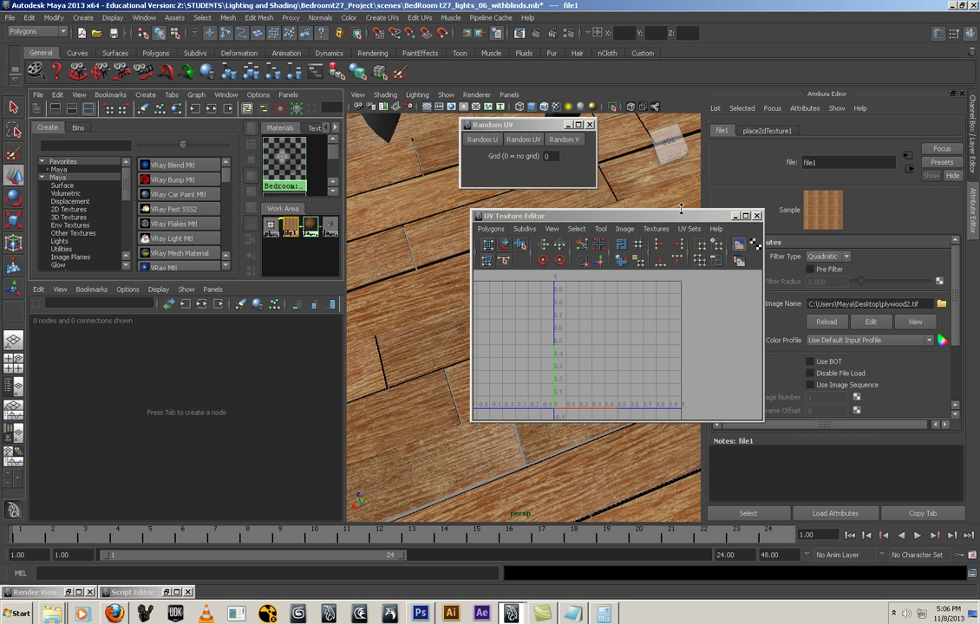
Step: Relink the file1 texture's image to plywood2.tif in the Bedroomt27_Project sourceimages folder on the Z: drive
drag(590, 215, 453, 295)
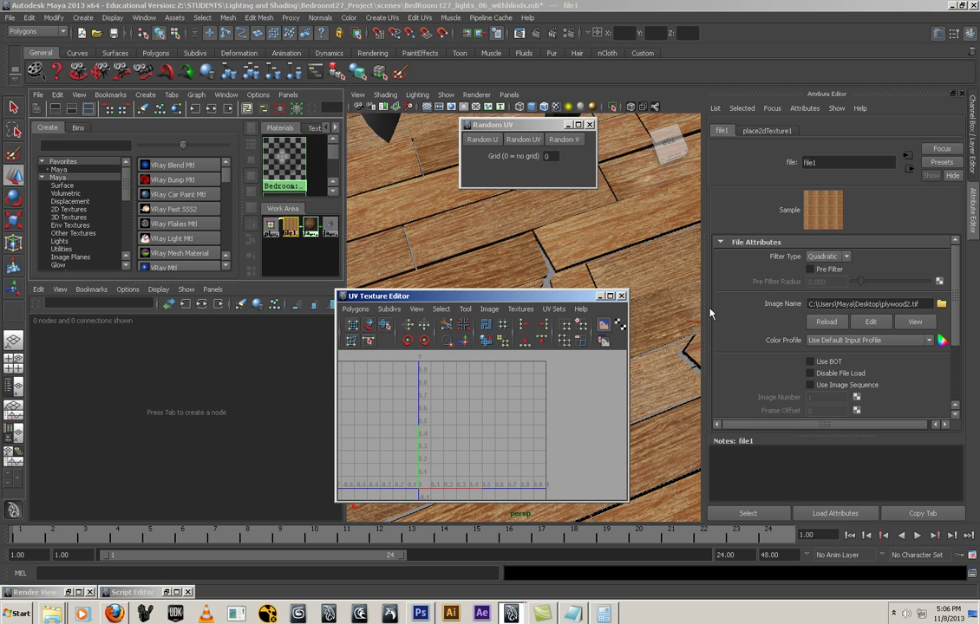
click(942, 304)
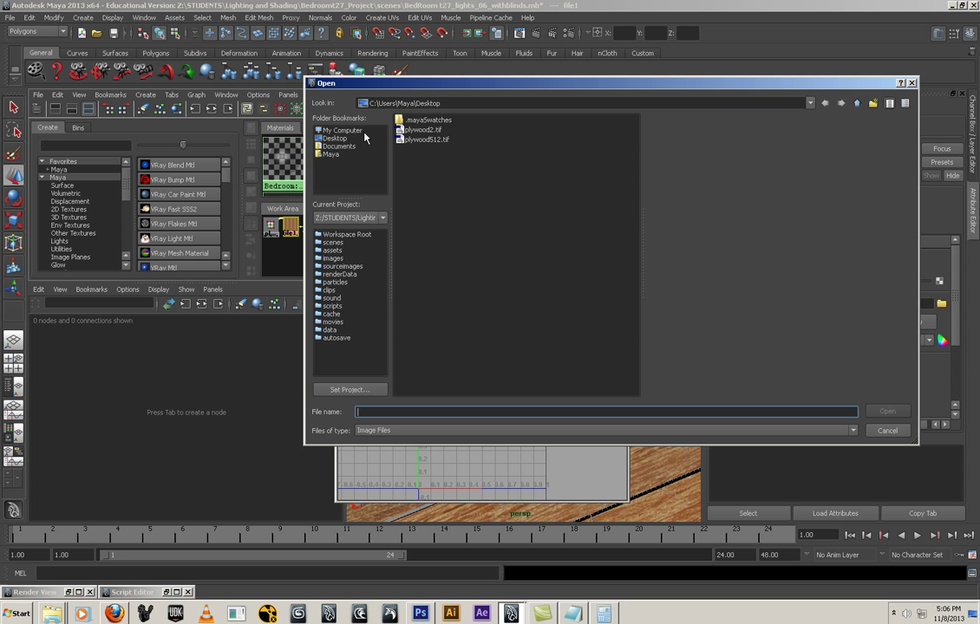
click(342, 130)
double_click(422, 146)
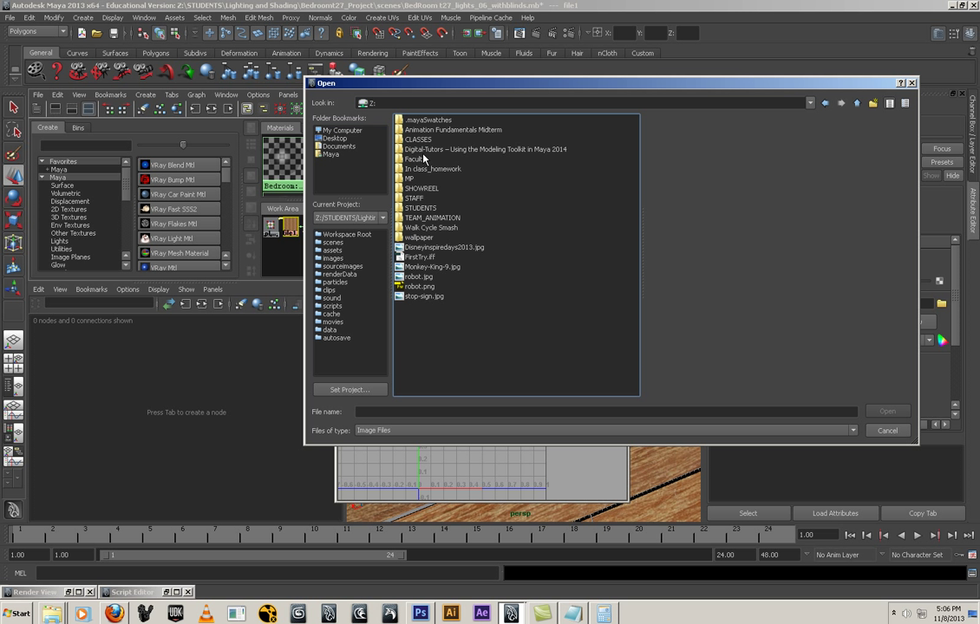
click(419, 210)
double_click(419, 210)
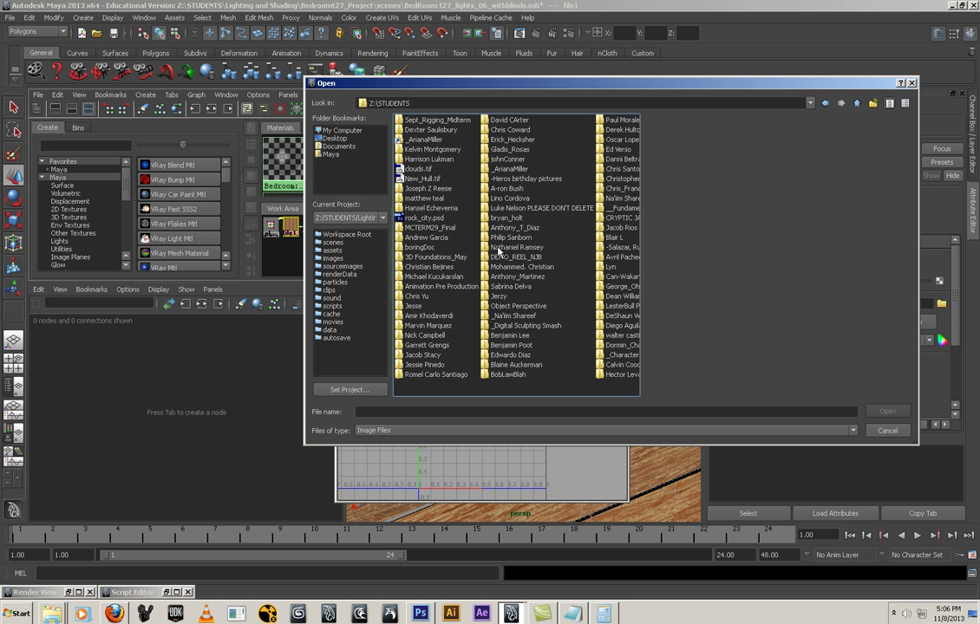
text(li)
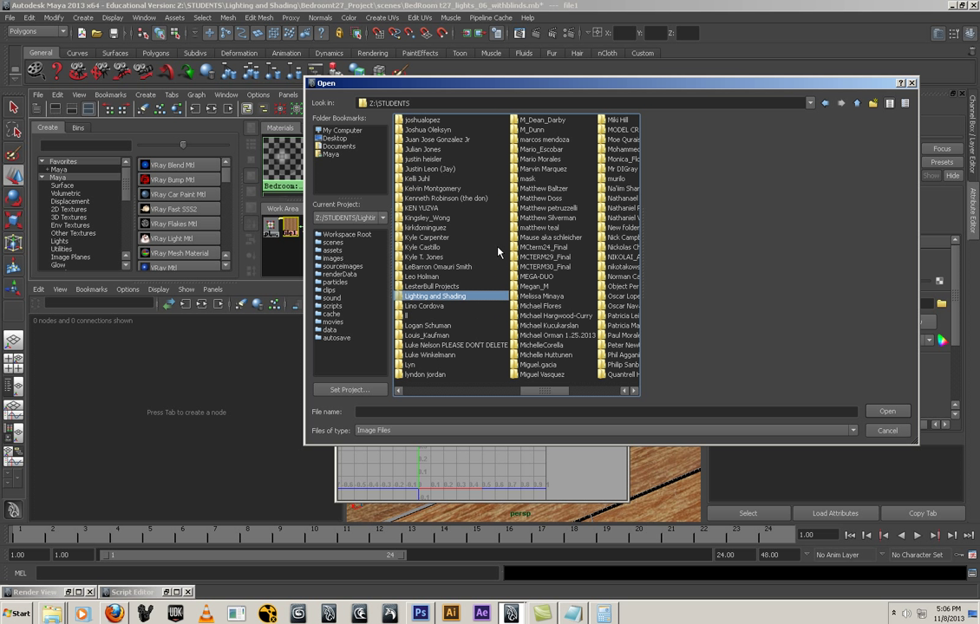
double_click(447, 299)
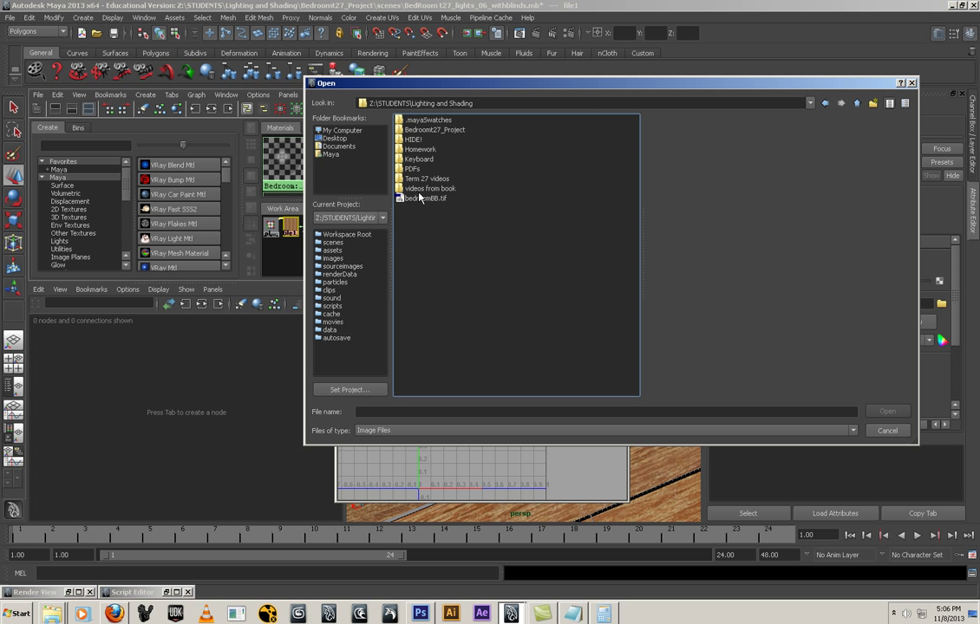
double_click(444, 131)
double_click(423, 237)
click(423, 130)
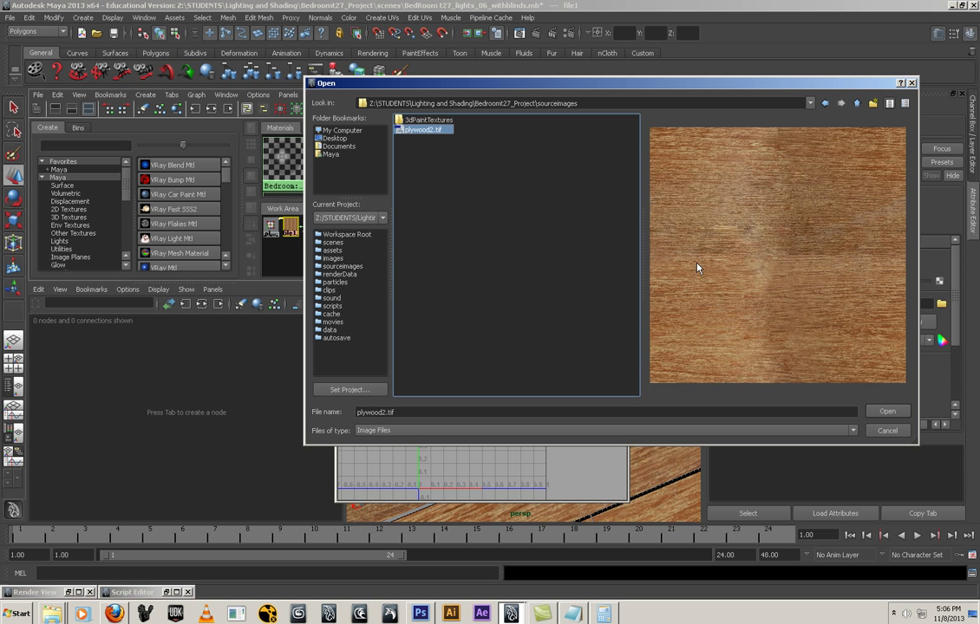
click(886, 411)
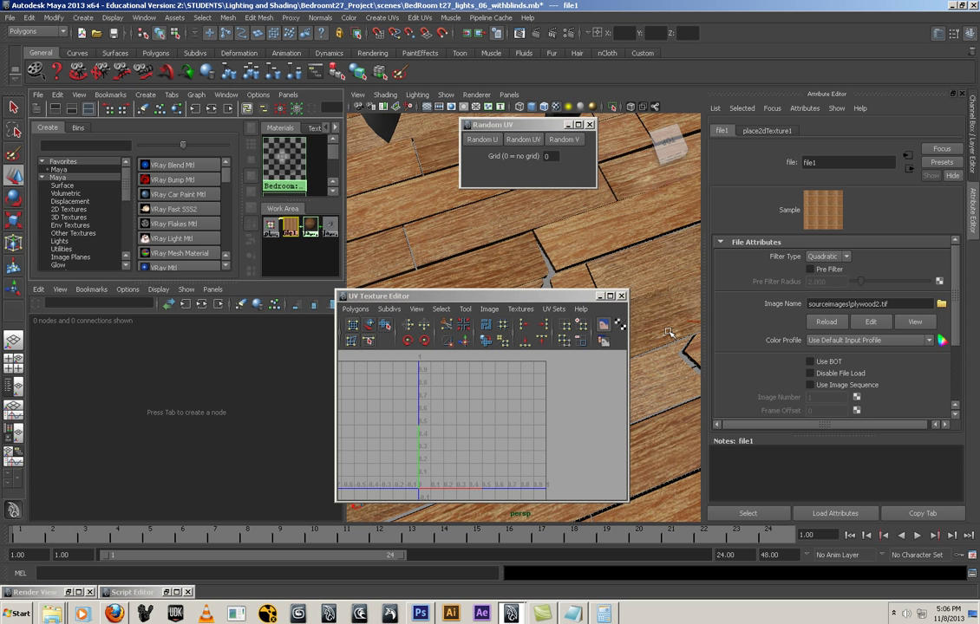
Step: Minimise the UV Texture Editor and Random UV windows, and make the Hypershade taller and wider
click(600, 296)
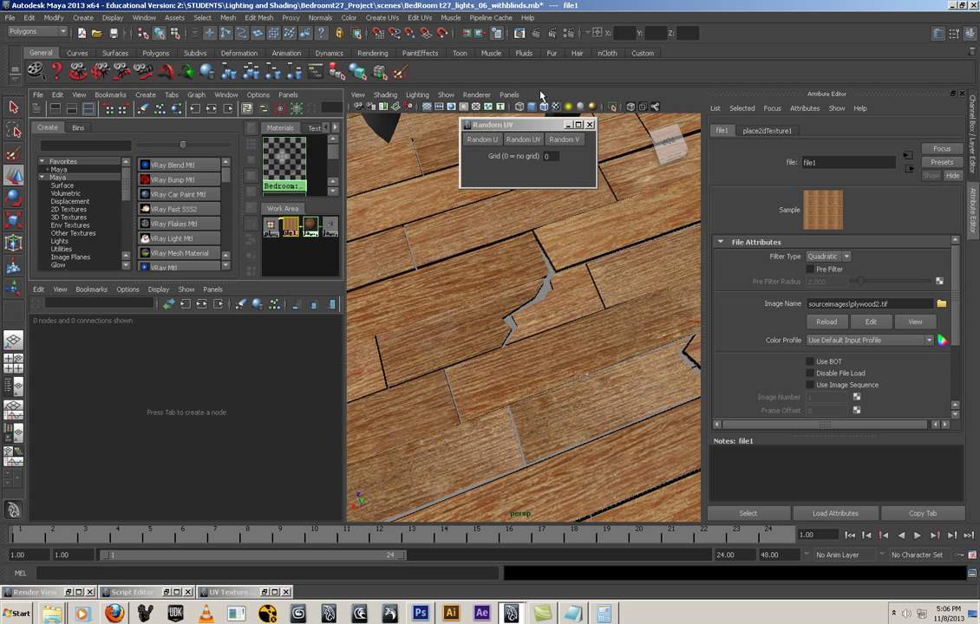
click(568, 125)
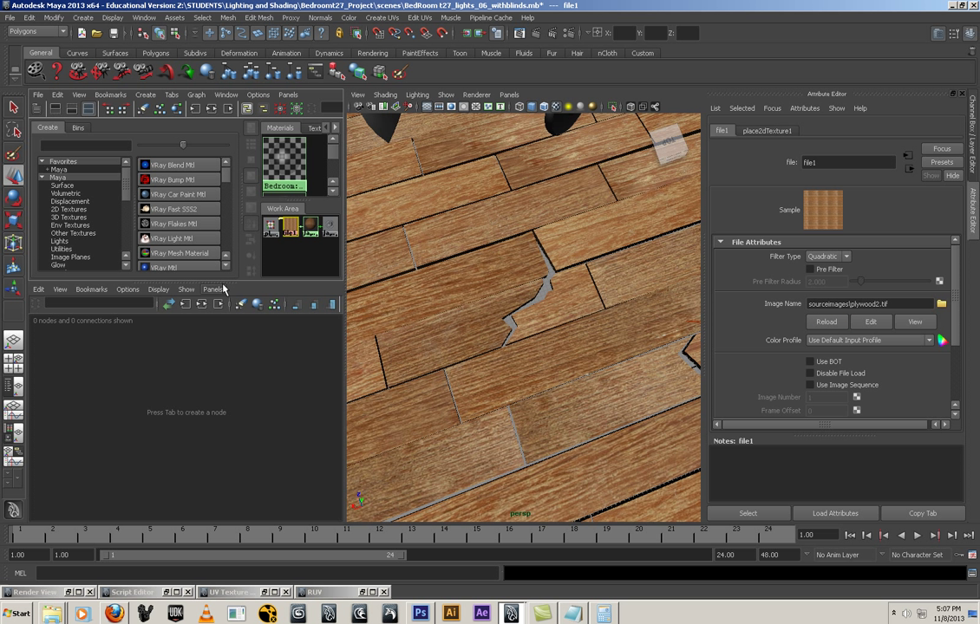
drag(223, 284, 195, 434)
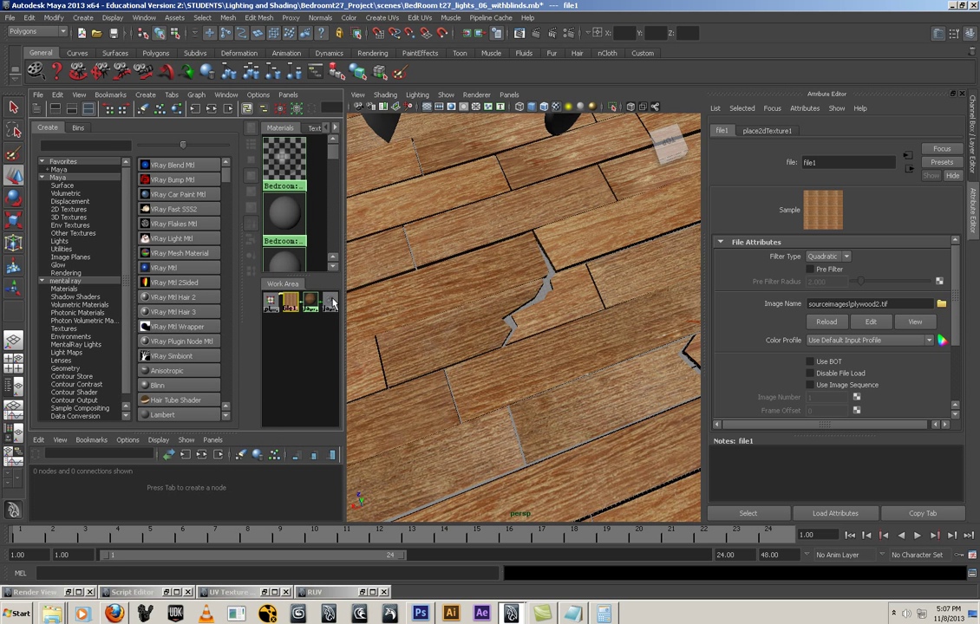
drag(343, 302, 457, 290)
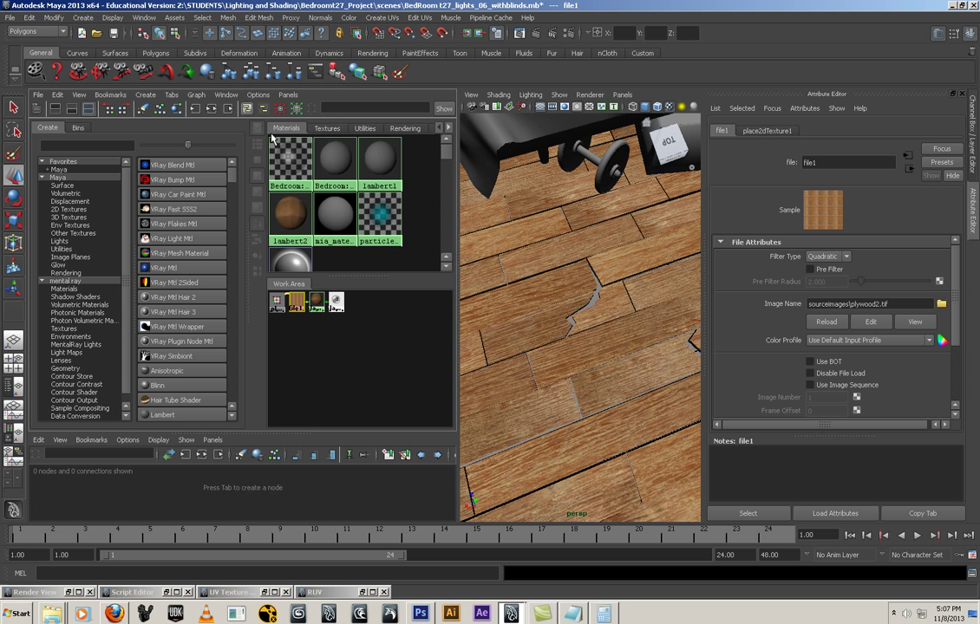
Step: List the scene's textures in the Hypershade, enlarge it over the empty node area below, and bring the bed and floor into view
click(325, 129)
scroll(316, 227, down, 2)
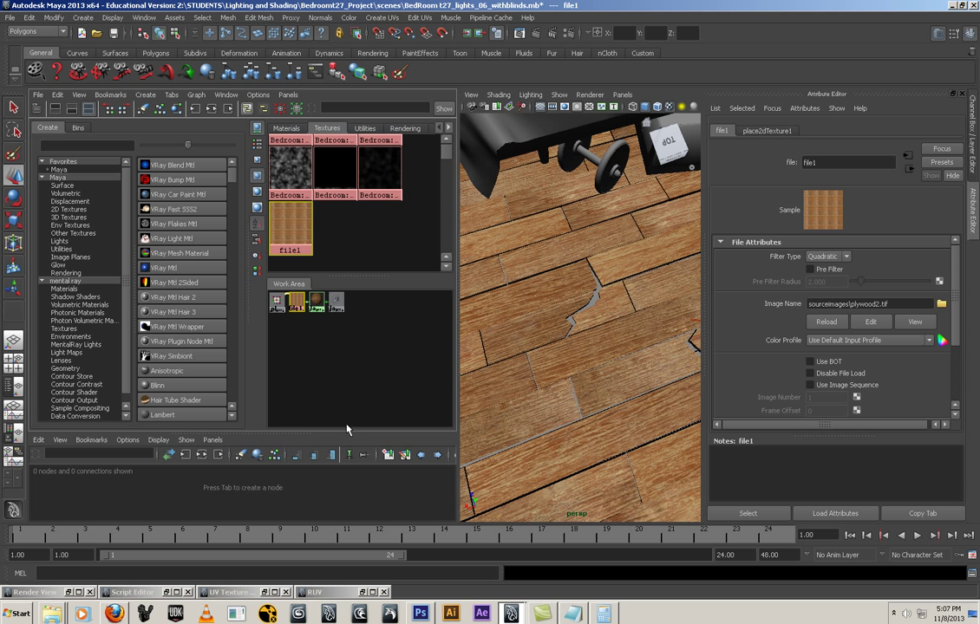
drag(346, 429, 306, 475)
alt+drag(611, 338, 507, 339)
alt+drag(696, 368, 592, 403)
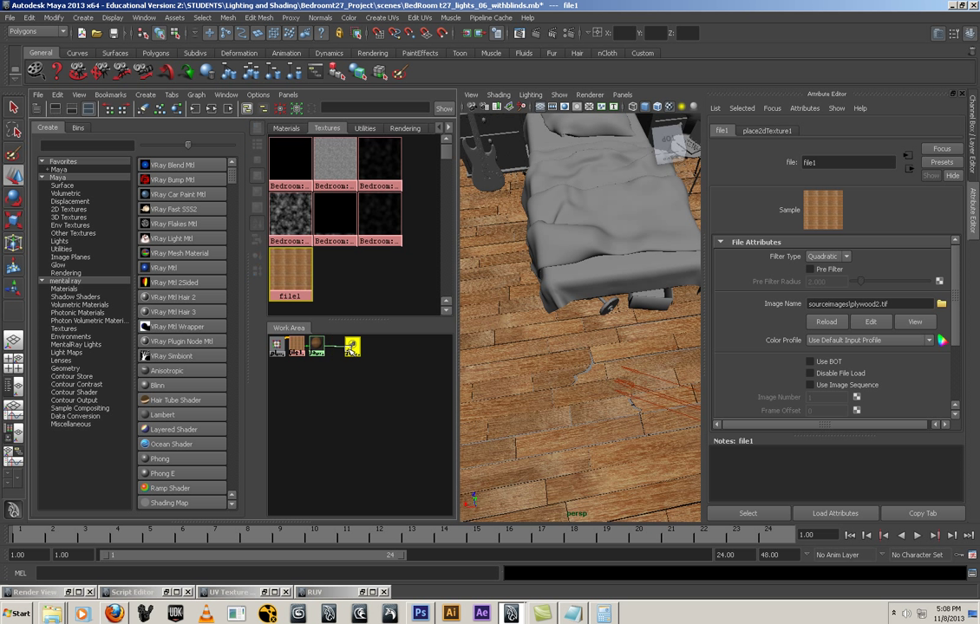
Step: Create a mental ray Mia_material_x_passes material, place it below lambert2 in the work area, and connect file1 to its diffuse color
click(324, 346)
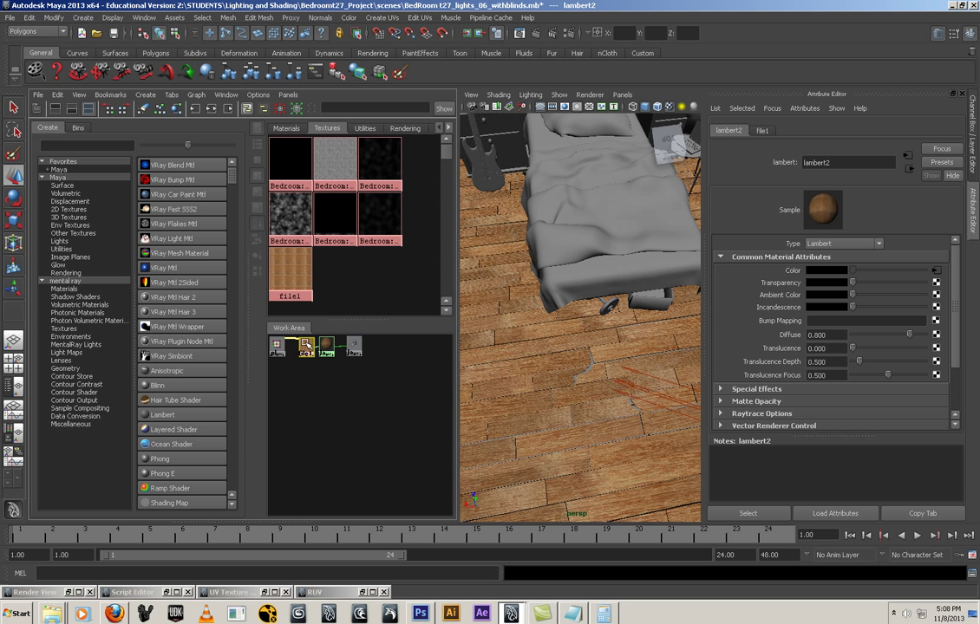
click(290, 286)
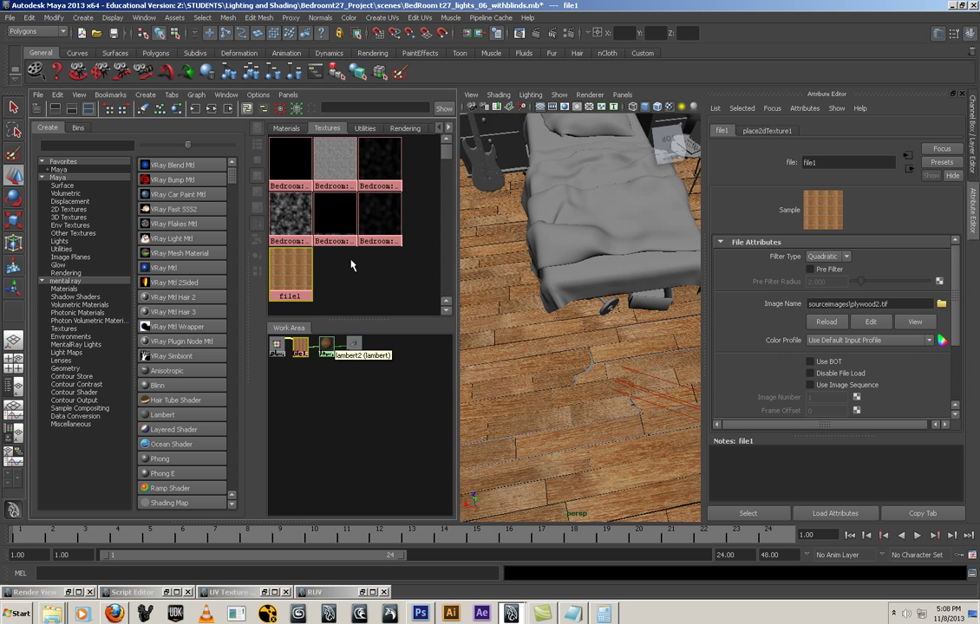
click(145, 94)
mouse_move(146, 113)
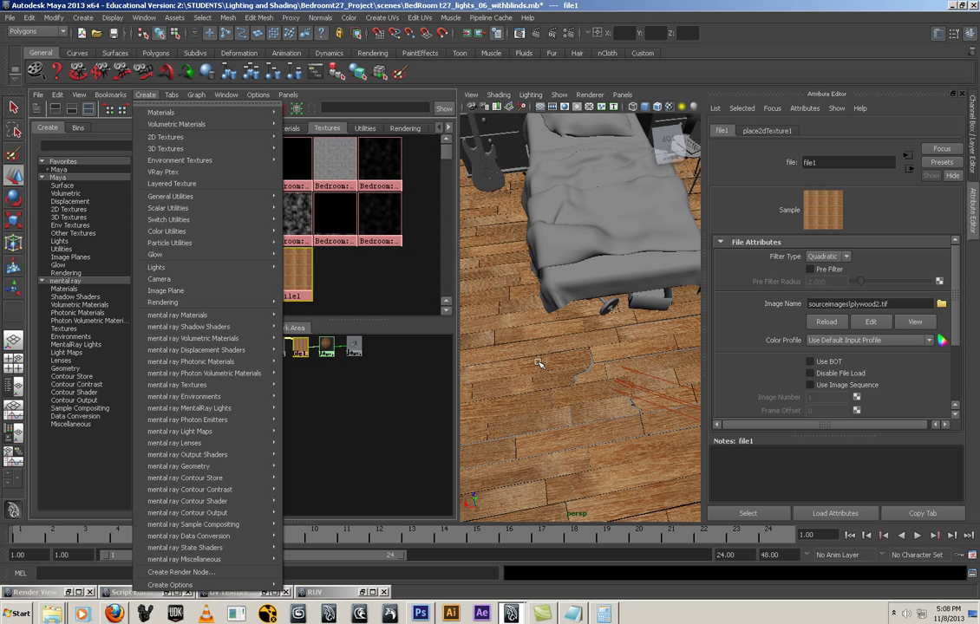
mouse_move(252, 316)
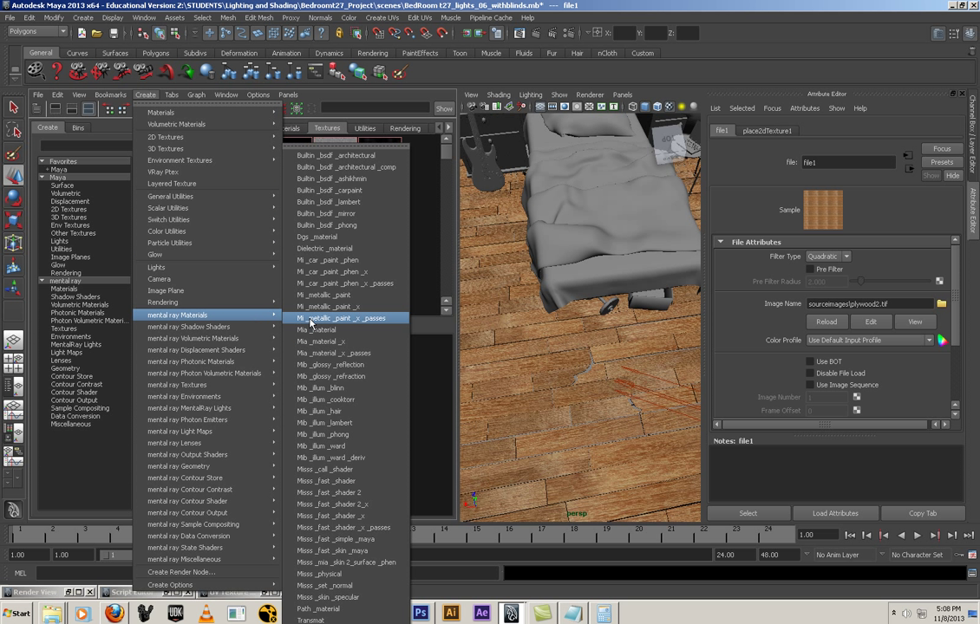
click(336, 354)
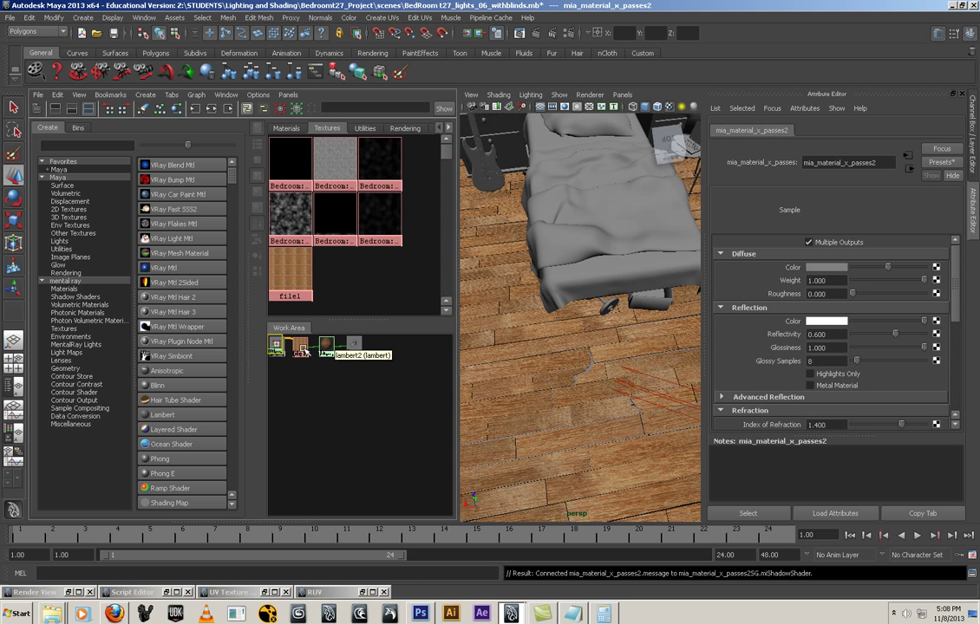
drag(274, 345, 325, 374)
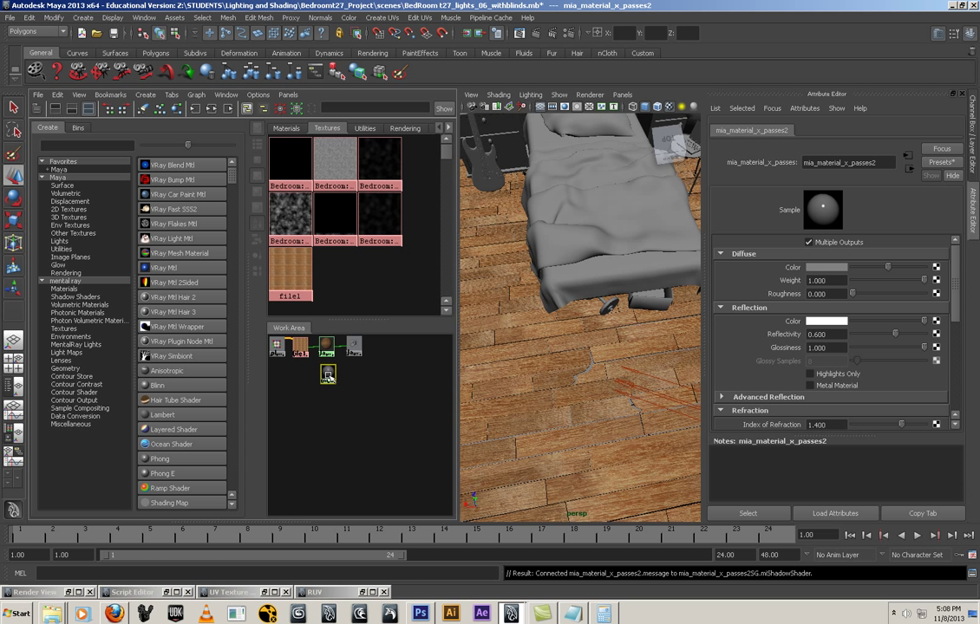
alt+middle_drag(349, 391, 399, 395)
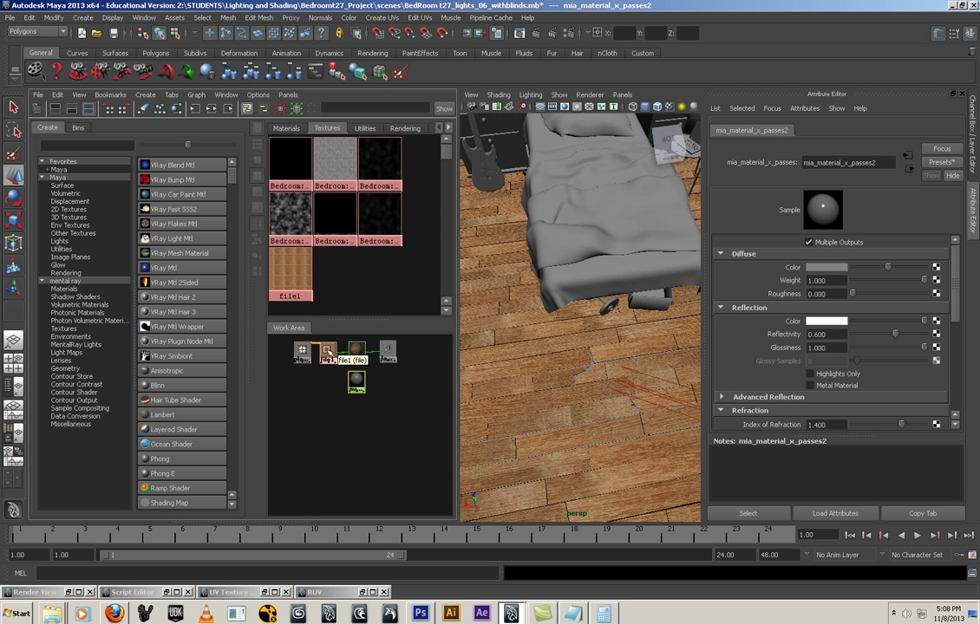
middle_drag(327, 351, 939, 270)
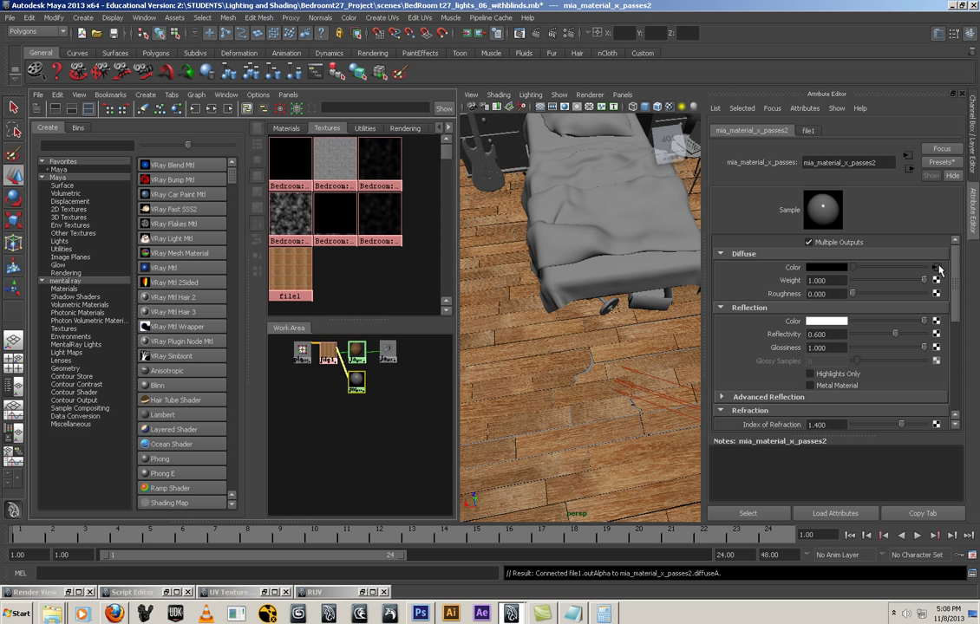
Step: Select the floor objects that use the lambert2 material
click(503, 355)
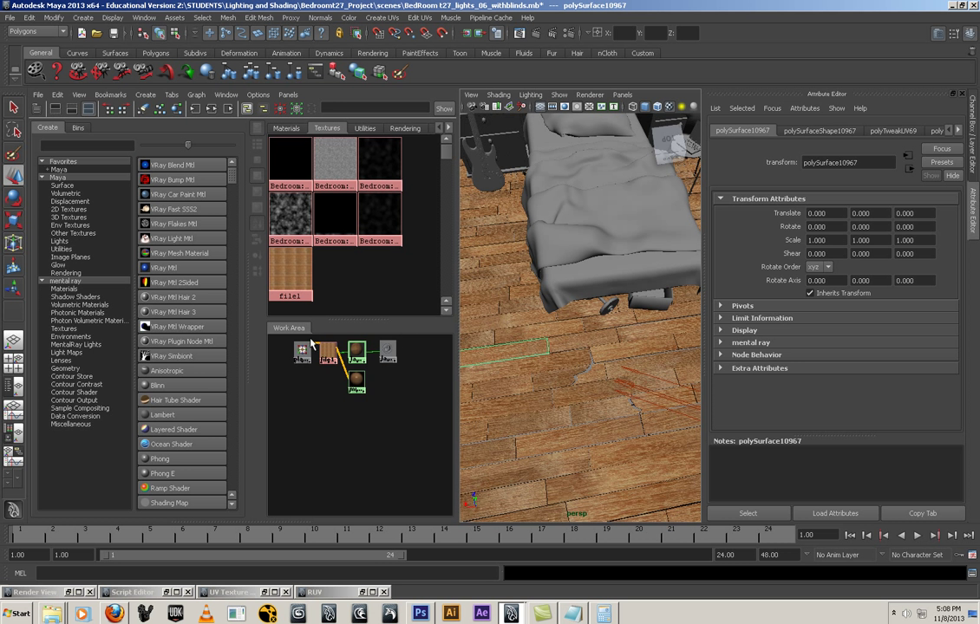
right_drag(355, 351, 404, 312)
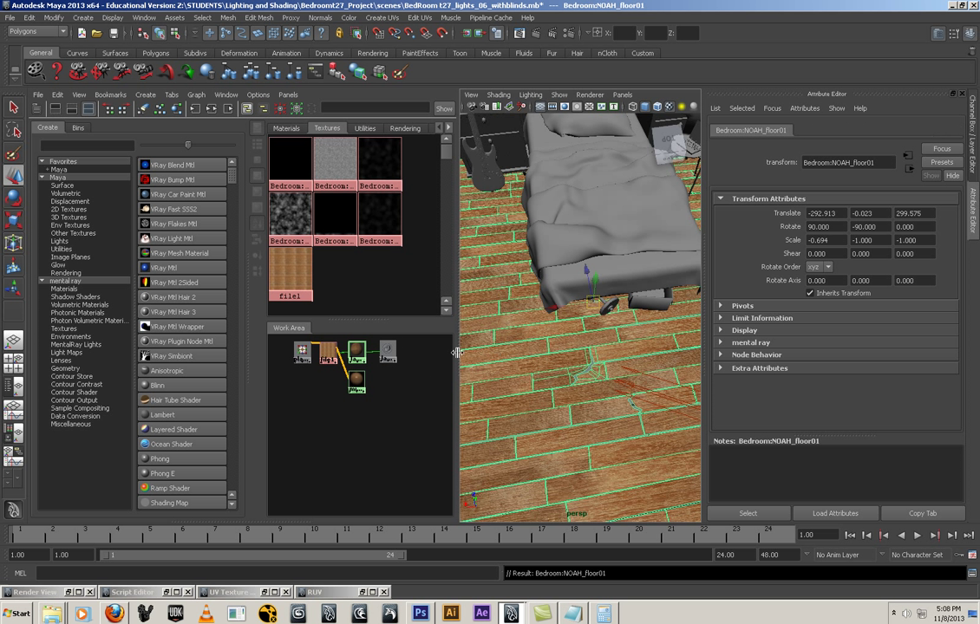
right_drag(357, 352, 317, 301)
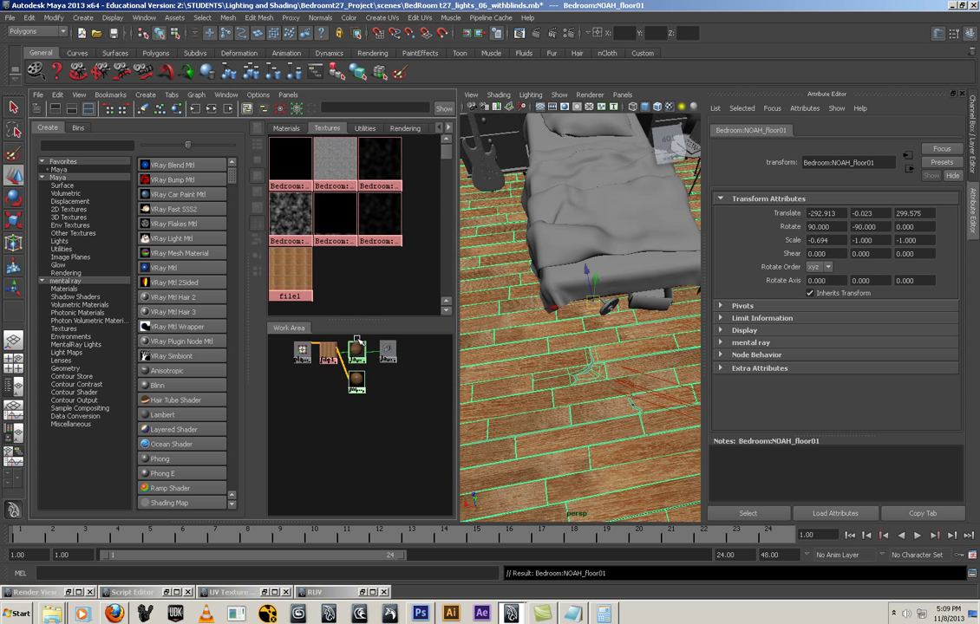
Step: Apply the GlossyFinish preset to mia_material_x_passes2, replacing its current settings
click(355, 381)
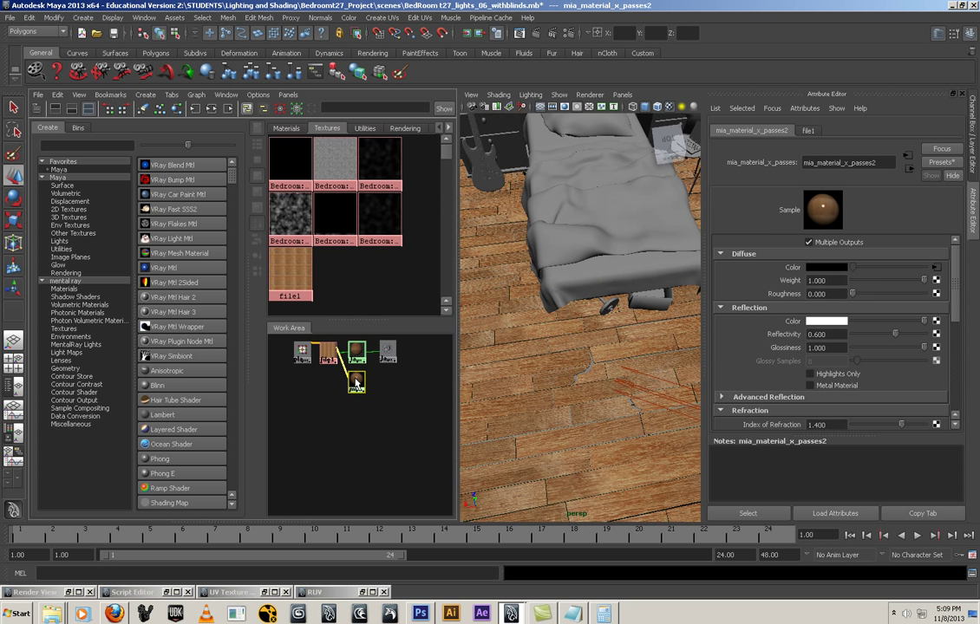
click(942, 163)
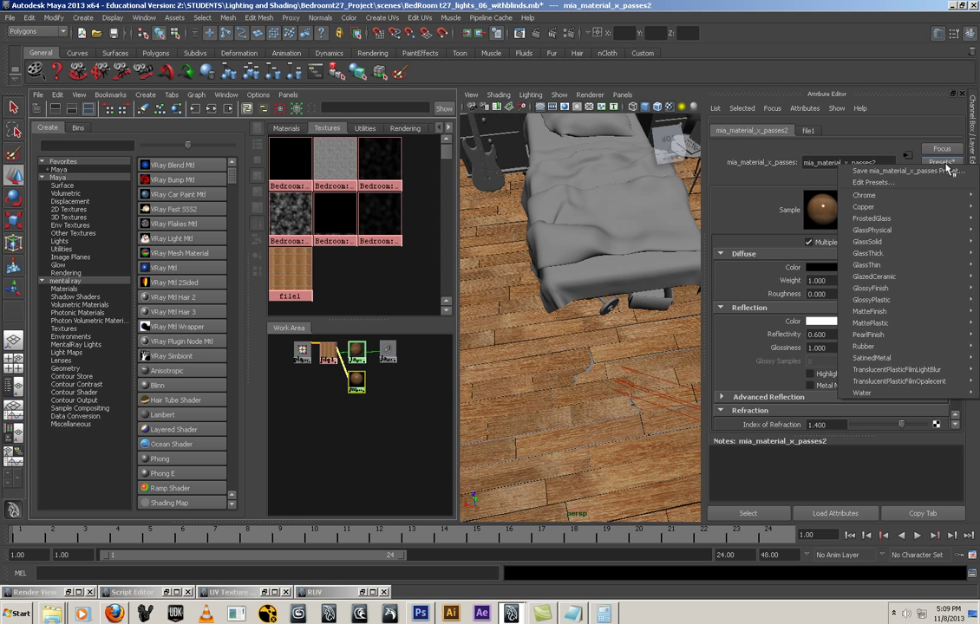
mouse_move(930, 287)
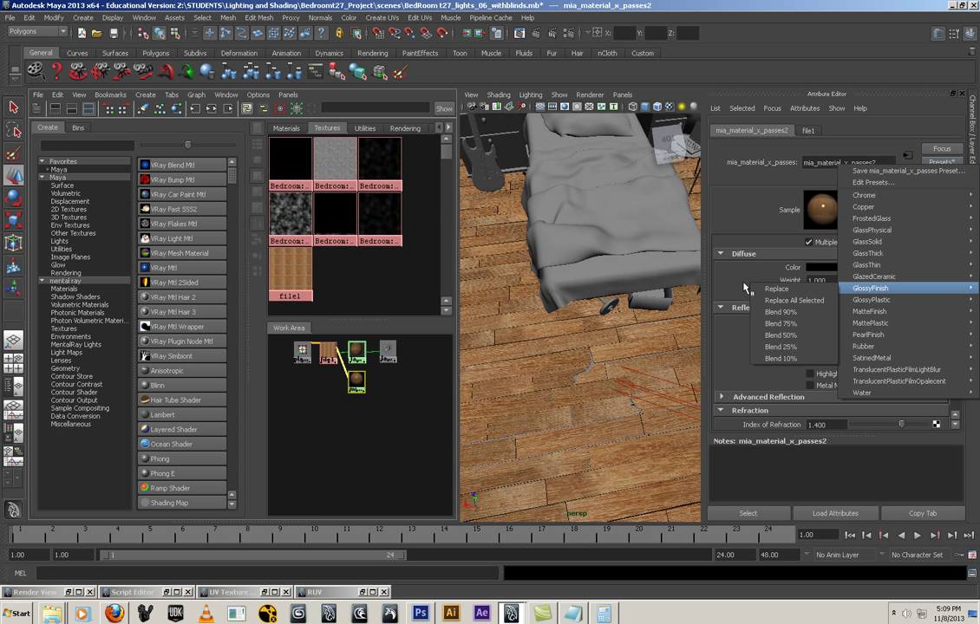
click(774, 289)
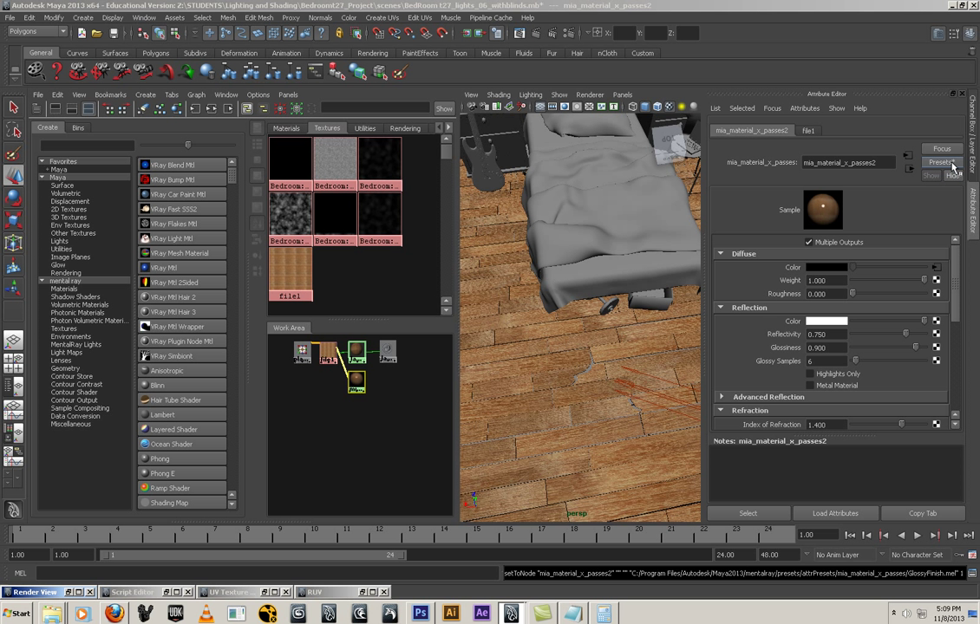
Step: Open Maya Help in Firefox, follow the mental ray Manual link to architectural-library.pdf, and zoom the document out
click(527, 17)
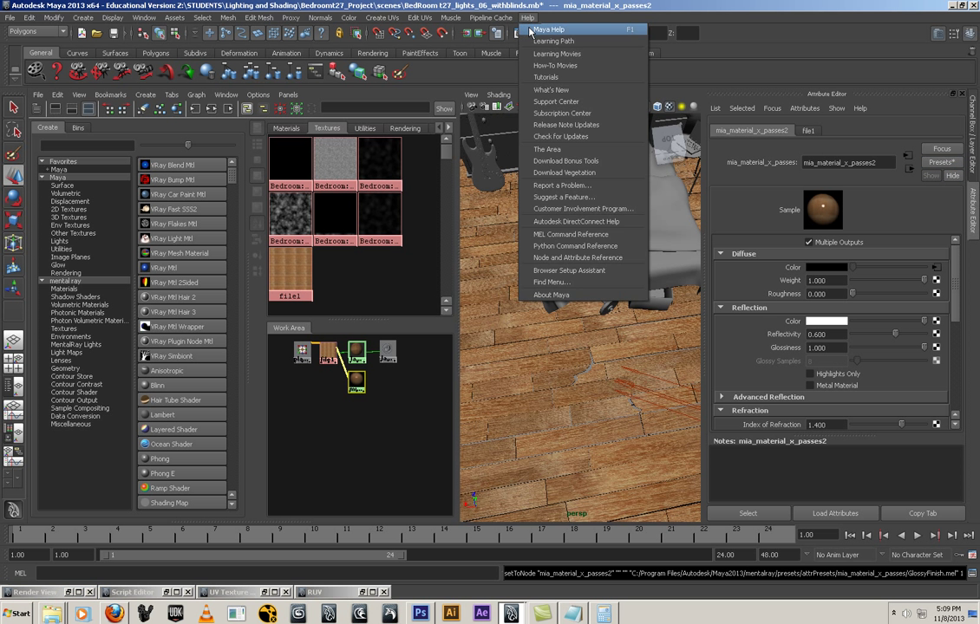
click(548, 30)
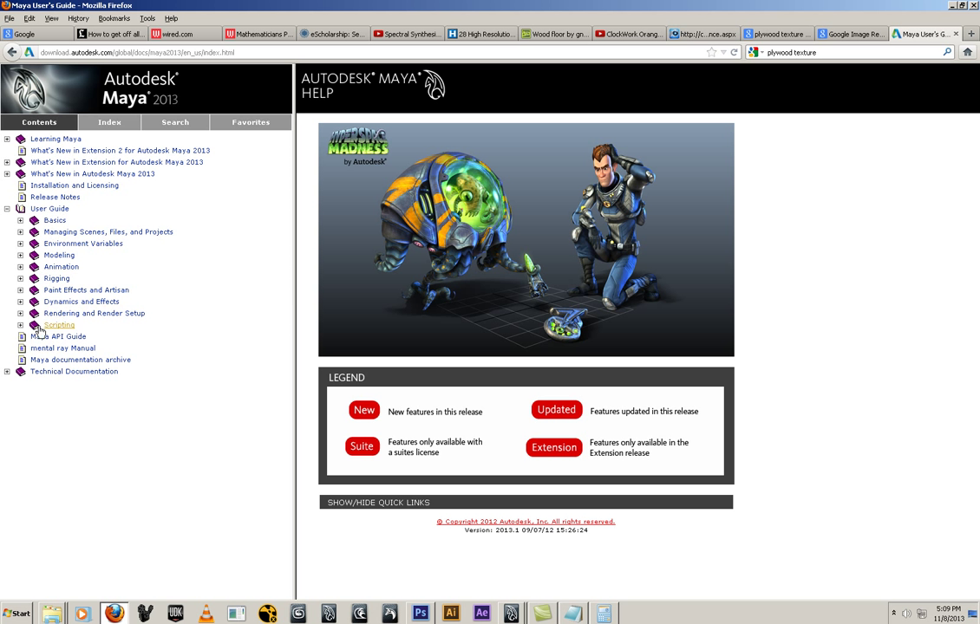
click(65, 350)
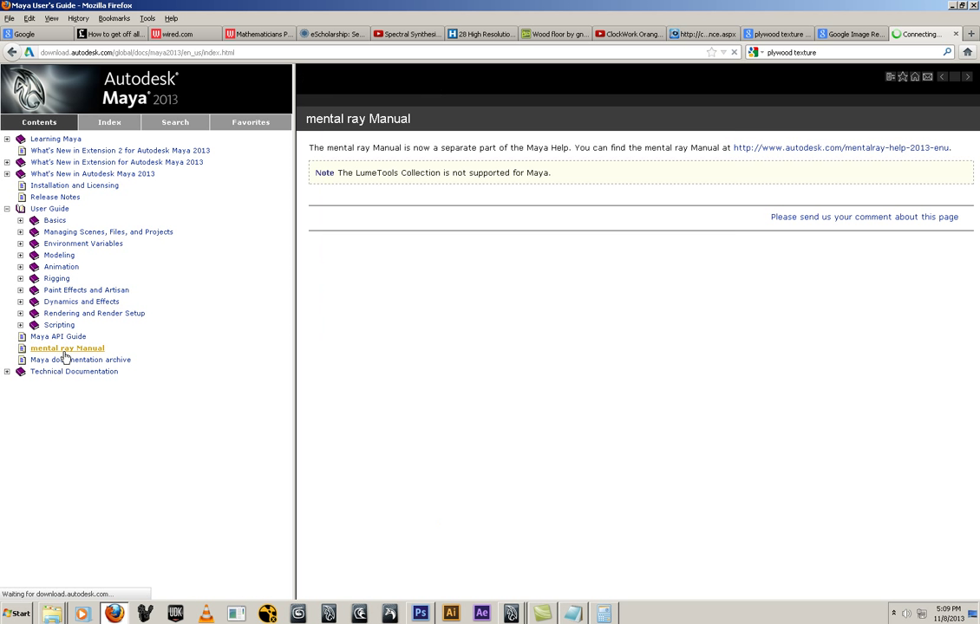
click(789, 149)
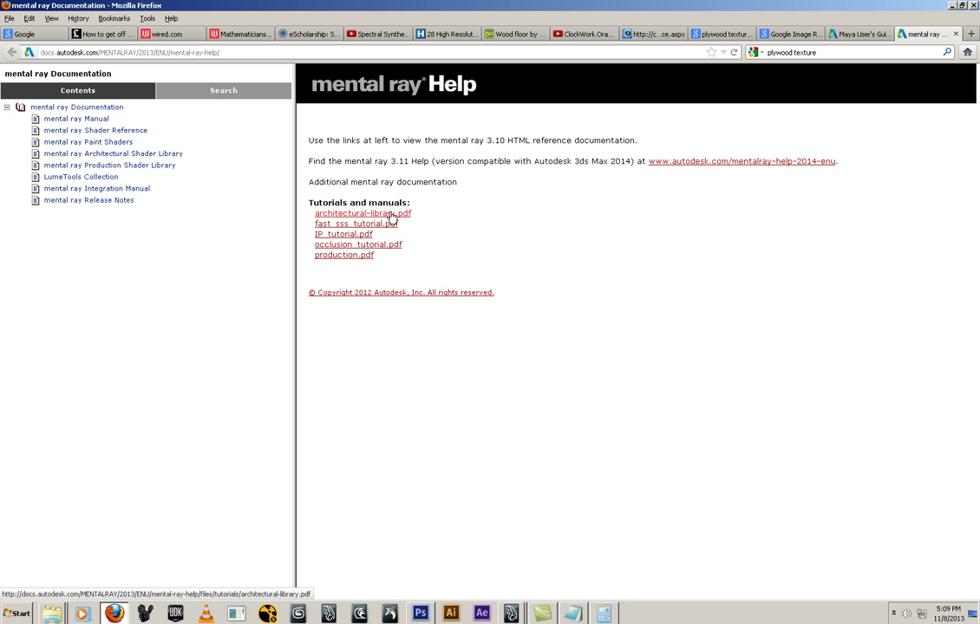
click(392, 217)
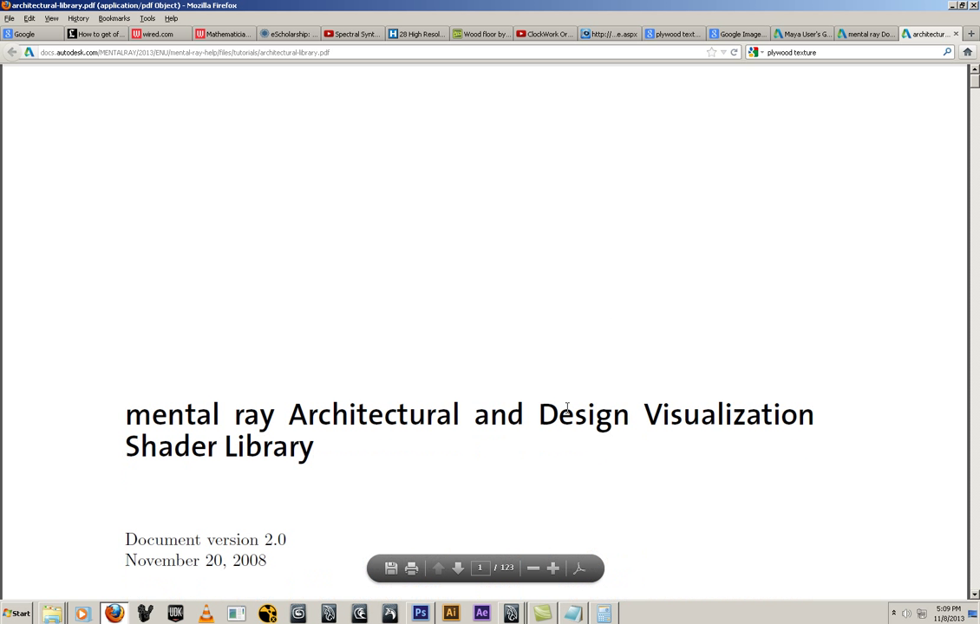
click(534, 569)
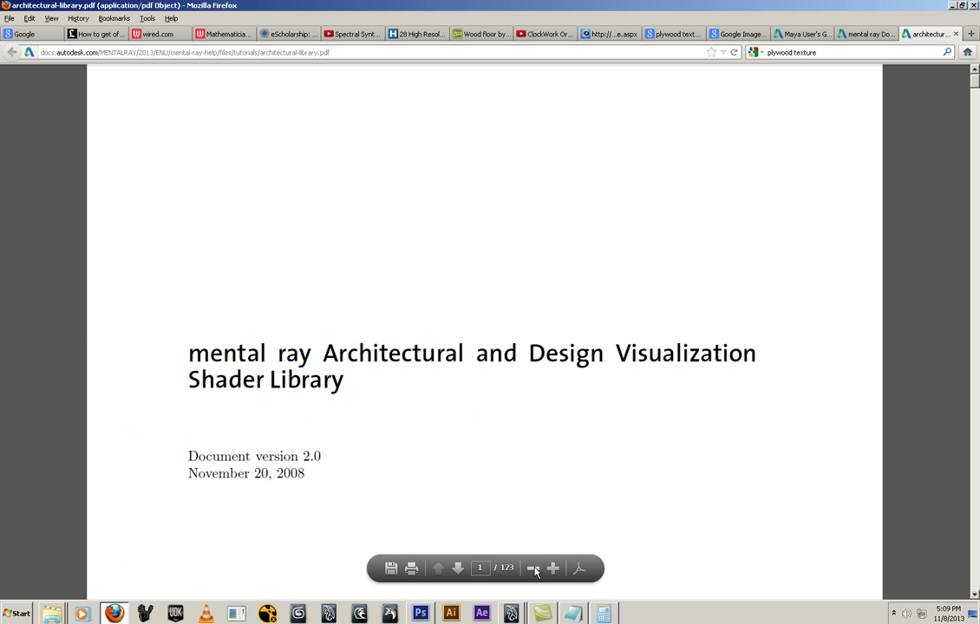
Step: Find and read section 2.6.2.1, General Rules of Thumb for Glossy Wood, Flooring, etc., in the architectural library PDF
click(535, 569)
click(534, 569)
click(534, 569)
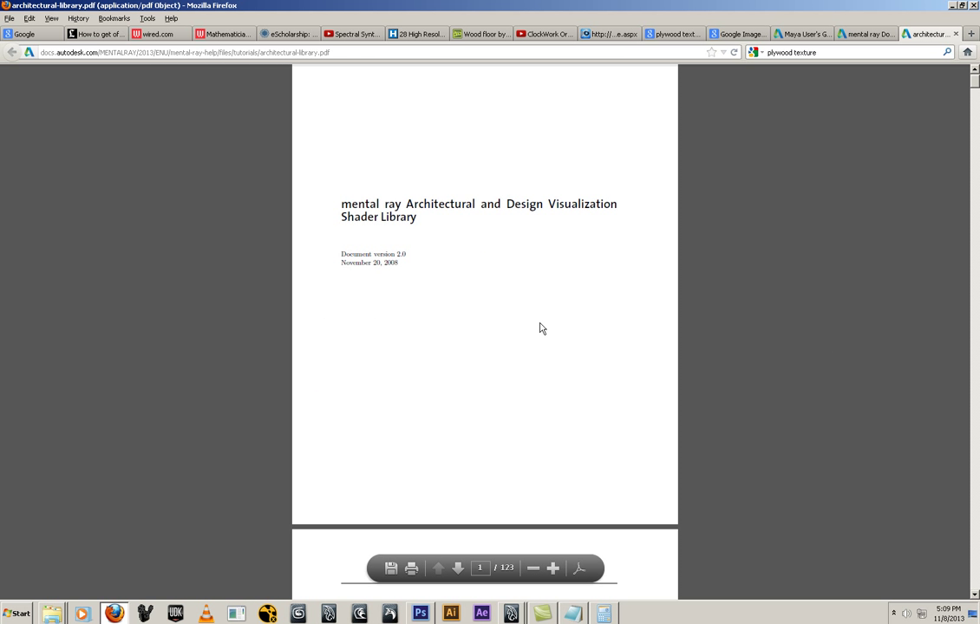
scroll(540, 328, down, 15)
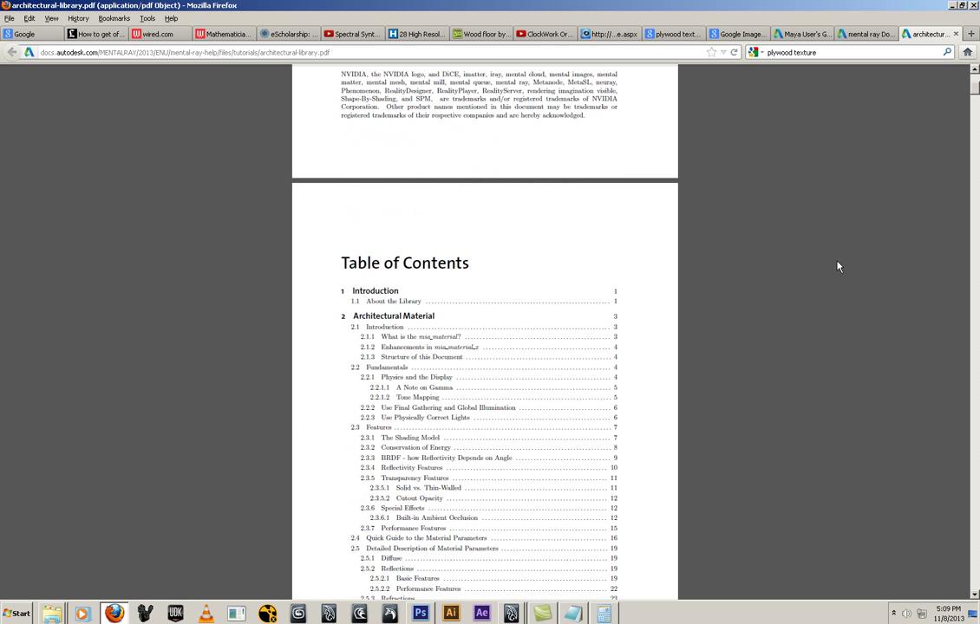
drag(974, 119, 974, 297)
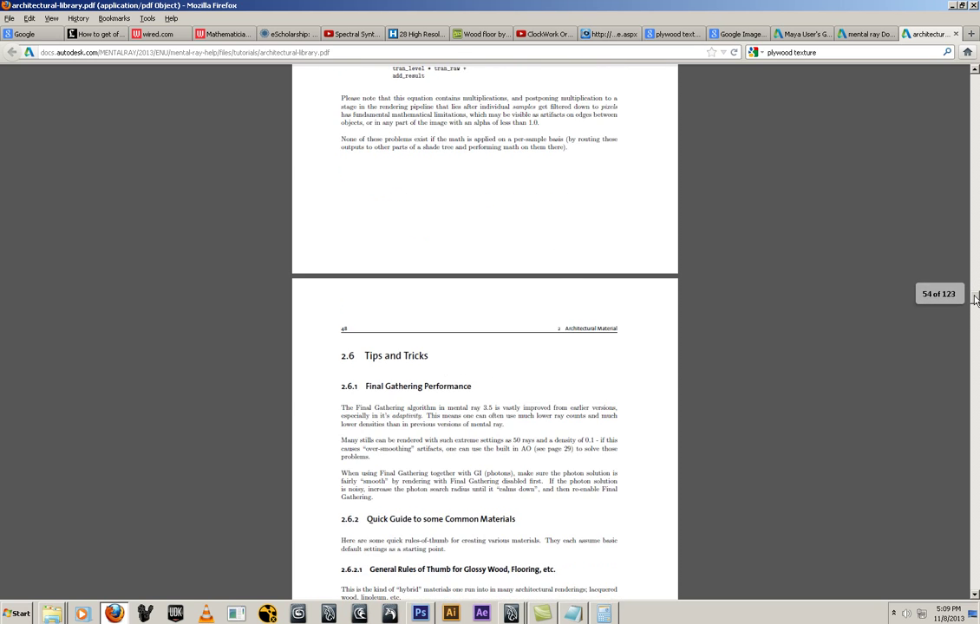
scroll(880, 303, down, 5)
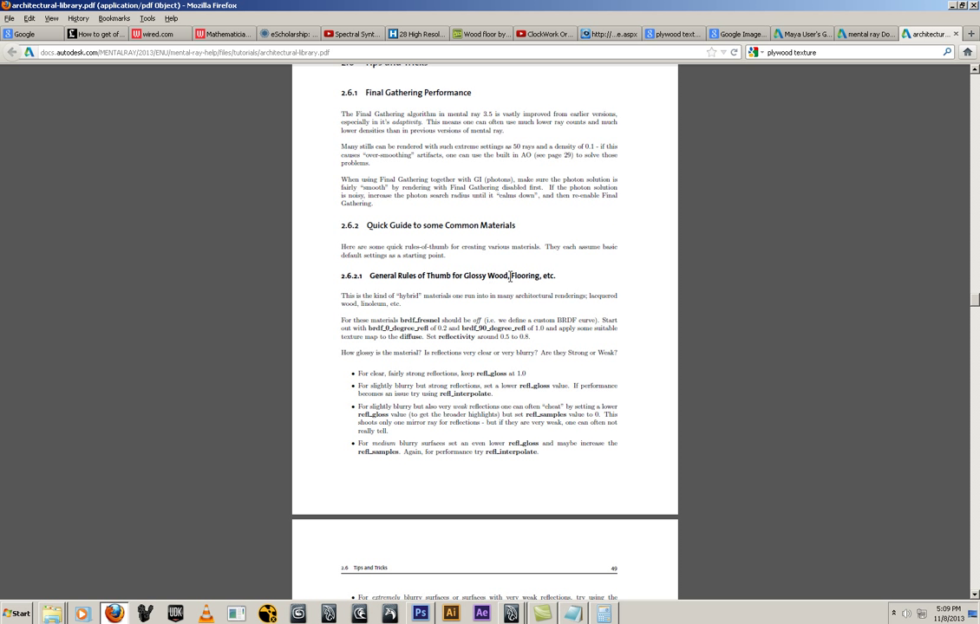
scroll(510, 276, down, 1)
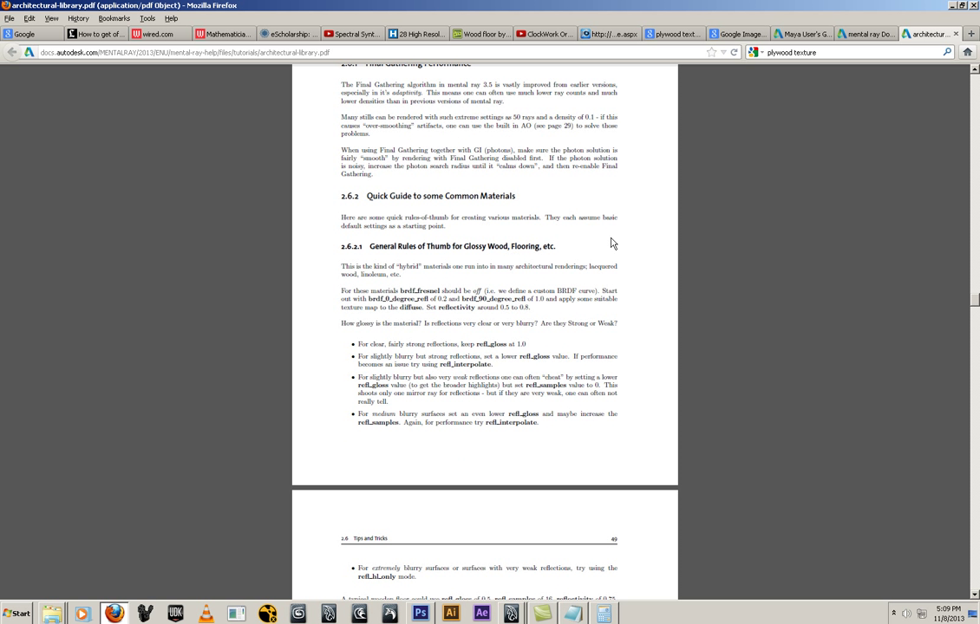
mouse_move(559, 578)
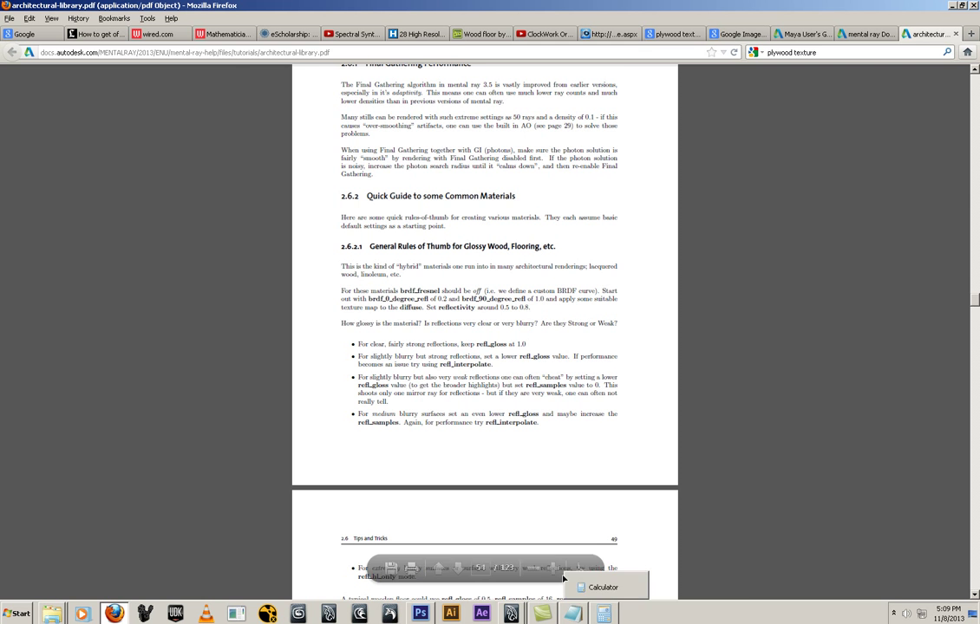
click(552, 568)
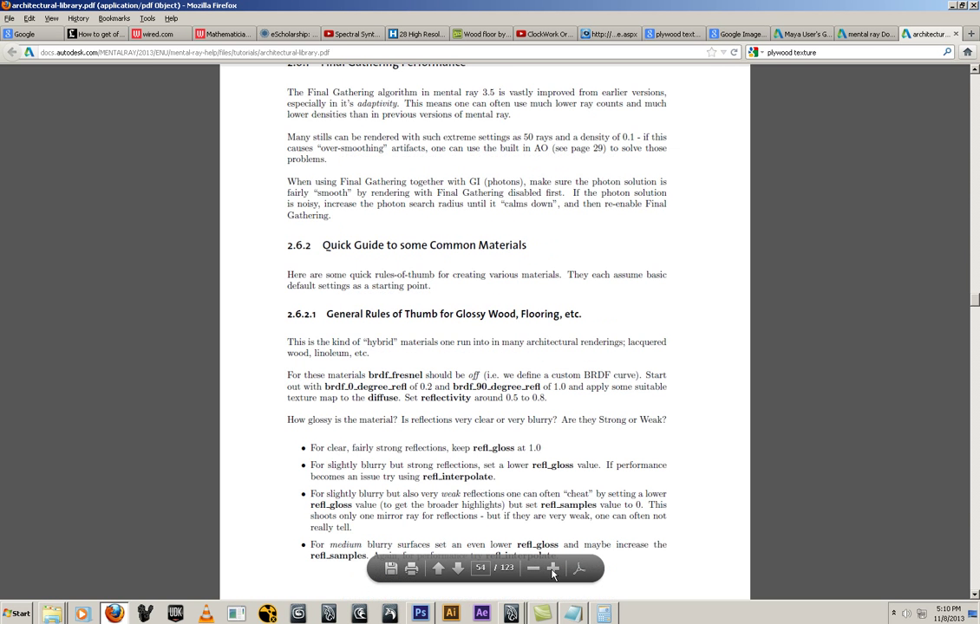
scroll(594, 428, down, 3)
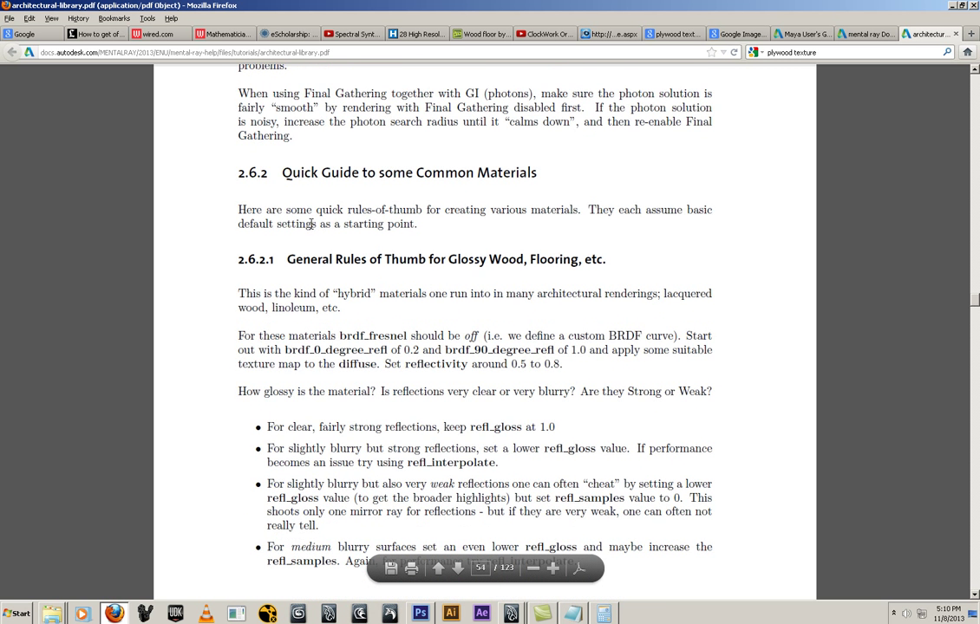
scroll(680, 192, down, 2)
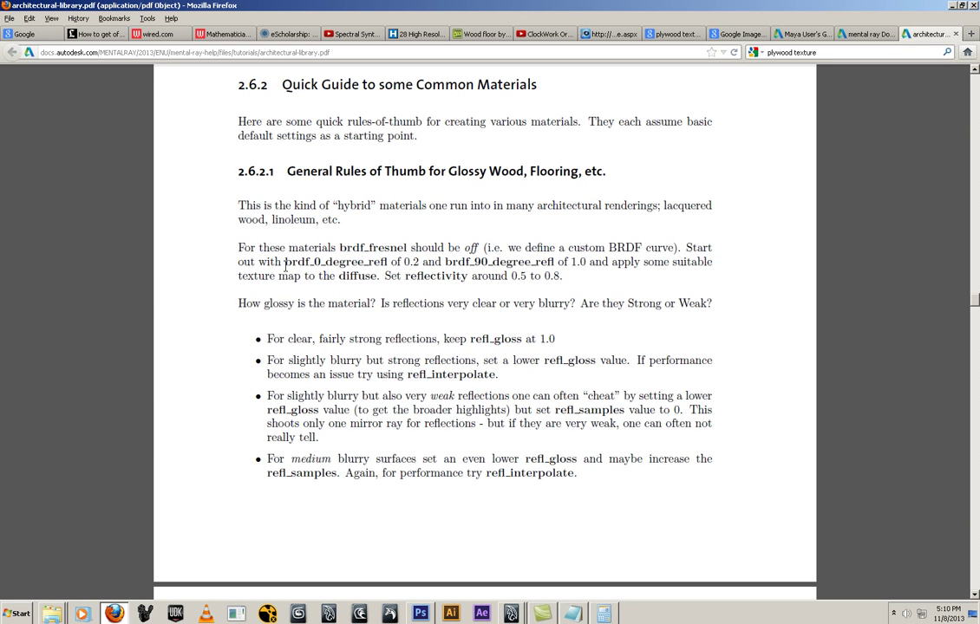
Step: Browse the manual's Fundamentals and Features pages and the Detailed Description of Material Parameters, covering BRDF, ambient occlusion and reflection settings
drag(976, 298, 975, 130)
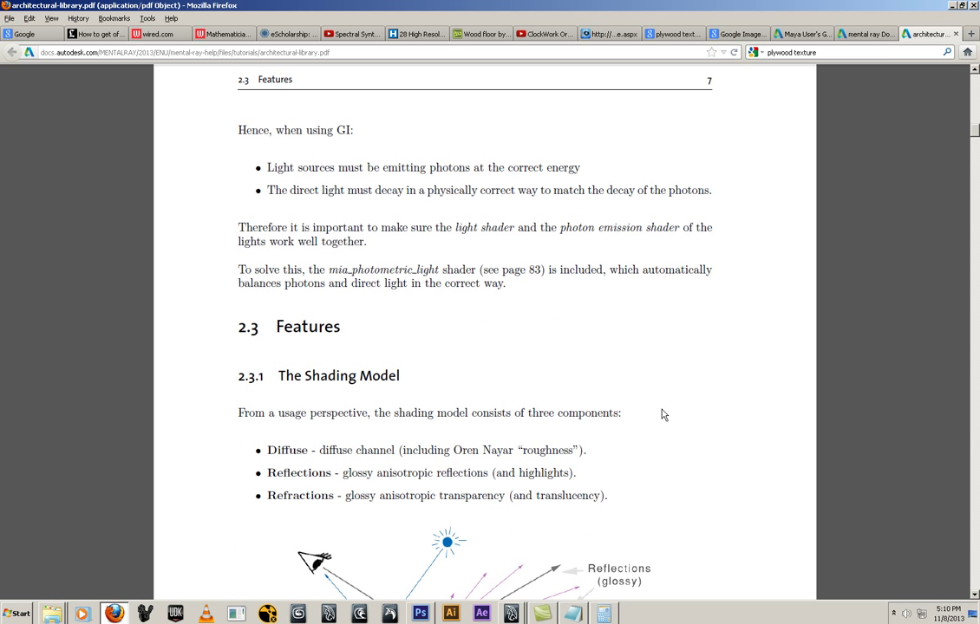
scroll(655, 416, down, 5)
scroll(644, 432, up, 15)
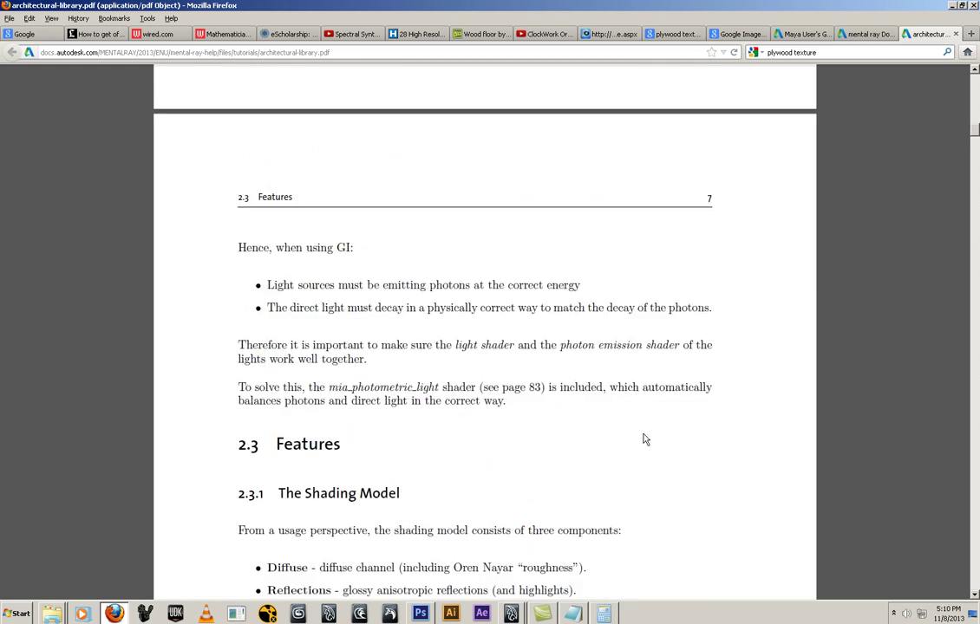
scroll(644, 432, up, 10)
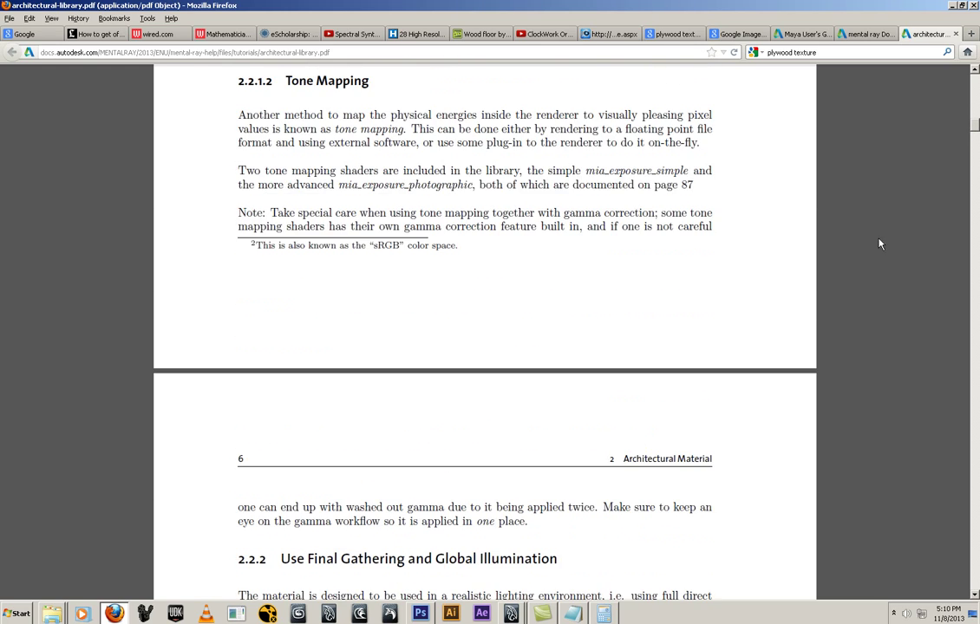
scroll(975, 126, up, 5)
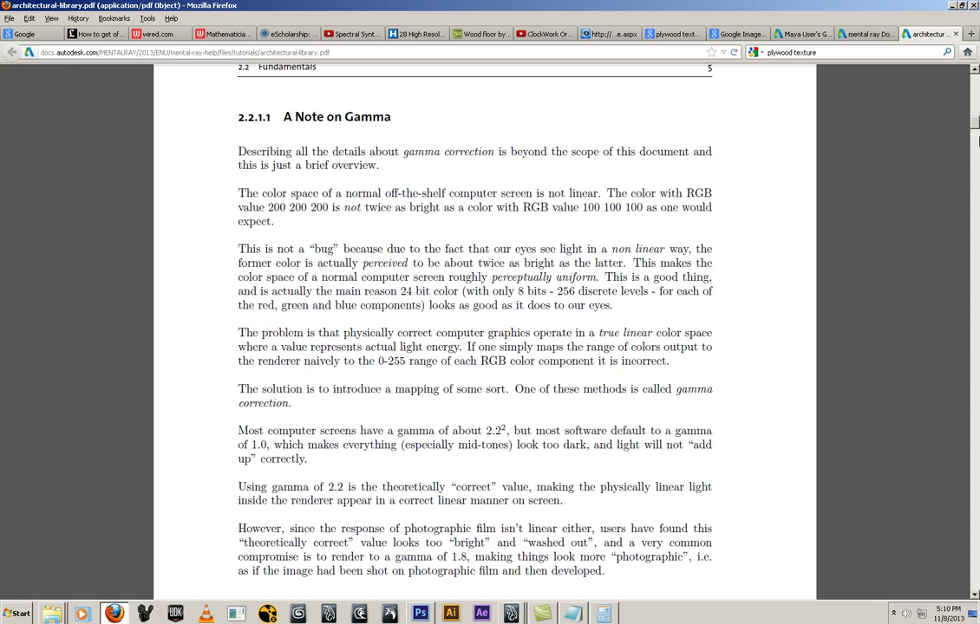
drag(974, 126, 974, 213)
scroll(522, 373, up, 5)
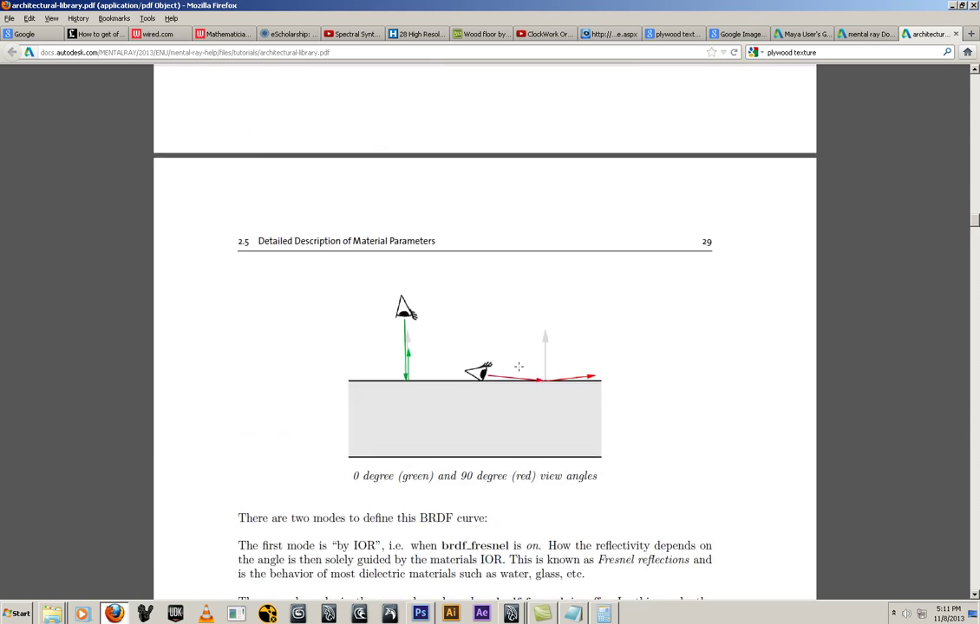
scroll(520, 371, up, 7)
scroll(518, 368, down, 3)
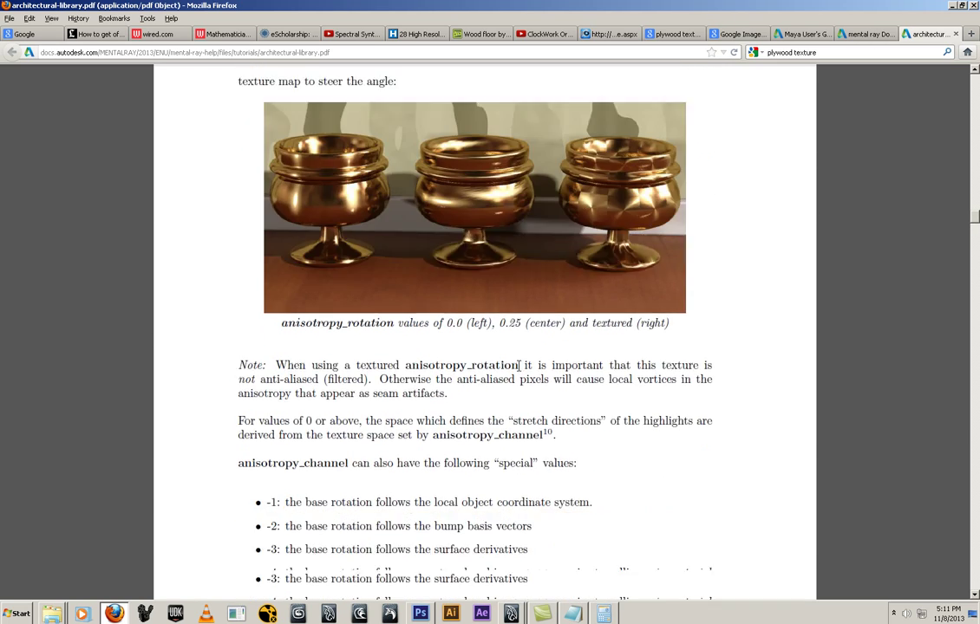
scroll(519, 366, down, 15)
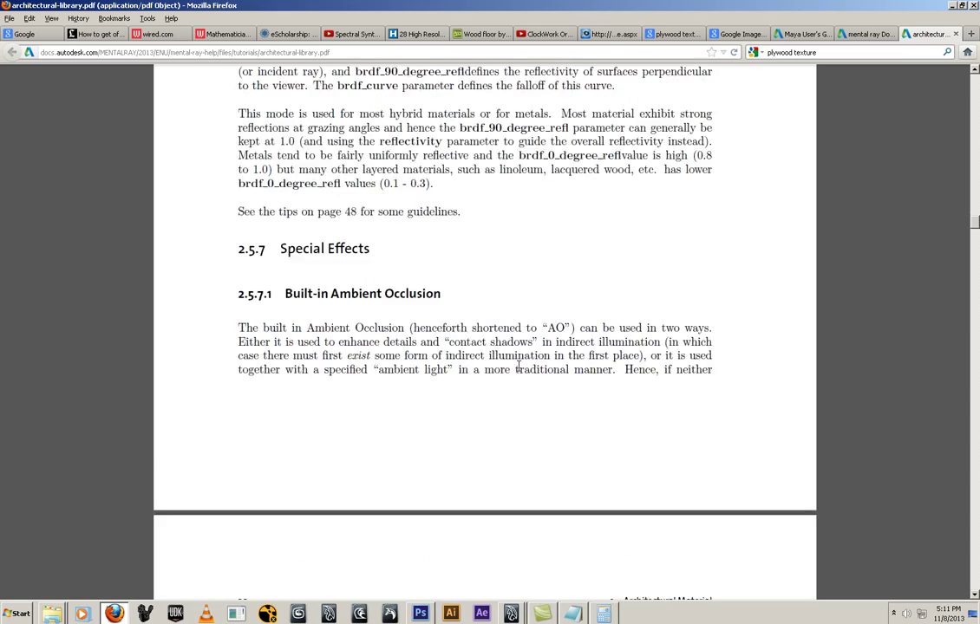
scroll(518, 366, down, 20)
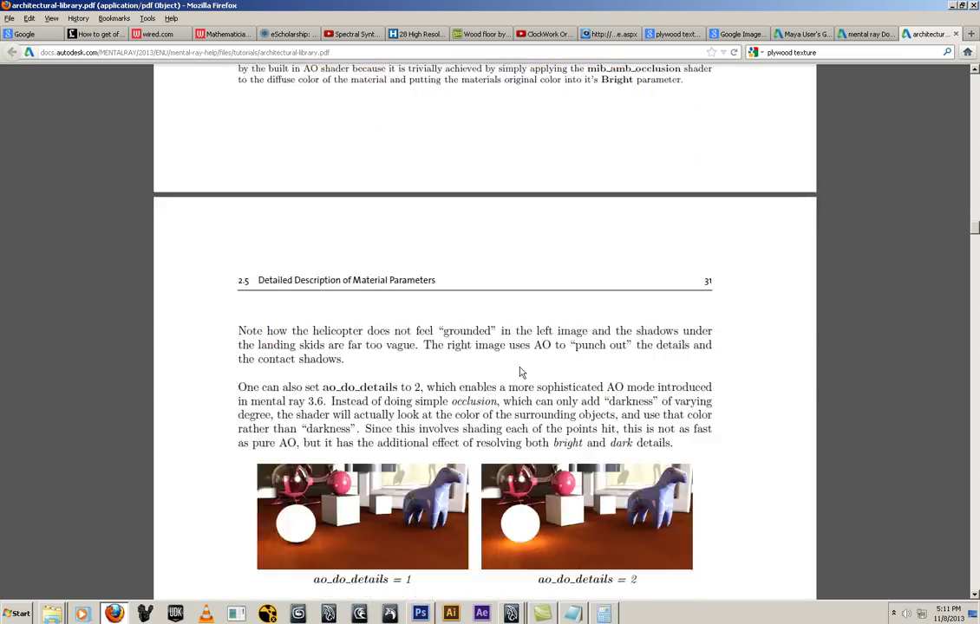
scroll(519, 367, down, 18)
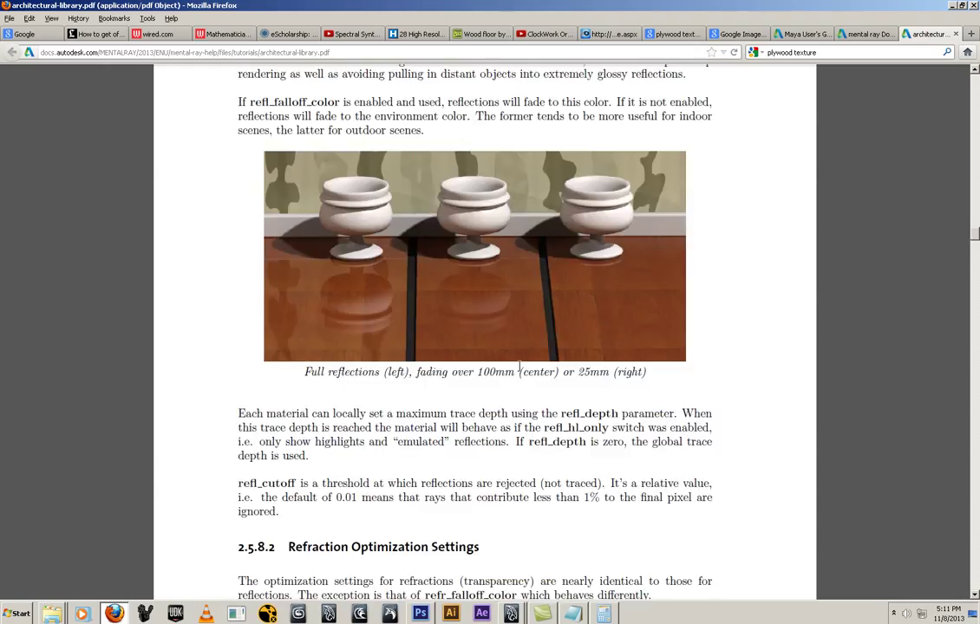
scroll(519, 370, down, 20)
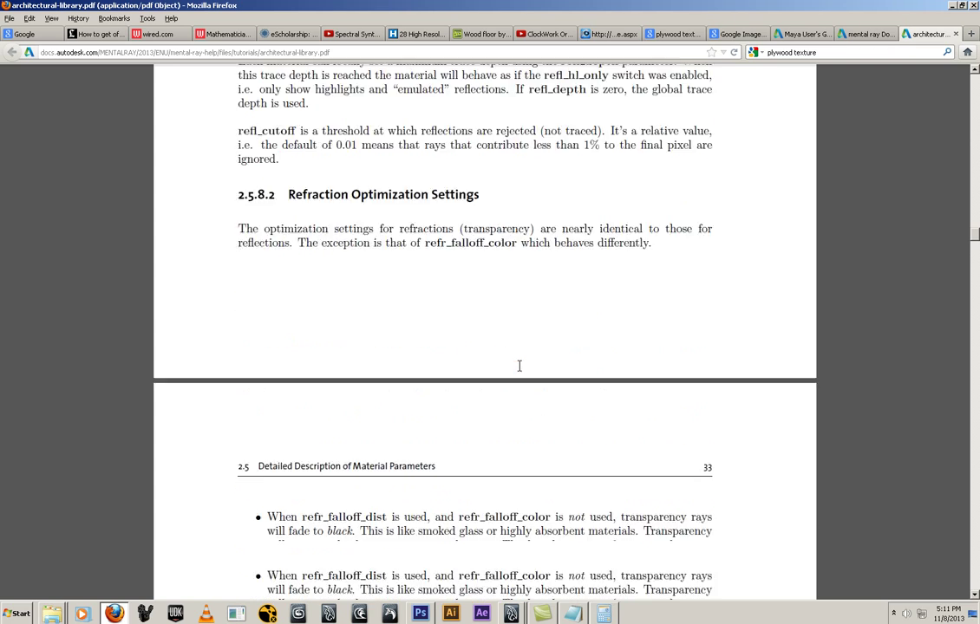
scroll(519, 372, down, 20)
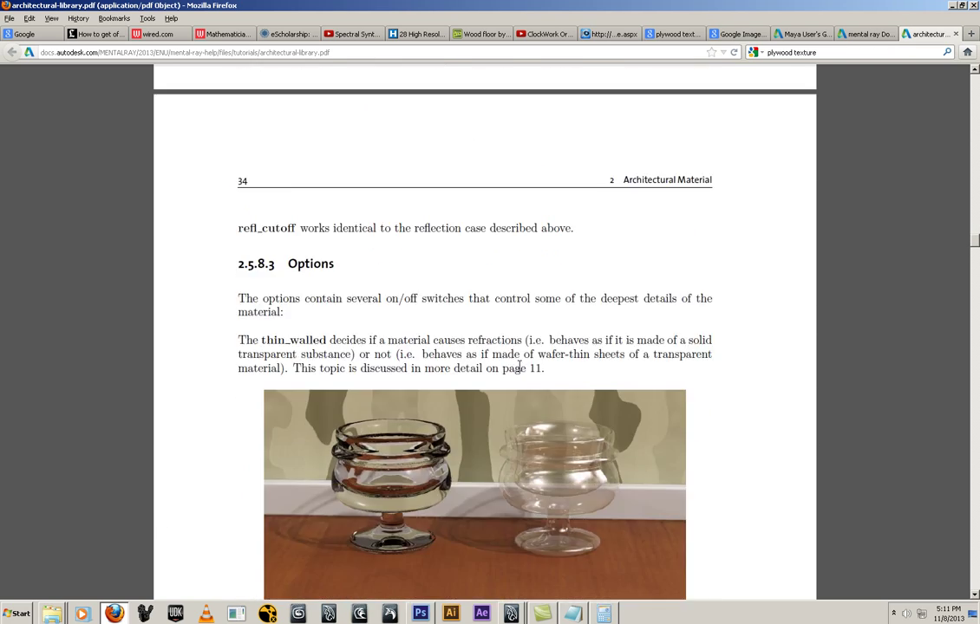
scroll(519, 367, down, 20)
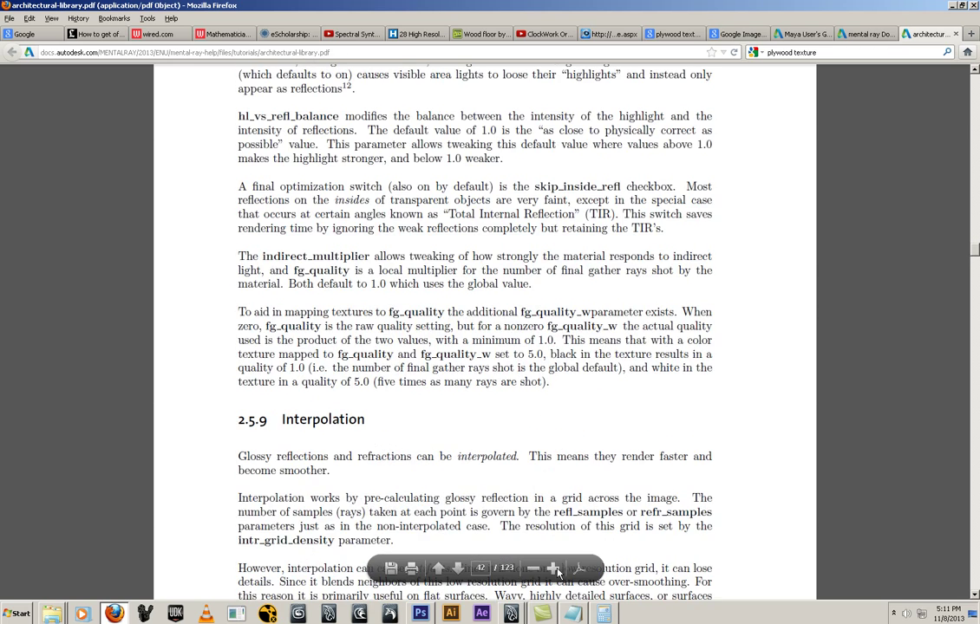
Step: Examine section 2.5.9 Interpolation, including the grid density values and the example images of glossy floor reflections
click(458, 568)
click(458, 568)
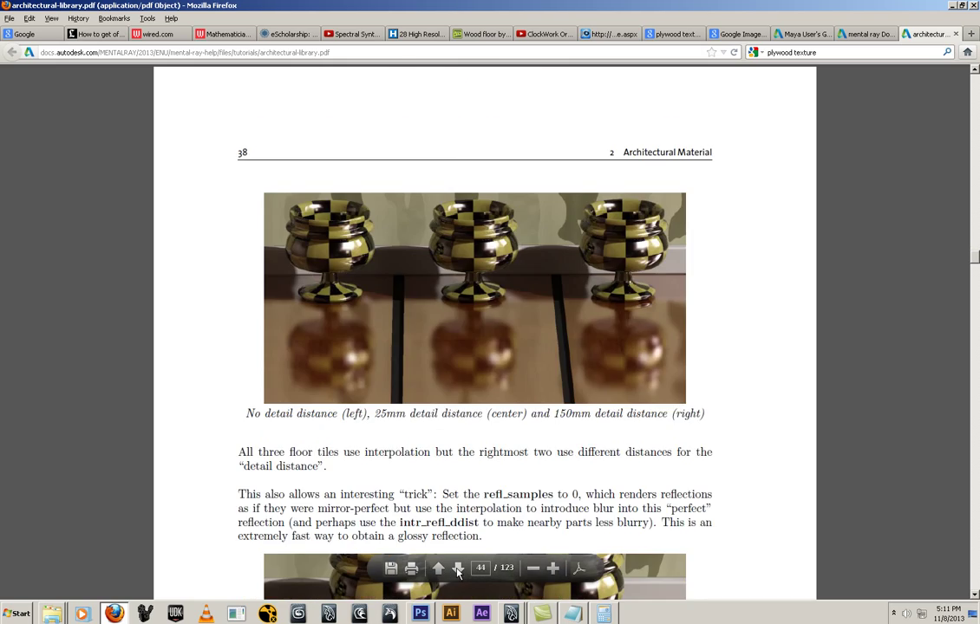
click(458, 568)
click(438, 569)
scroll(443, 460, up, 5)
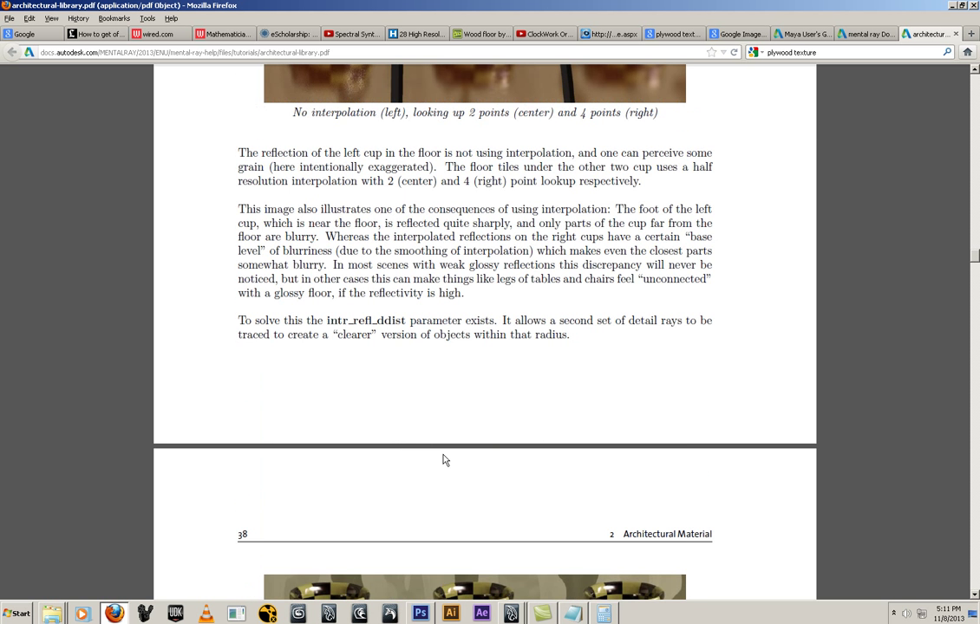
scroll(443, 459, up, 3)
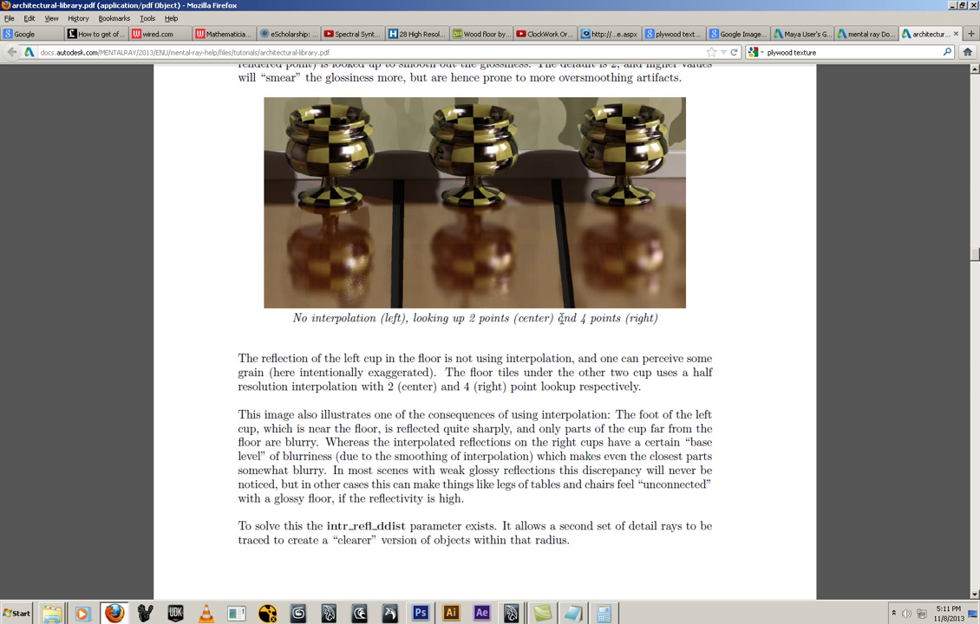
scroll(621, 330, up, 10)
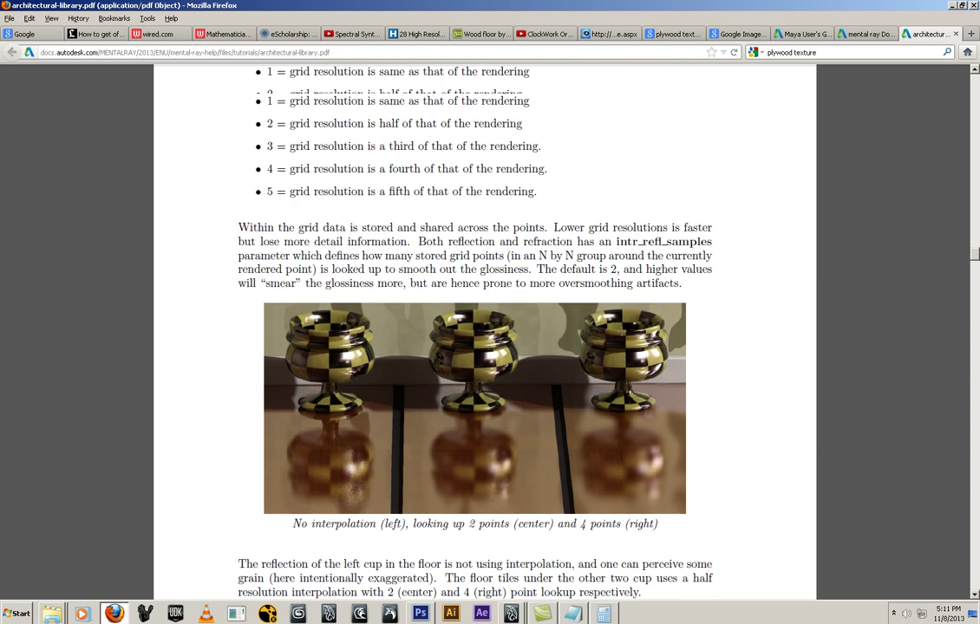
scroll(620, 330, up, 1)
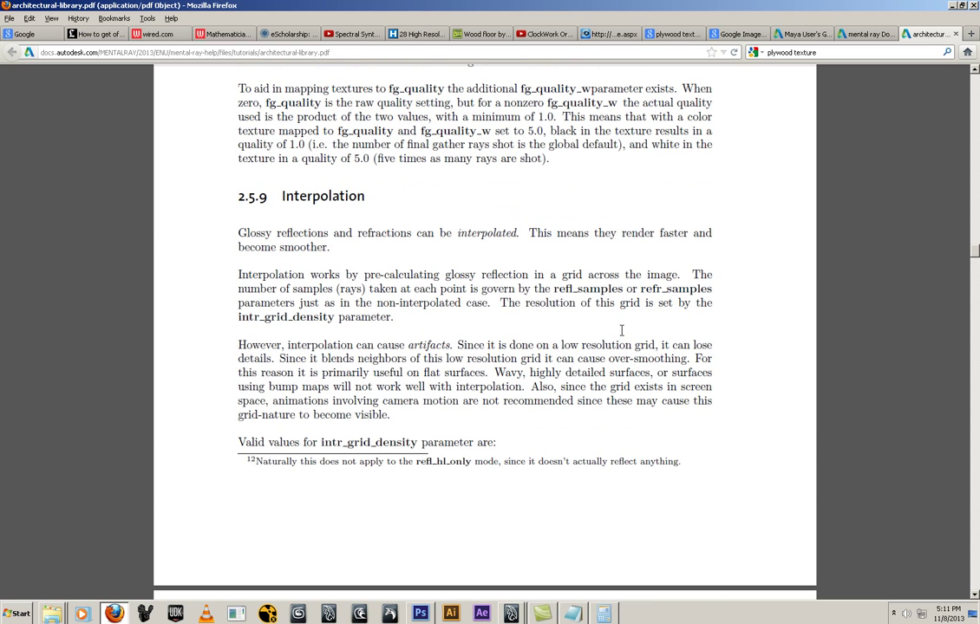
scroll(621, 330, down, 1)
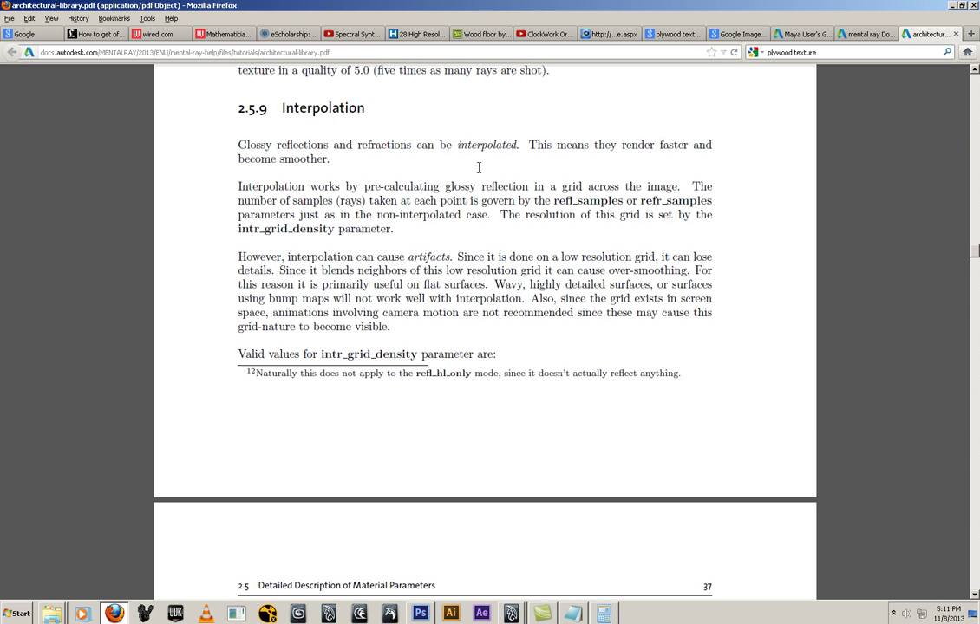
scroll(478, 168, down, 6)
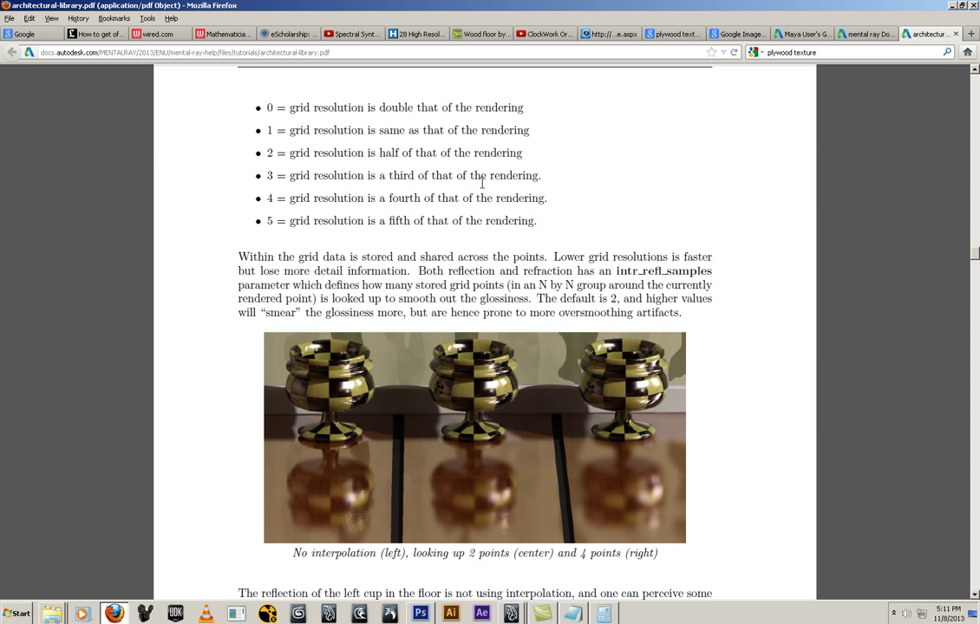
scroll(482, 184, down, 1)
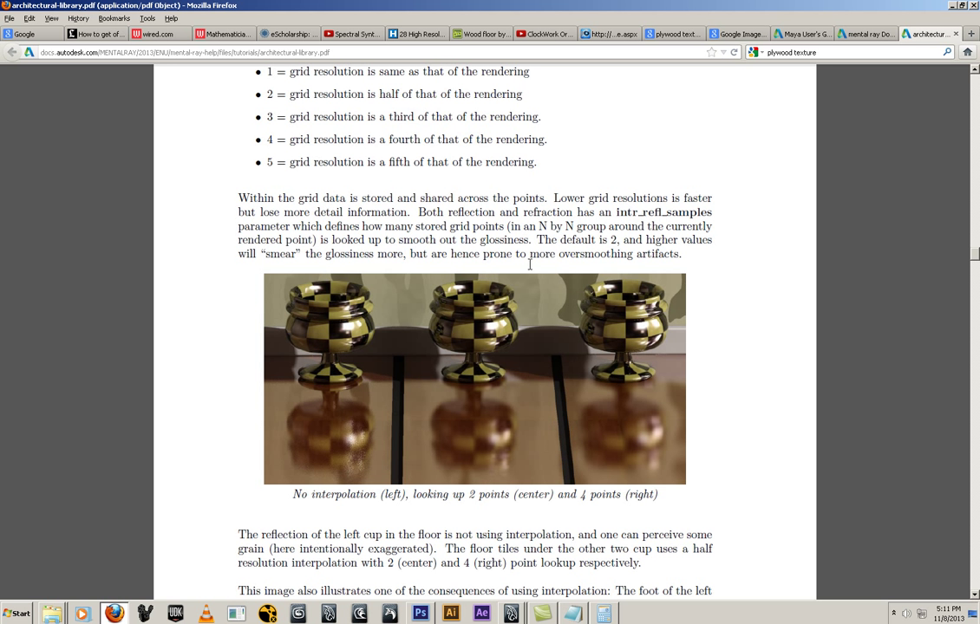
scroll(503, 289, down, 2)
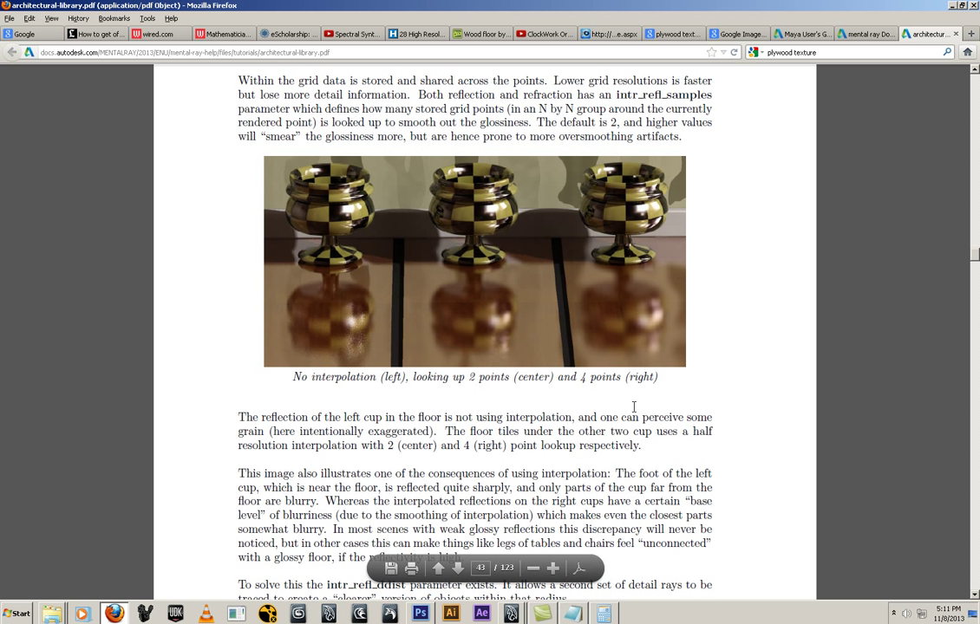
Step: Page forward through the manual to reread the glossy wood and flooring guidelines in section 2.6.2.1, and switch back to Maya
click(460, 568)
click(460, 567)
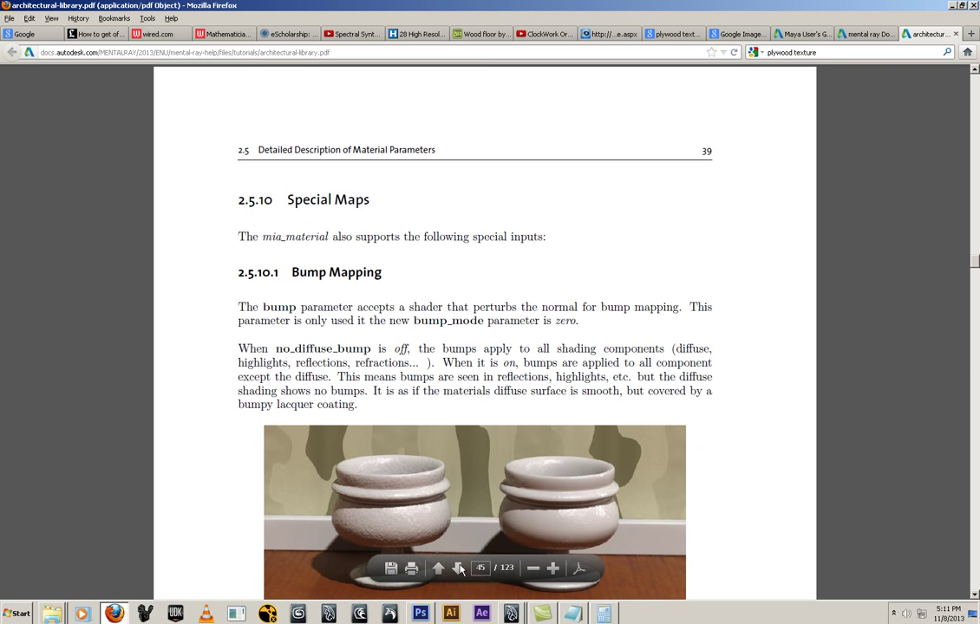
click(459, 568)
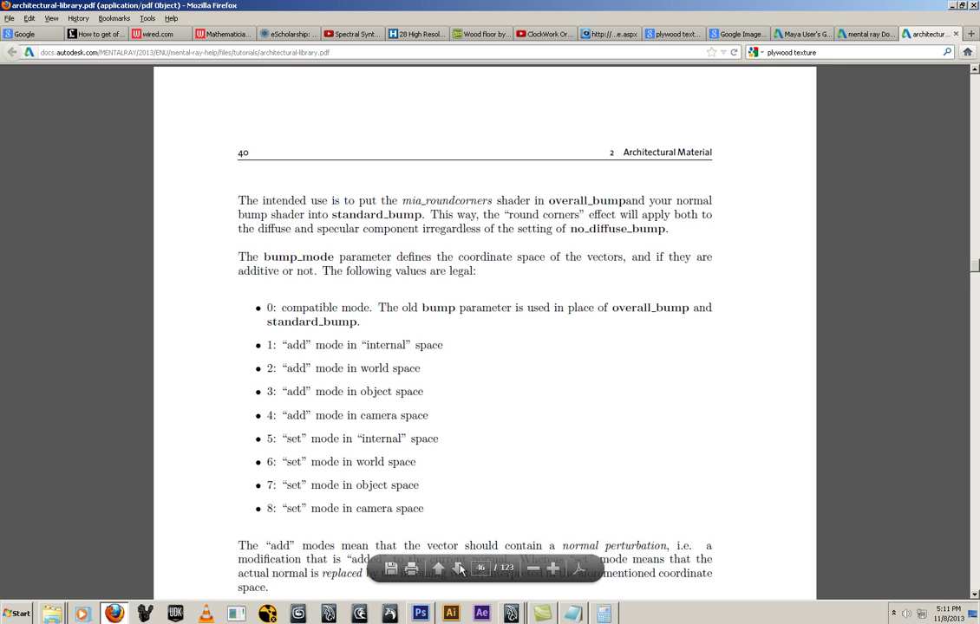
click(459, 568)
click(460, 568)
click(459, 568)
click(459, 568)
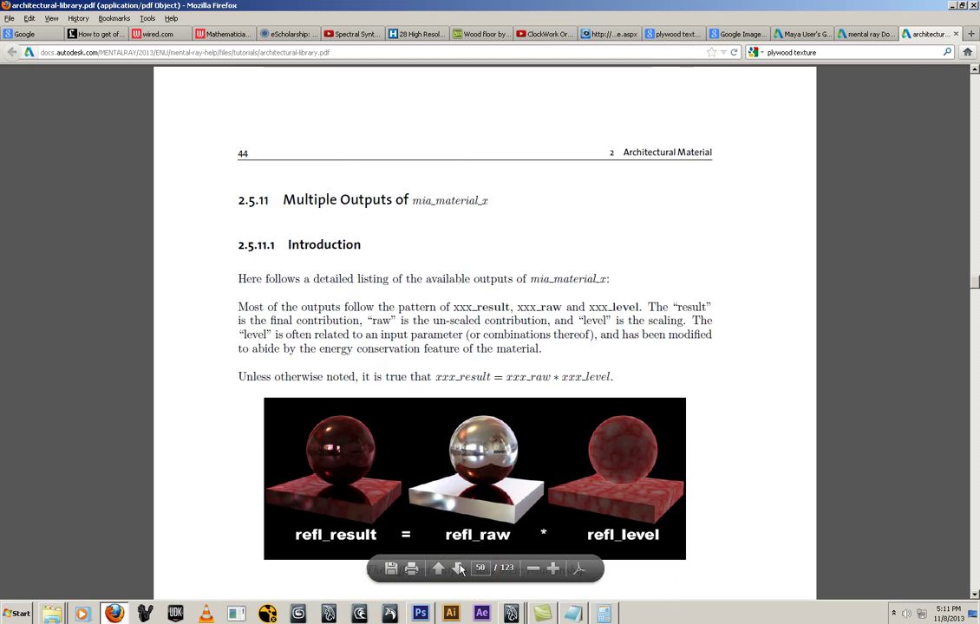
click(459, 568)
click(459, 568)
click(460, 568)
click(460, 568)
scroll(432, 373, down, 5)
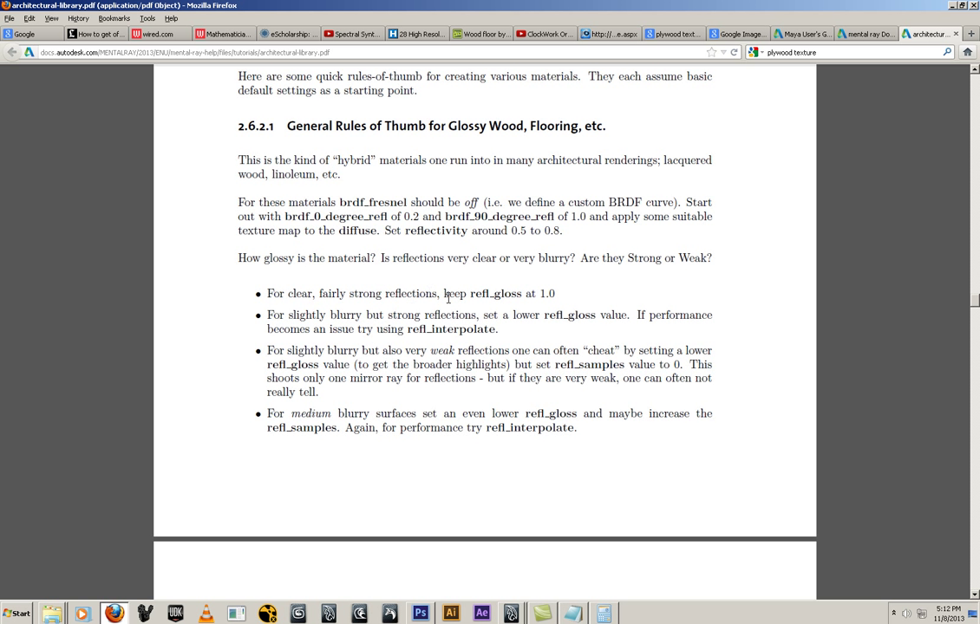
click(974, 7)
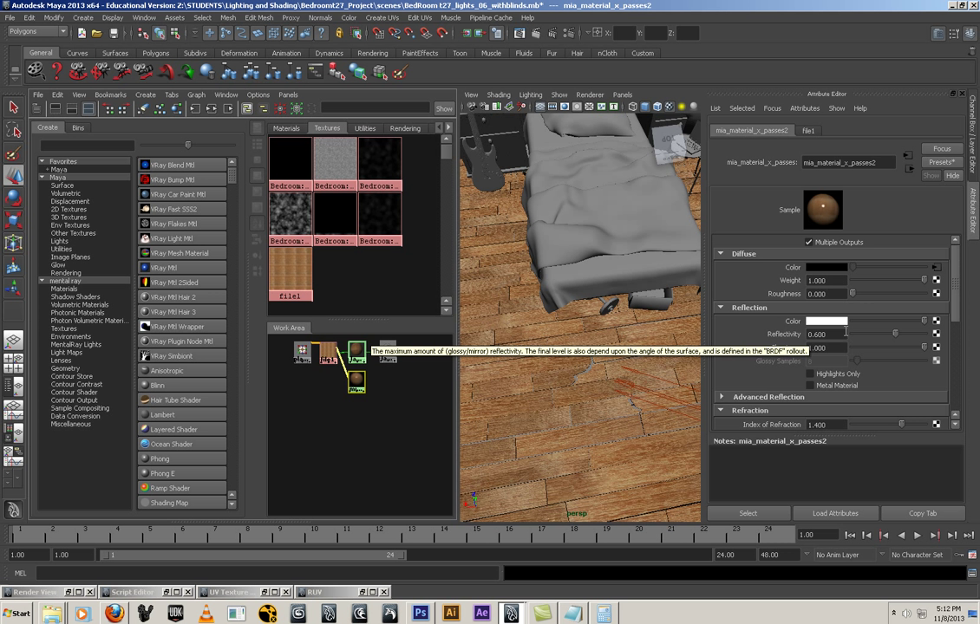
Step: Expand the BRDF settings of mia_material_x_passes2 and toggle Use Fresnel Reflection on and back off
scroll(771, 373, down, 5)
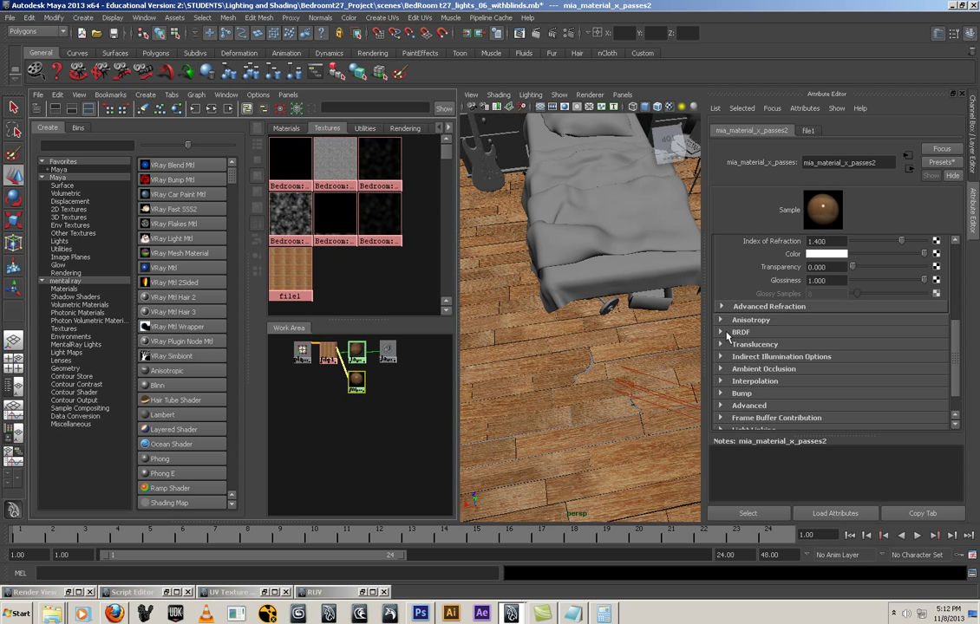
click(723, 333)
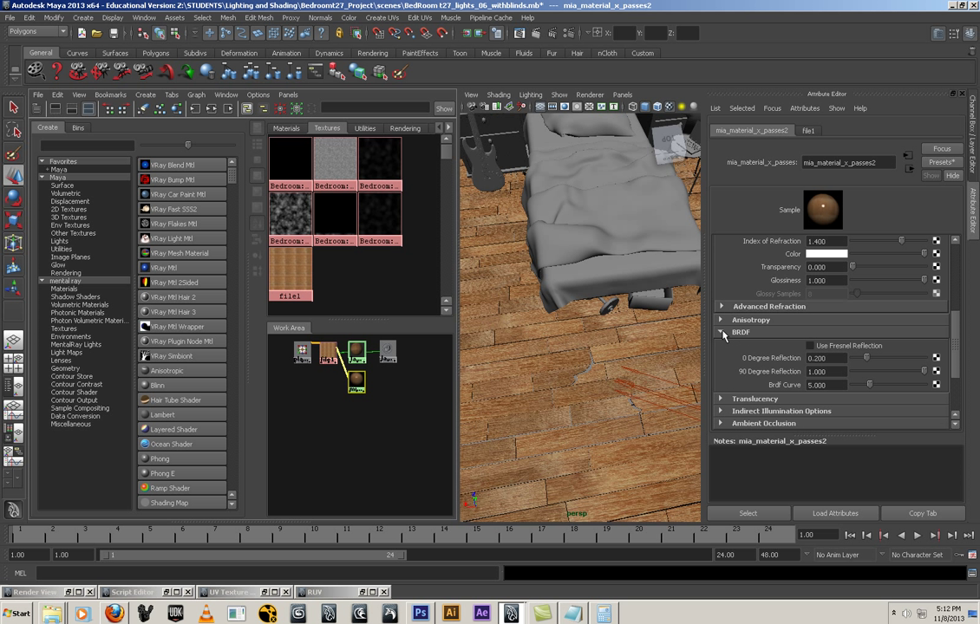
click(810, 346)
scroll(811, 338, down, 1)
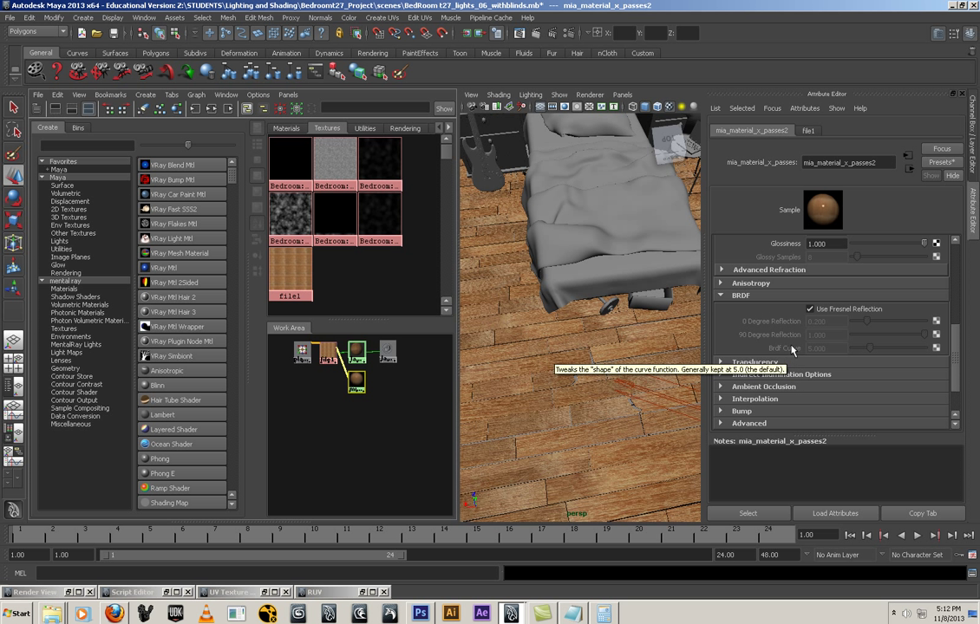
click(809, 309)
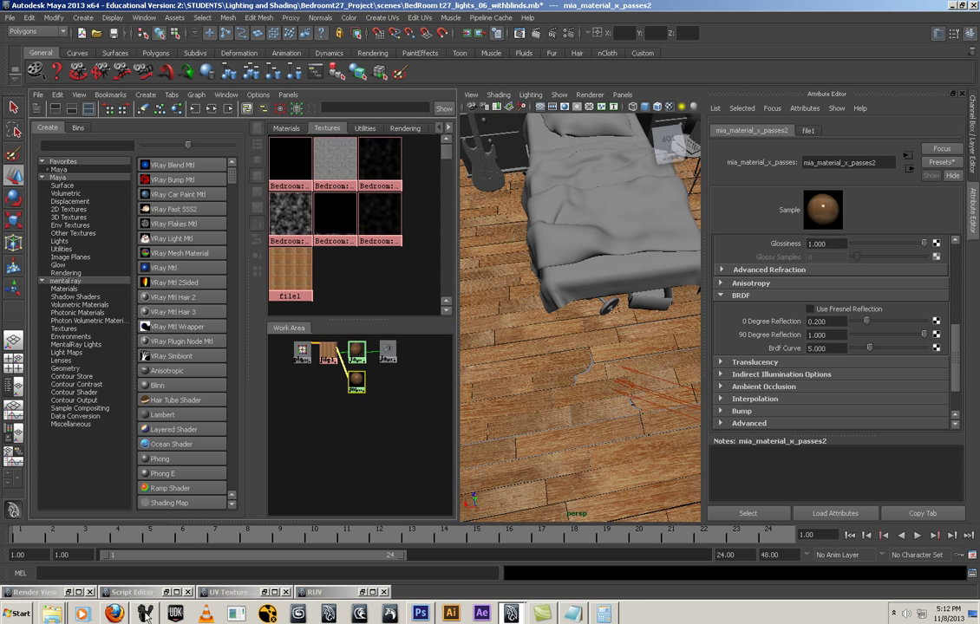
Step: Check the manual's BRDF guidelines for glossy wood and set the material's 90 Degree Reflection to 0.1
click(116, 613)
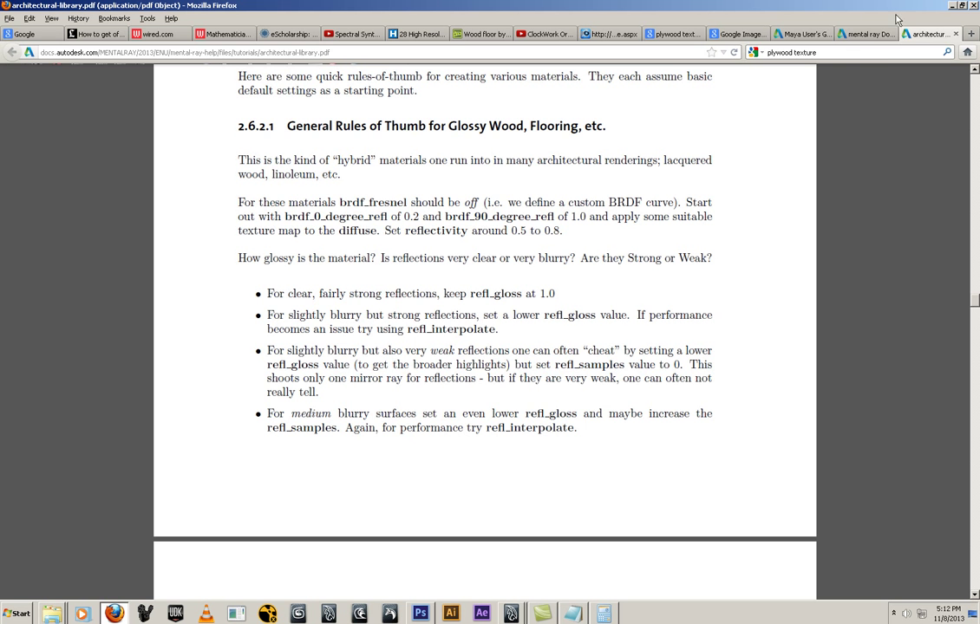
key(alt+Tab)
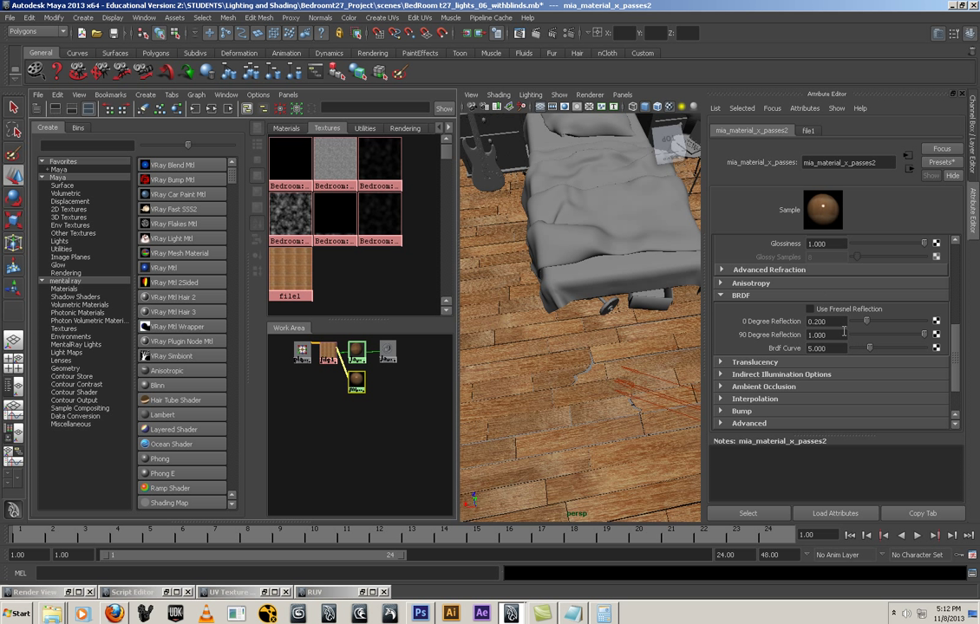
double_click(834, 320)
double_click(842, 334)
text(0.1)
key(Return)
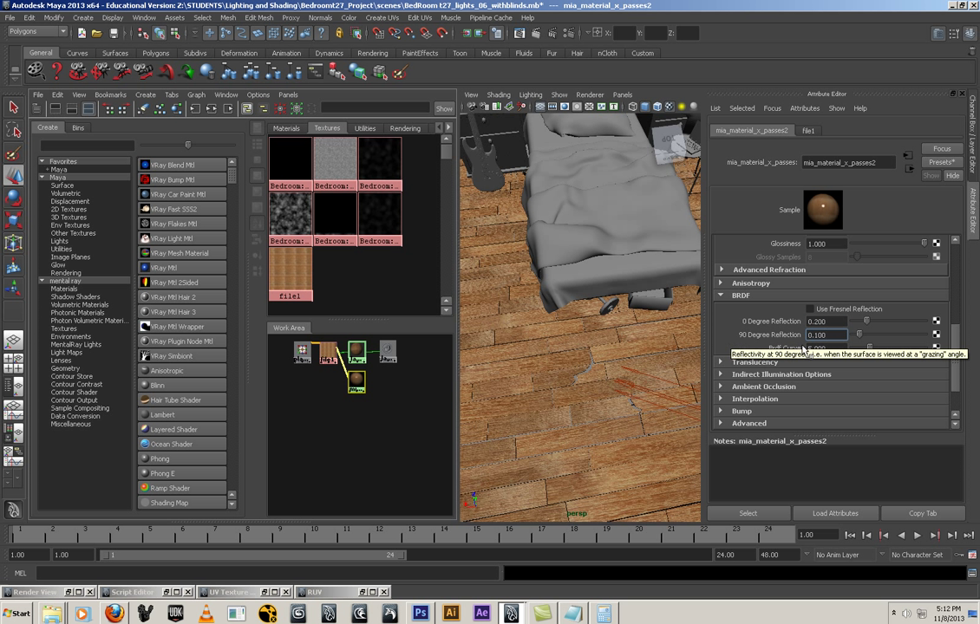
Step: Try a Brdf Curve of 0.5, recheck the manual's glossy wood guidelines, and set the curve to 5
key(Tab)
text(0.5)
key(Return)
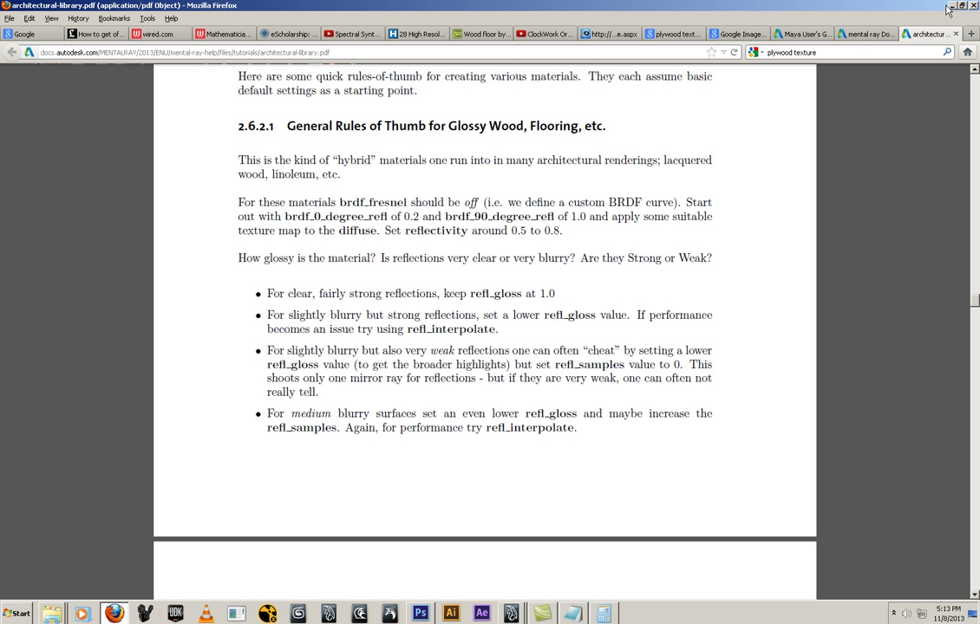
key(alt+Tab)
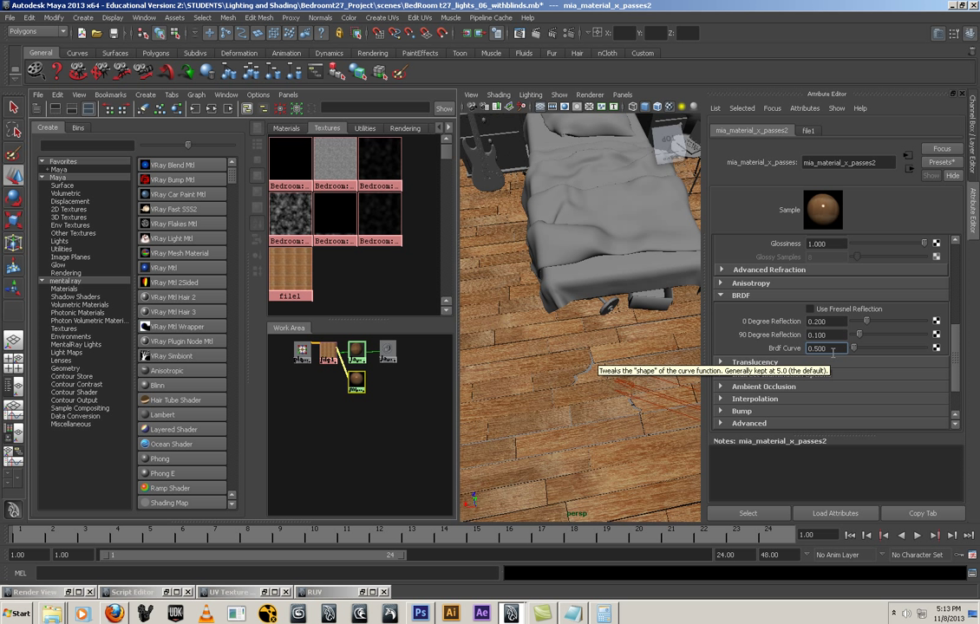
double_click(833, 350)
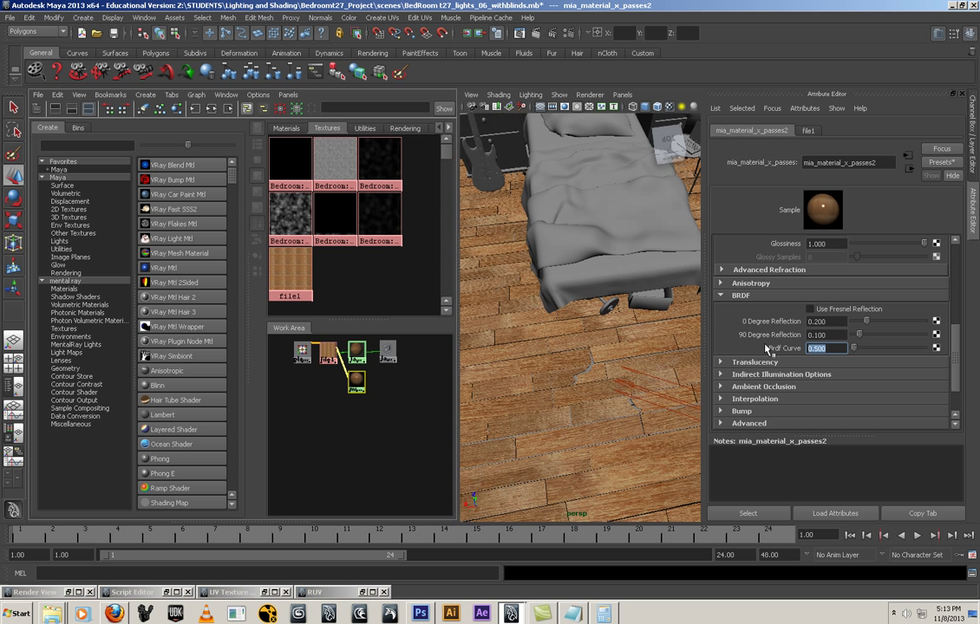
text(5)
key(Return)
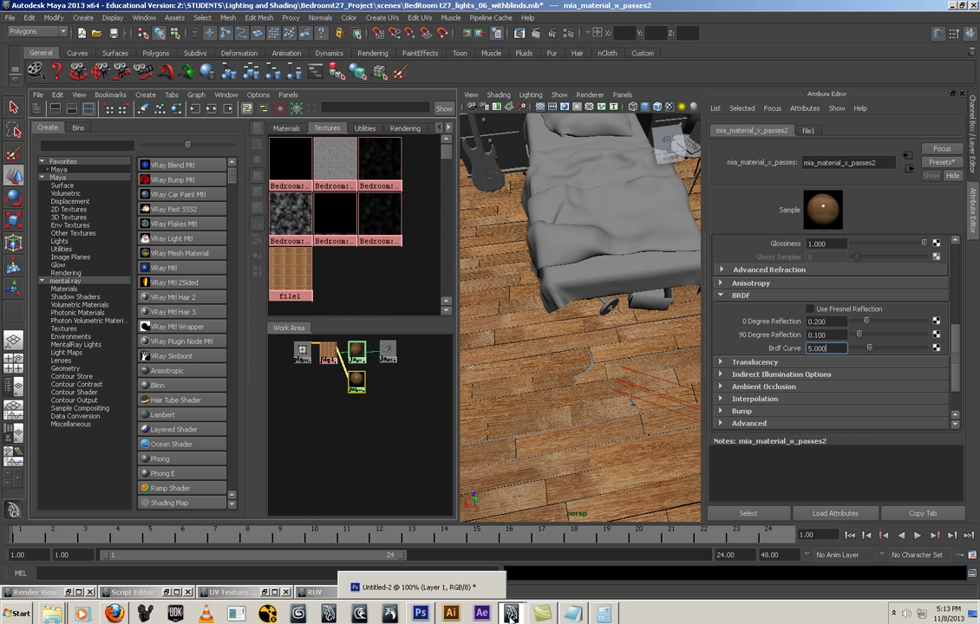
Step: Reread the manual's recommended reflection values for glossy wood and set the 90 Degree Reflection to 1
mouse_move(113, 614)
click(104, 518)
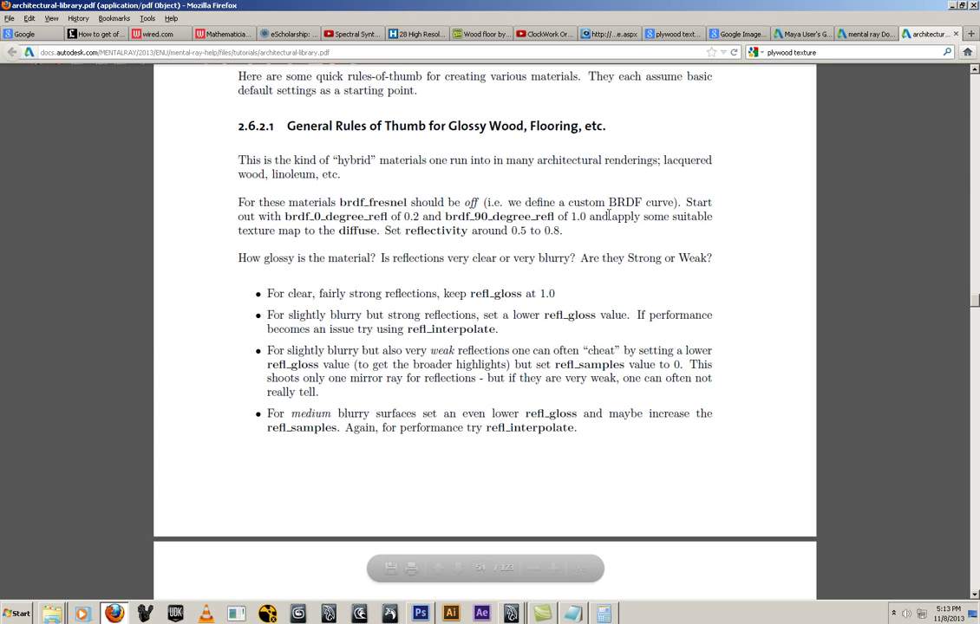
key(alt+Tab)
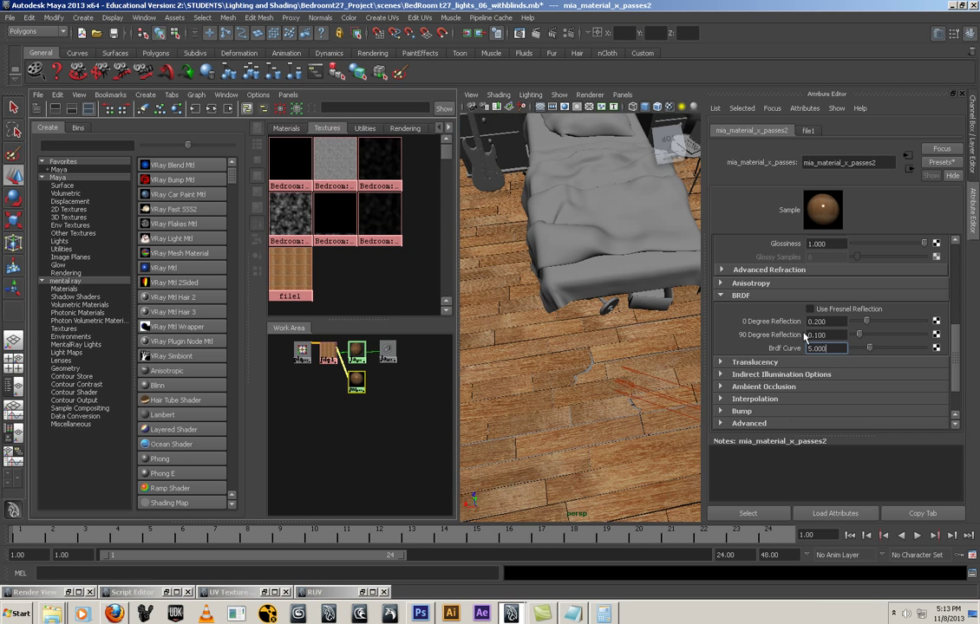
text(1)
Step: Set the Reflectivity of mia_material_x_passes2 to 0.5
scroll(863, 310, up, 3)
scroll(902, 319, up, 1)
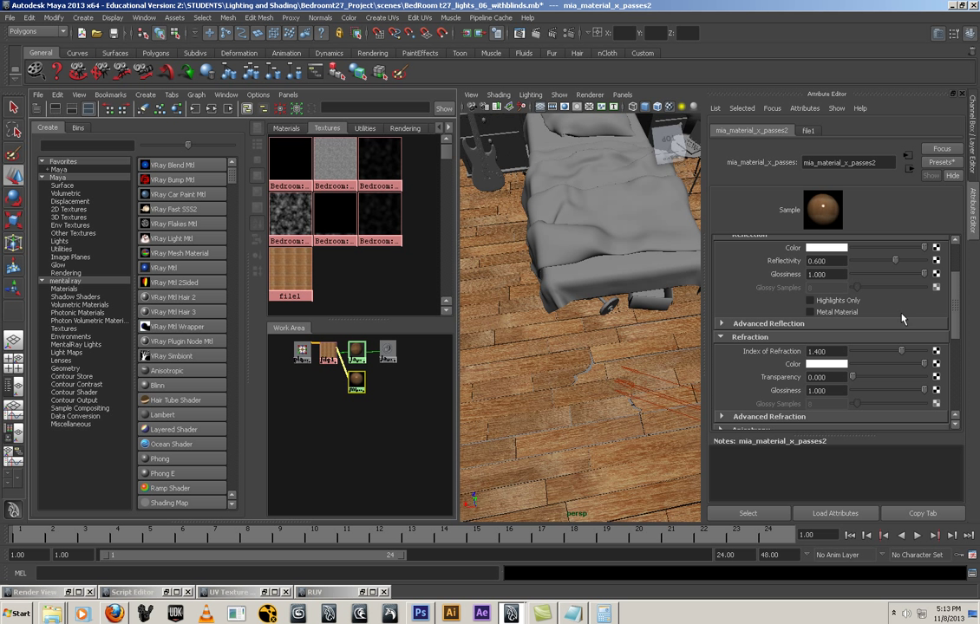
drag(841, 261, 813, 261)
text(.5)
key(Return)
Step: Try lowering the reflection Glossiness to preview blurrier reflections in the sample, and return it to 1
drag(908, 274, 855, 275)
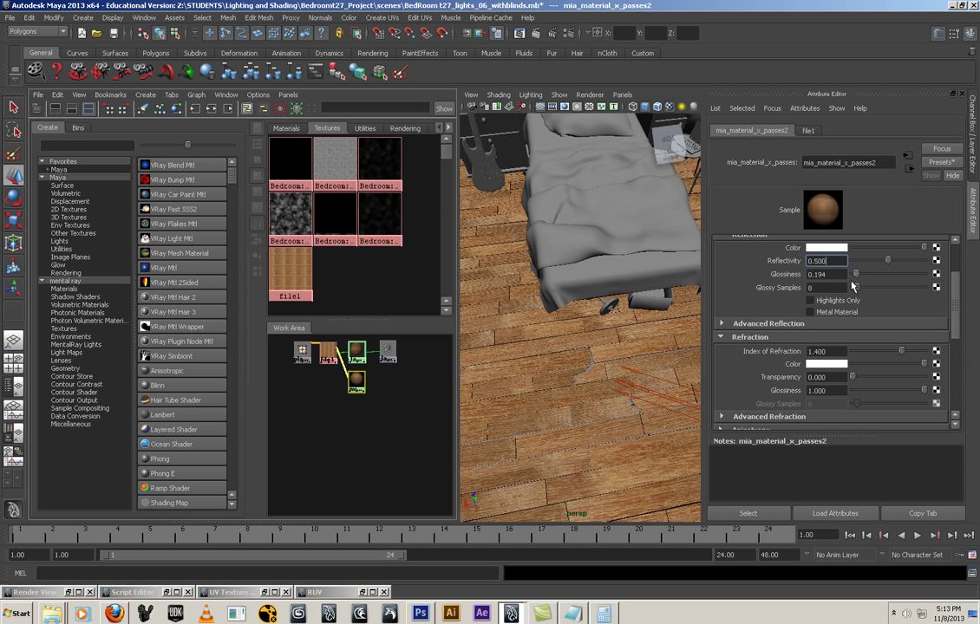
click(853, 274)
drag(925, 274, 957, 276)
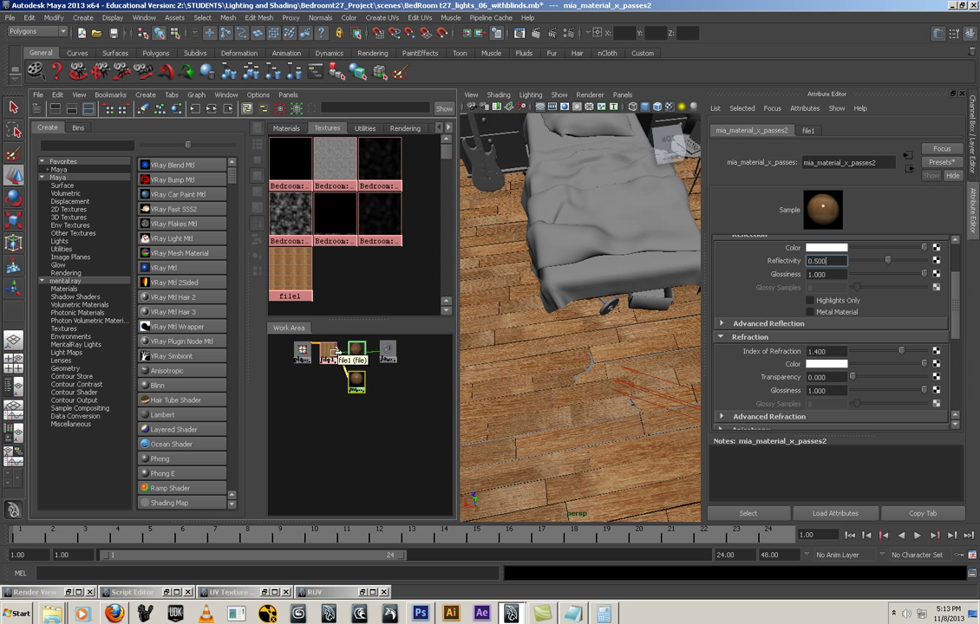
Step: Try connecting the file1 plywood texture to the reflection Glossiness, and break the connection
middle_drag(332, 356, 796, 280)
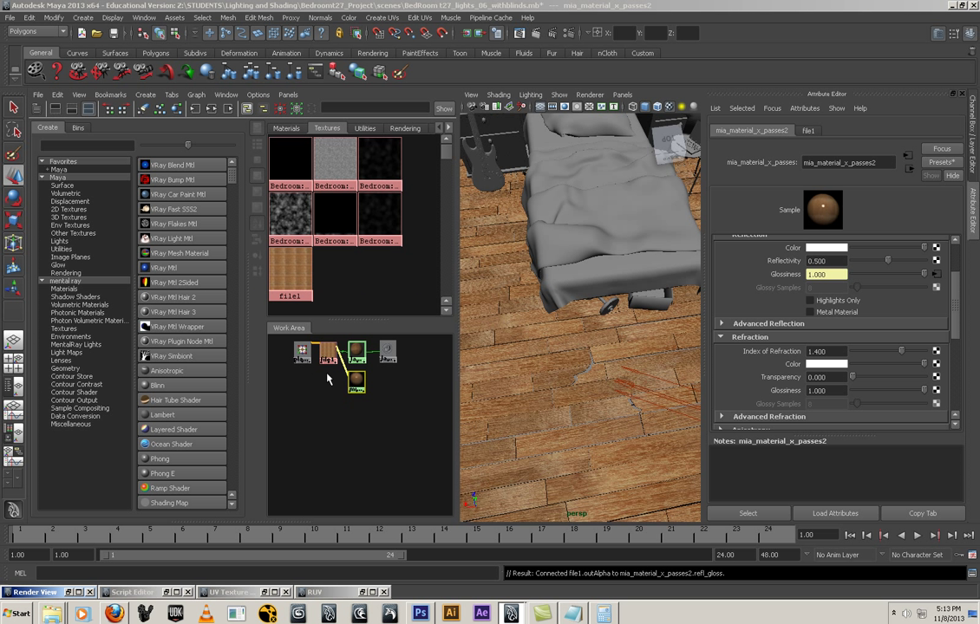
right_click(796, 275)
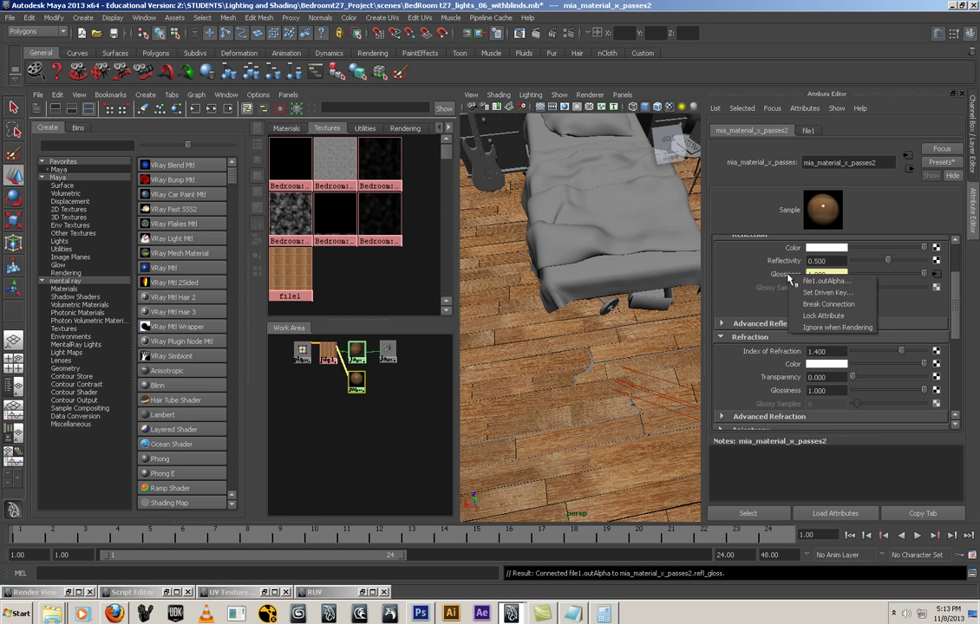
click(796, 305)
Step: Duplicate the file1 texture with connections to its network and spread the overlapping nodes apart in the work area
drag(328, 354, 345, 373)
scroll(338, 381, up, 3)
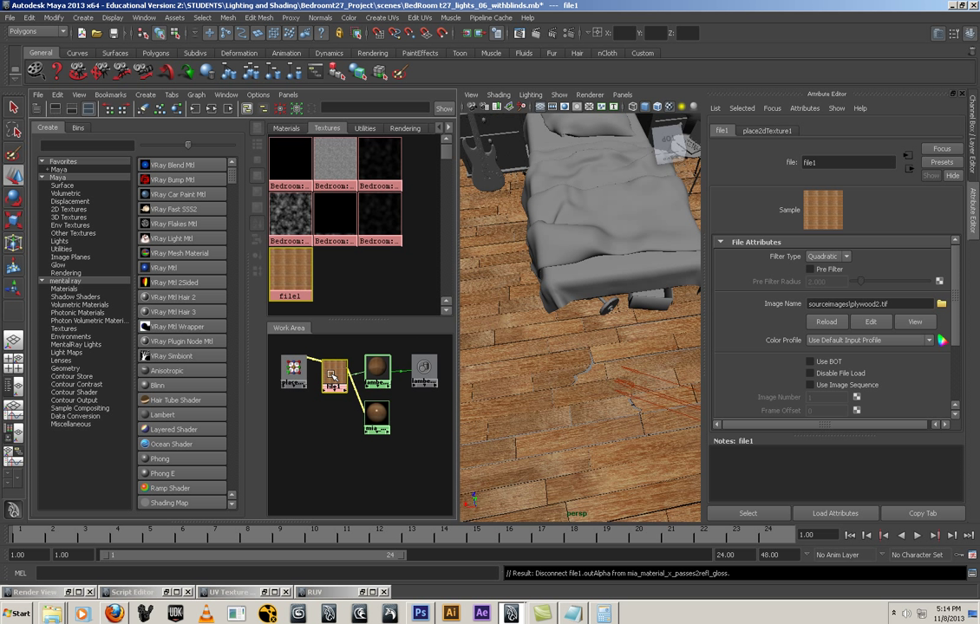
click(58, 95)
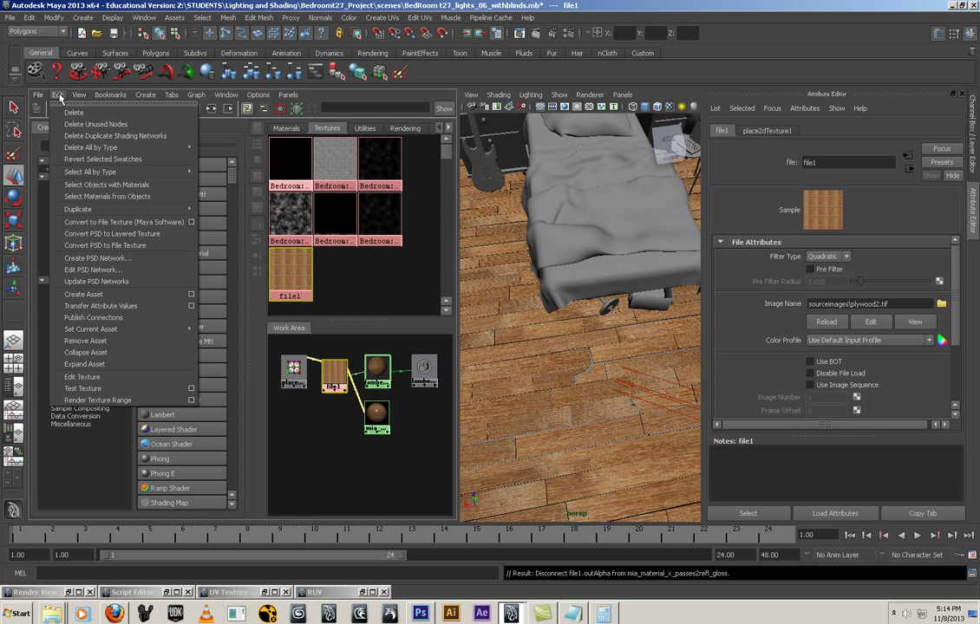
mouse_move(85, 213)
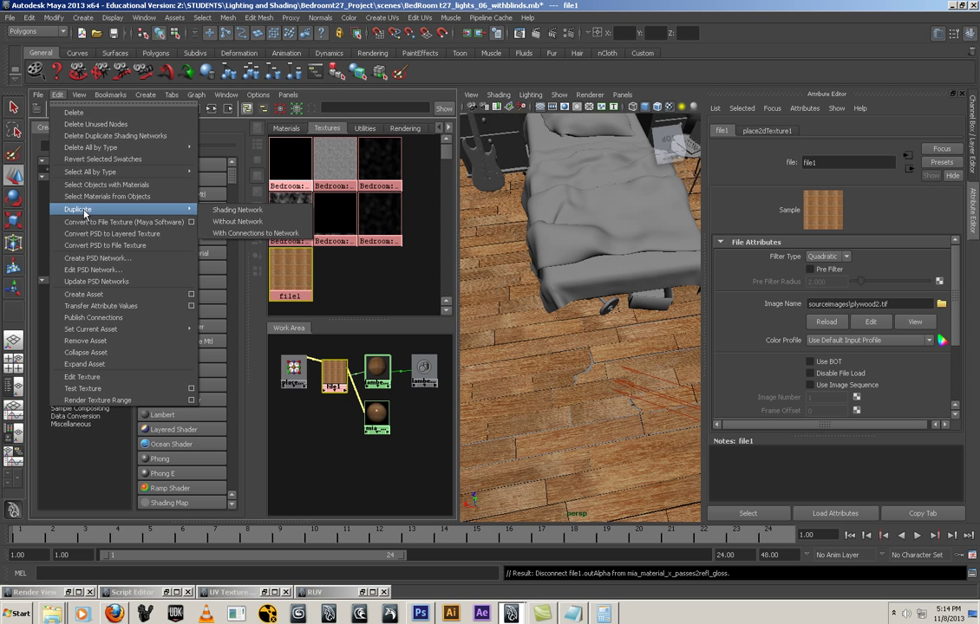
click(217, 241)
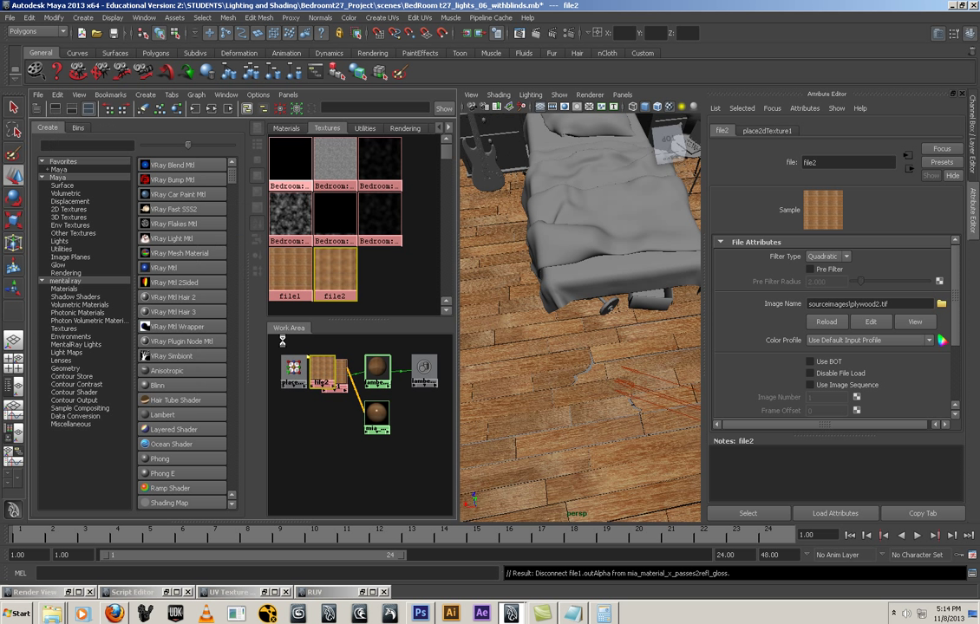
drag(290, 340, 338, 448)
drag(295, 372, 295, 398)
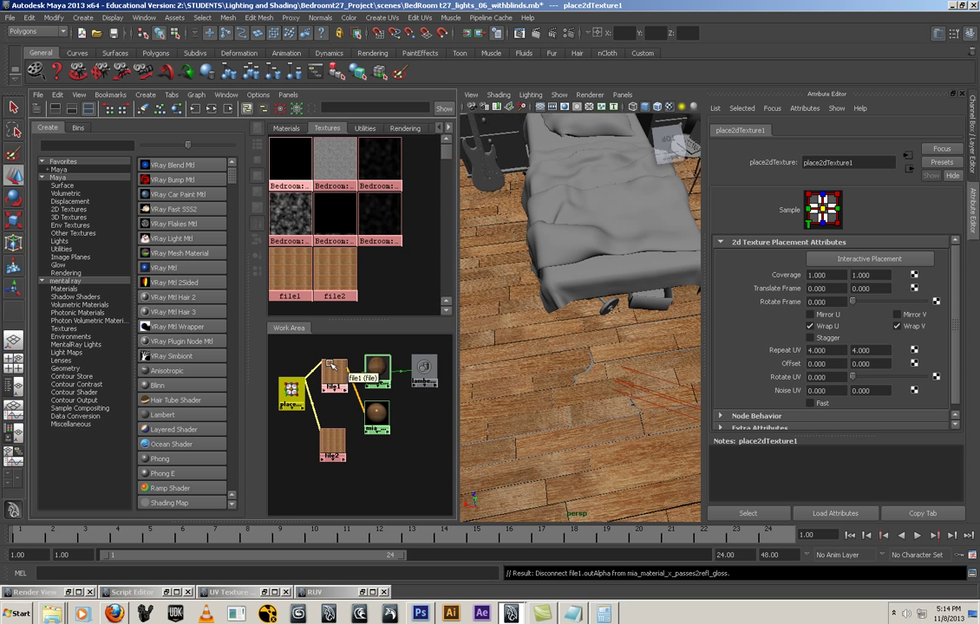
Step: Place the file2 texture below file1 and connect it to the reflection Glossiness of mia_material_x_passes2
drag(332, 437, 330, 423)
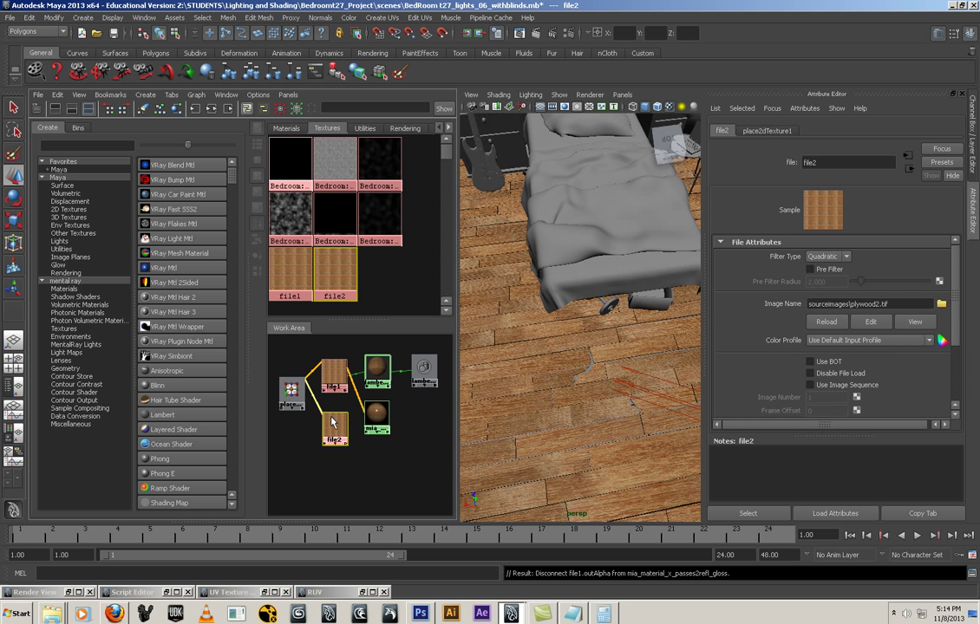
click(376, 413)
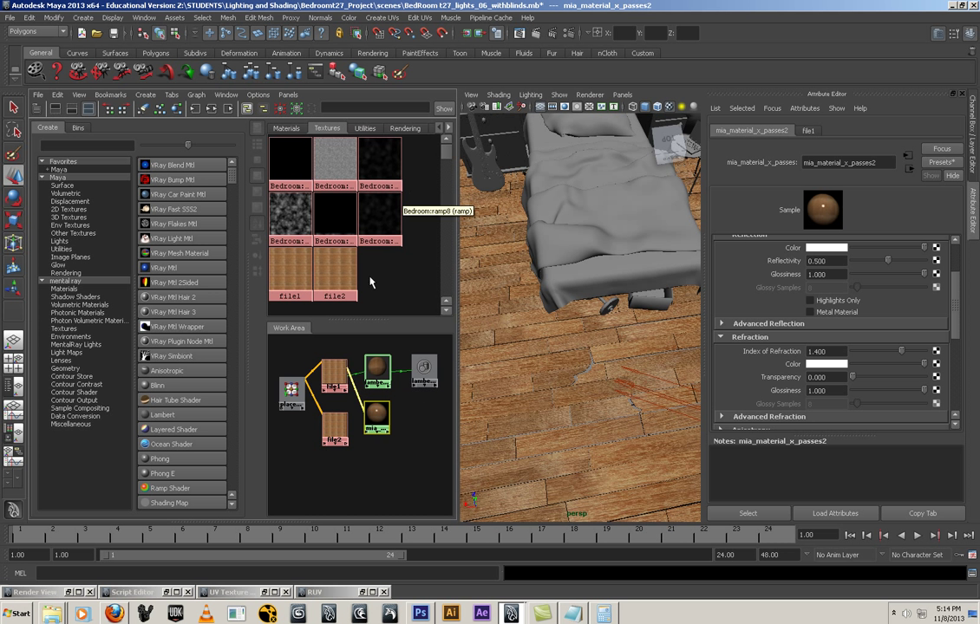
middle_drag(689, 294, 827, 274)
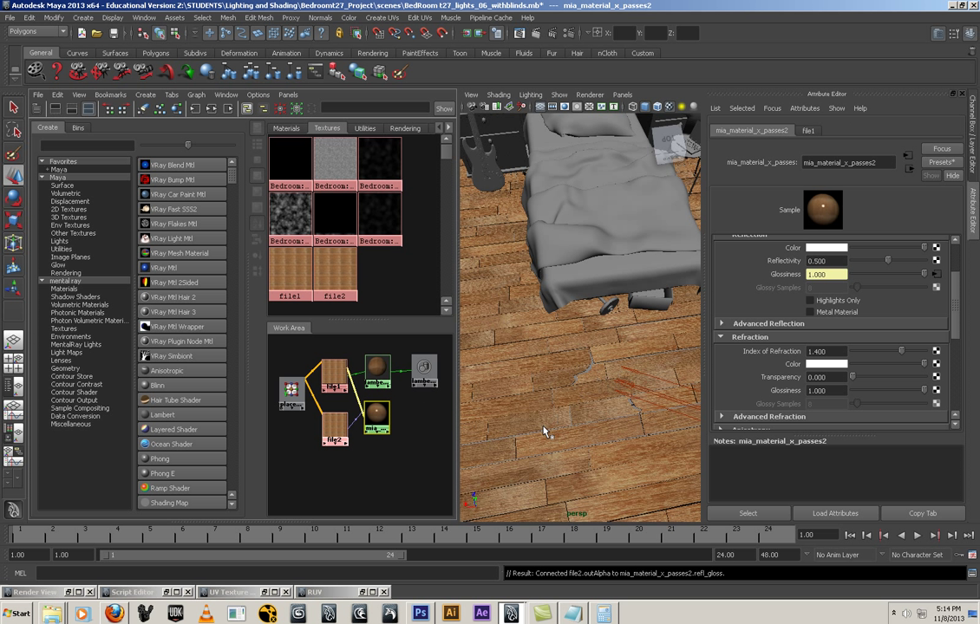
Step: Duplicate the file2 texture together with its shading network
click(335, 425)
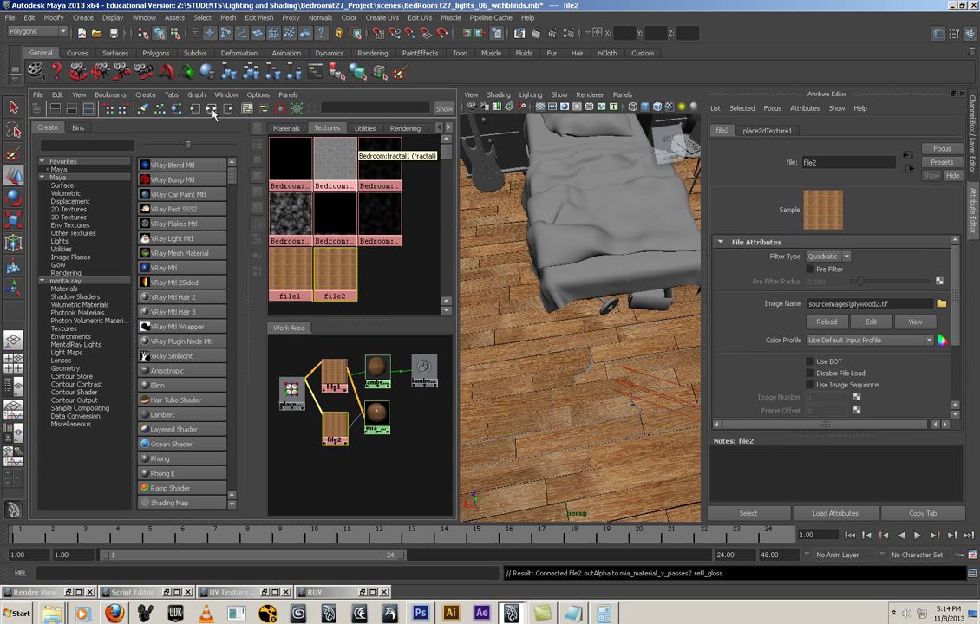
click(58, 95)
mouse_move(81, 209)
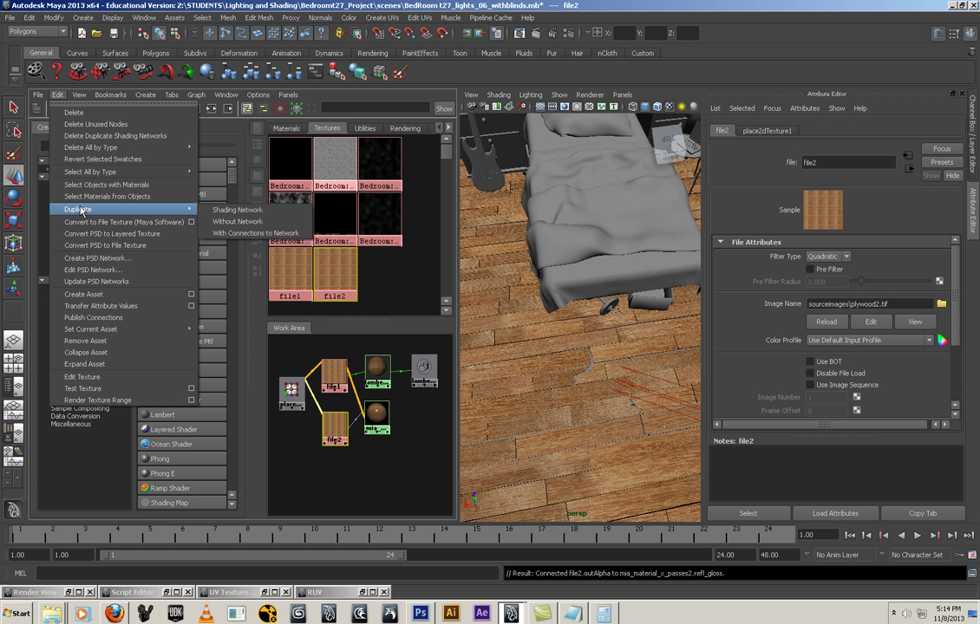
click(236, 211)
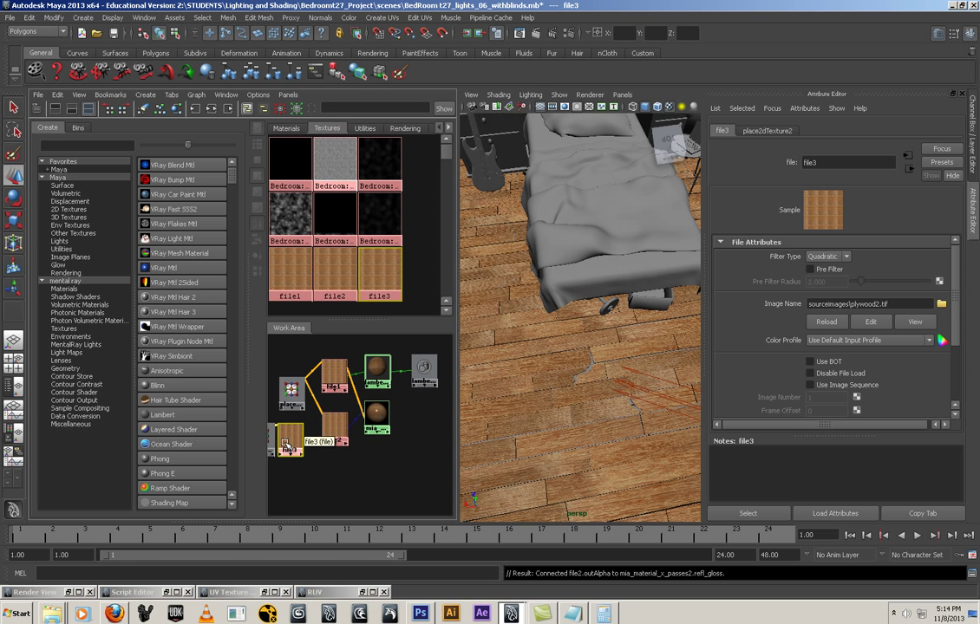
Step: Duplicate the file2 texture with connections to the existing network so the copy shares place2dTexture1
click(335, 425)
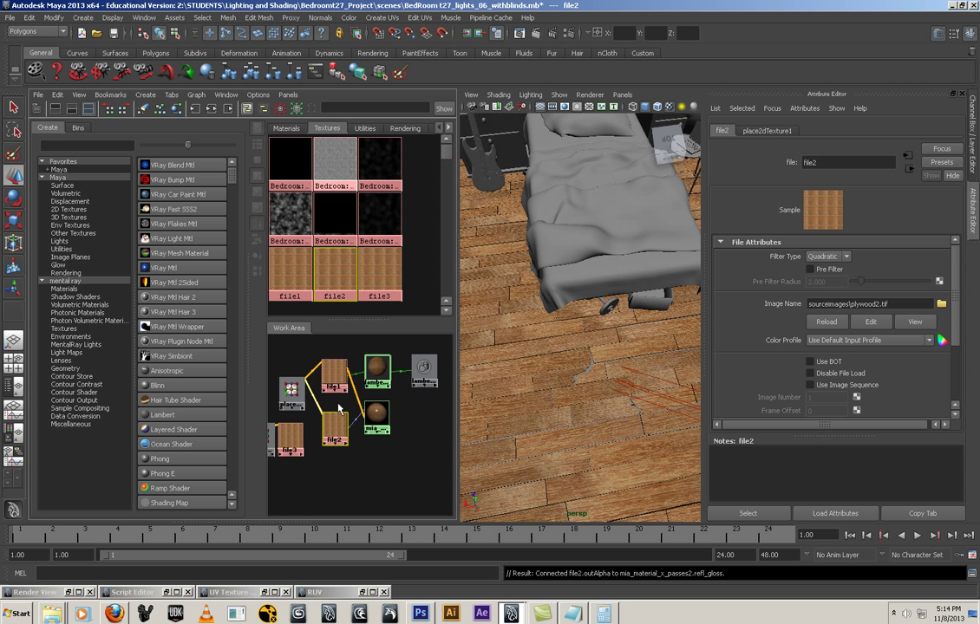
click(57, 95)
mouse_move(95, 213)
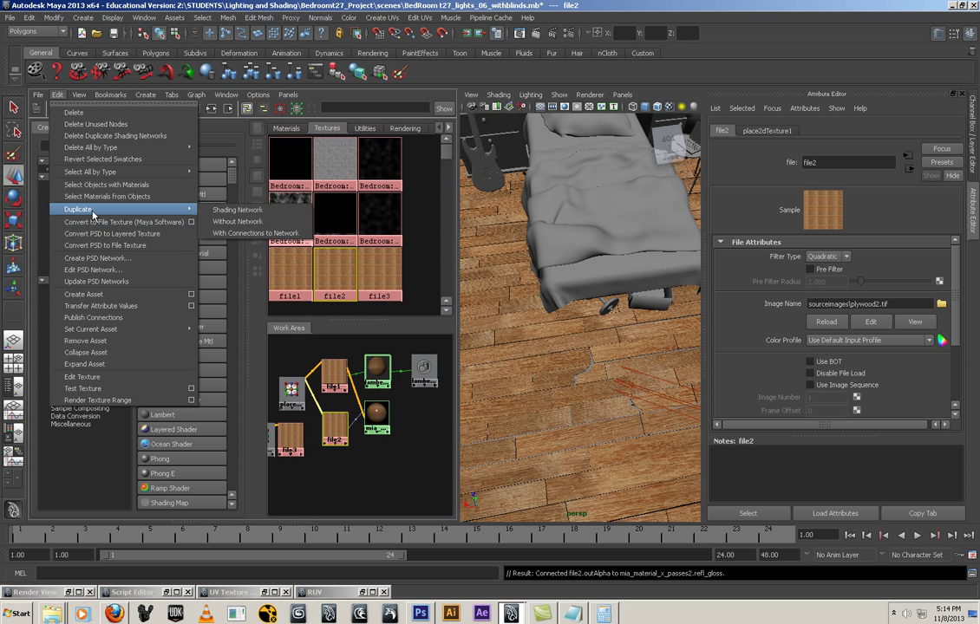
click(238, 235)
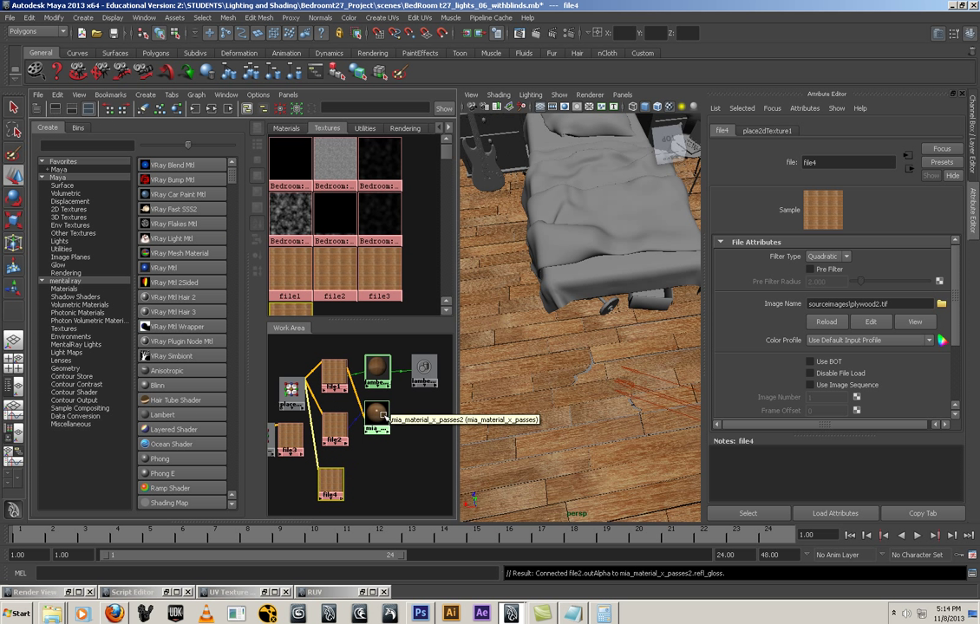
Step: Connect the file4 texture to the Standard Bump of mia_material_x_passes2 and place the resulting bump node below the material
click(379, 416)
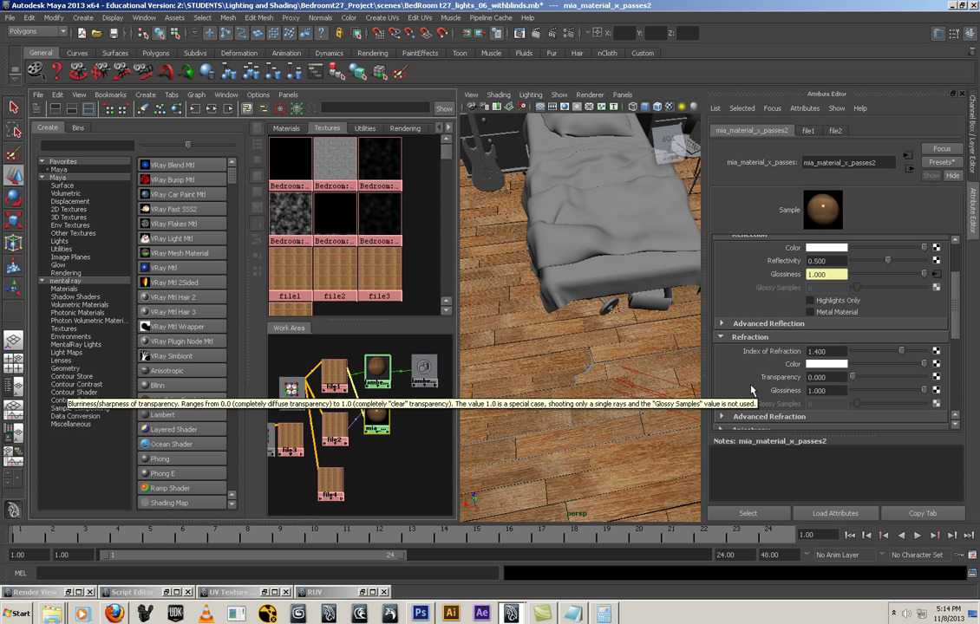
scroll(755, 381, down, 3)
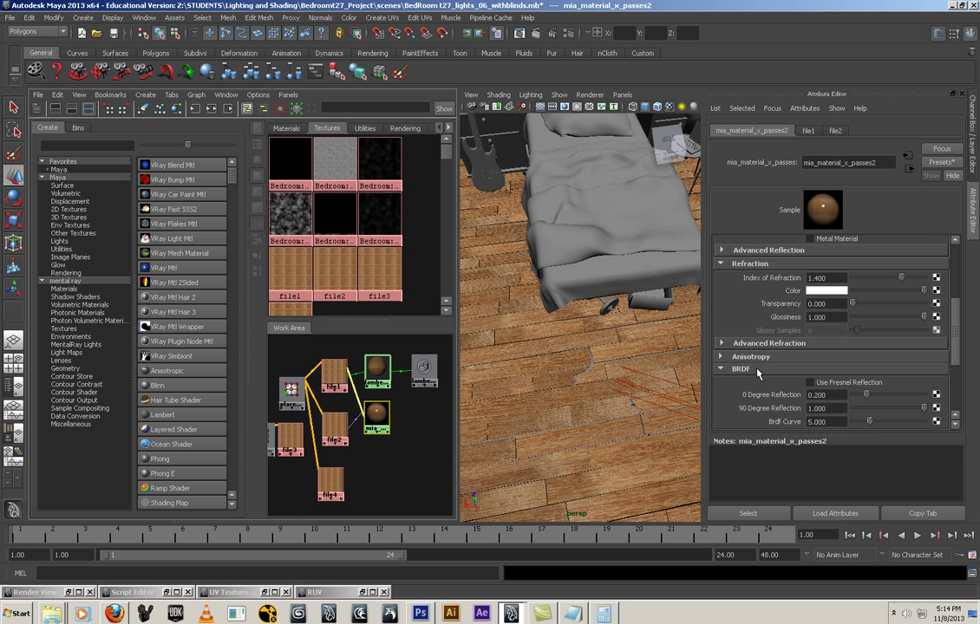
scroll(757, 373, down, 5)
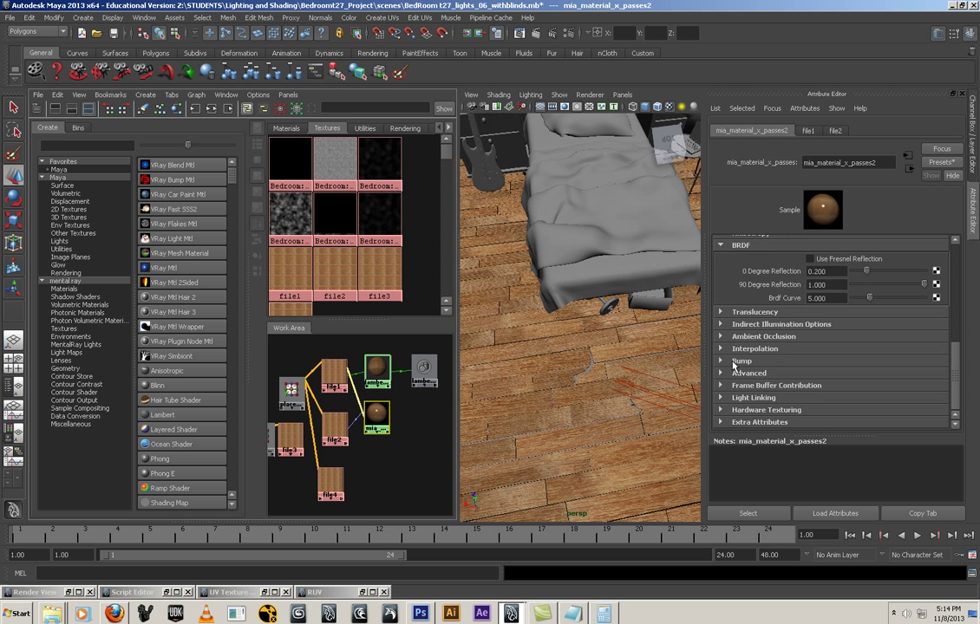
click(720, 361)
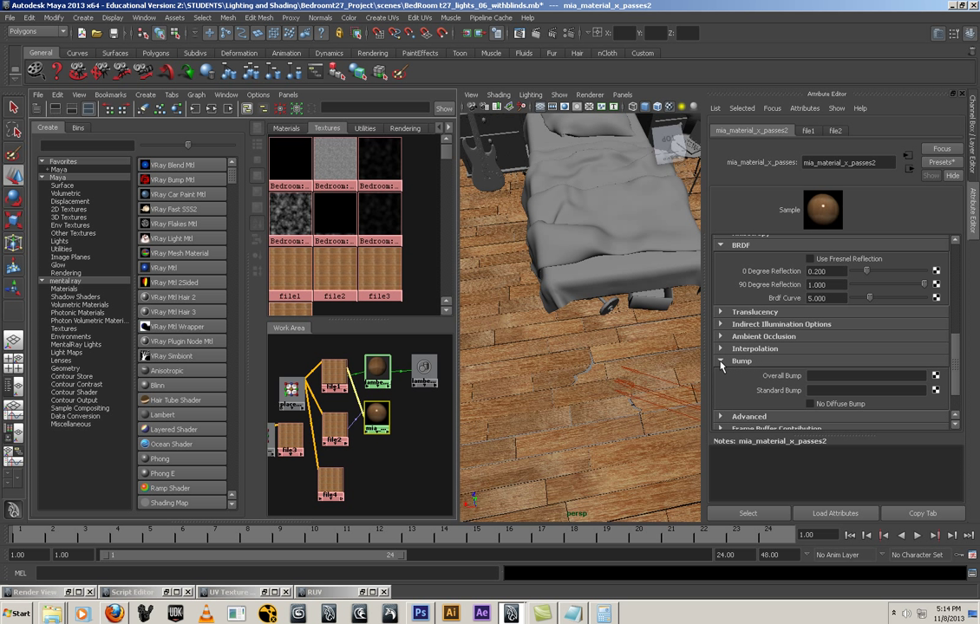
scroll(721, 366, down, 2)
middle_drag(337, 478, 934, 353)
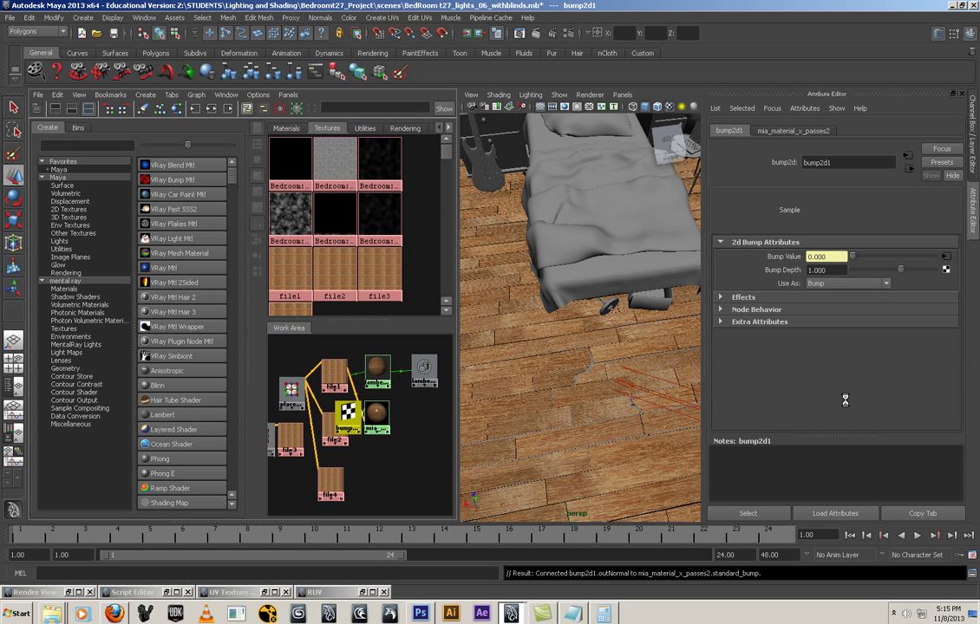
drag(344, 414, 366, 471)
Step: Look through camera1 in the viewport
click(622, 95)
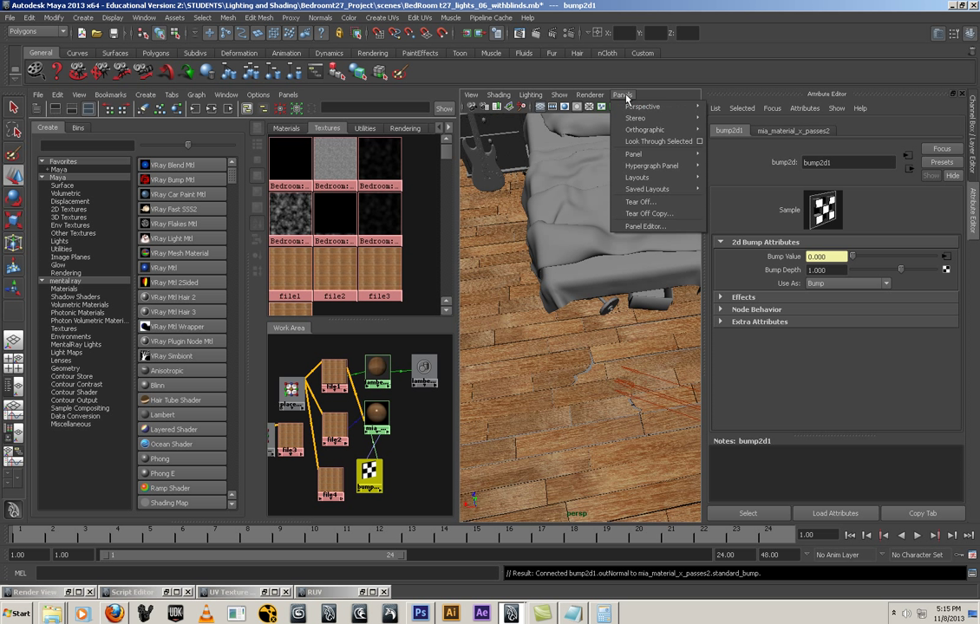
mouse_move(659, 106)
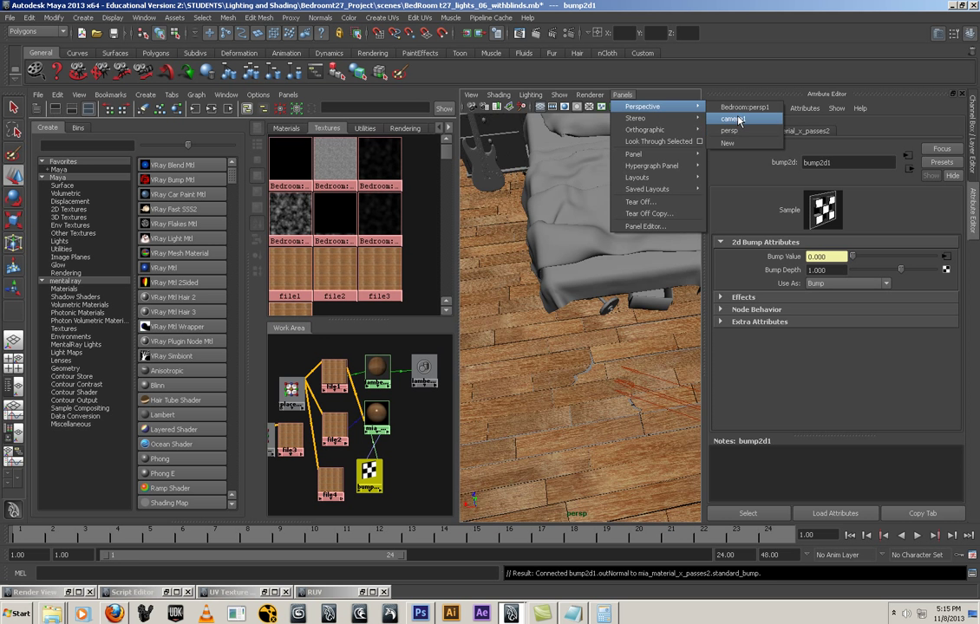
click(732, 119)
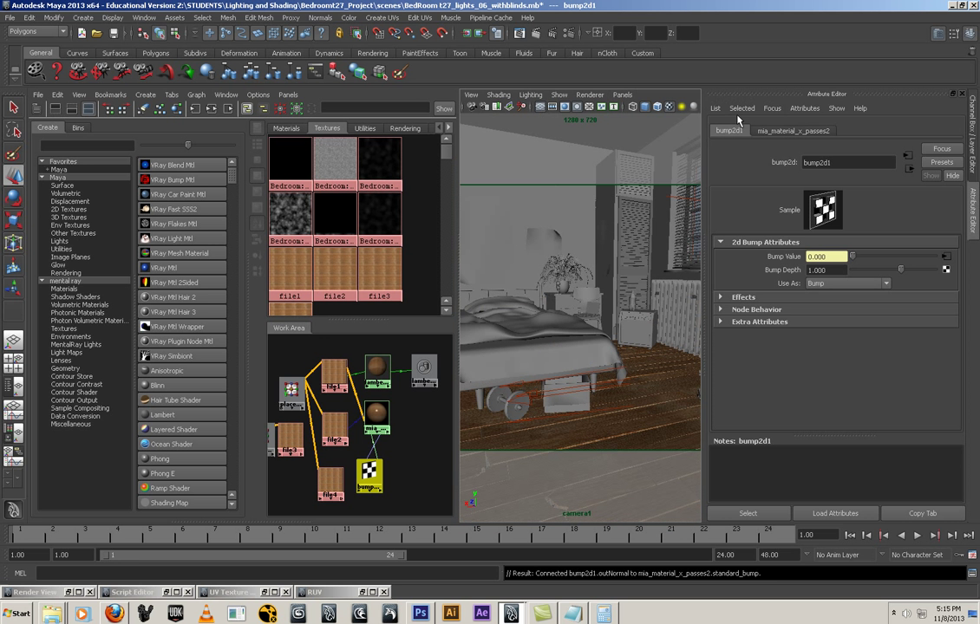
click(67, 592)
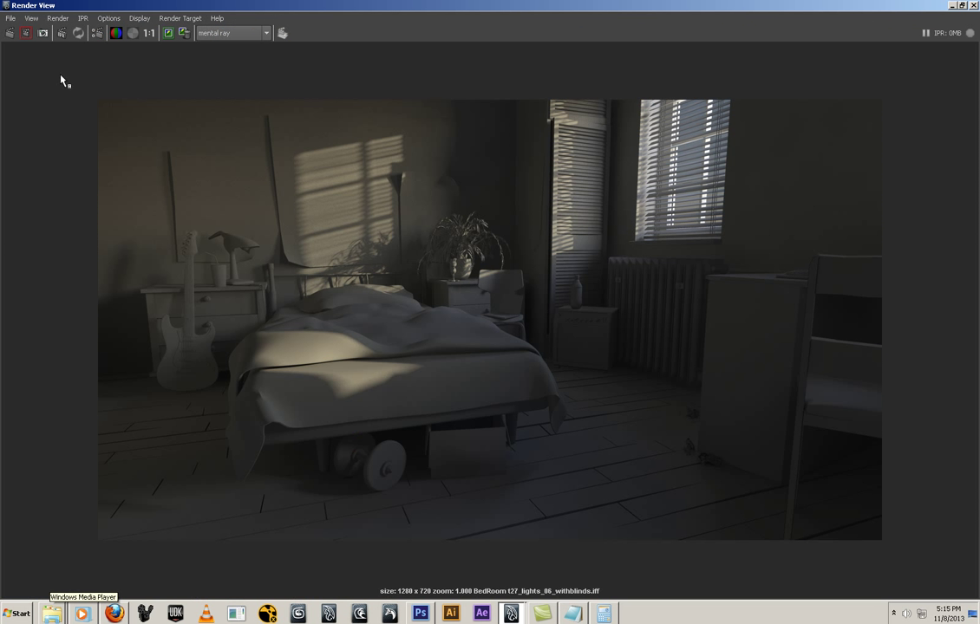
click(11, 18)
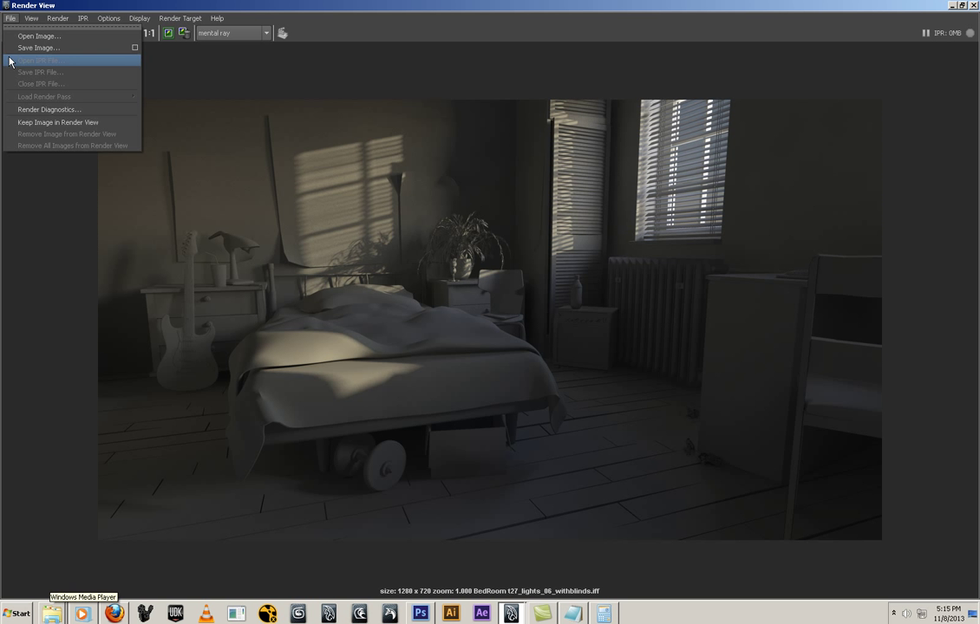
click(458, 57)
click(972, 5)
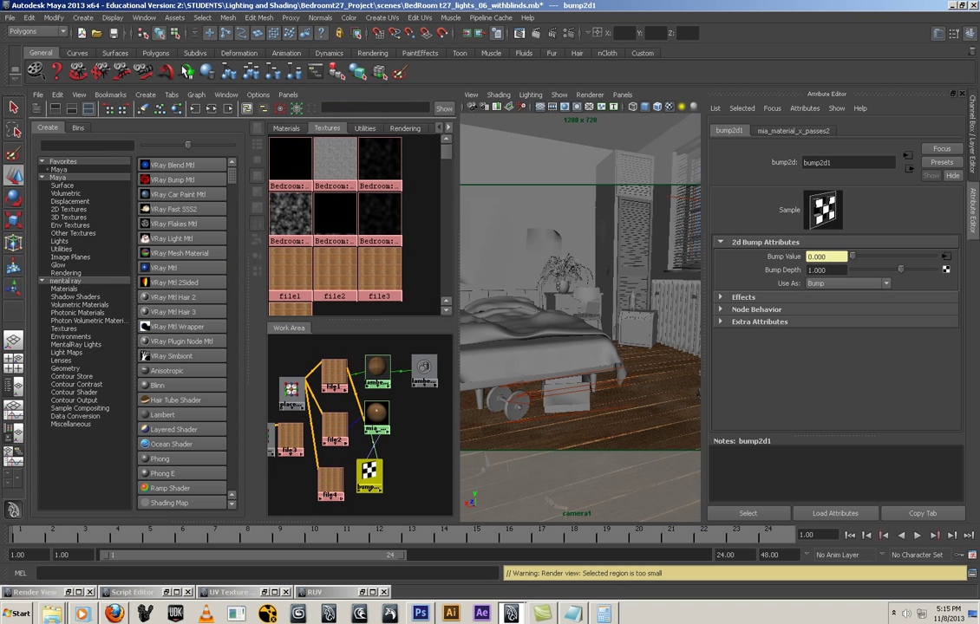
Step: Save the scene under the new name BedRoom t27_lights_07_lit_texture_01_floor.mb in the project's scenes folder
click(8, 18)
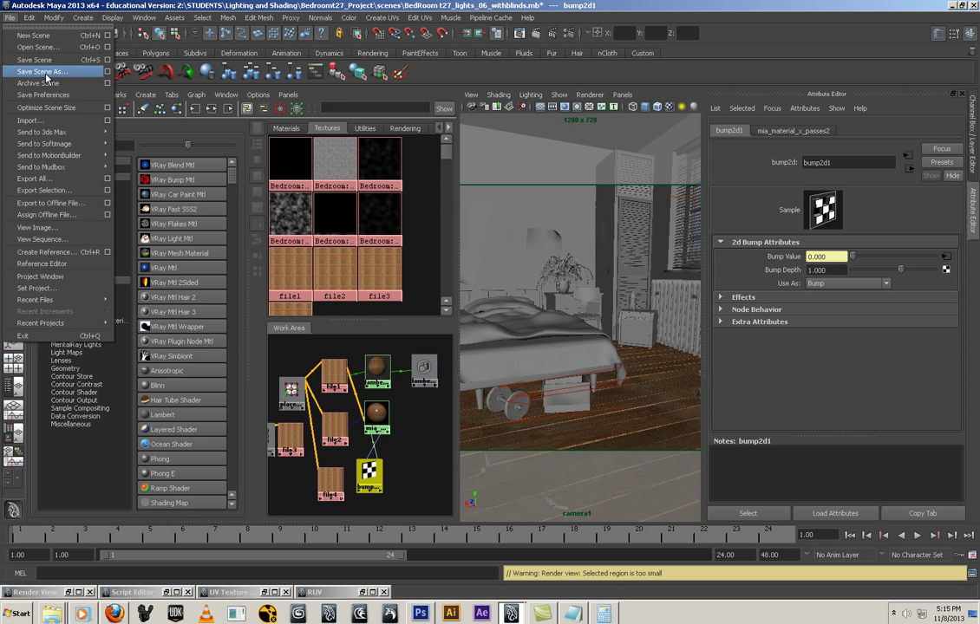
click(95, 69)
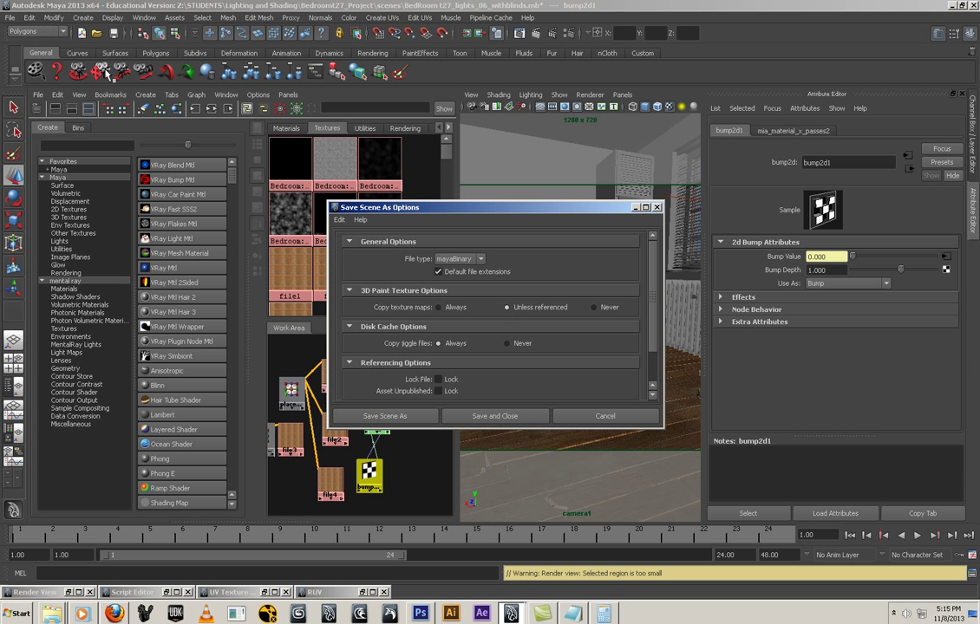
click(387, 416)
click(460, 189)
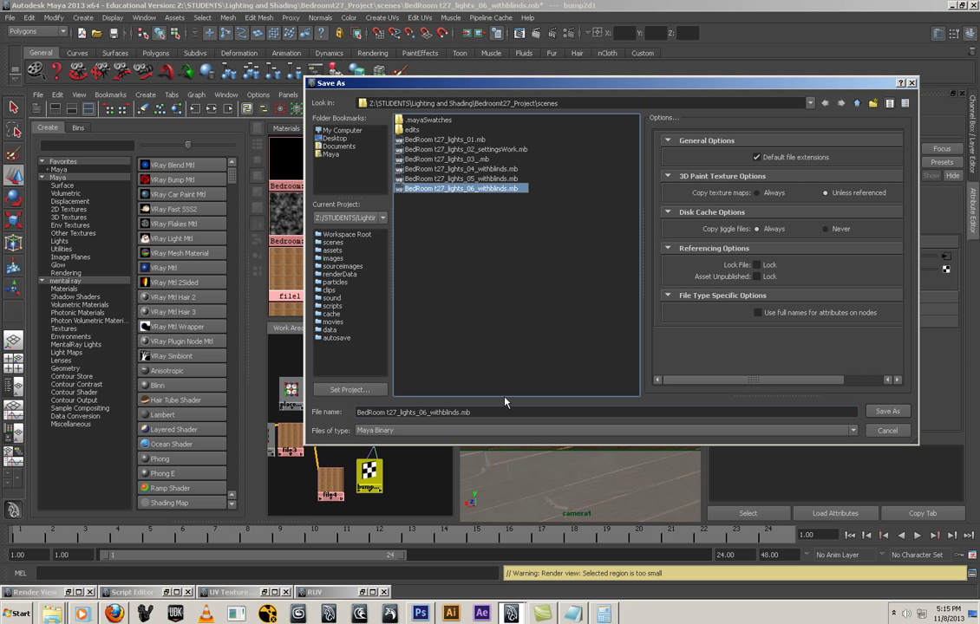
drag(460, 413, 422, 412)
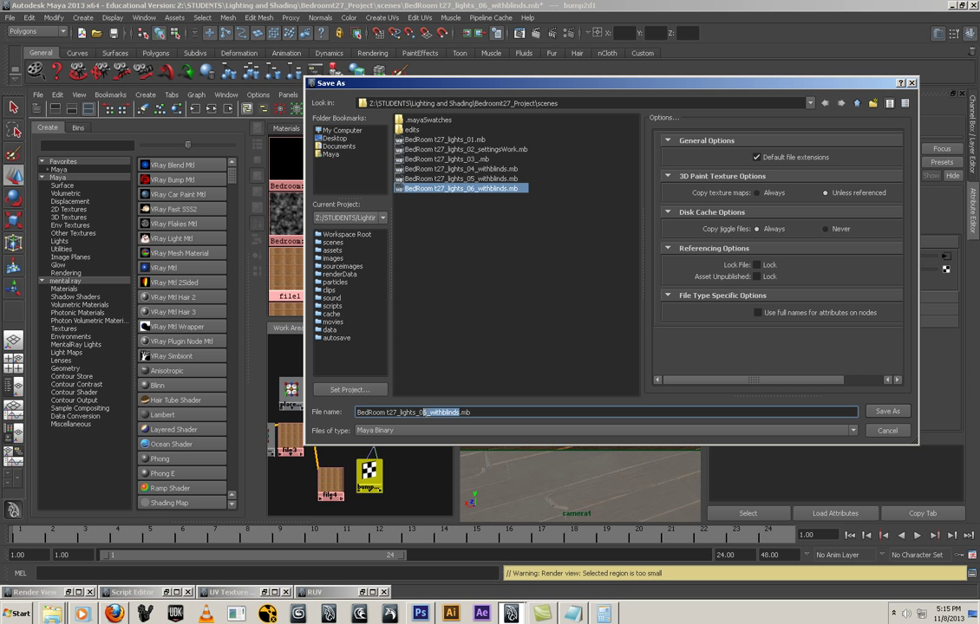
text(7)
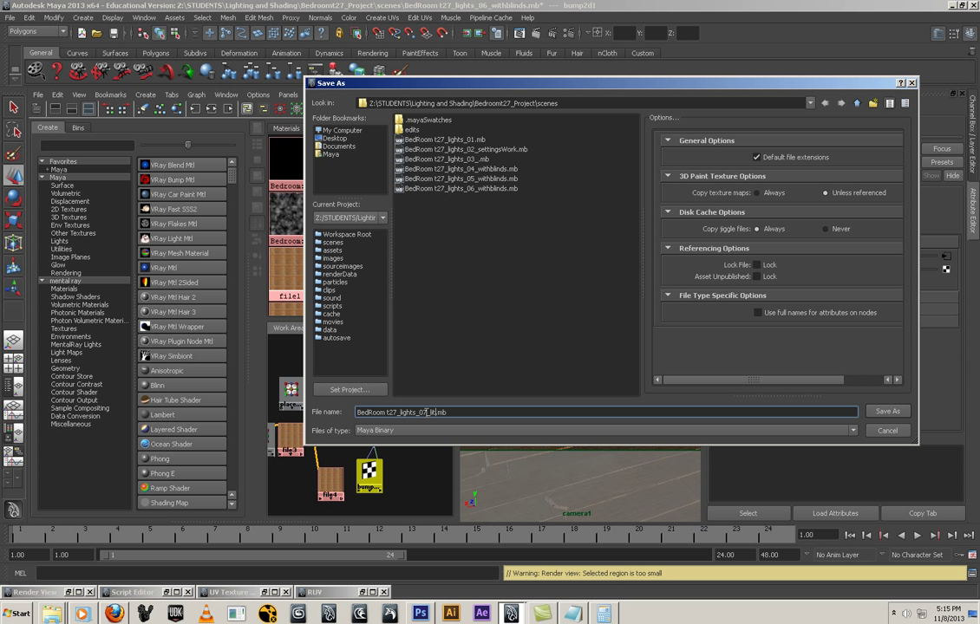
text(_lit_textre)
key(BackSpace)
key(BackSpace)
text(ure)
text(_01_floo)
key(Return)
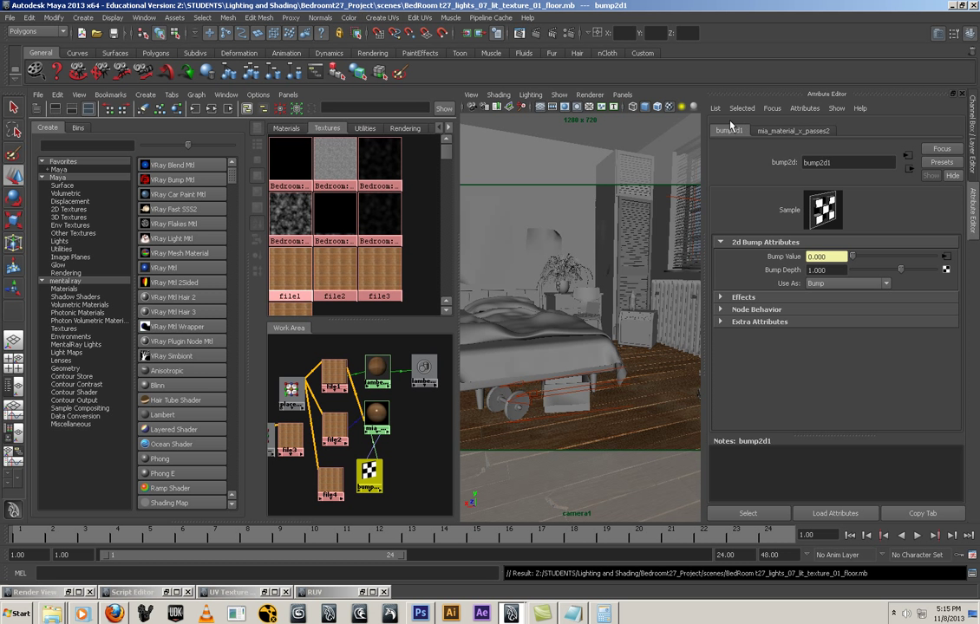
Step: Try to render only a region of the floor beside the bed in the Render View
click(61, 591)
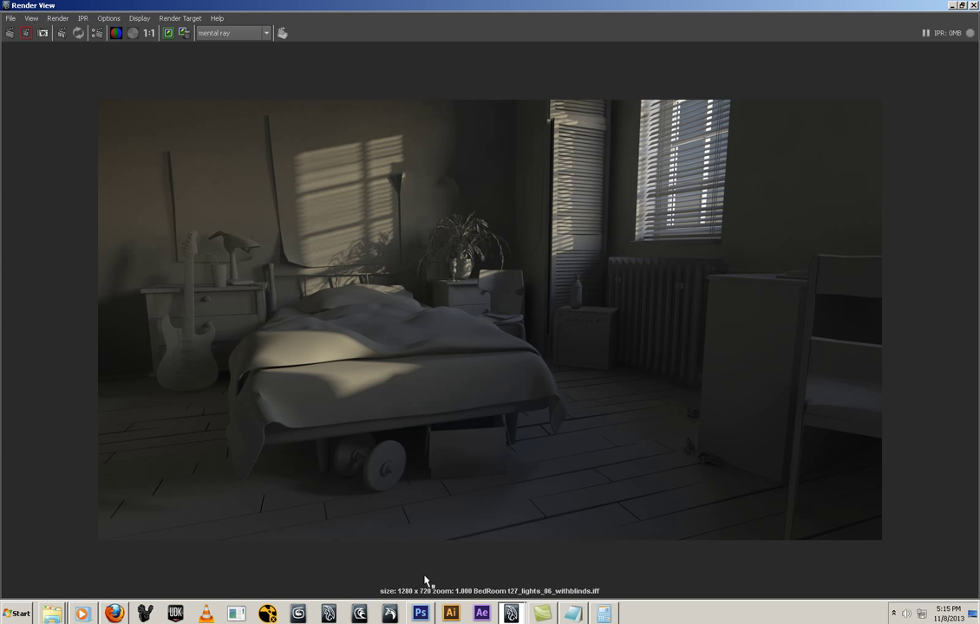
scroll(499, 501, down, 1)
scroll(493, 500, down, 1)
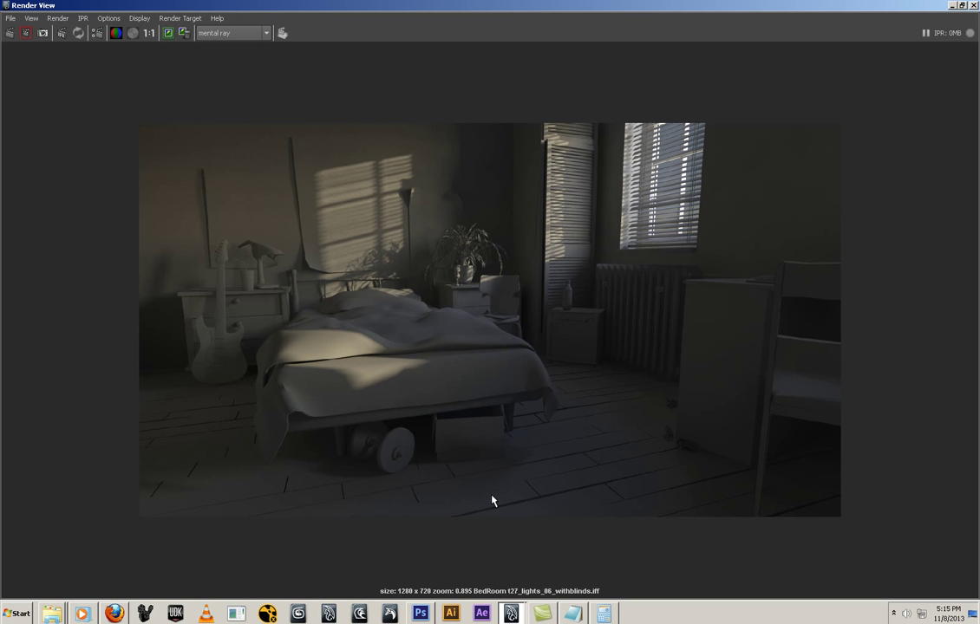
click(148, 33)
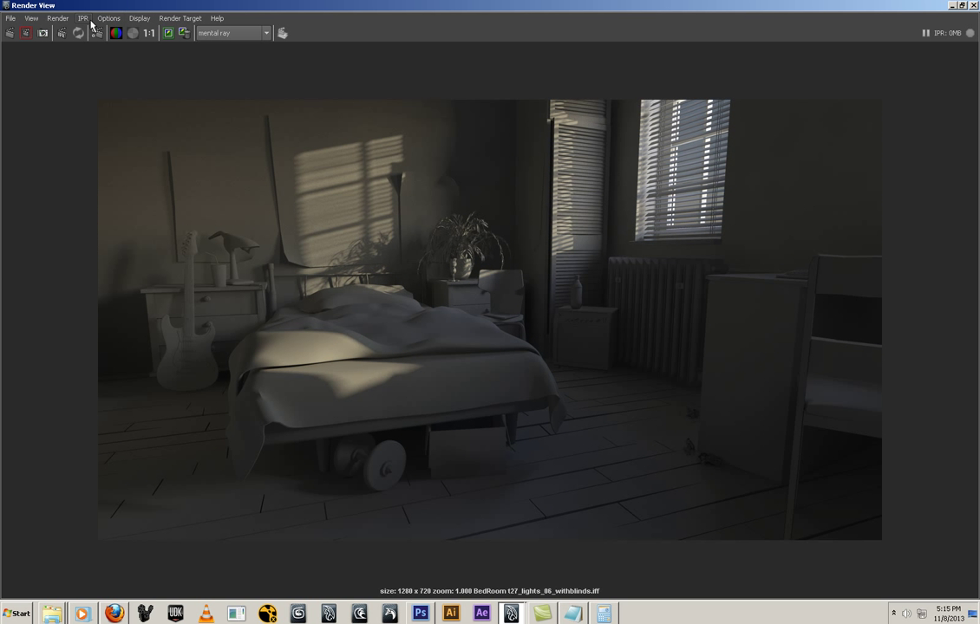
click(107, 19)
mouse_move(122, 61)
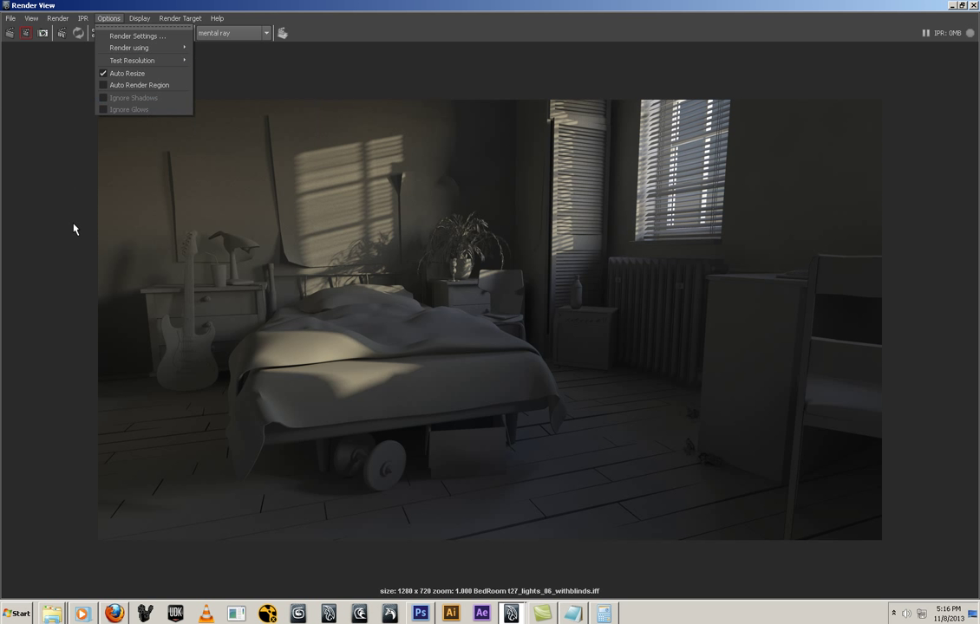
click(67, 201)
click(168, 34)
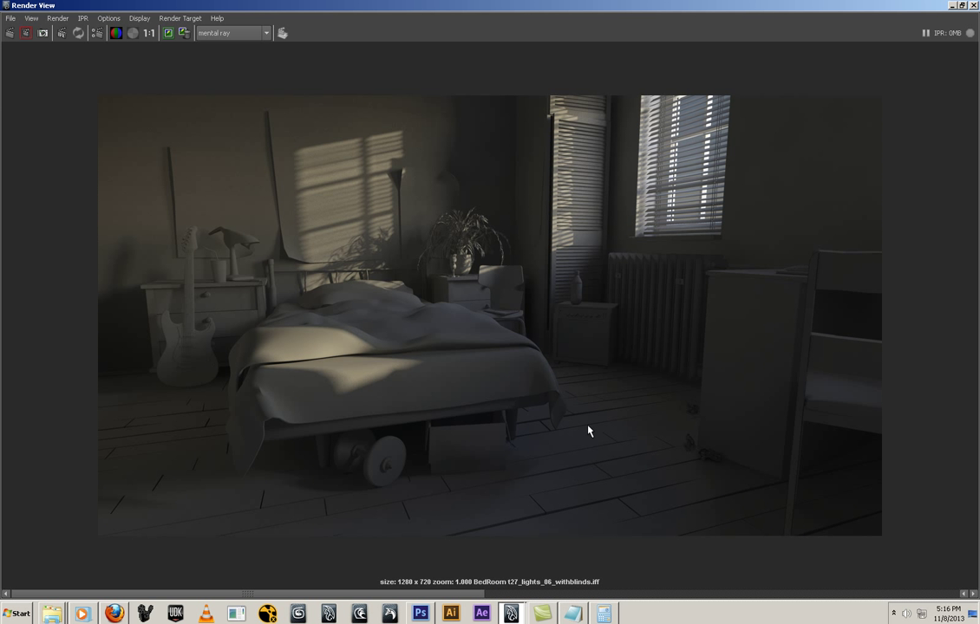
drag(570, 418, 669, 536)
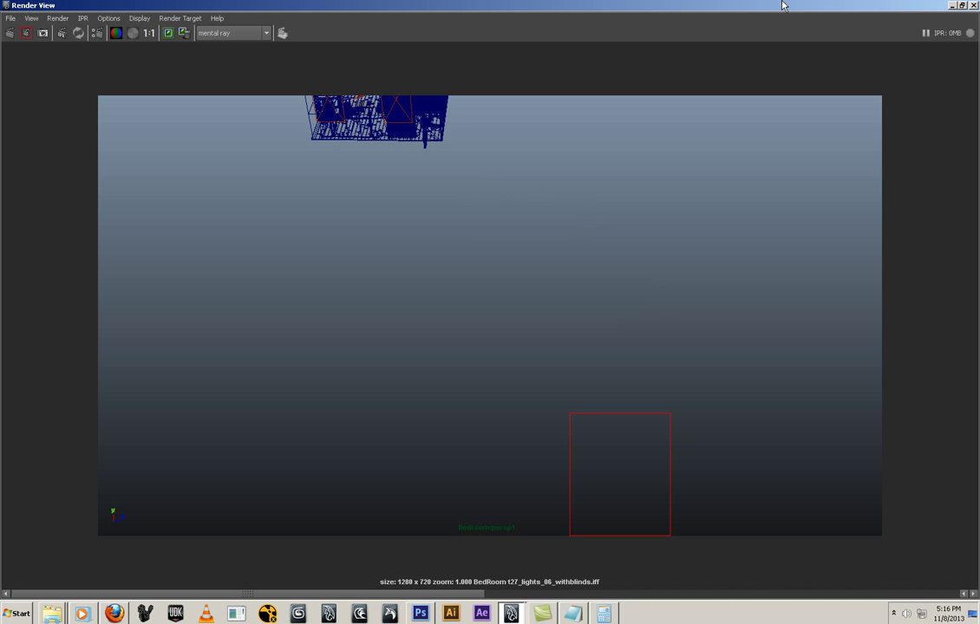
click(951, 5)
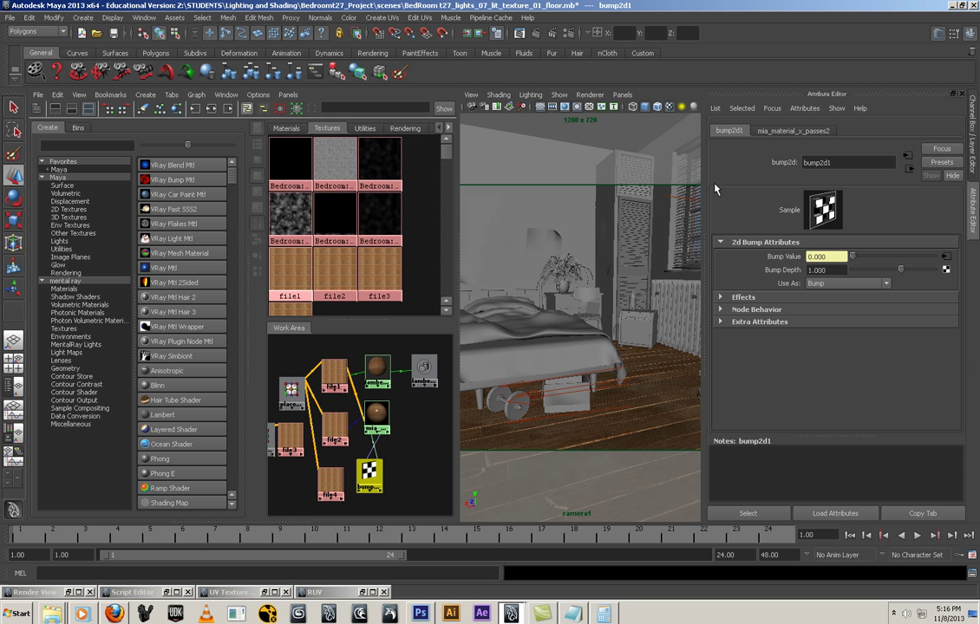
Step: Check the view from the Bedroom:persp1 camera and return the viewport to camera1
click(622, 95)
mouse_move(659, 102)
click(728, 104)
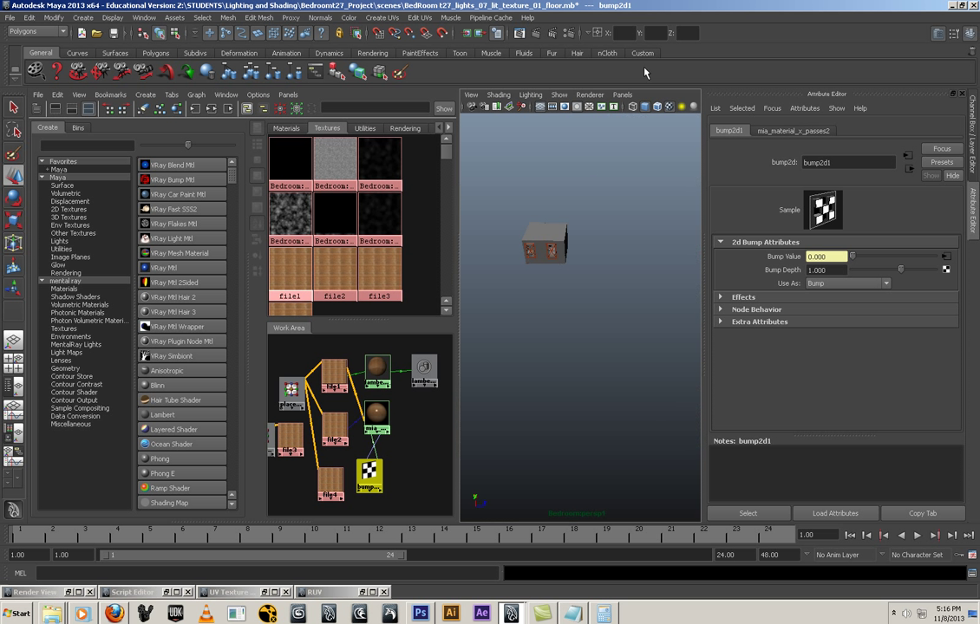
click(621, 95)
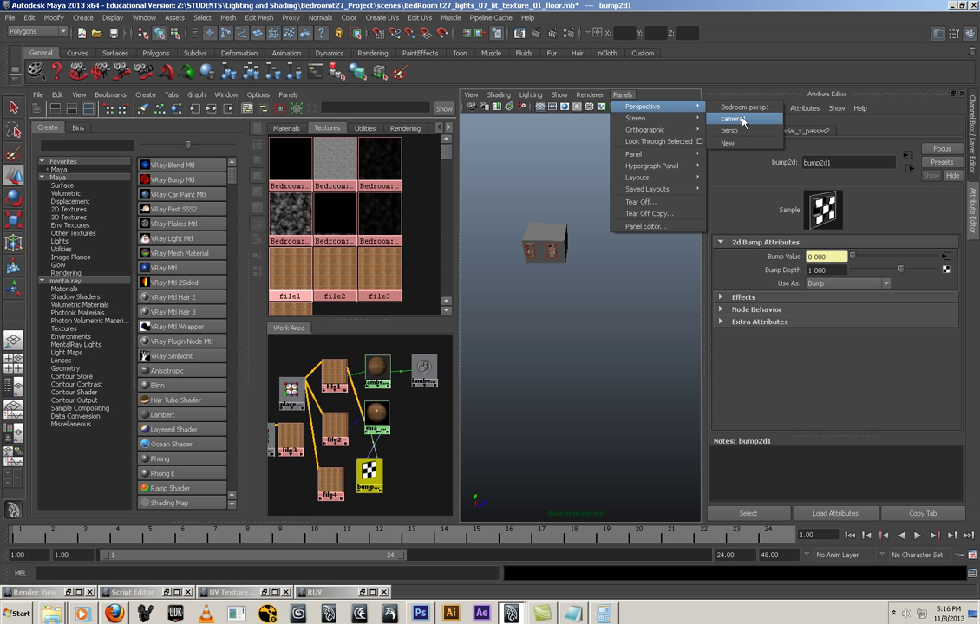
click(733, 119)
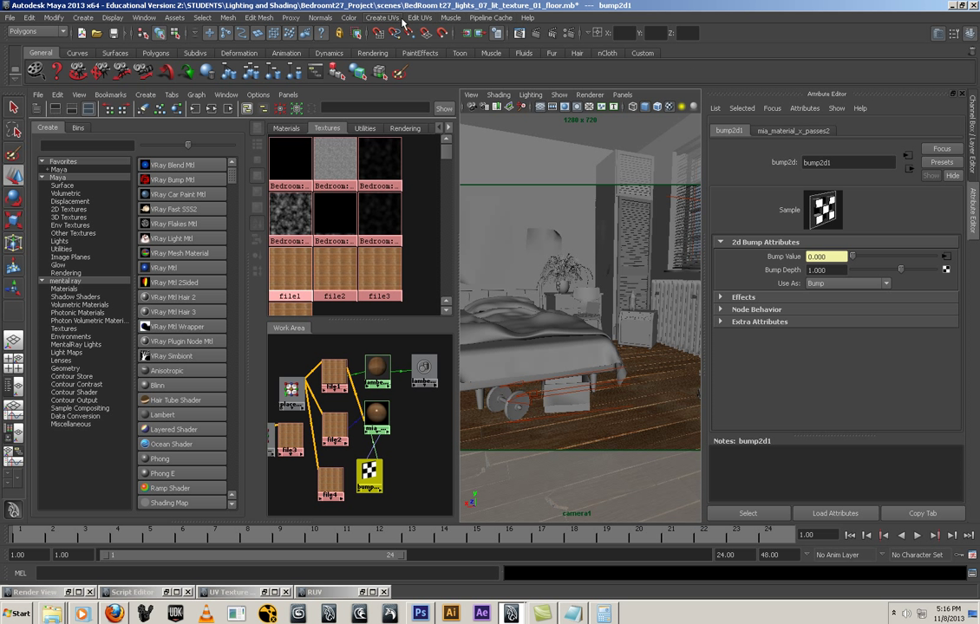
Step: Lower the test render resolution to 25% (320x180) and render the current camera1 frame
click(35, 32)
click(31, 72)
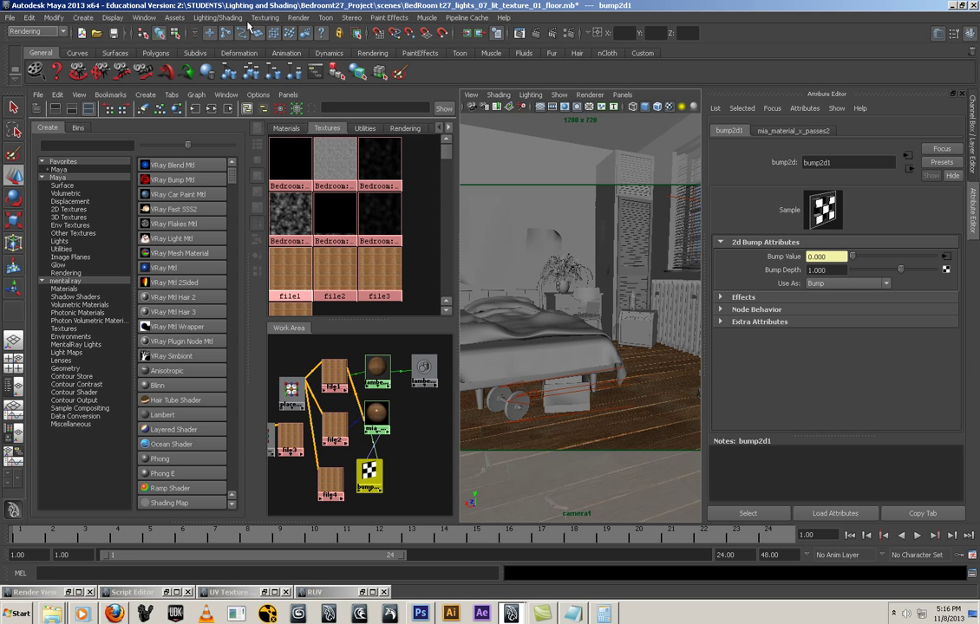
click(297, 17)
mouse_move(310, 85)
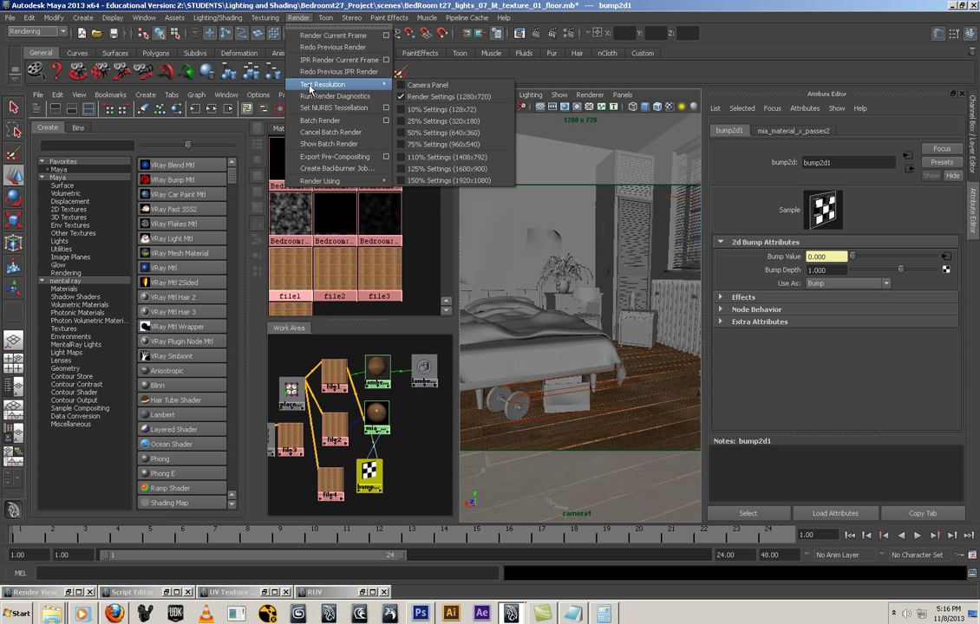
click(442, 134)
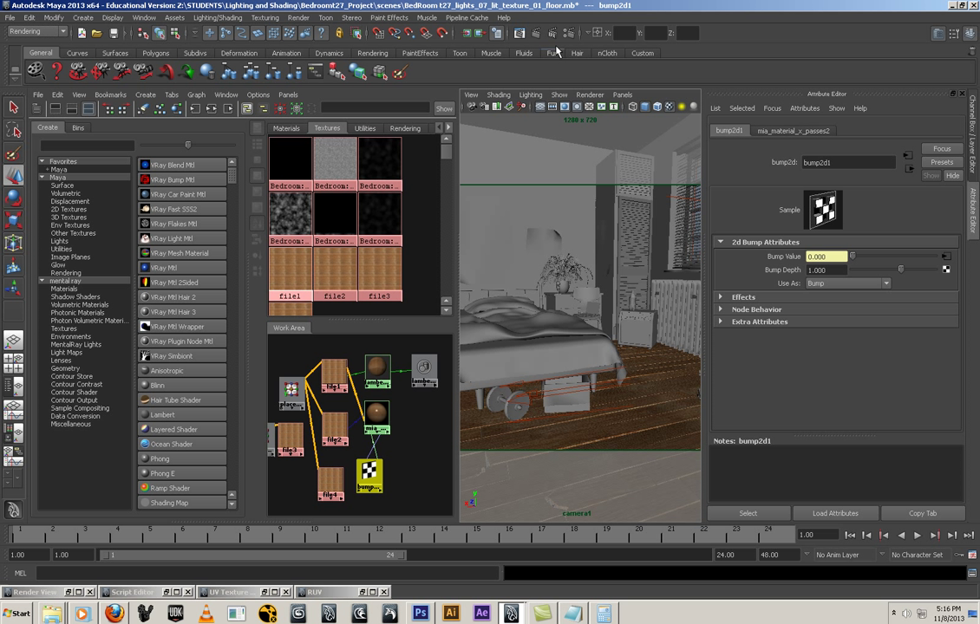
click(477, 33)
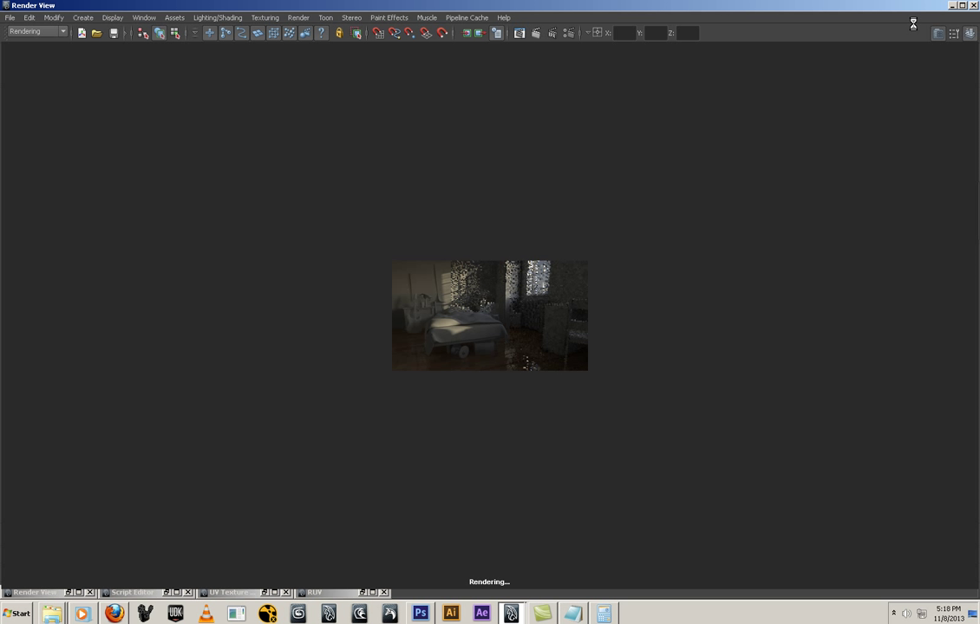
click(956, 6)
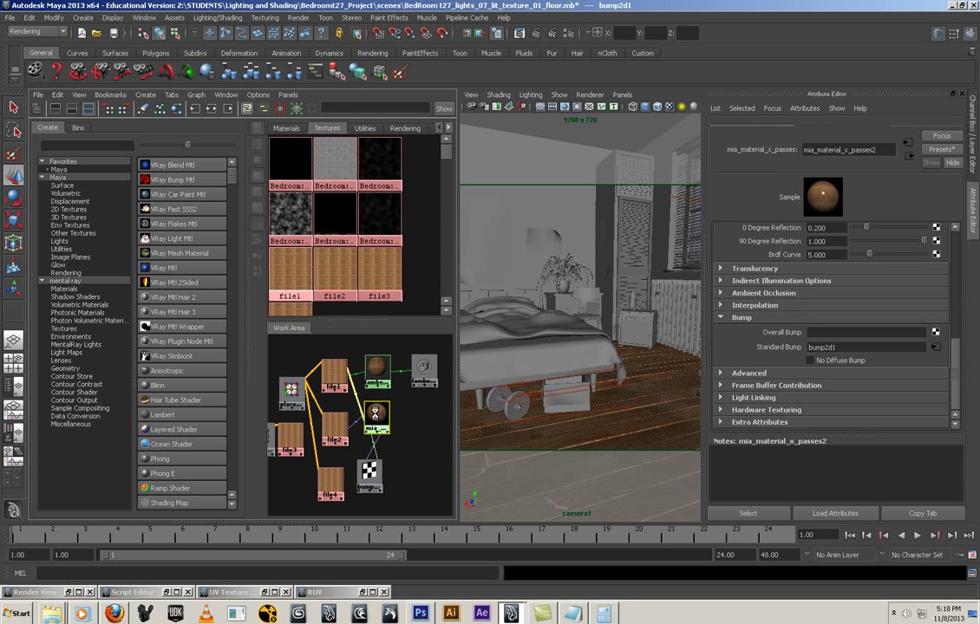
Step: Connect the file2 texture to the reflection Reflectivity of mia_material_x_passes2 and open file2's attributes
click(380, 367)
drag(954, 372, 958, 264)
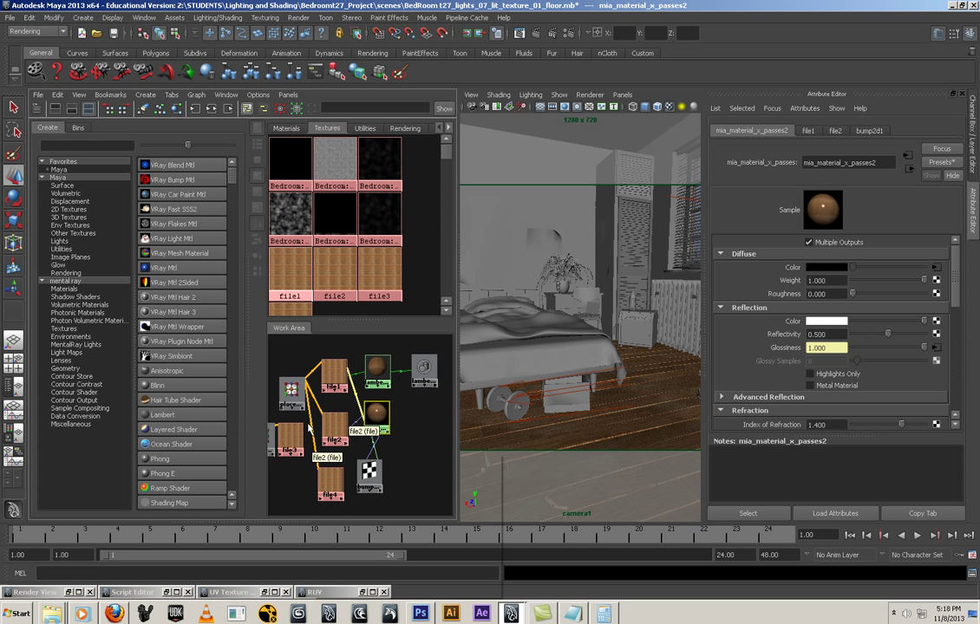
middle_drag(327, 423, 796, 337)
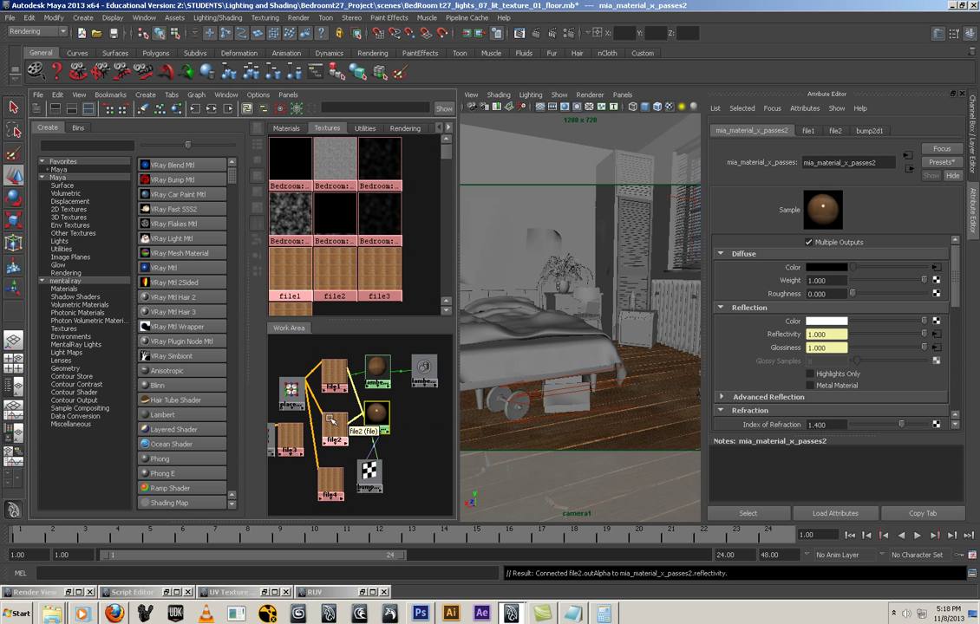
click(334, 436)
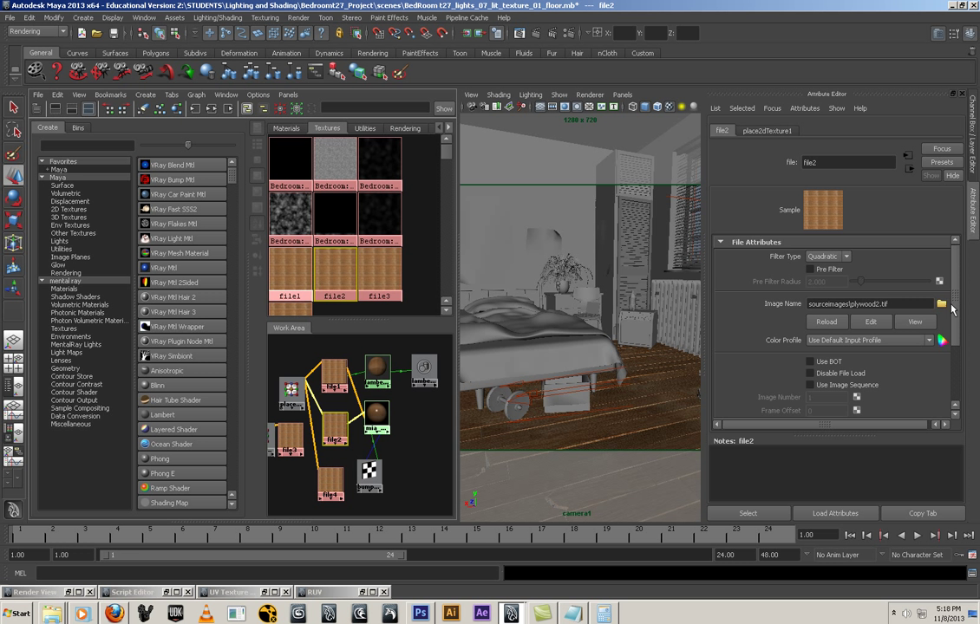
Step: Darken the file2 texture by lowering its Color Balance Color Gain from white to dark grey
scroll(845, 293, down, 3)
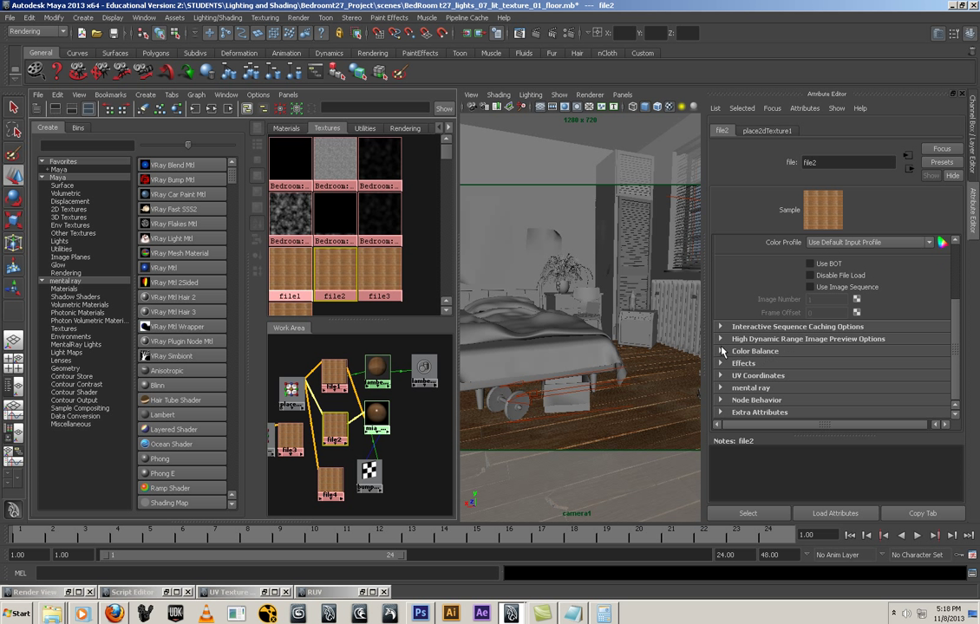
click(785, 351)
scroll(867, 321, down, 2)
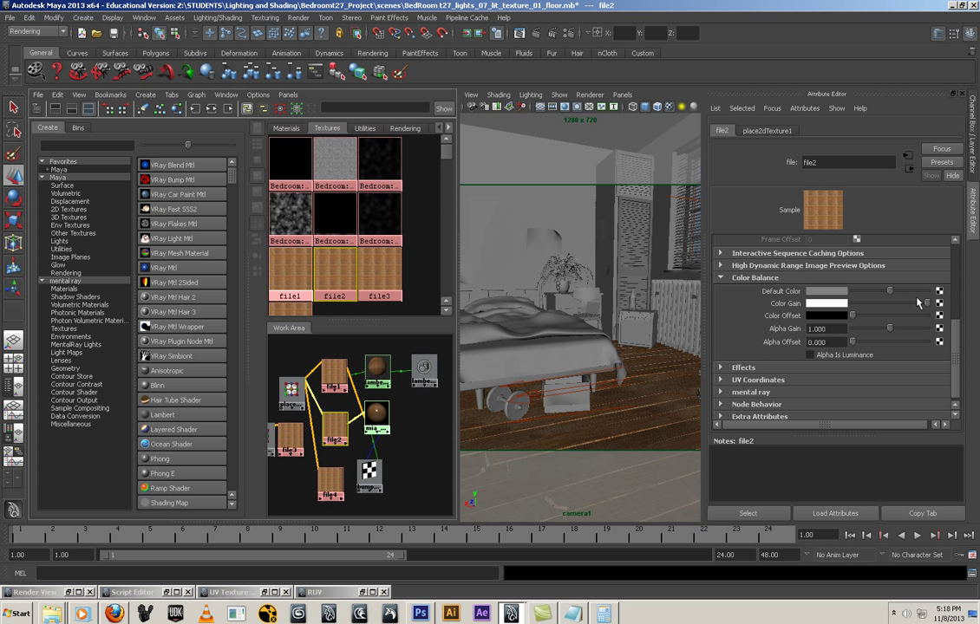
drag(927, 303, 875, 306)
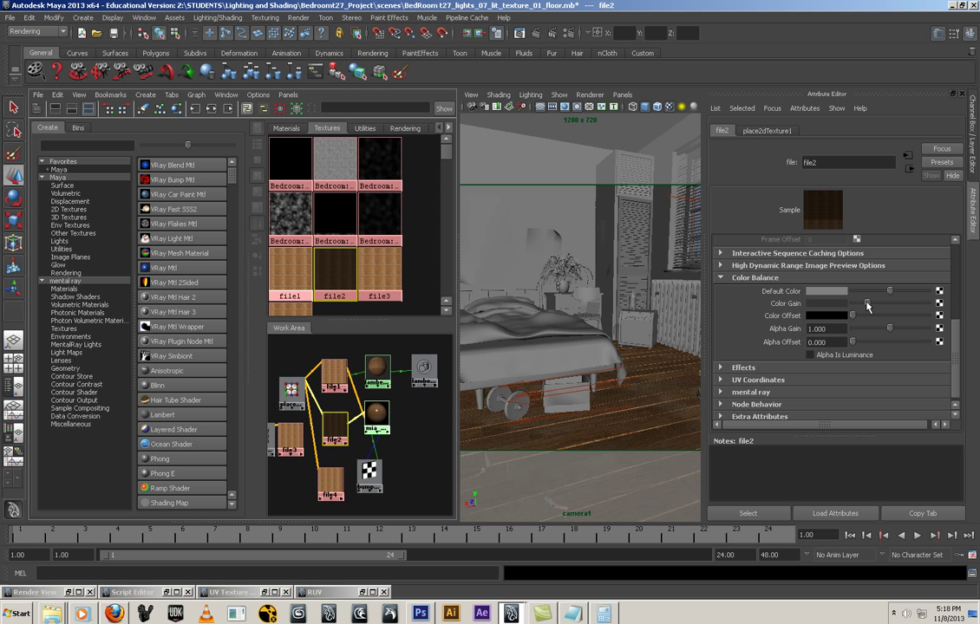
drag(954, 333, 951, 246)
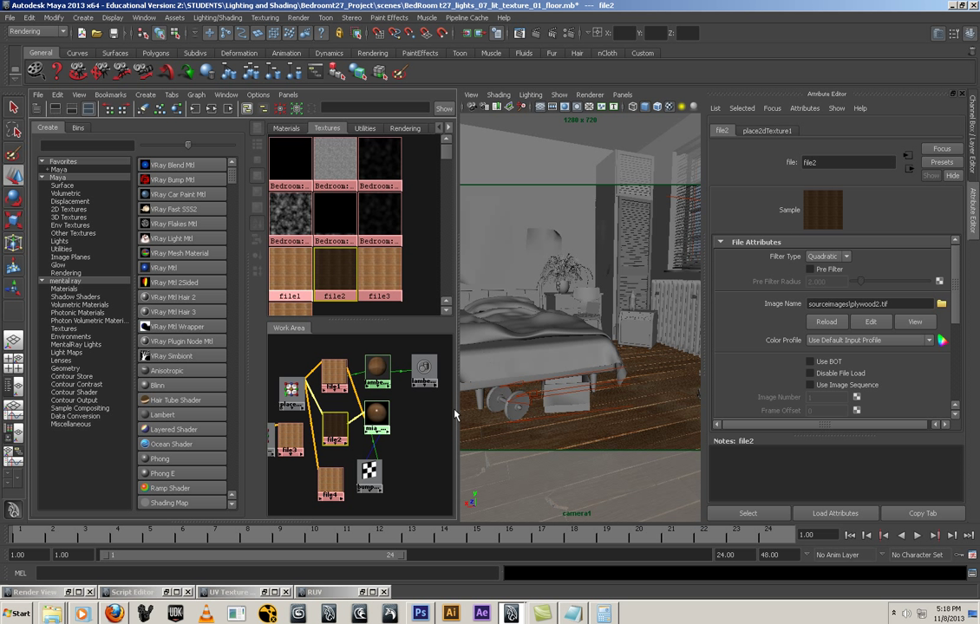
Step: Connect the file4 texture to the diffuse Roughness of mia_material_x_passes2
click(376, 414)
drag(853, 295, 908, 296)
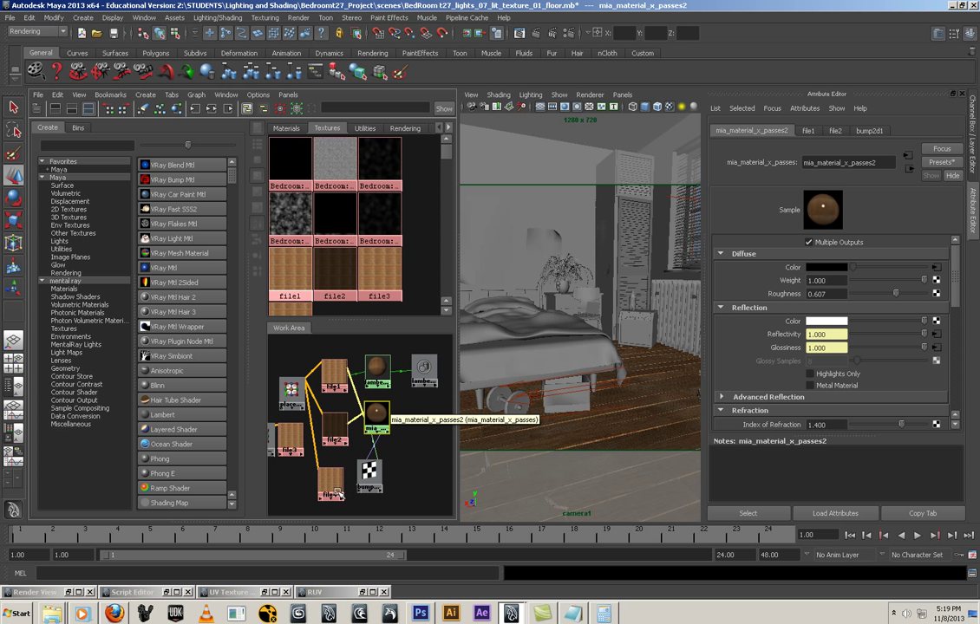
middle_drag(293, 425, 794, 297)
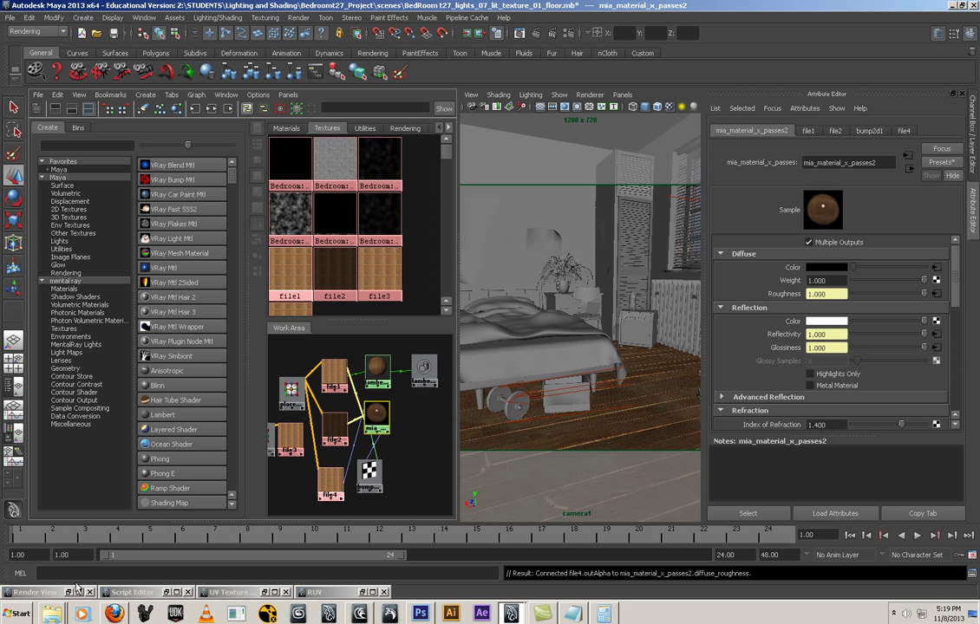
Step: Render only a region covering the full-width lower half of the camera1 image, with the bed and floor
click(26, 592)
drag(382, 313, 602, 380)
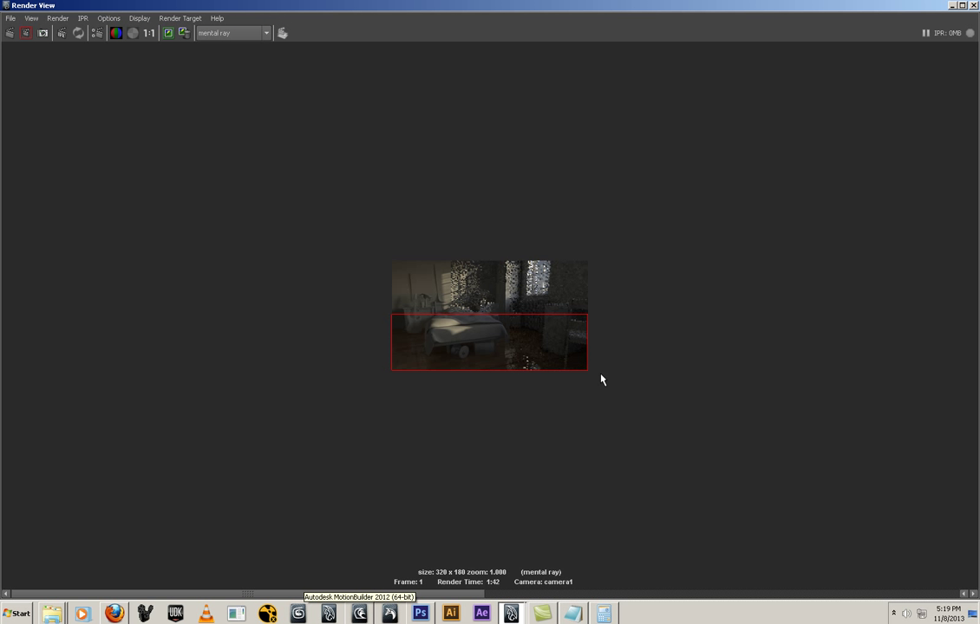
click(27, 32)
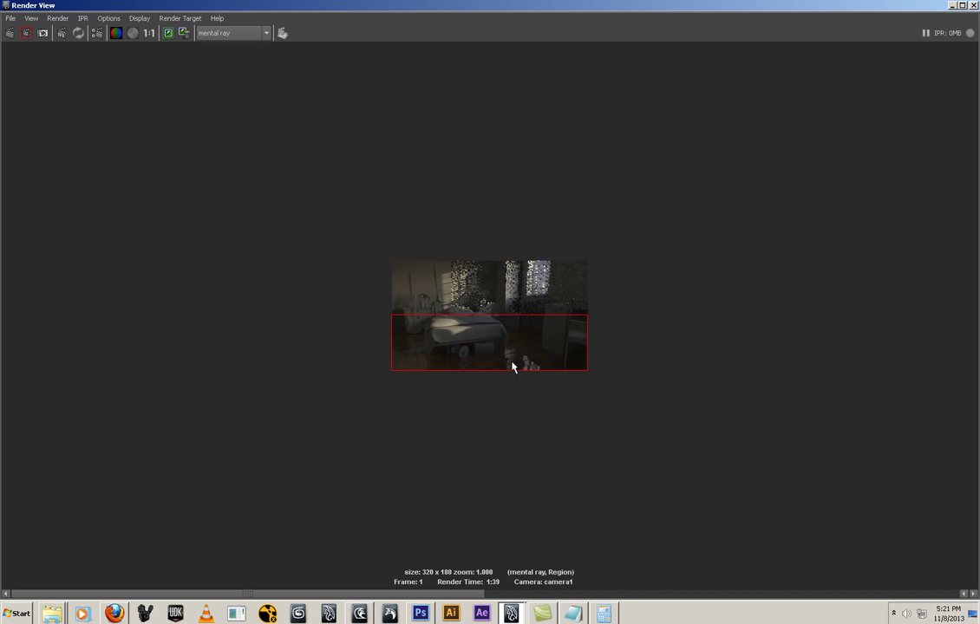
click(952, 5)
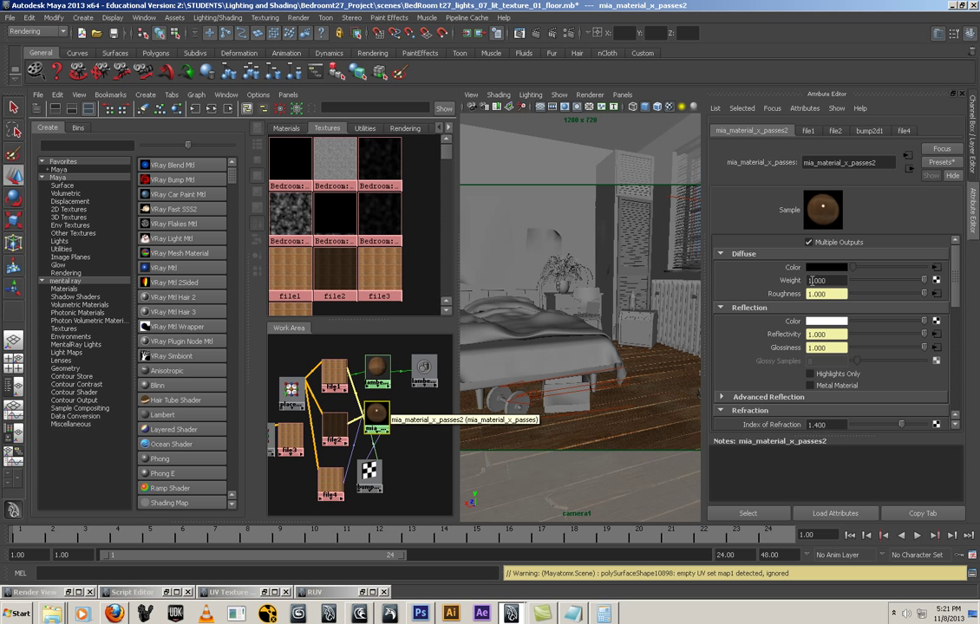
Step: Break the file2 connections to Reflectivity and Glossiness on mia_material_x_passes2, and set Reflectivity to 0 and Glossiness to 0.15
right_click(791, 338)
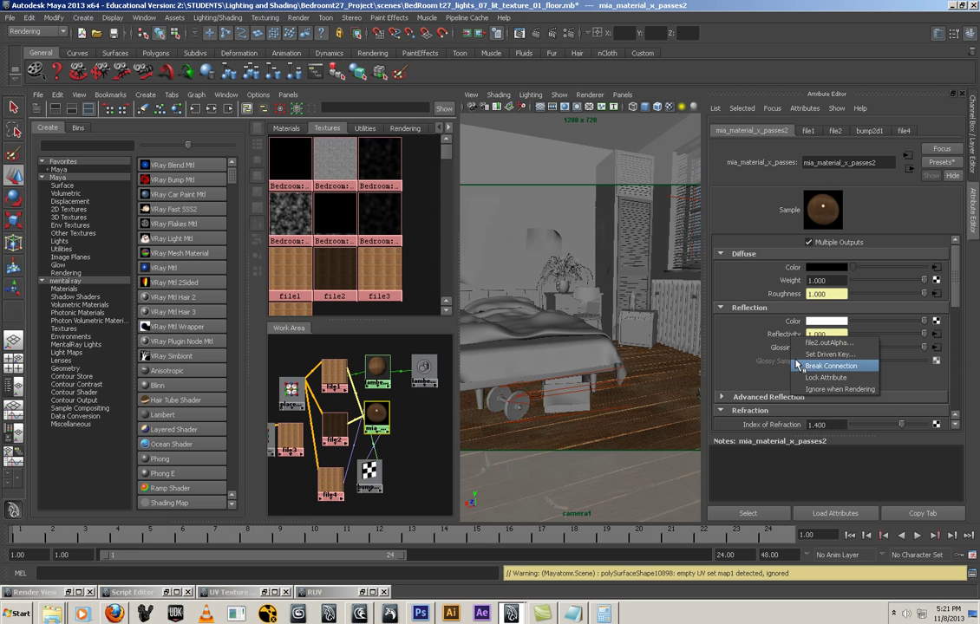
click(798, 373)
right_click(785, 349)
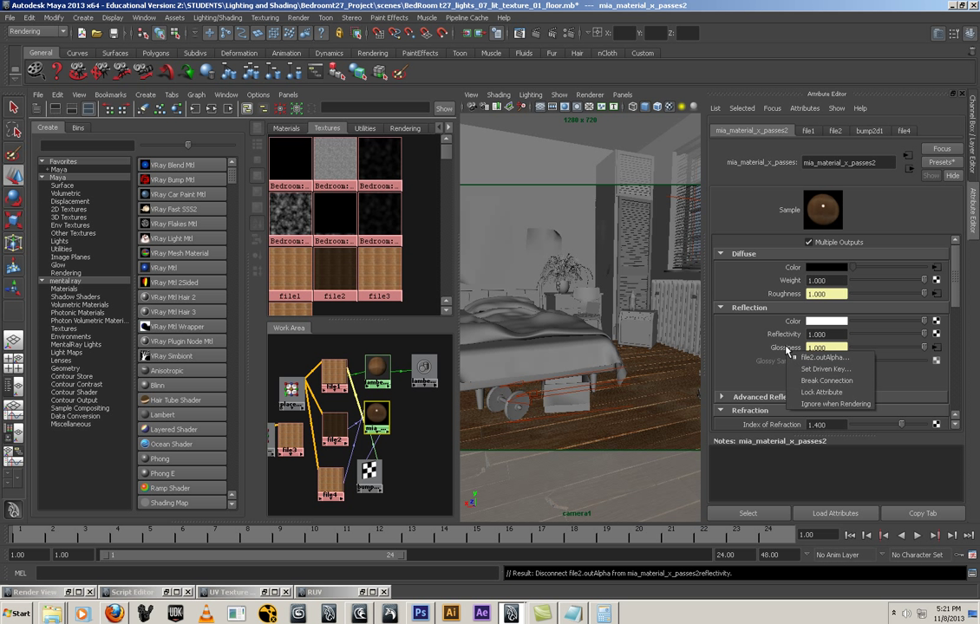
click(820, 372)
click(854, 335)
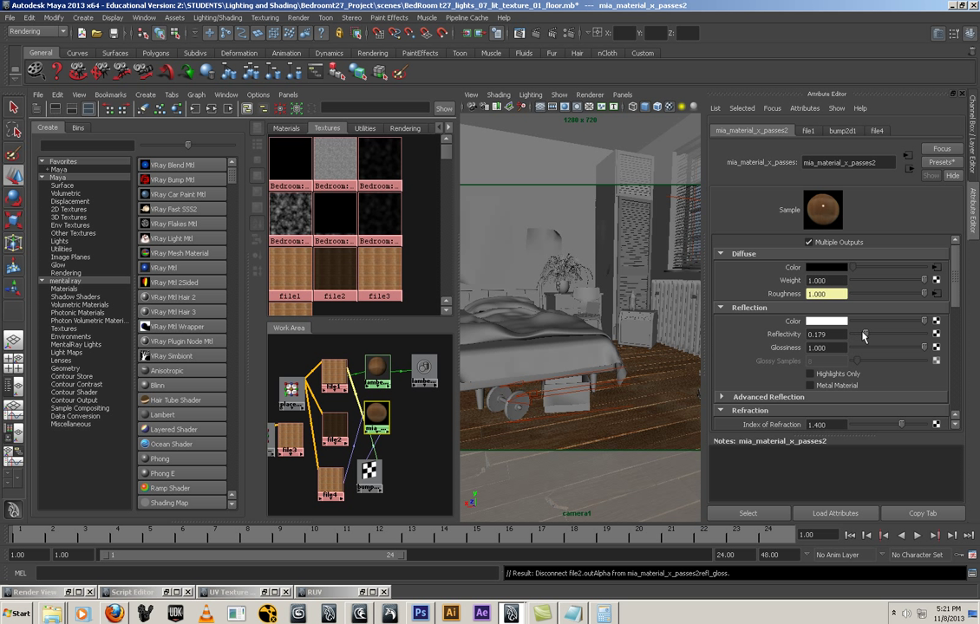
drag(855, 335, 847, 355)
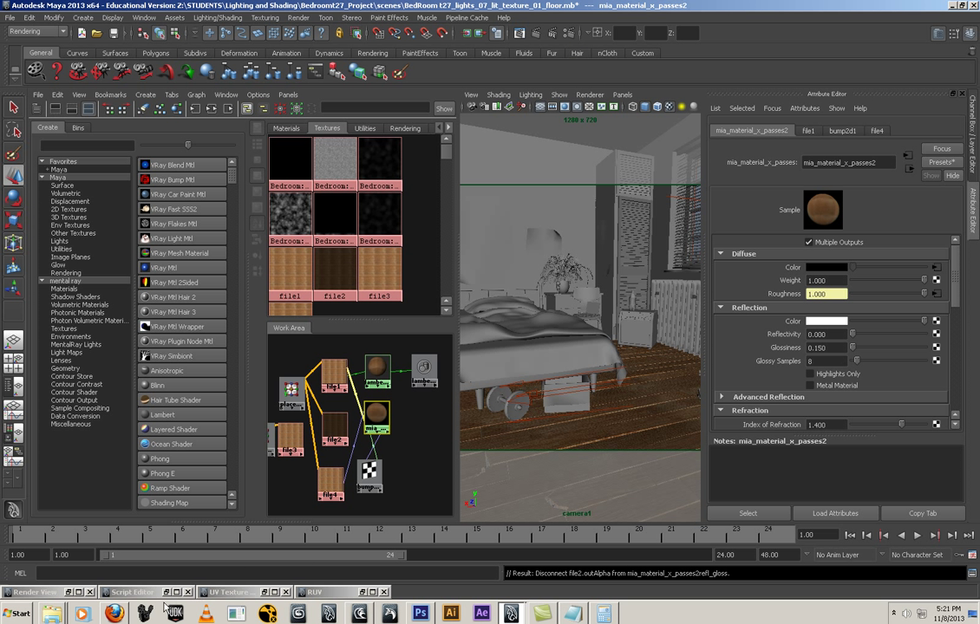
Step: Render the same floor region again with the non-reflective material settings
click(69, 593)
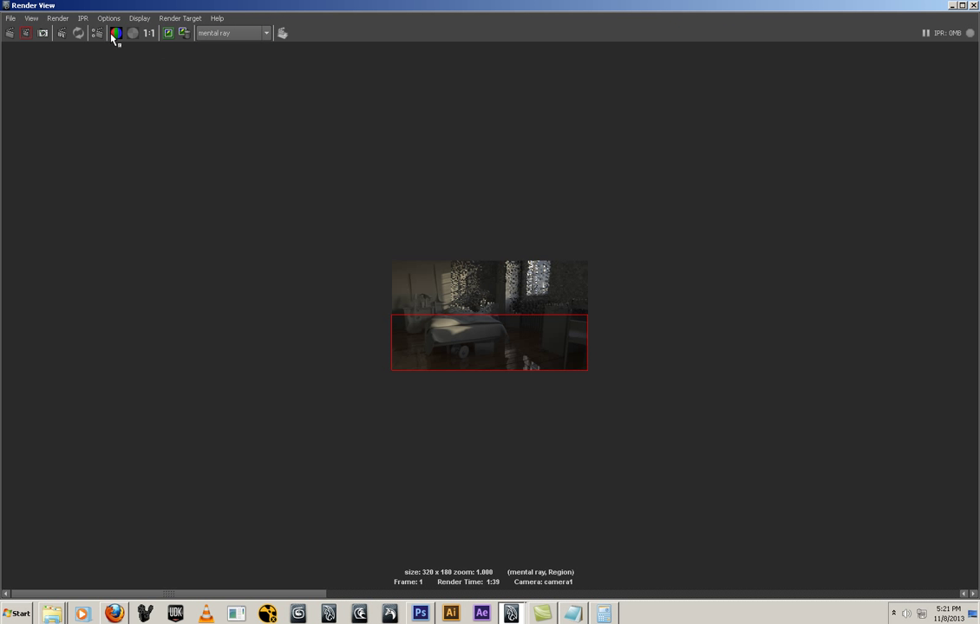
click(26, 35)
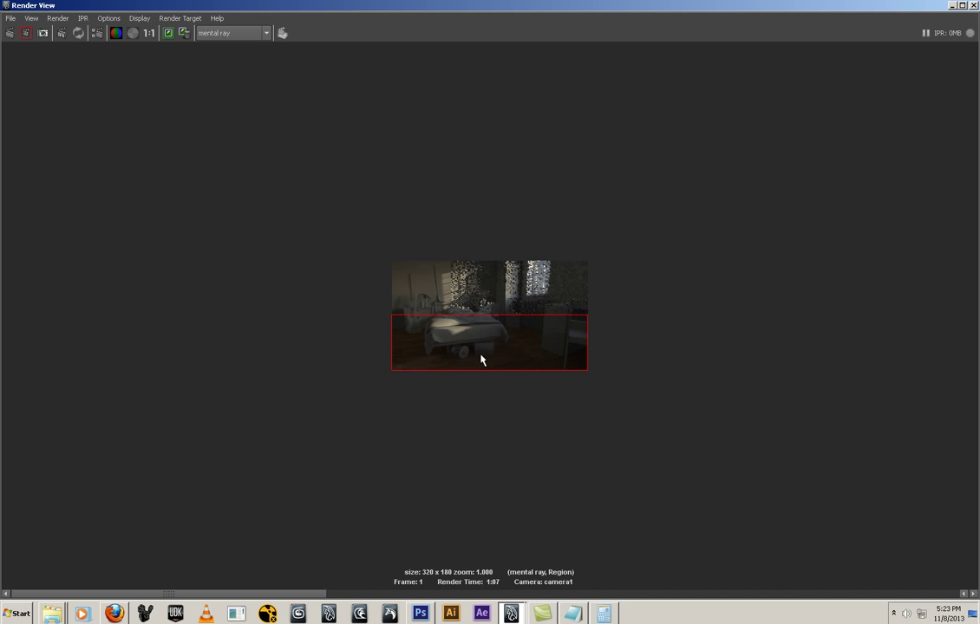
click(952, 6)
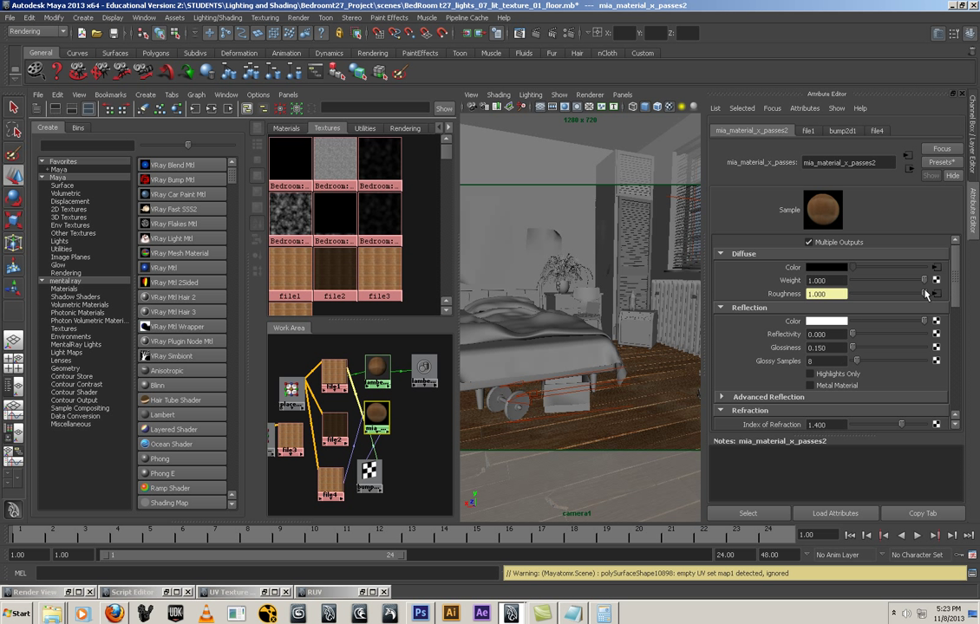
Step: Lower file2's Color Gain further to near black and connect file2 to the Reflectivity of mia_material_x_passes2
click(333, 427)
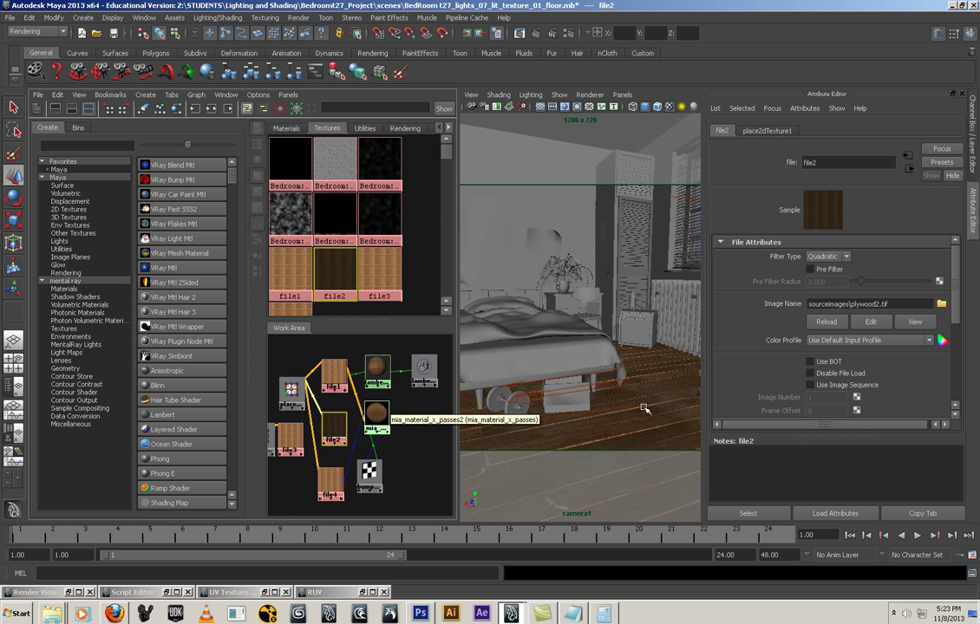
scroll(920, 391, down, 5)
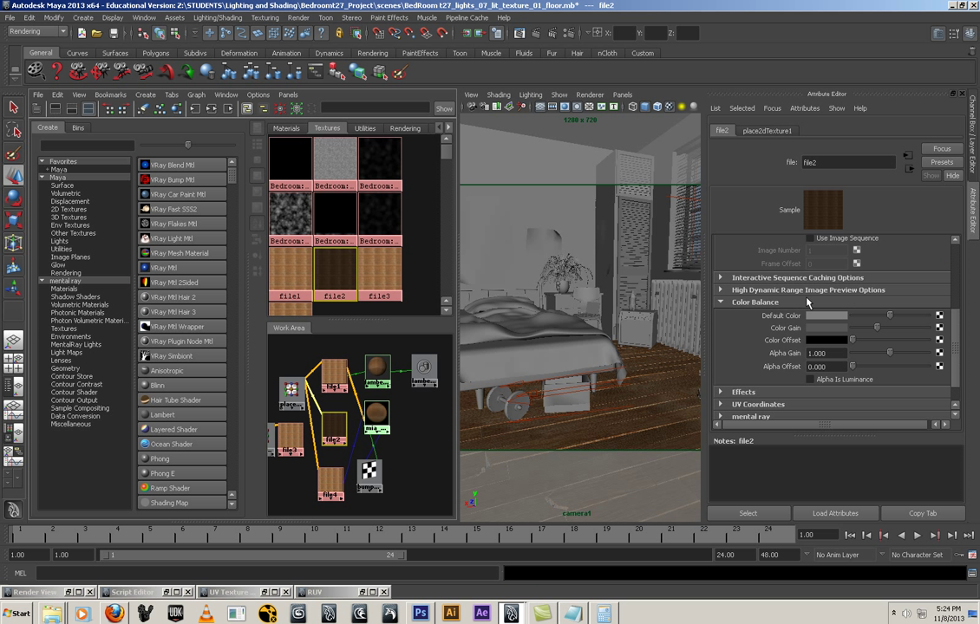
drag(876, 328, 861, 332)
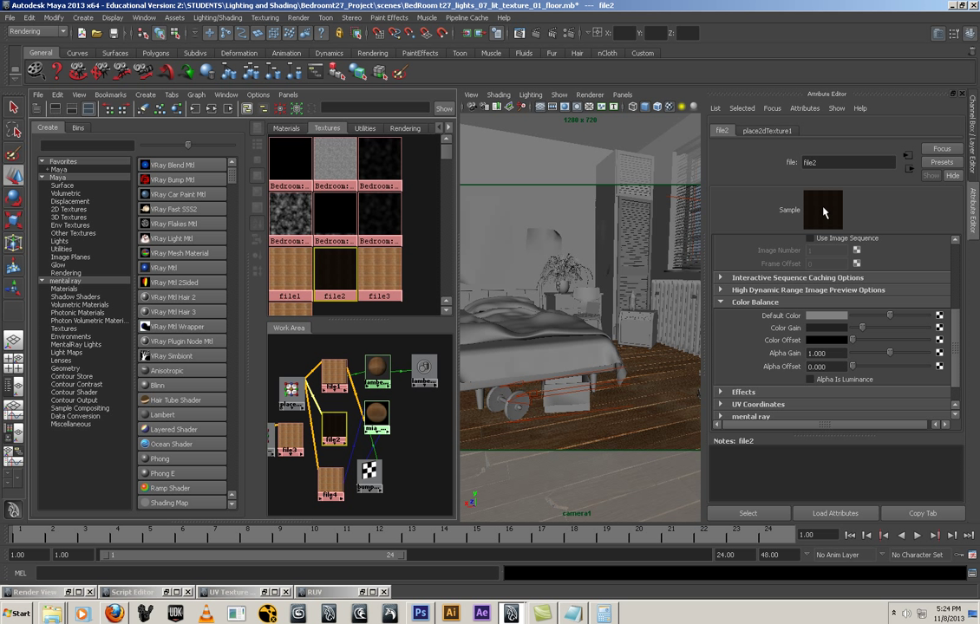
click(373, 417)
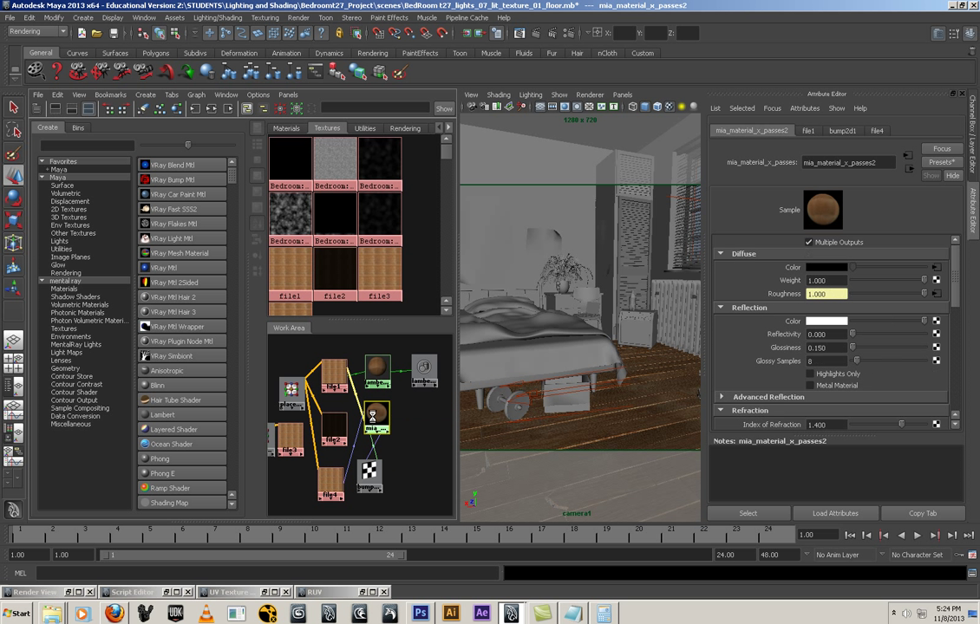
middle_drag(336, 430, 825, 334)
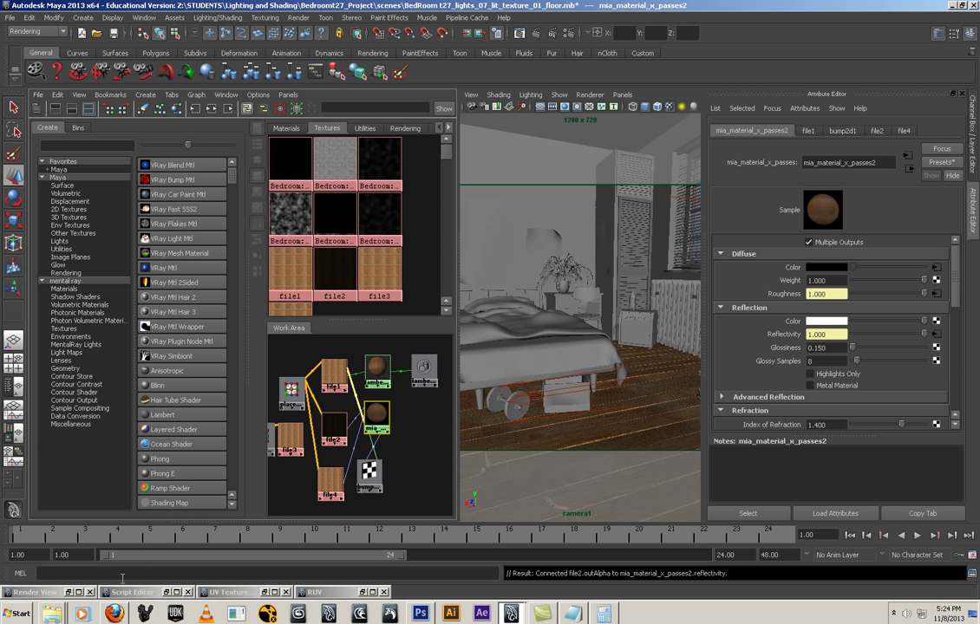
Step: Redraw the render region over the full-width lower part of the image and render it with the file2-driven reflectivity
click(78, 592)
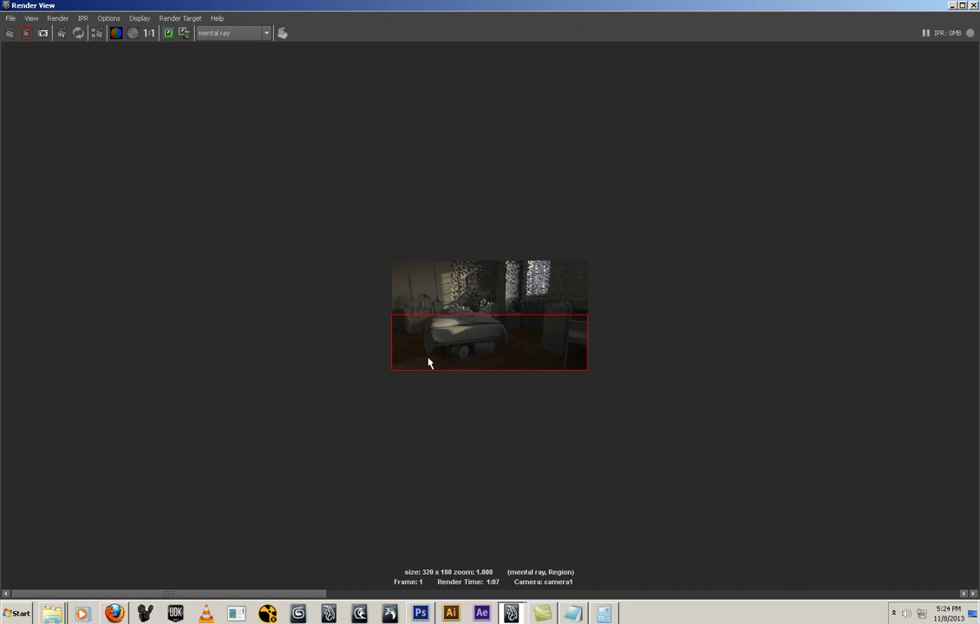
drag(382, 320, 600, 372)
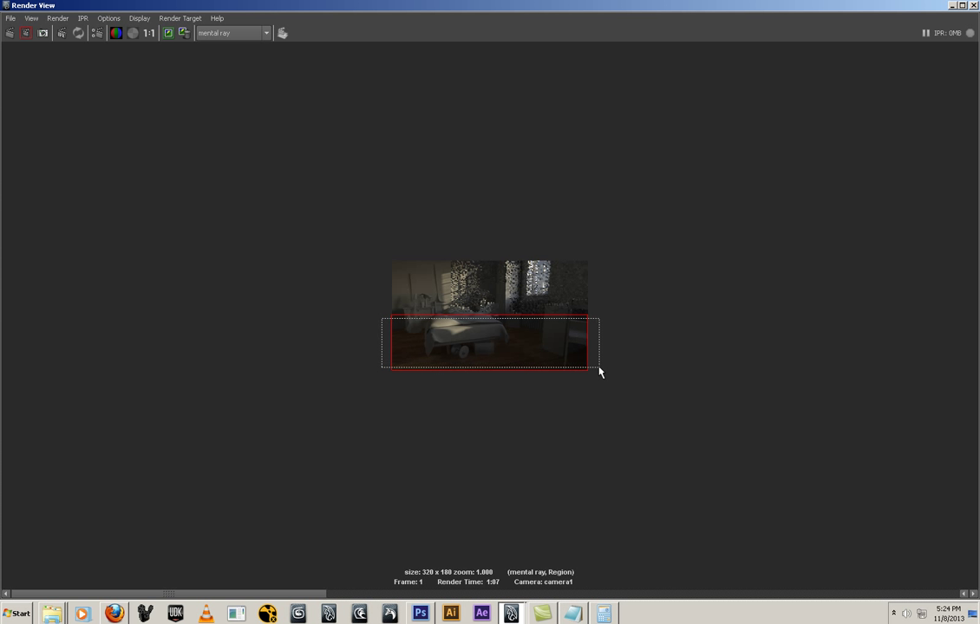
click(27, 33)
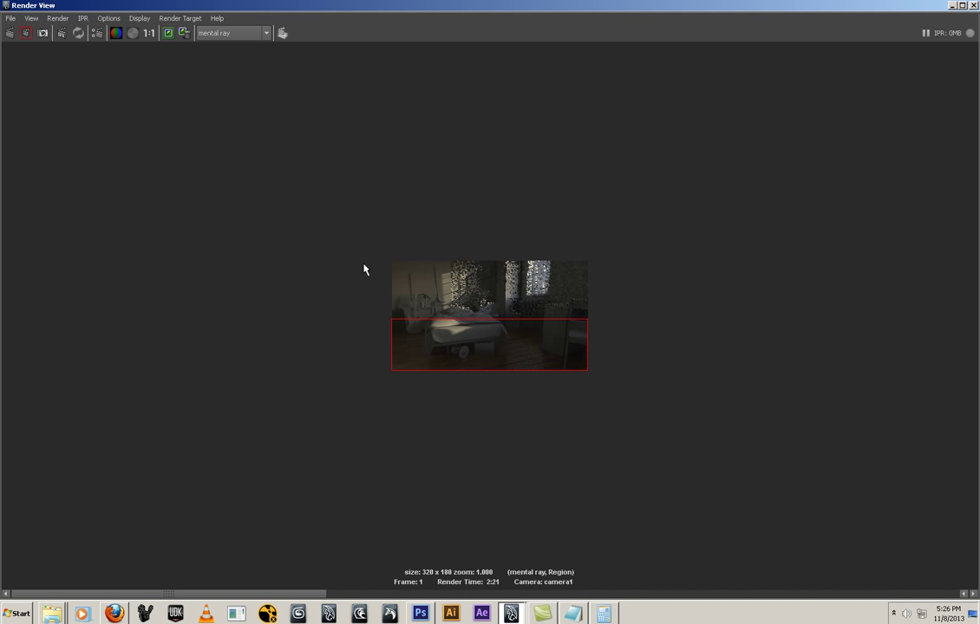
click(893, 613)
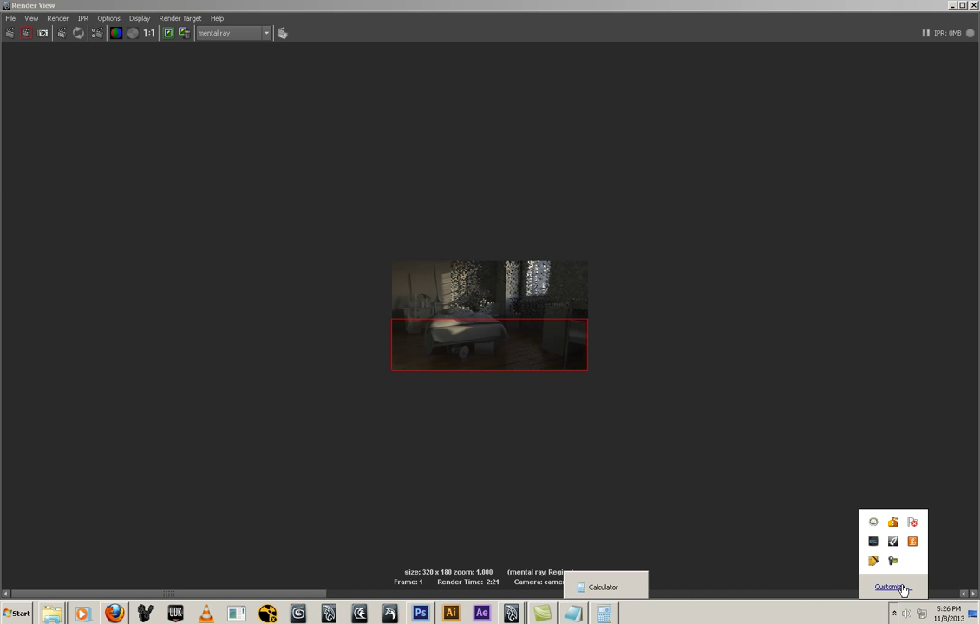